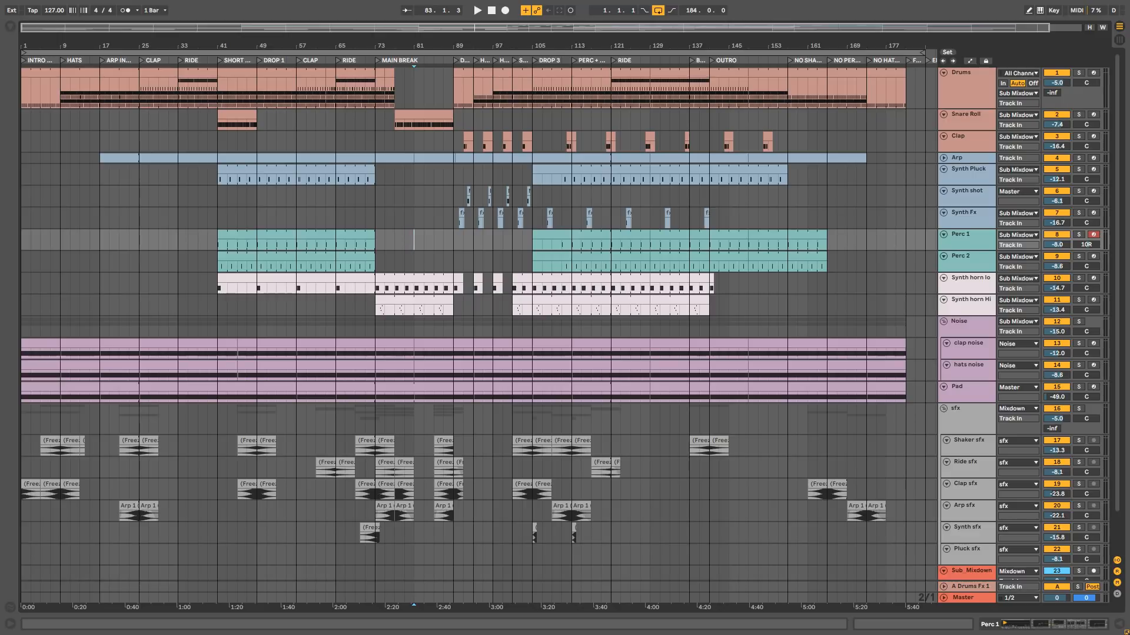
Play the arrangement from bar 81, then skip ahead to bars 105 and 115 to hear the drop sections.
click(414, 242)
key(space)
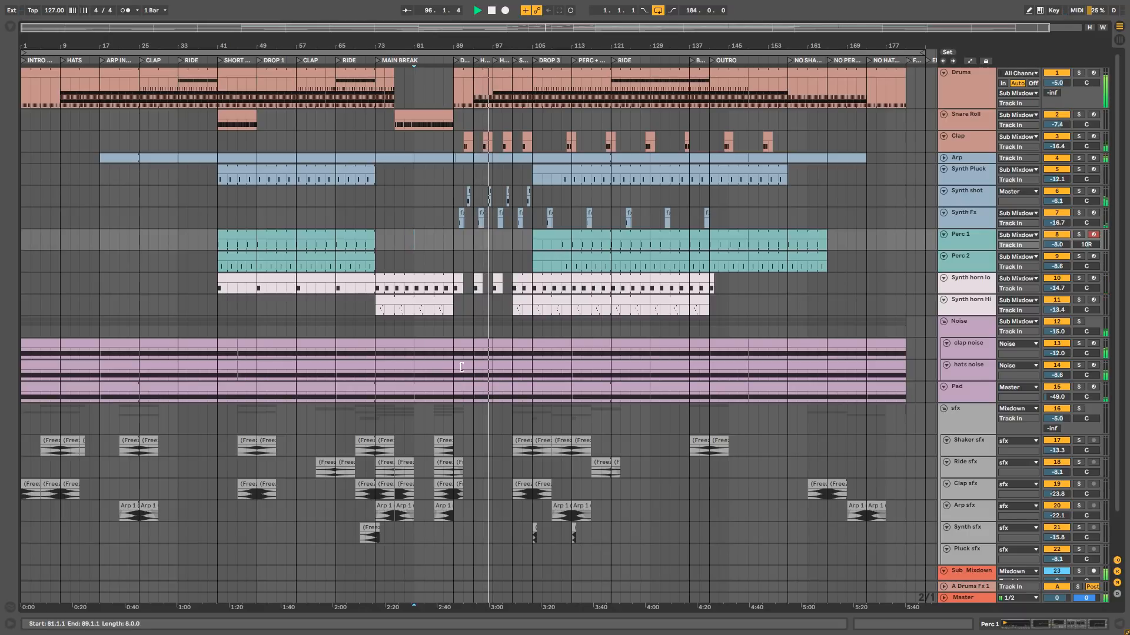
click(532, 328)
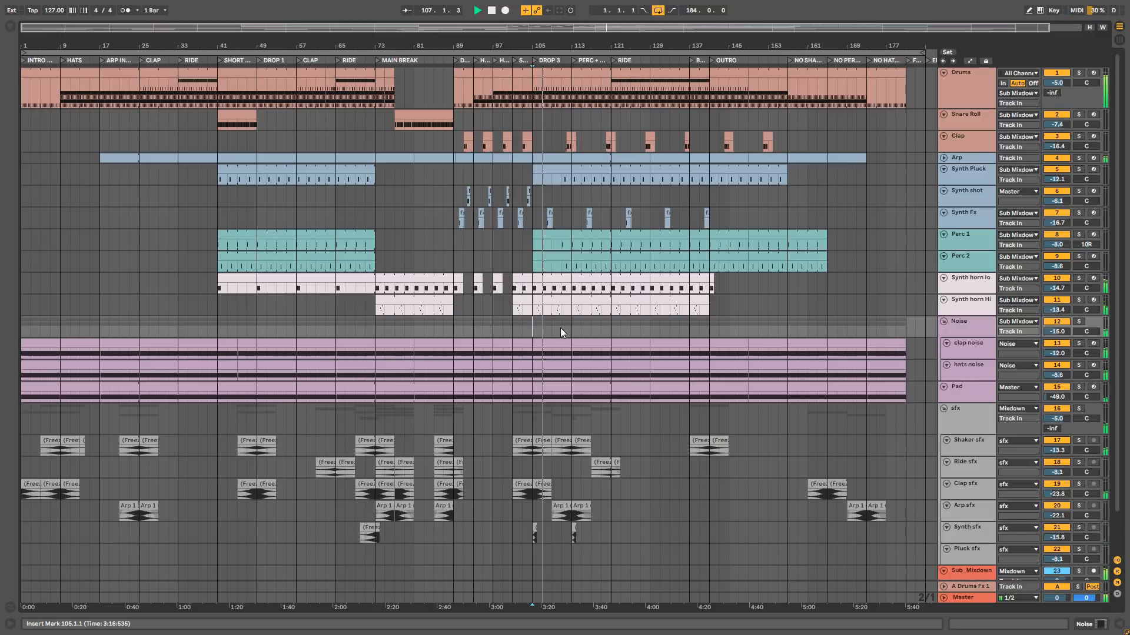
click(577, 323)
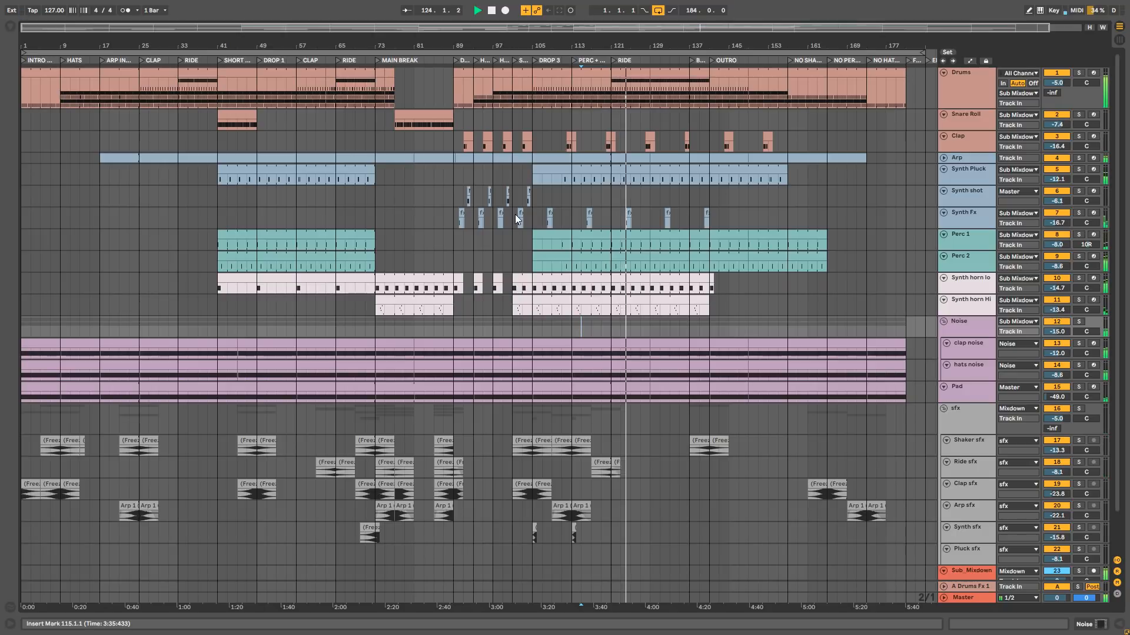
key(space)
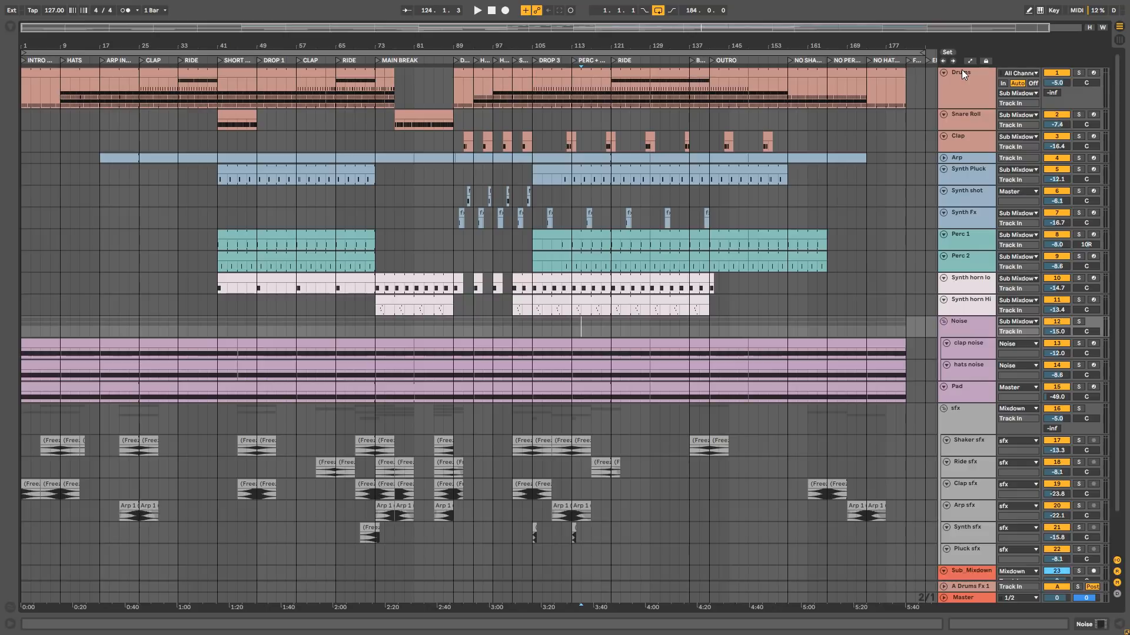
Open the Drums track's device chain and select the Kick pad in its Drum Rack to show the kick sampler.
double_click(961, 71)
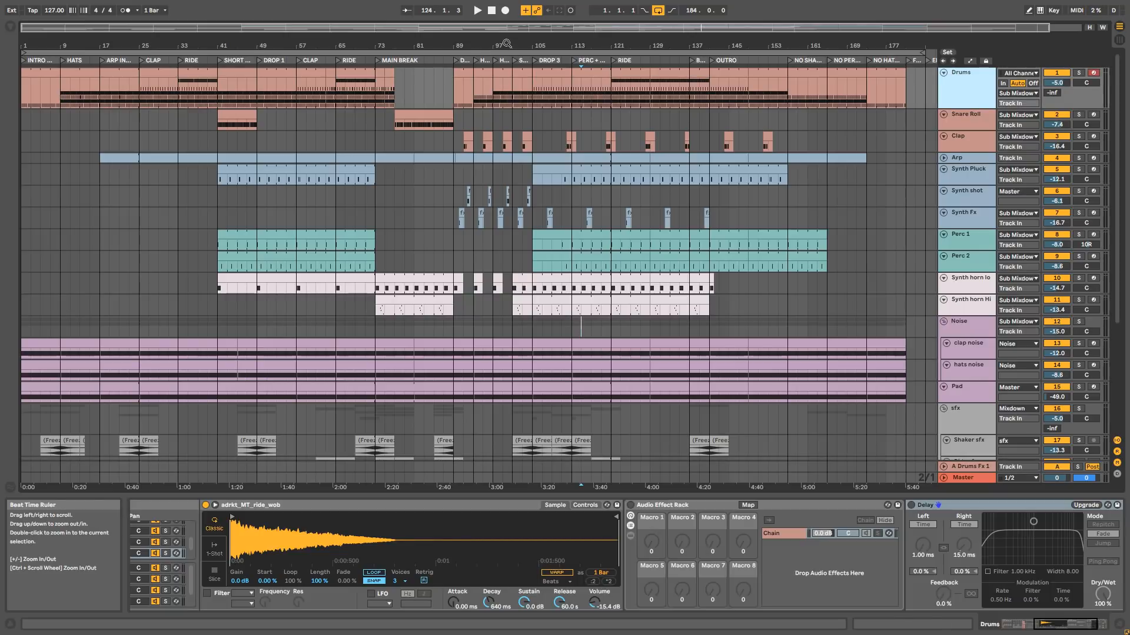
double_click(965, 75)
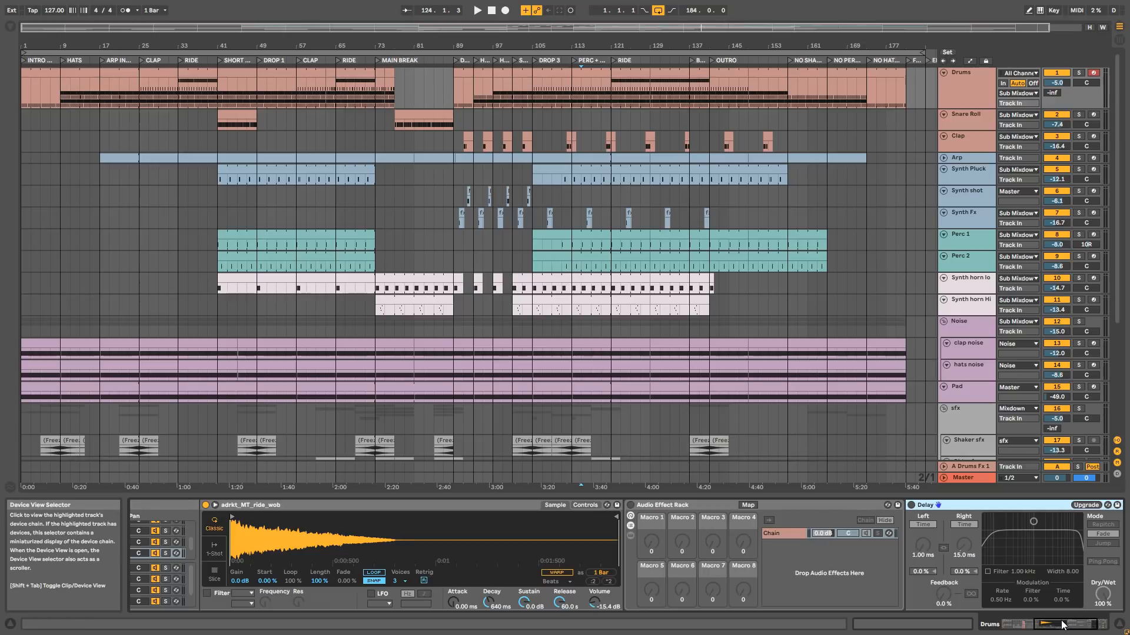
drag(1062, 625, 911, 630)
click(309, 591)
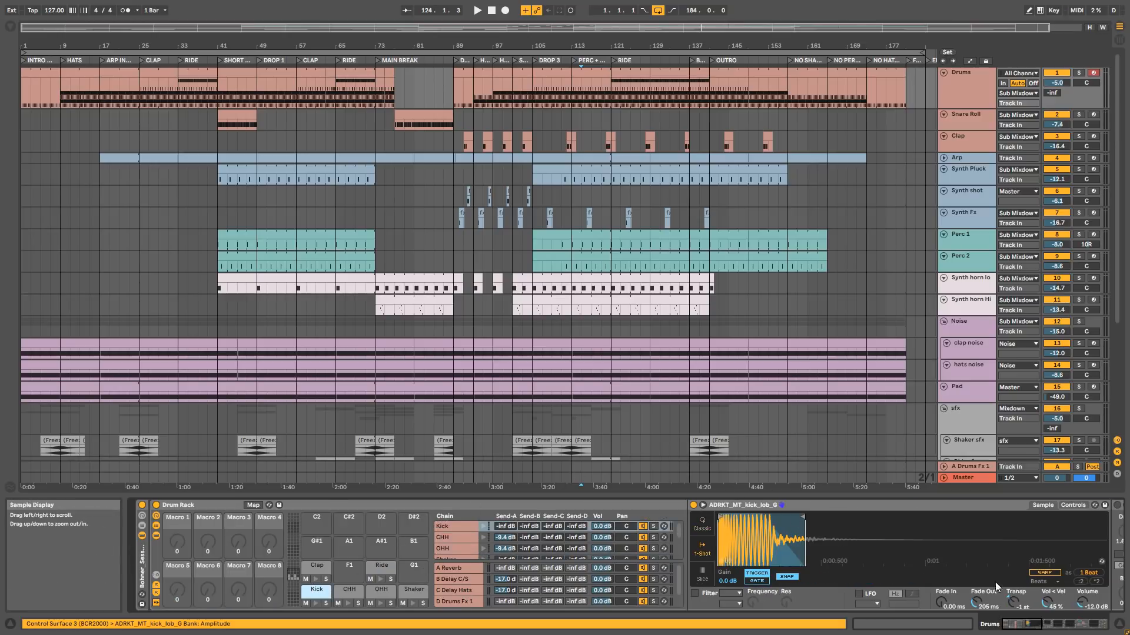
click(1028, 630)
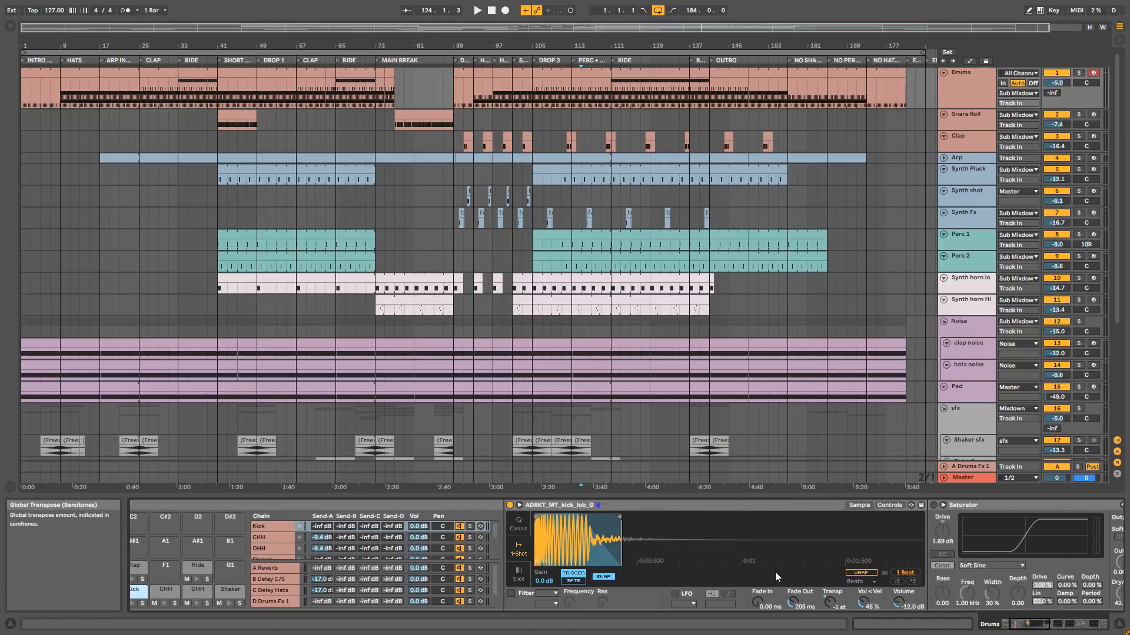
Solo the Kick pad and the Drums track, and audition the unprocessed kick sample from bar 115 while checking its transpose setting.
click(142, 603)
click(1079, 72)
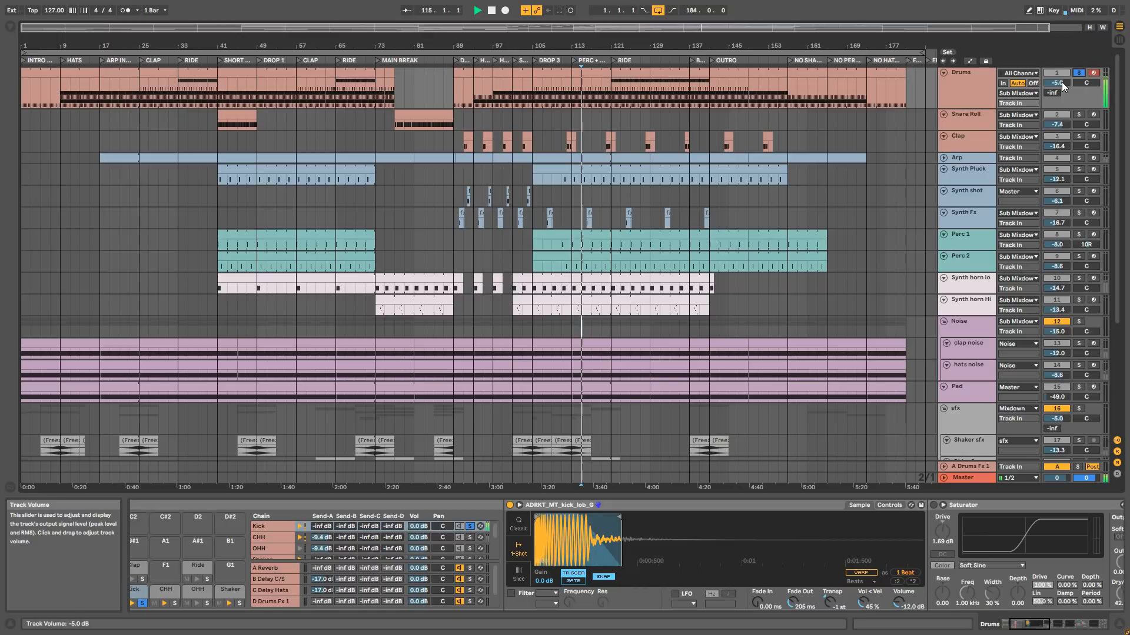
key(space)
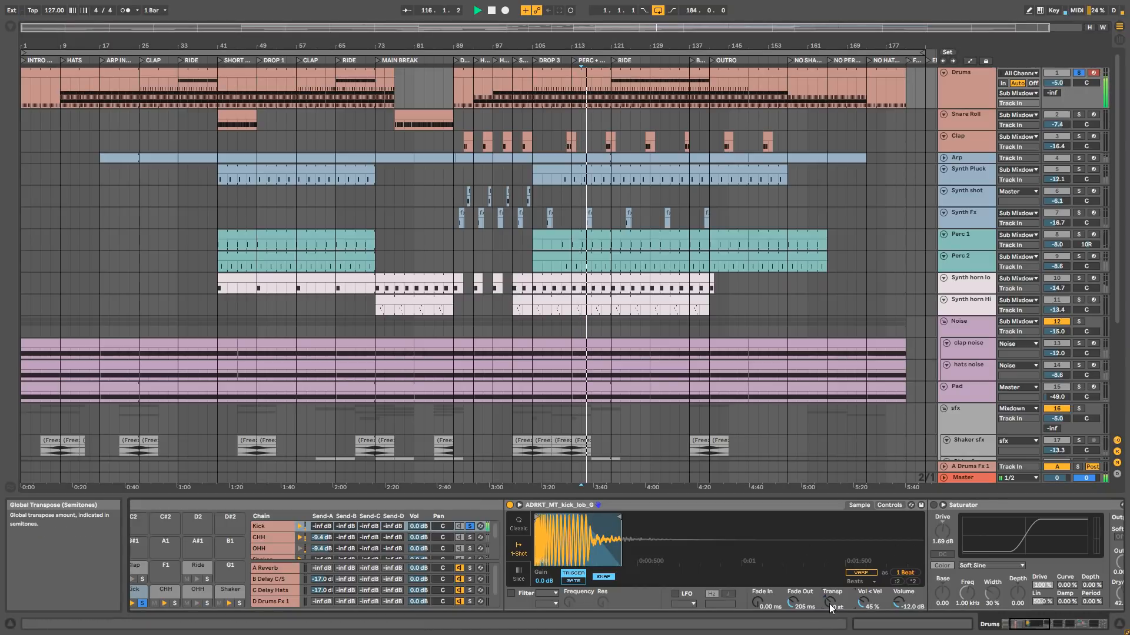
drag(829, 604, 828, 610)
Activate the Saturator on the kick chain while the soloed kick plays from bar 115.
drag(1023, 624, 1032, 623)
key(space)
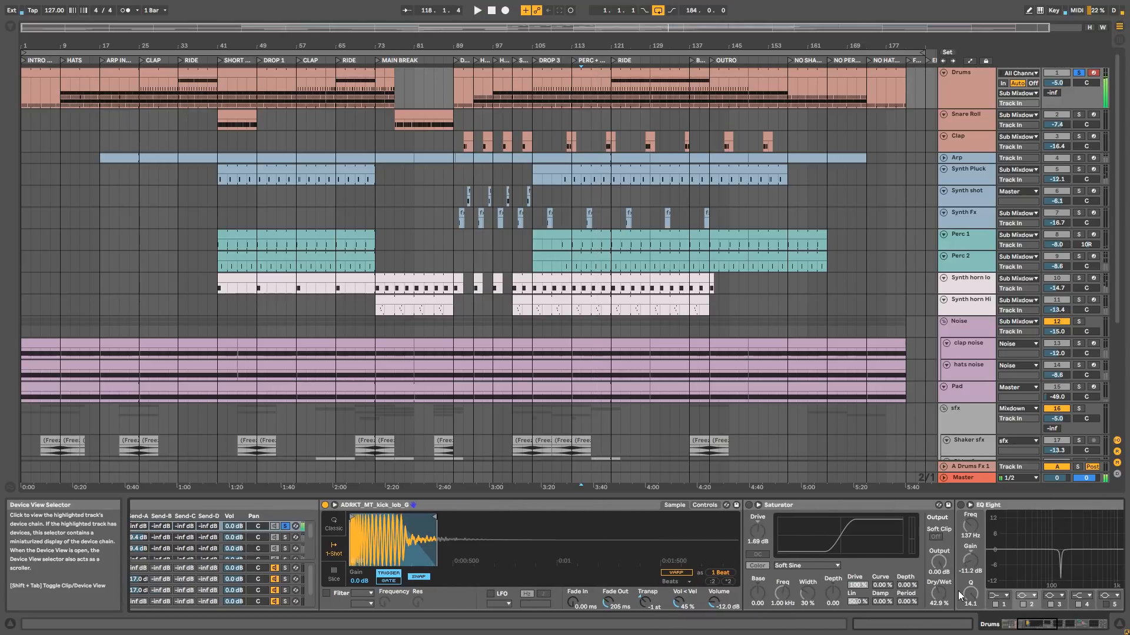
scroll(924, 601, right, 5)
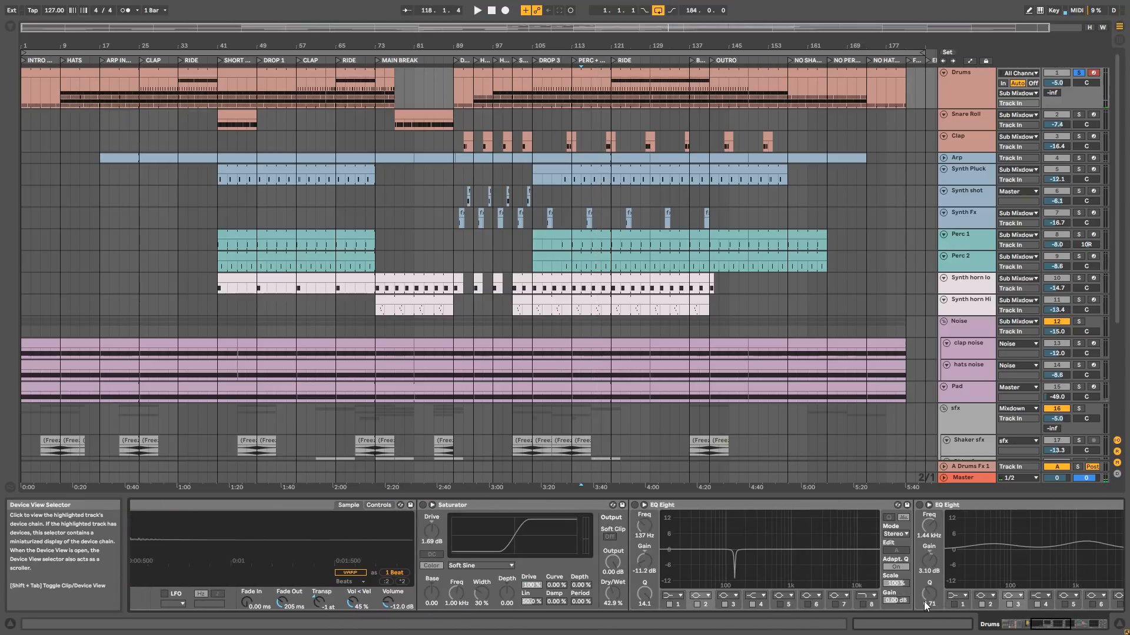
key(space)
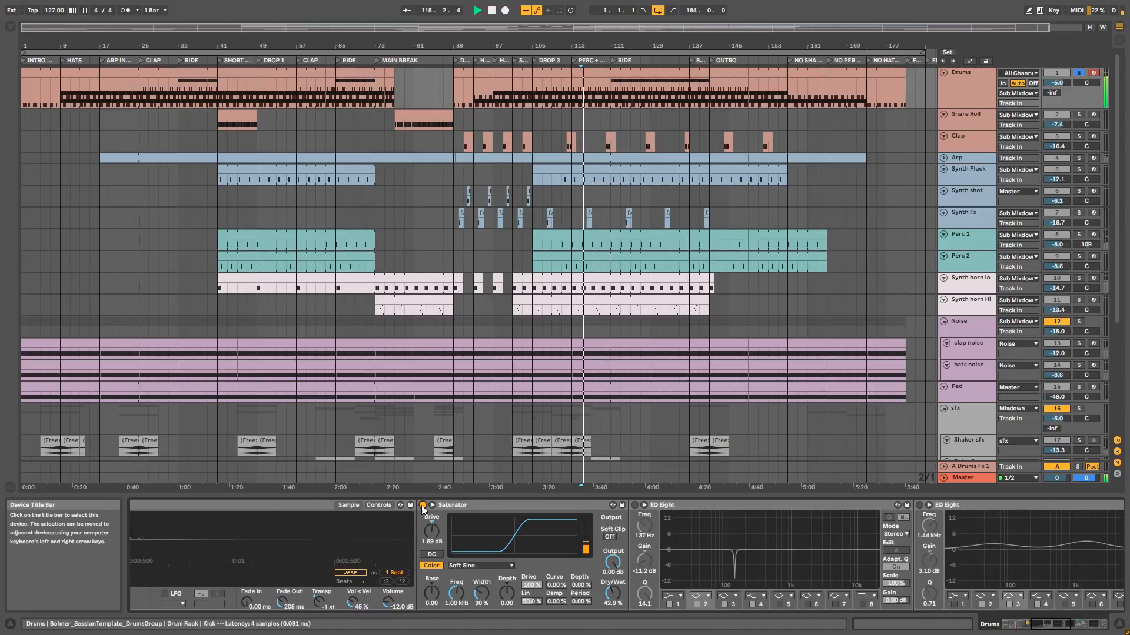
click(422, 506)
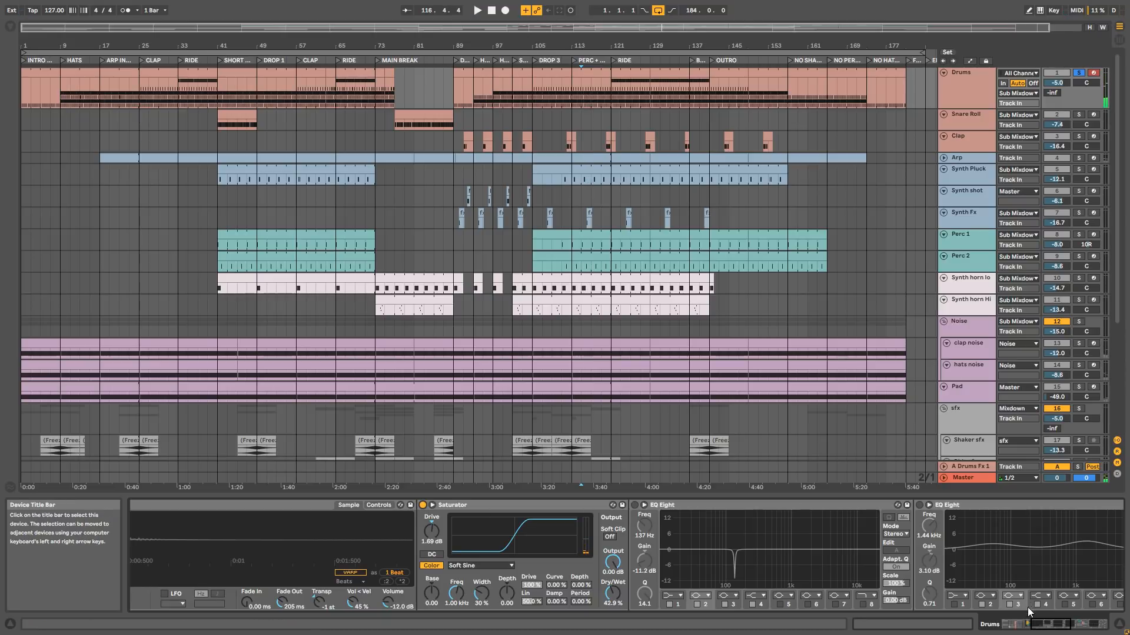
Activate the first EQ Eight on the kick chain, the one with the narrow 137 Hz cut.
click(1057, 630)
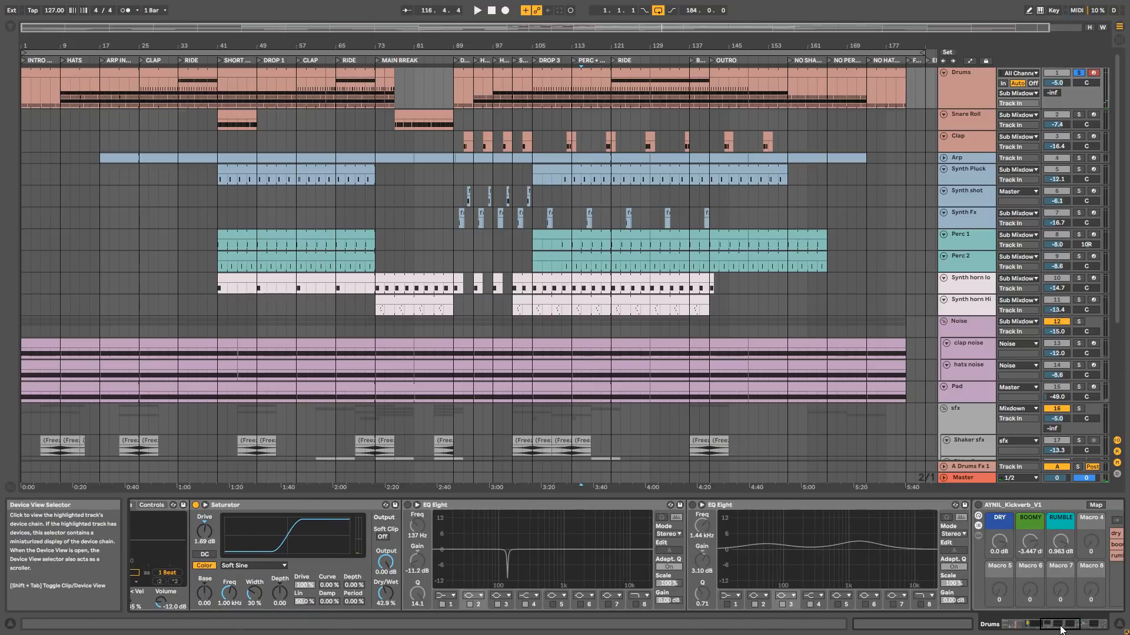
click(751, 509)
click(467, 508)
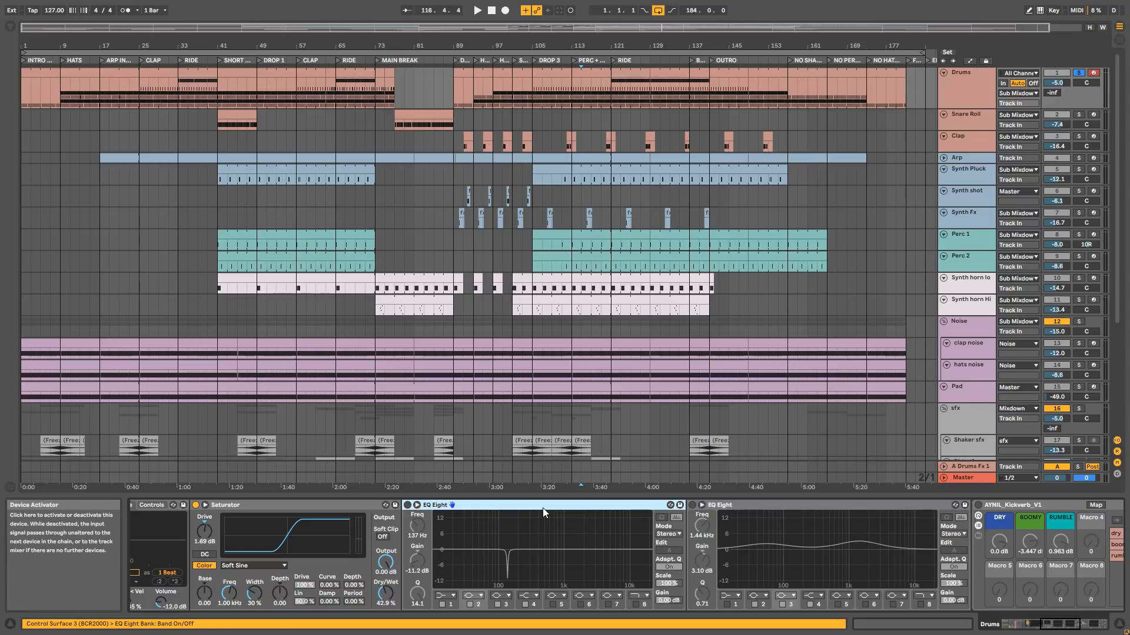
click(775, 511)
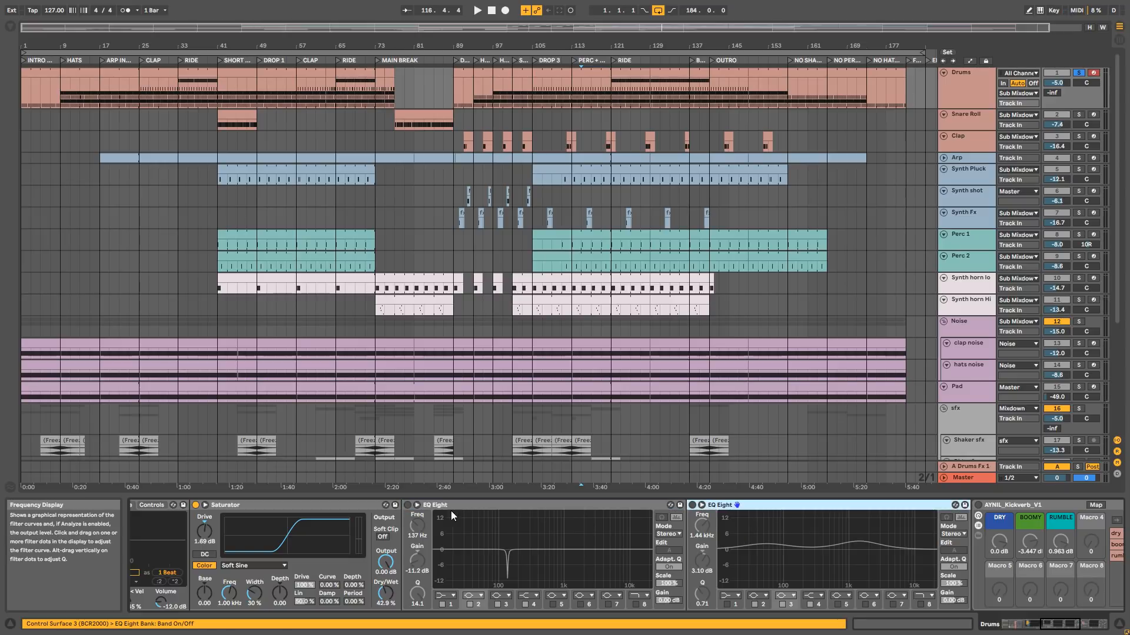
click(407, 506)
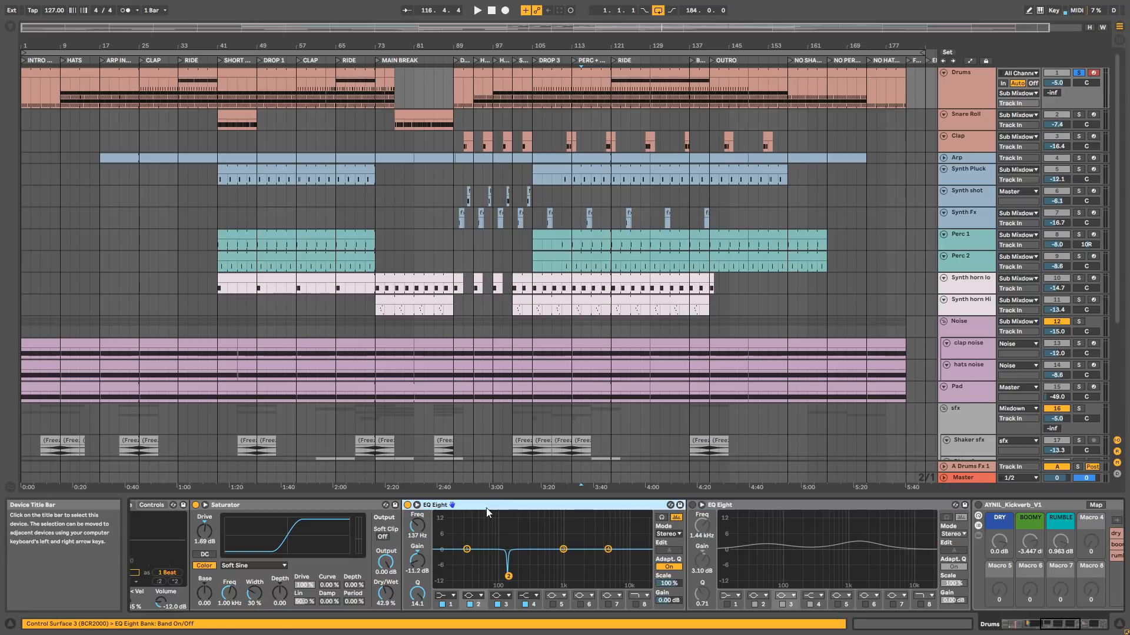
Compare the kick with and without the first EQ Eight's band 2 cut by bypassing and re-enabling the band during playback.
key(space)
click(471, 605)
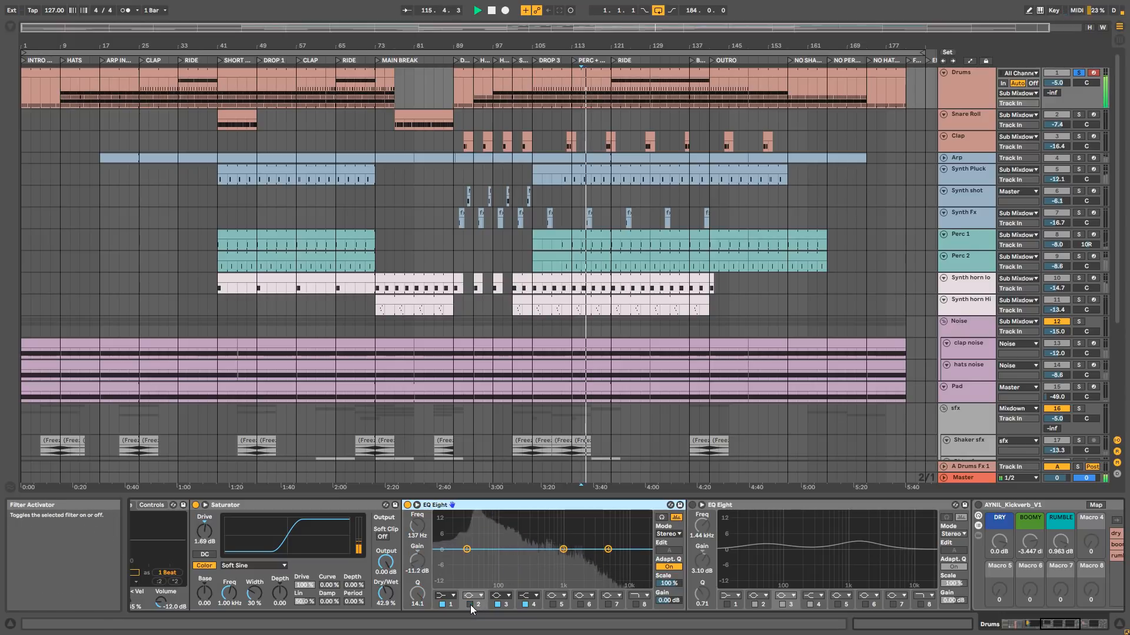
click(470, 604)
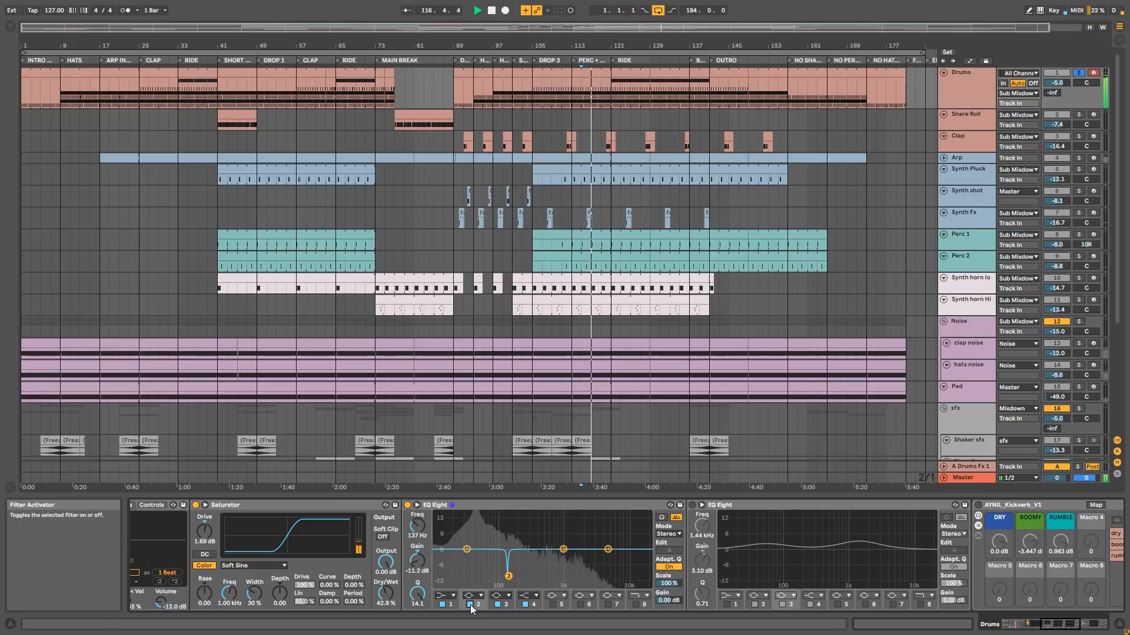
key(space)
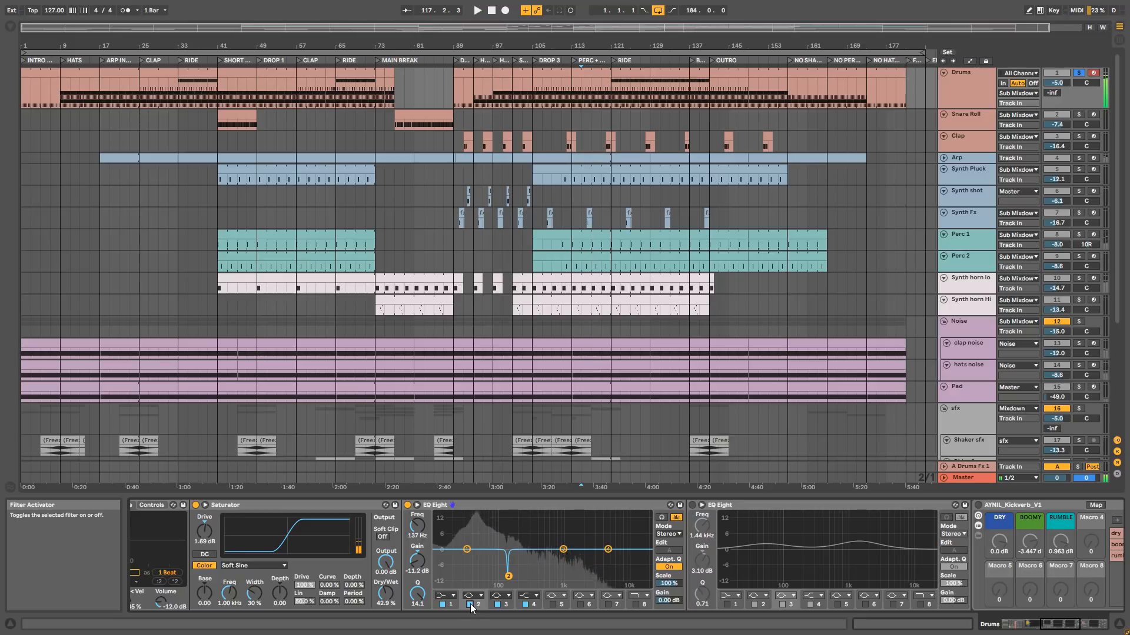
Activate the second EQ Eight on the kick chain and point out its two gentle boosts in bands 2 and 3.
click(692, 507)
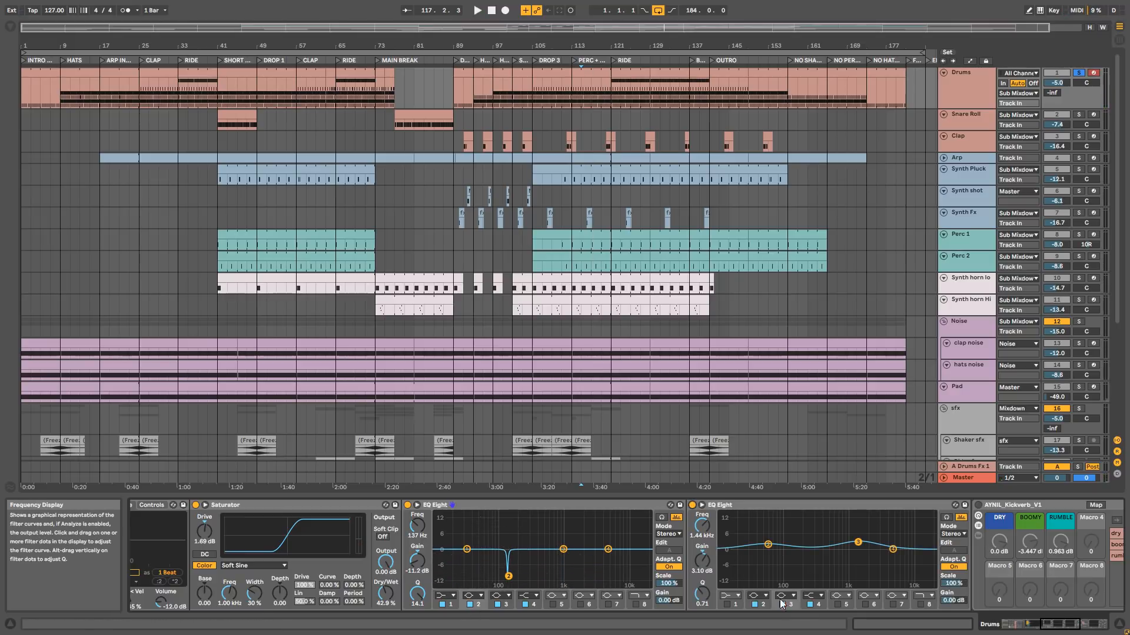
click(767, 544)
click(857, 542)
Activate the AYNIL_Kickverb_V1 rack, hide its chain list, and audition the kick through it from bar 115.
drag(1061, 624, 1091, 624)
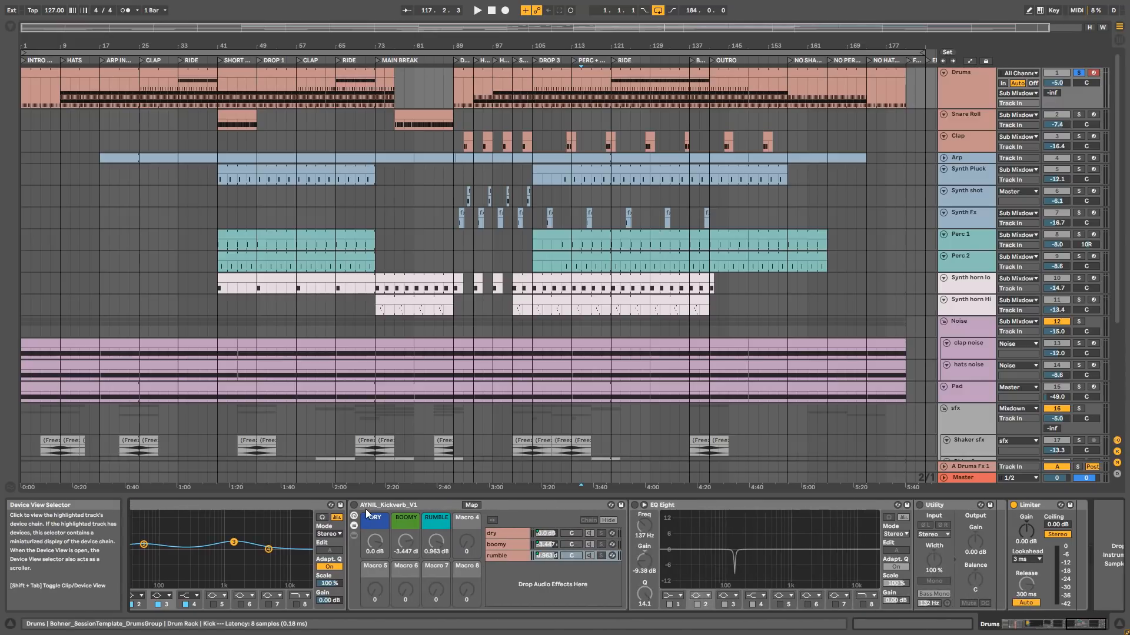
click(354, 504)
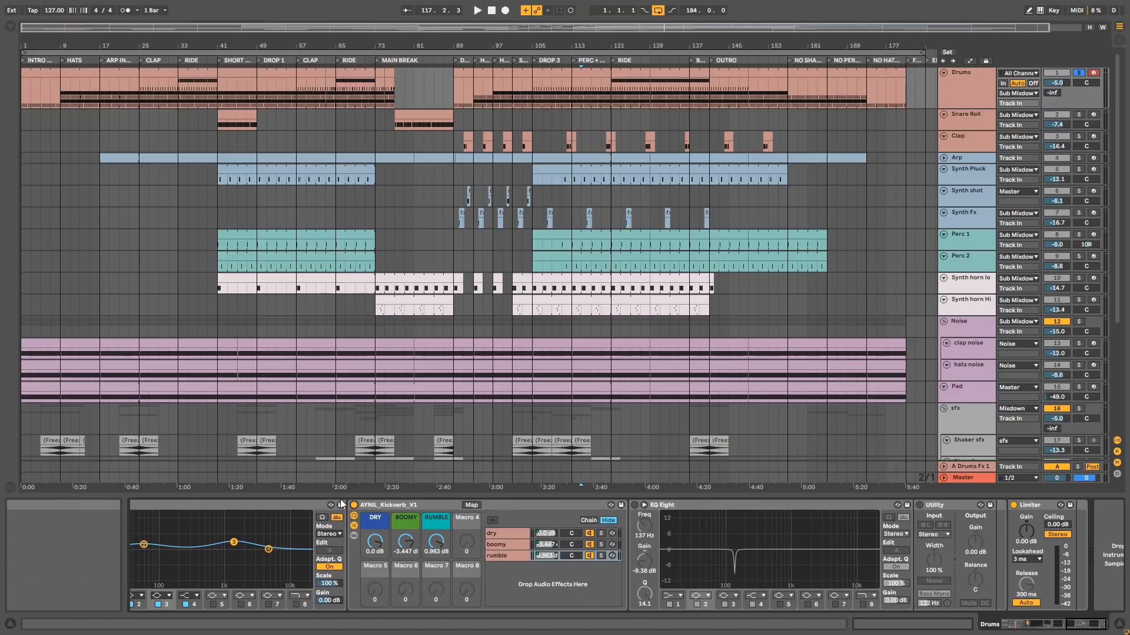
click(355, 527)
key(space)
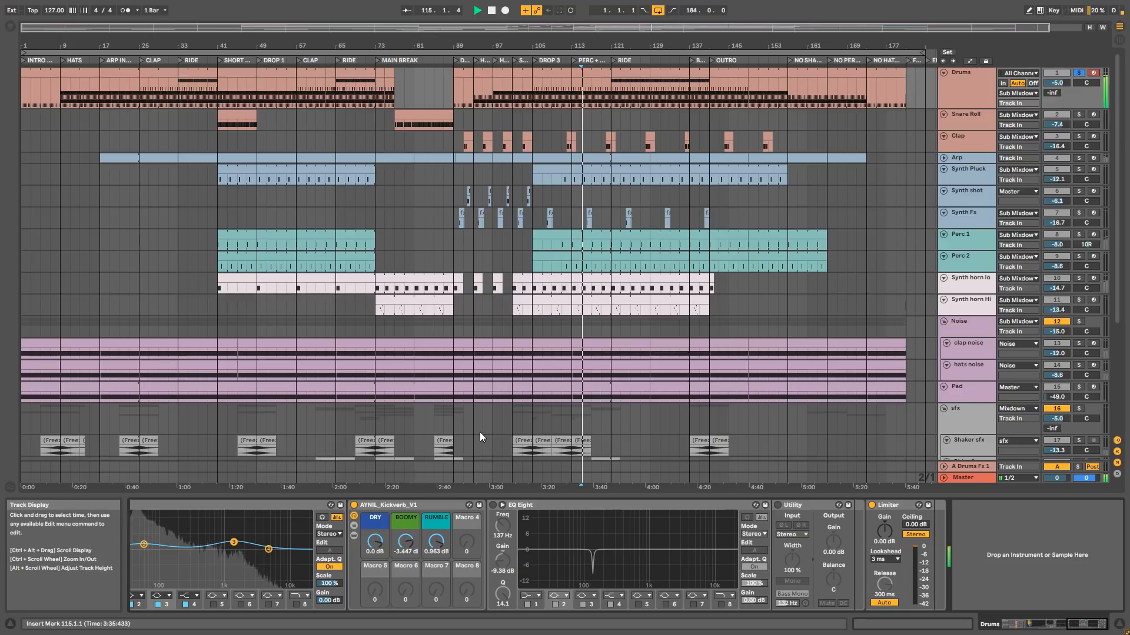
key(space)
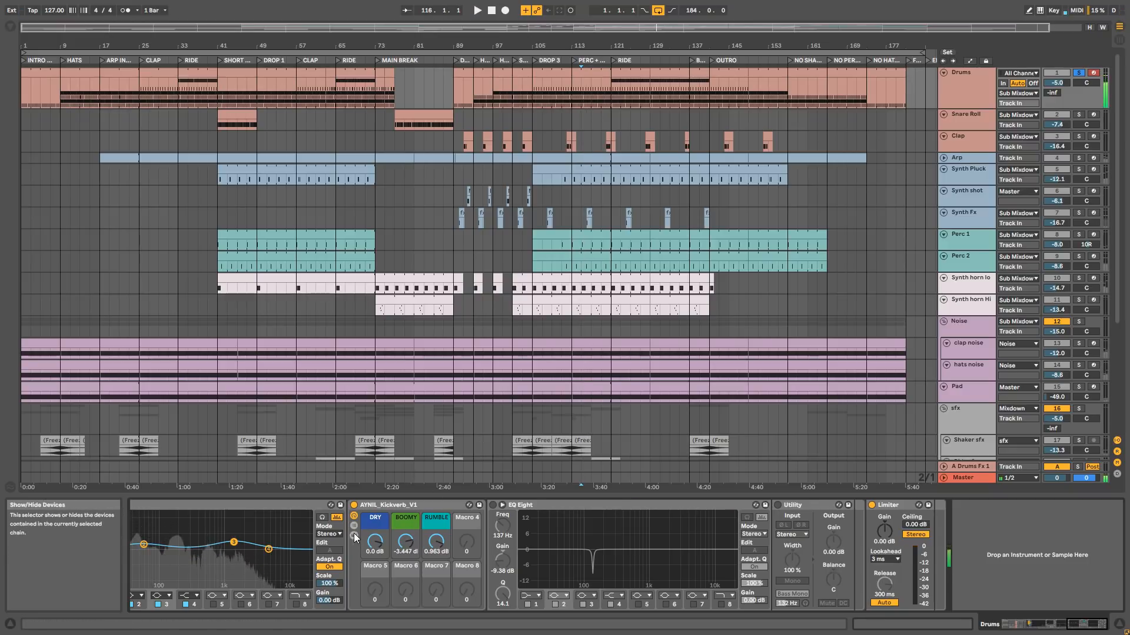
Show the Kickverb rack's rumble chain devices and audition the kick while examining the PRE DELAY macro.
click(354, 536)
click(519, 556)
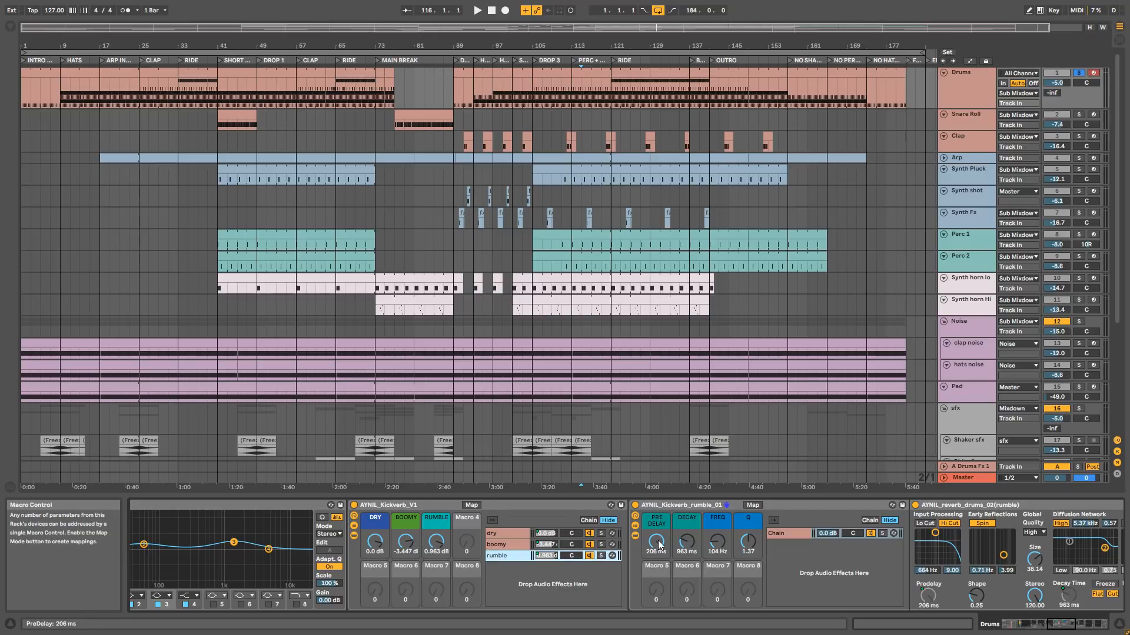
key(space)
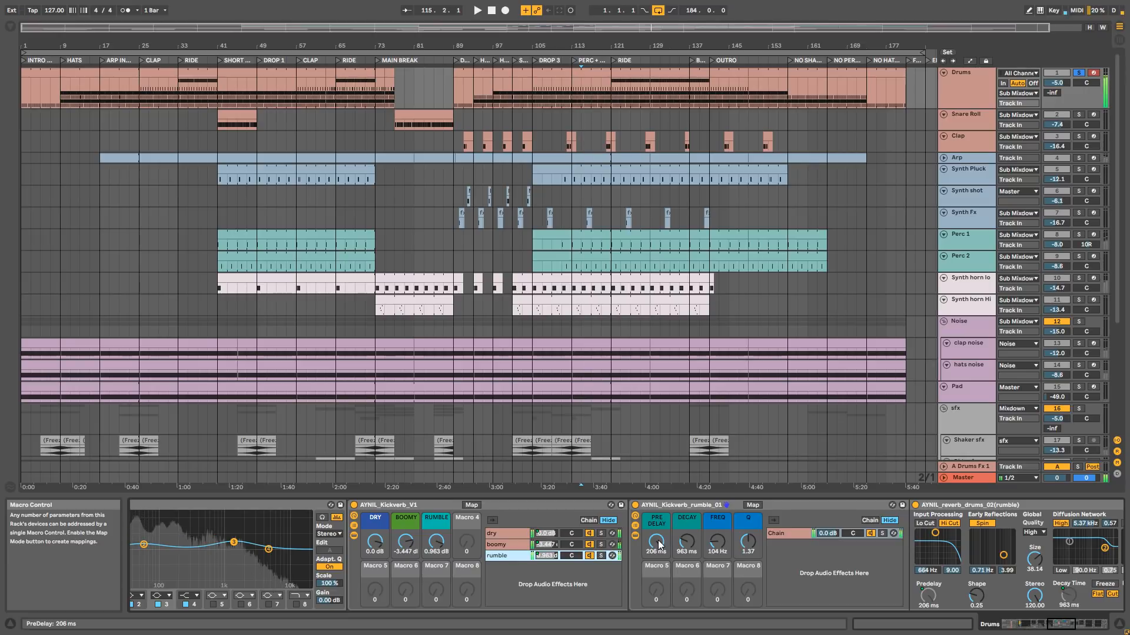
mouse_move(659, 546)
mouse_down()
mouse_move(658, 579)
mouse_move(659, 557)
mouse_up()
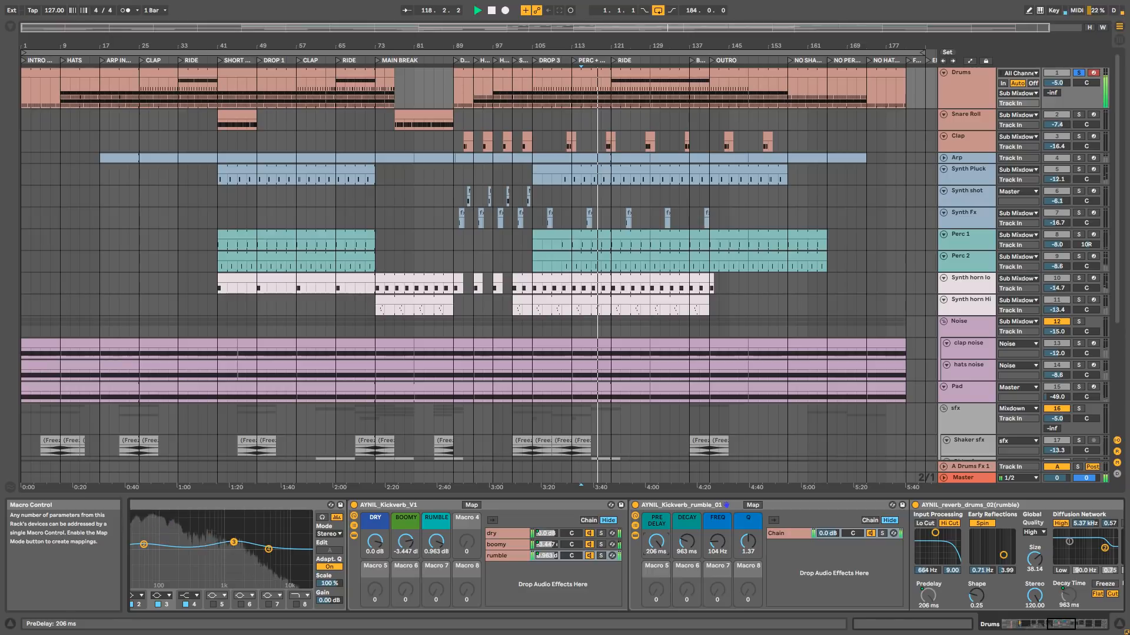
key(space)
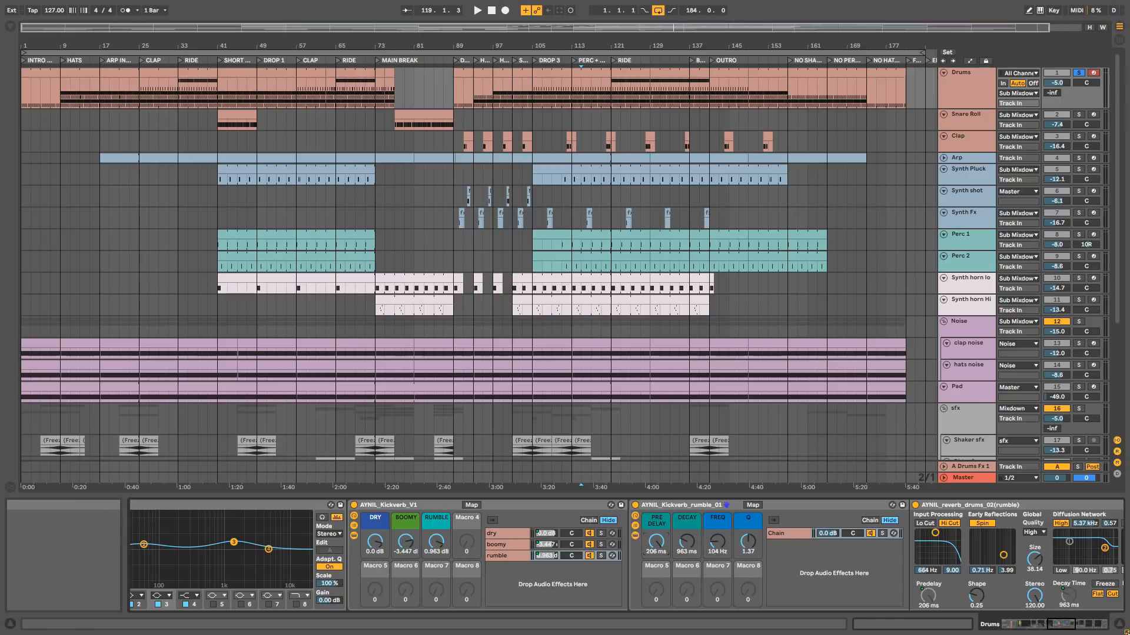
Hide the nested devices of the AYNIL_Kickverb_V1 rack.
click(1076, 625)
drag(1075, 625, 1061, 626)
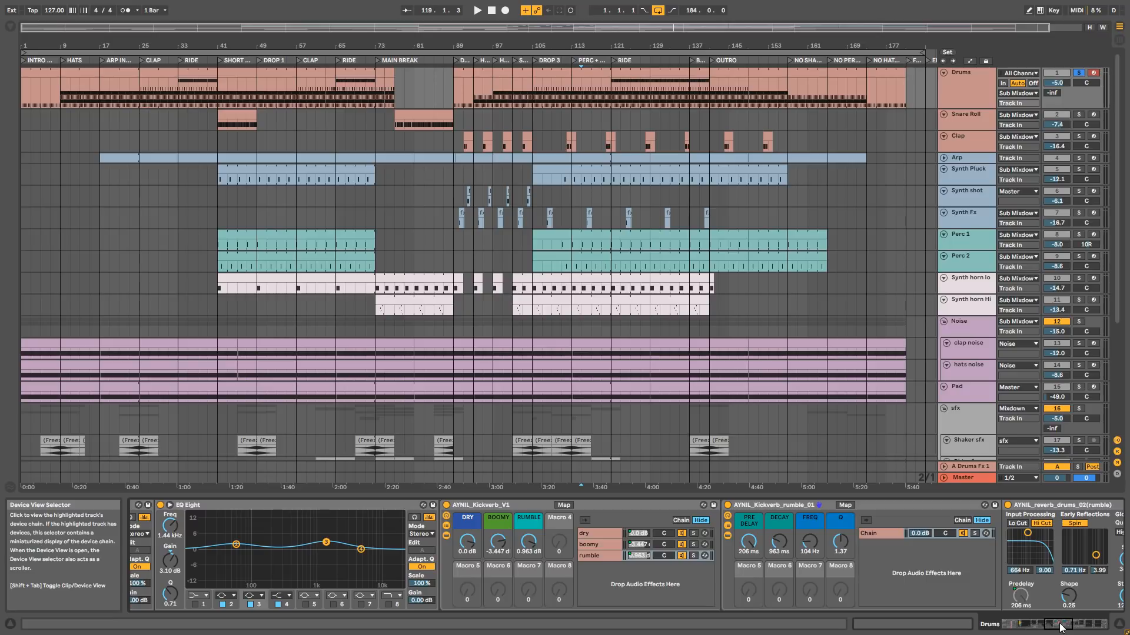
click(451, 536)
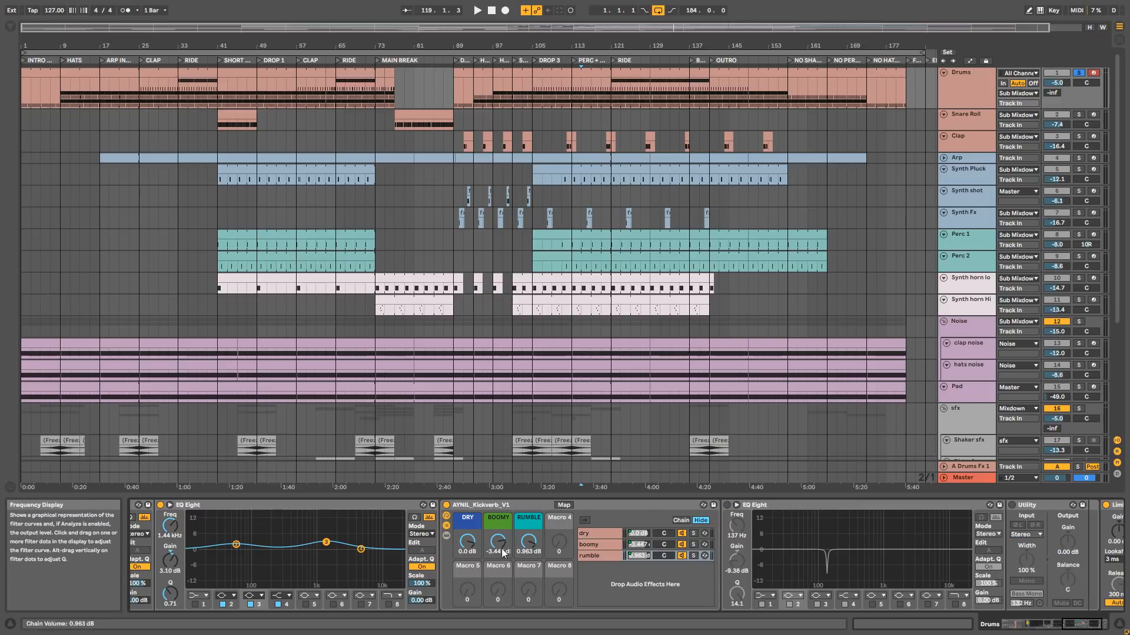
Activate the last EQ Eight on the kick chain and audition the kick with its band 2 notch bypassed and re-enabled.
click(1090, 625)
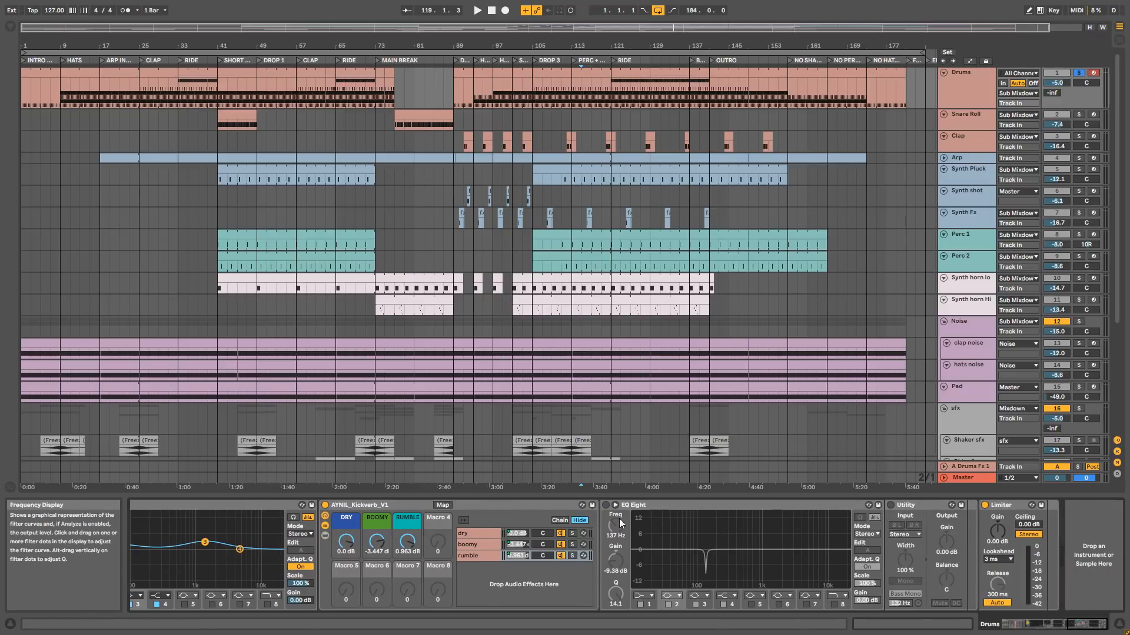
click(606, 504)
key(space)
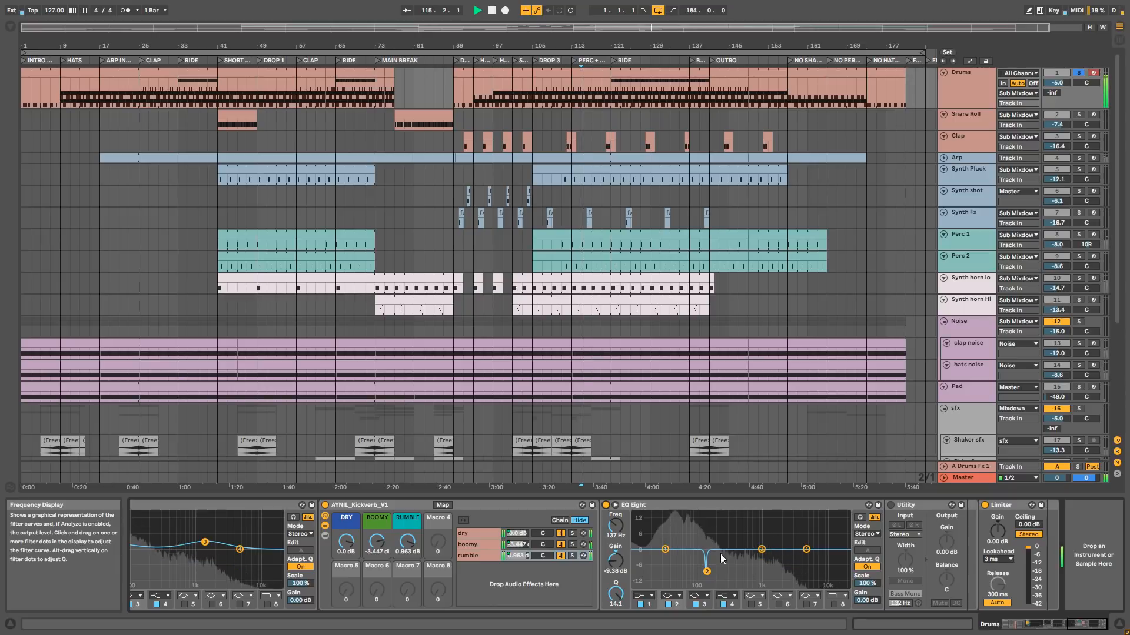
click(667, 604)
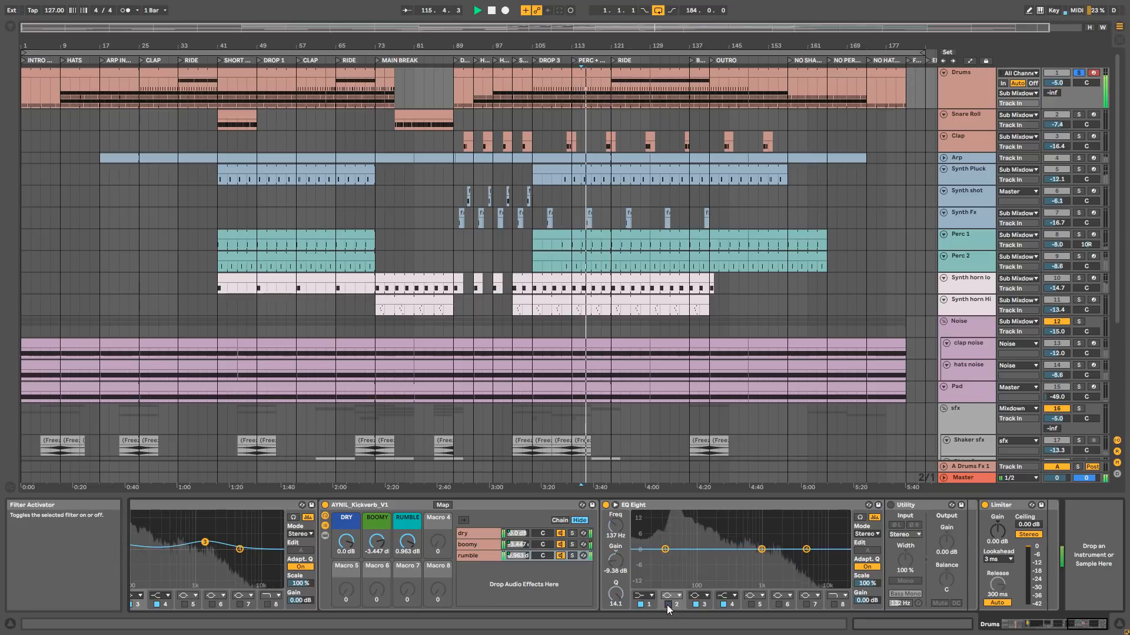
click(668, 604)
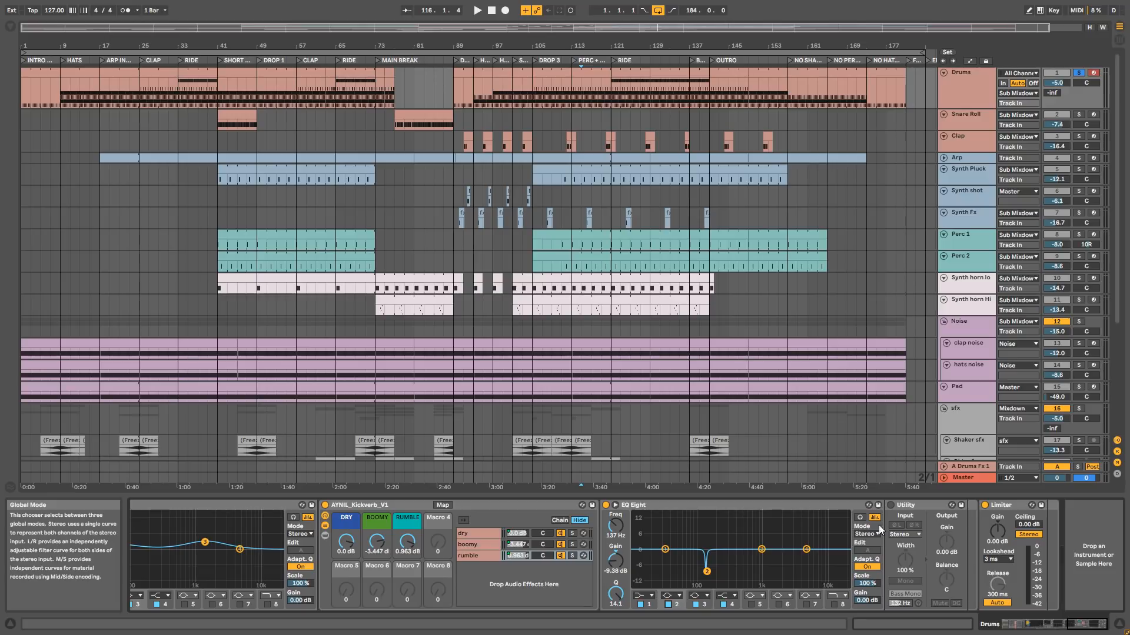
Activate the Utility with Bass Mono on the kick chain and return to the Drum Rack.
click(892, 507)
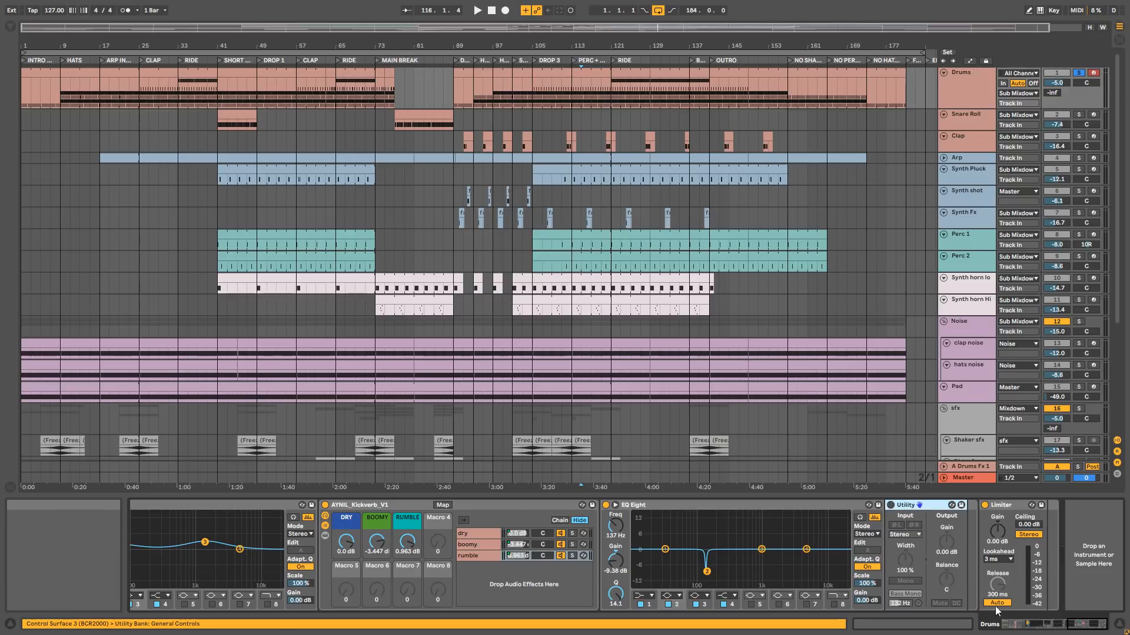
click(889, 505)
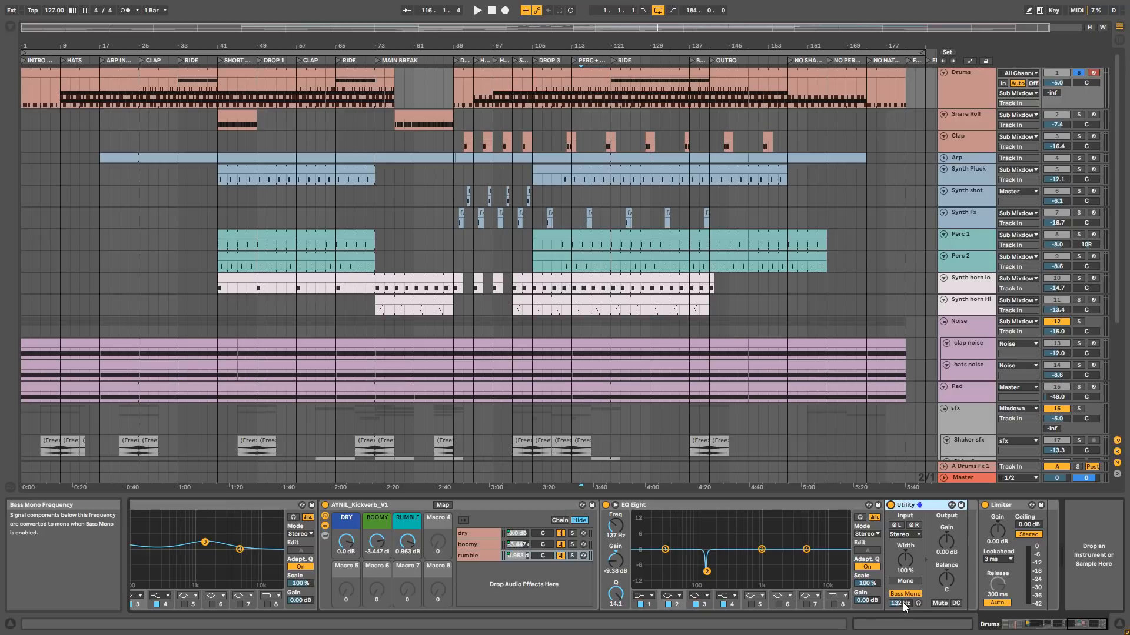
click(1016, 621)
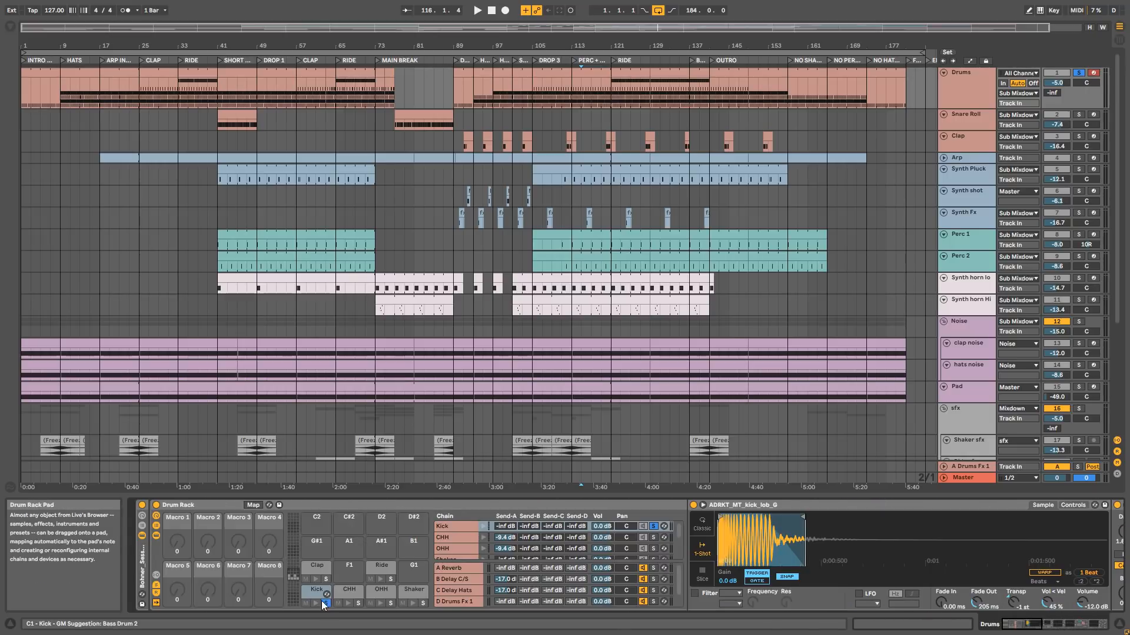
Solo the CHH pad and open the Drums clip at bar 9 with all its CHH notes selected.
click(349, 593)
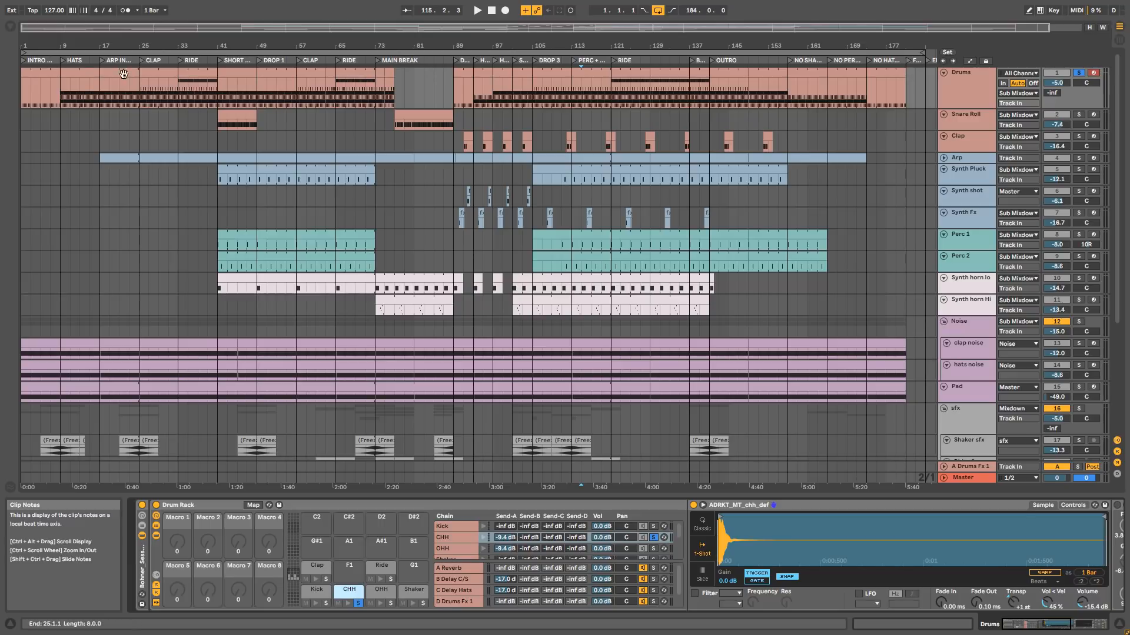
double_click(89, 73)
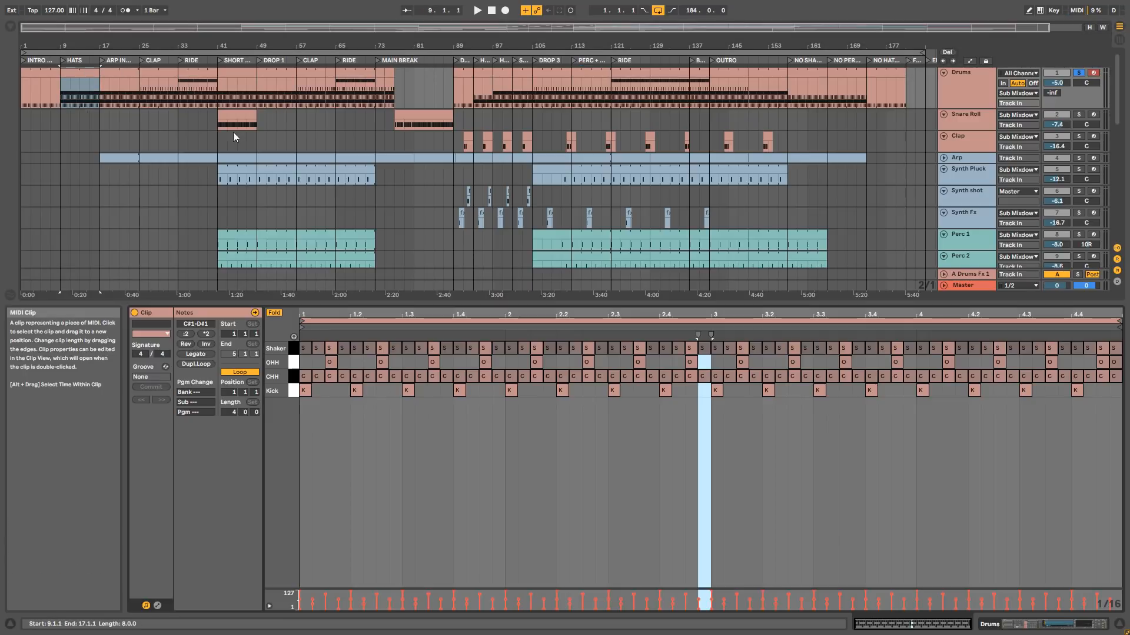
click(296, 379)
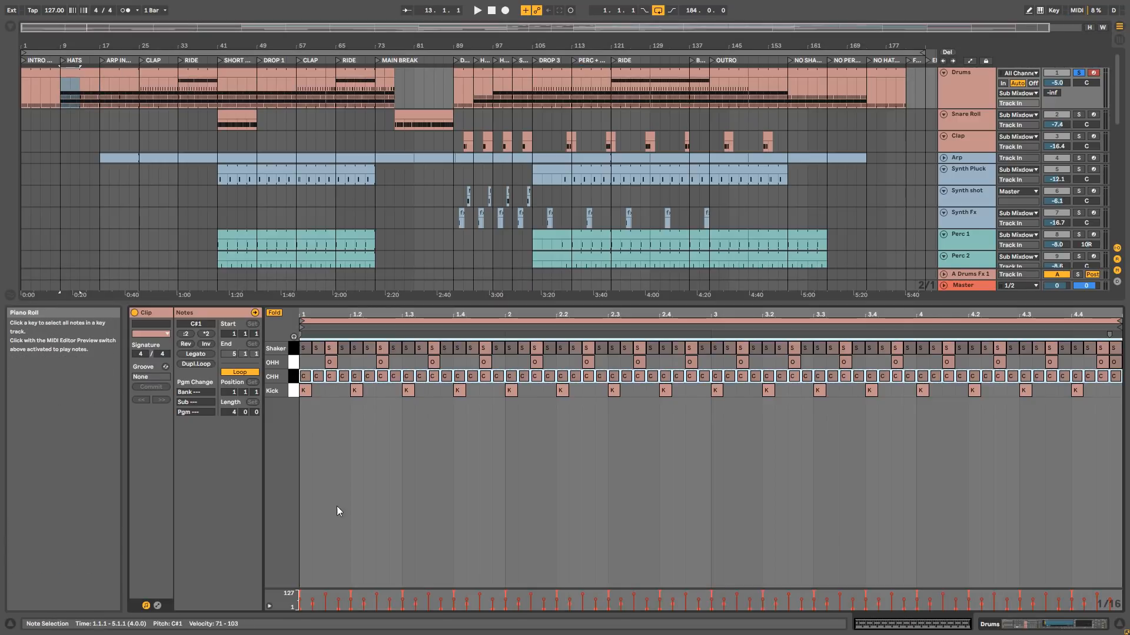
Enlarge the clip's velocity editor to examine the CHH velocities and audition the closed hat from bar 9.
click(313, 587)
click(295, 377)
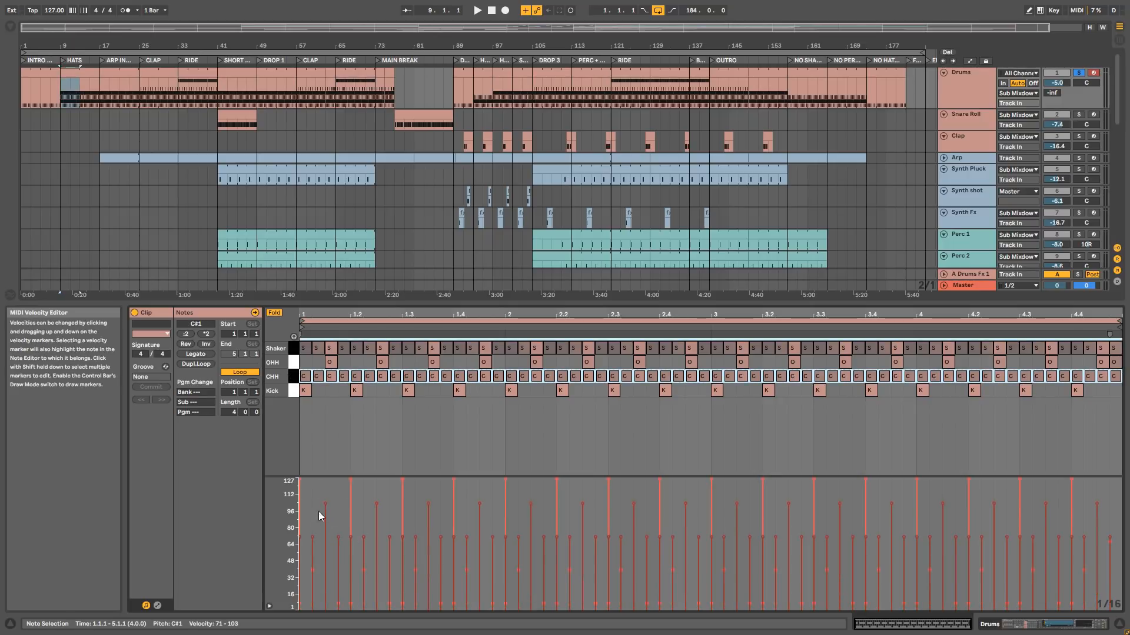
key(space)
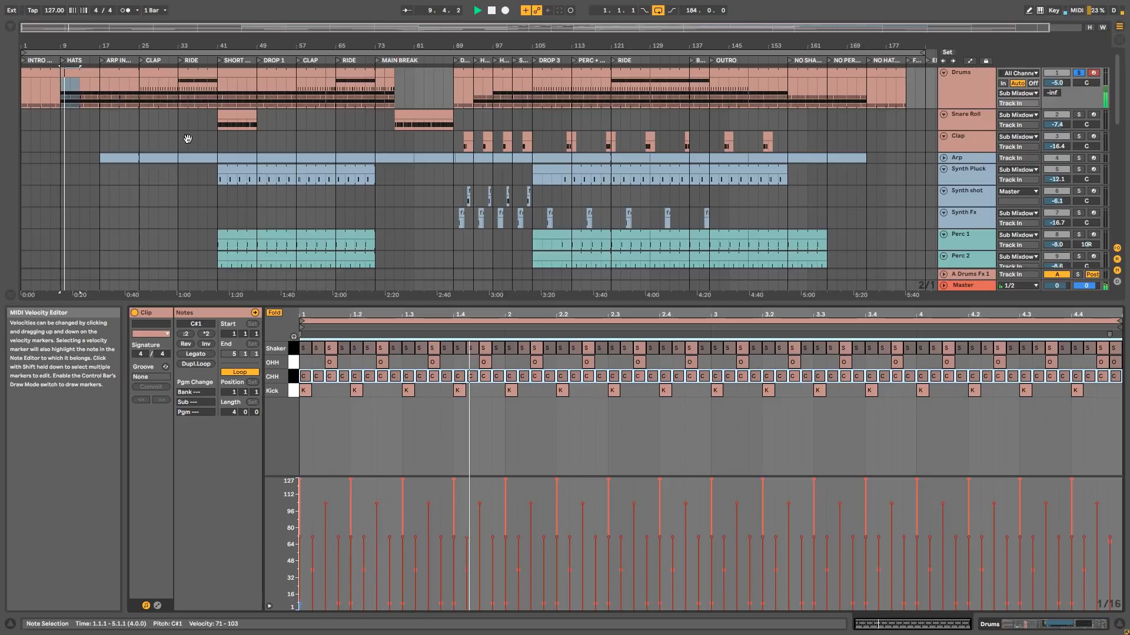
key(space)
Activate the EQ Eight on the closed hat chain and audition it with the band 5 notch bypassed and re-enabled.
double_click(978, 80)
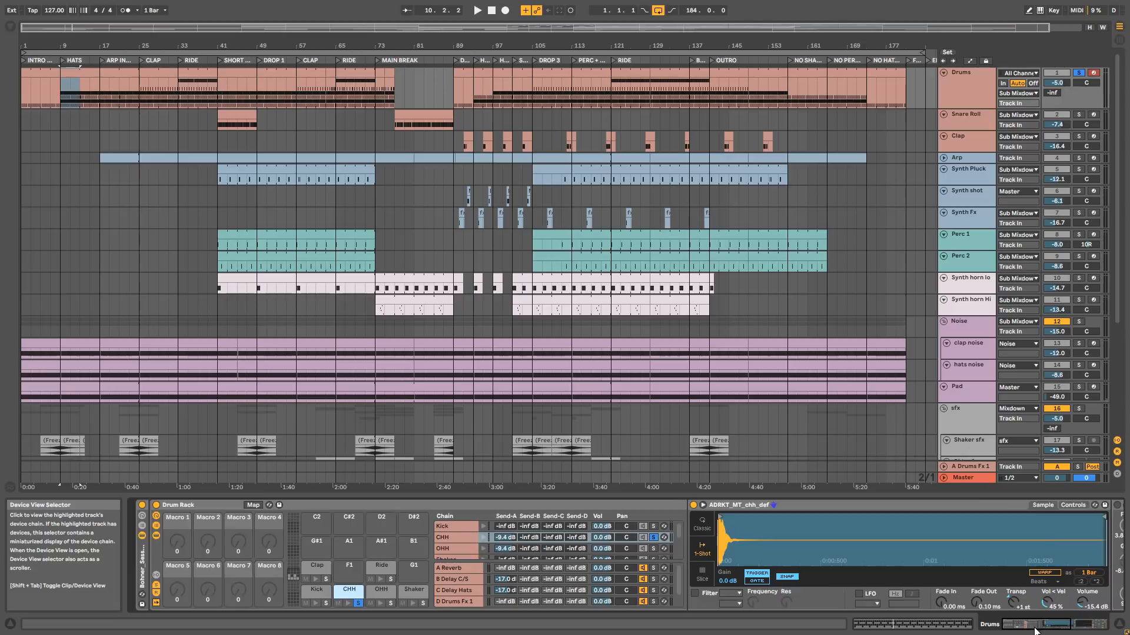
drag(1041, 625, 1056, 625)
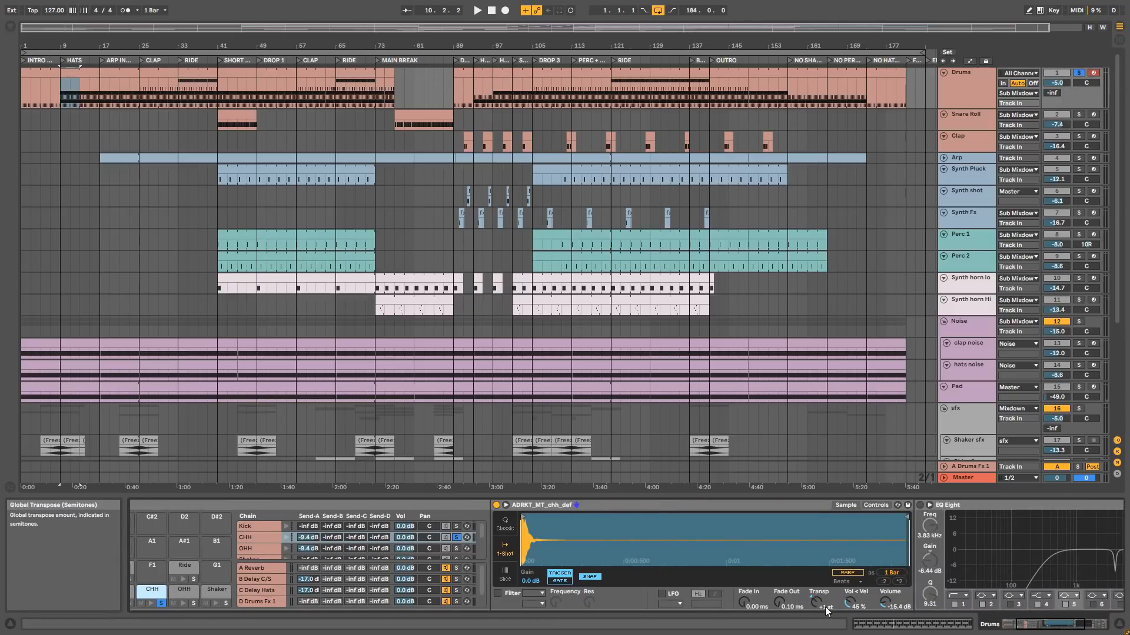
drag(1045, 624, 1059, 624)
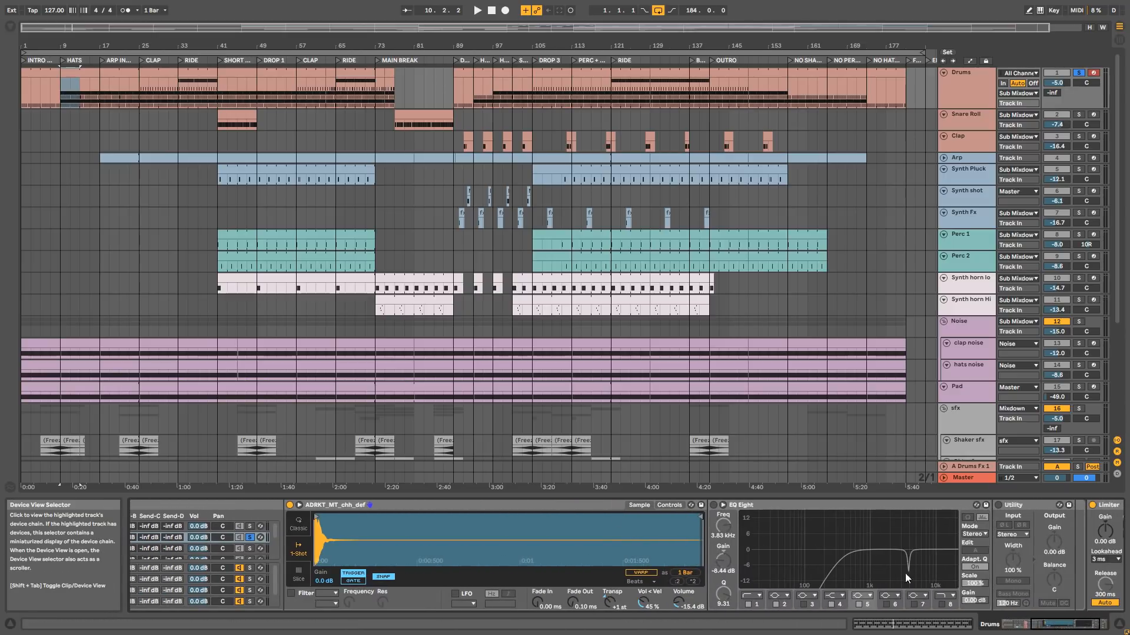
click(713, 505)
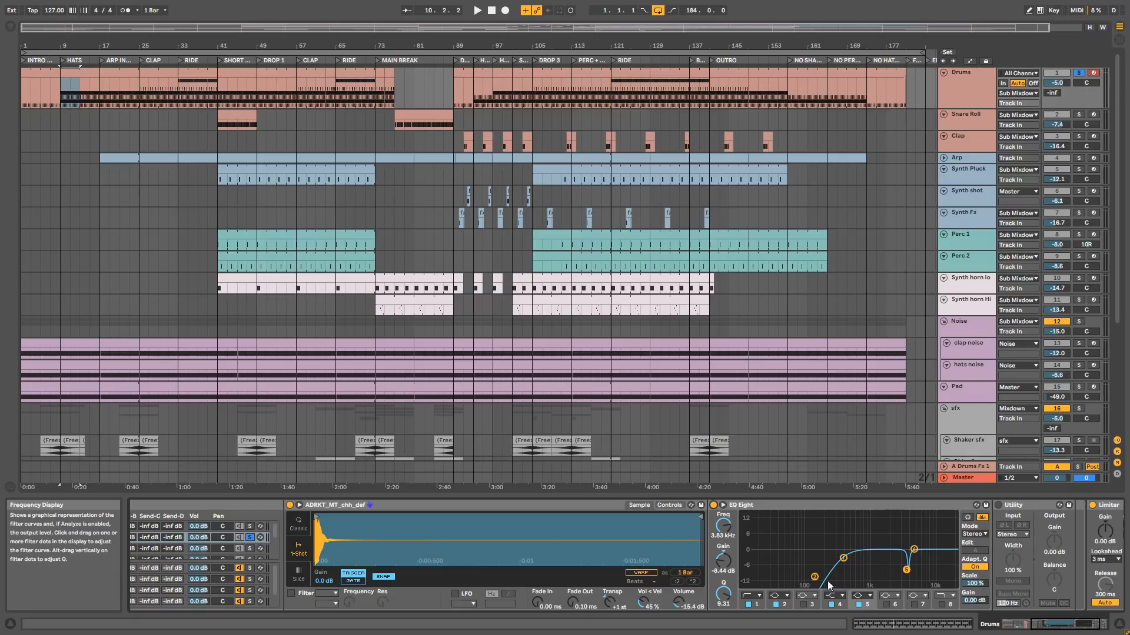
click(858, 604)
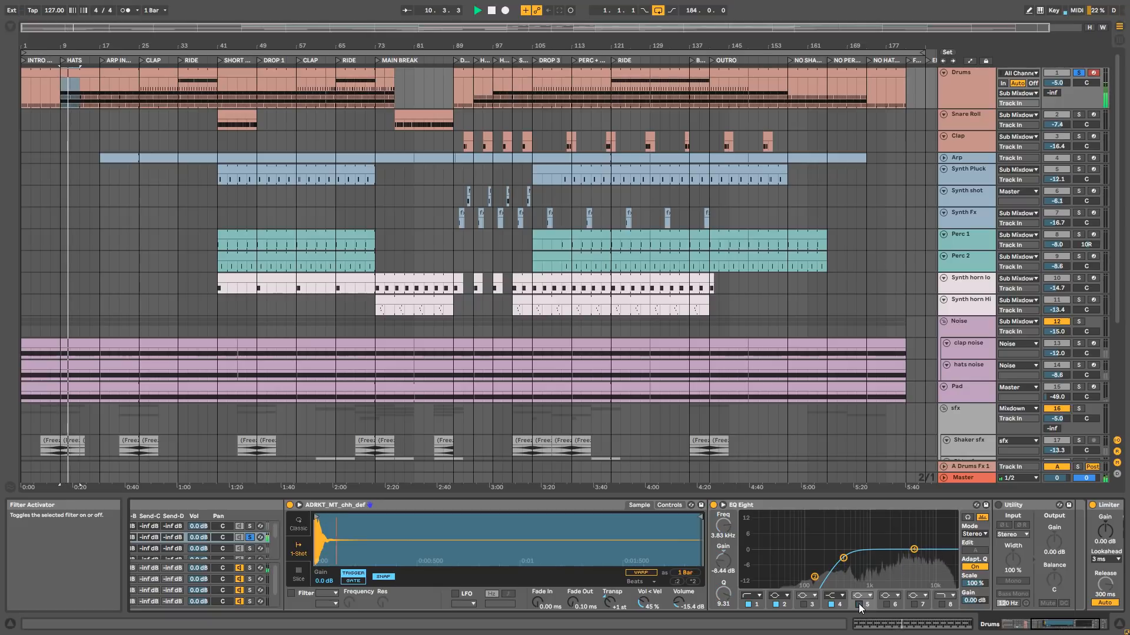
click(859, 604)
key(space)
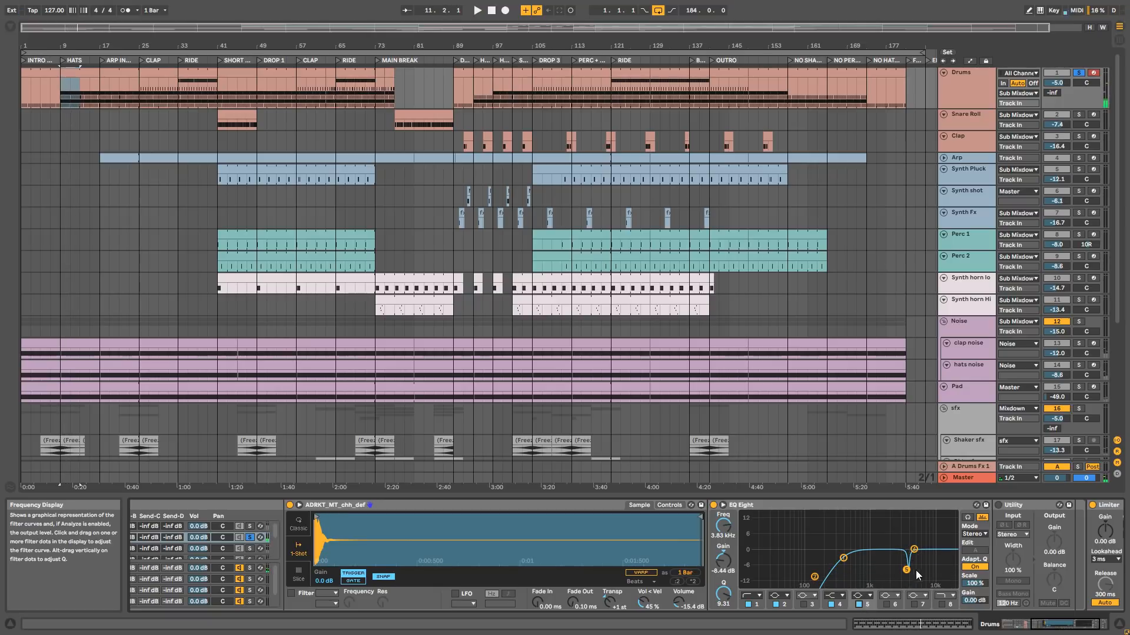
Activate the Utility on the closed hat chain and go back to the Drum Rack pads.
click(1073, 627)
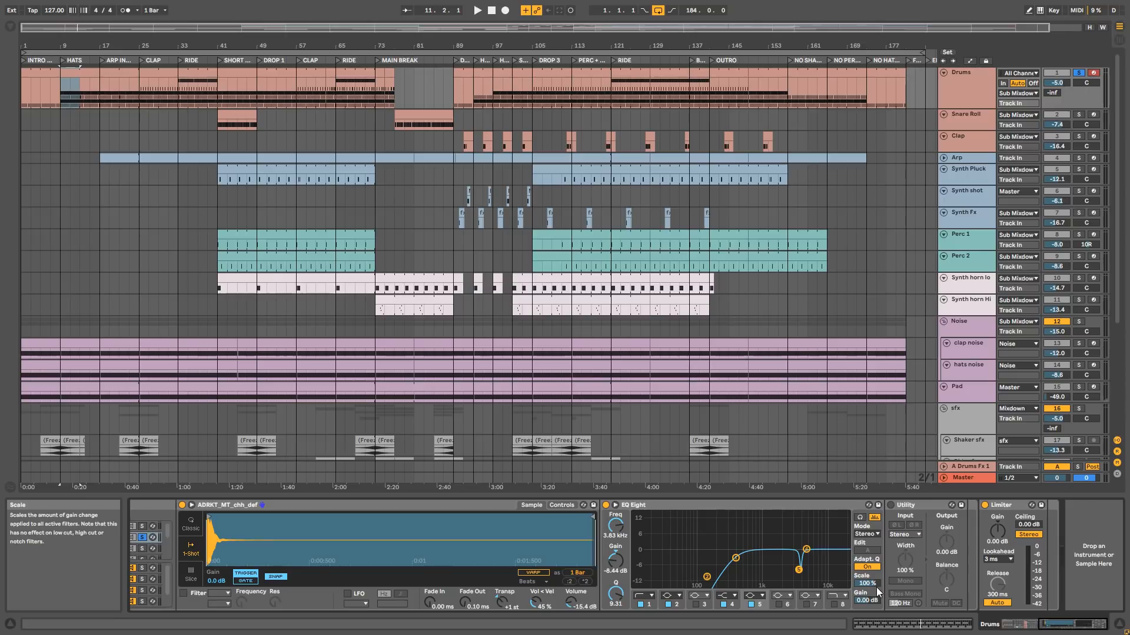
click(891, 504)
drag(1072, 626, 1027, 624)
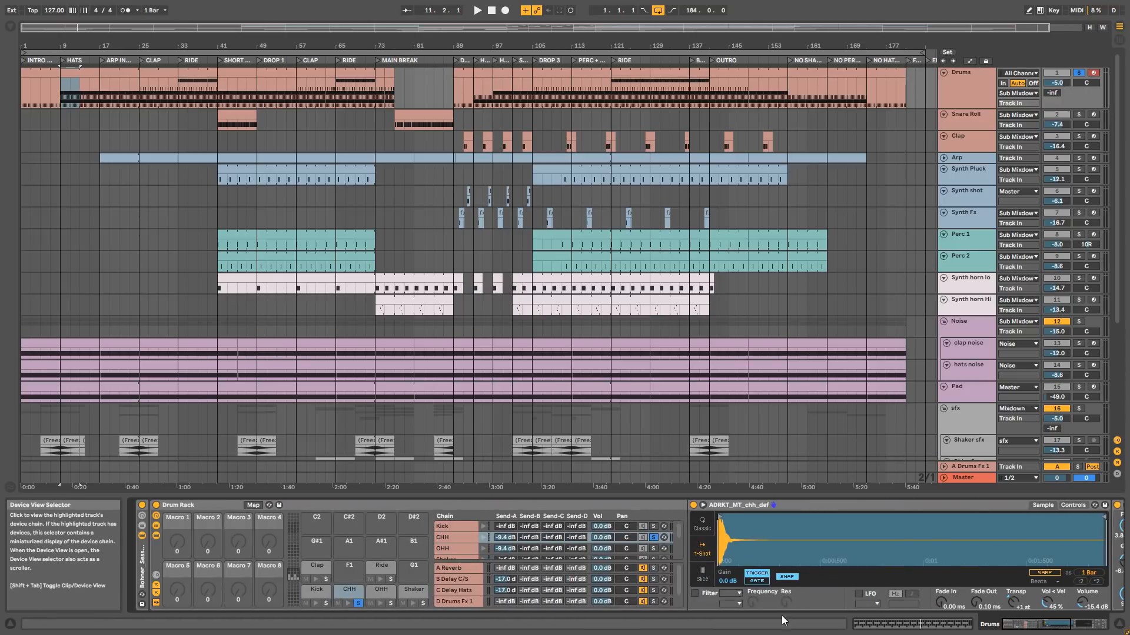
Solo the OHH pad and open the Drums clip at bar 17, selecting the CHH note at 1.1.3.
click(383, 591)
click(153, 77)
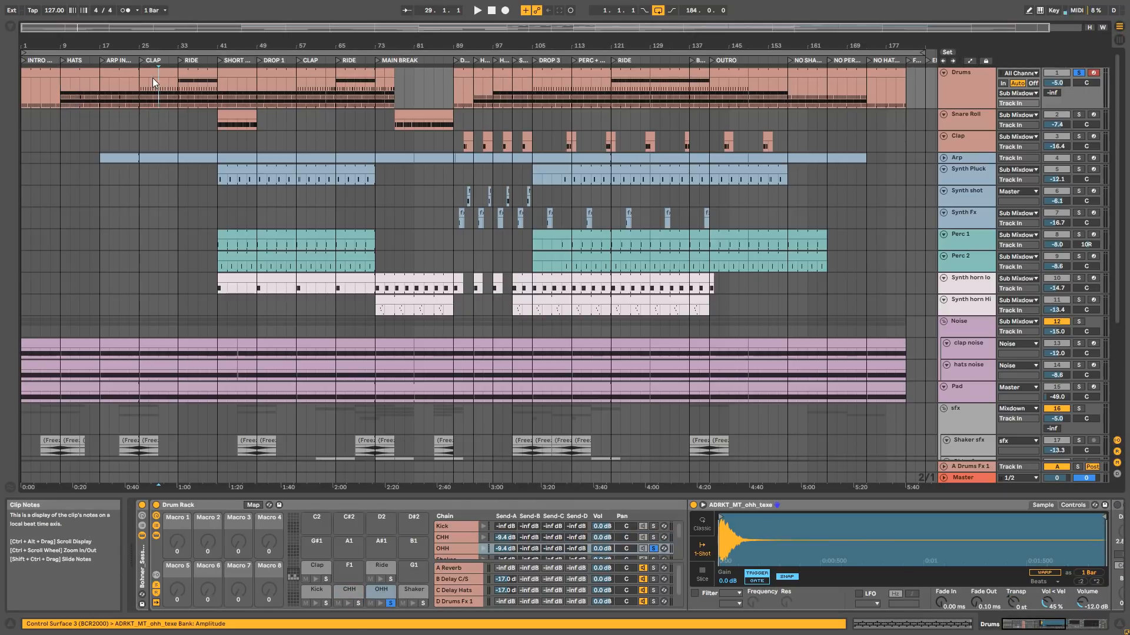
double_click(116, 74)
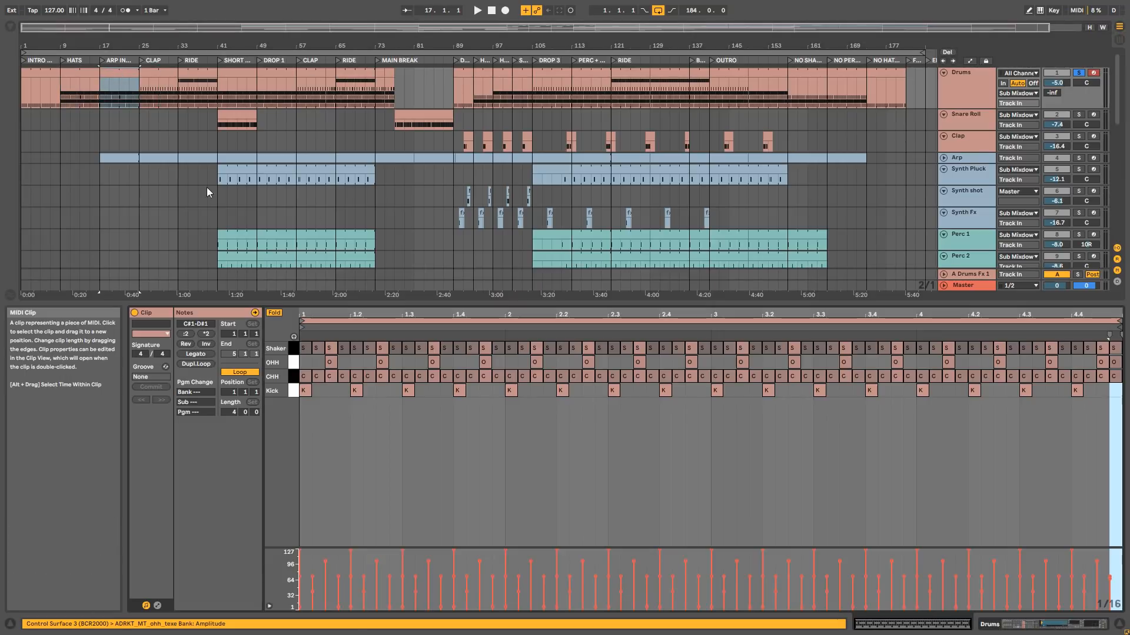
click(330, 377)
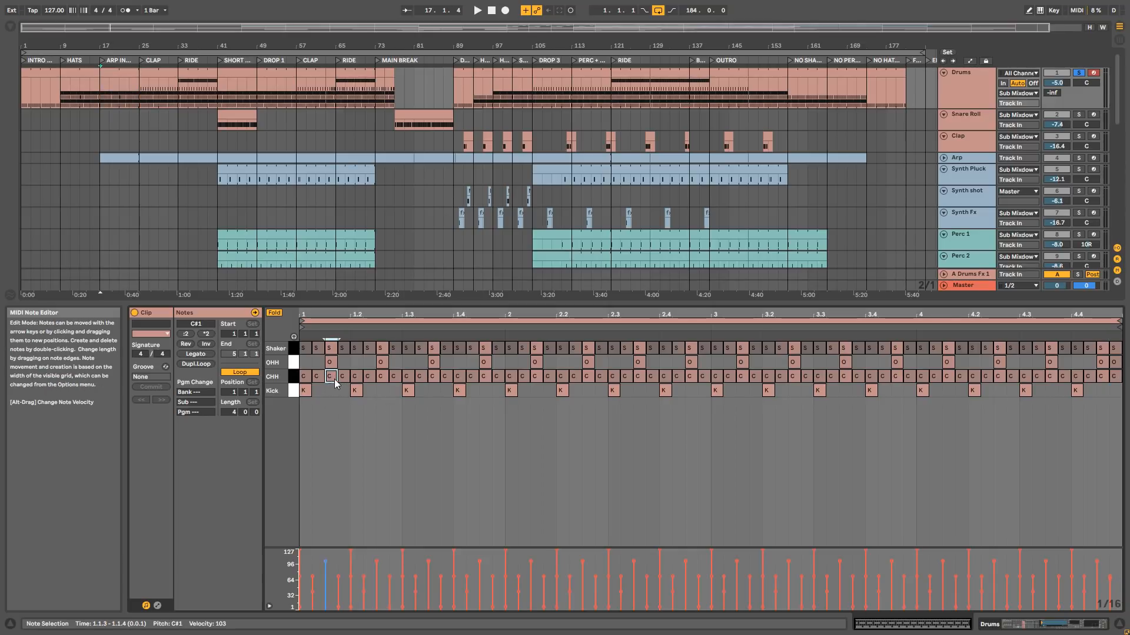
Audition the soloed open hat from bar 17 and bring back the Drums device chain.
key(space)
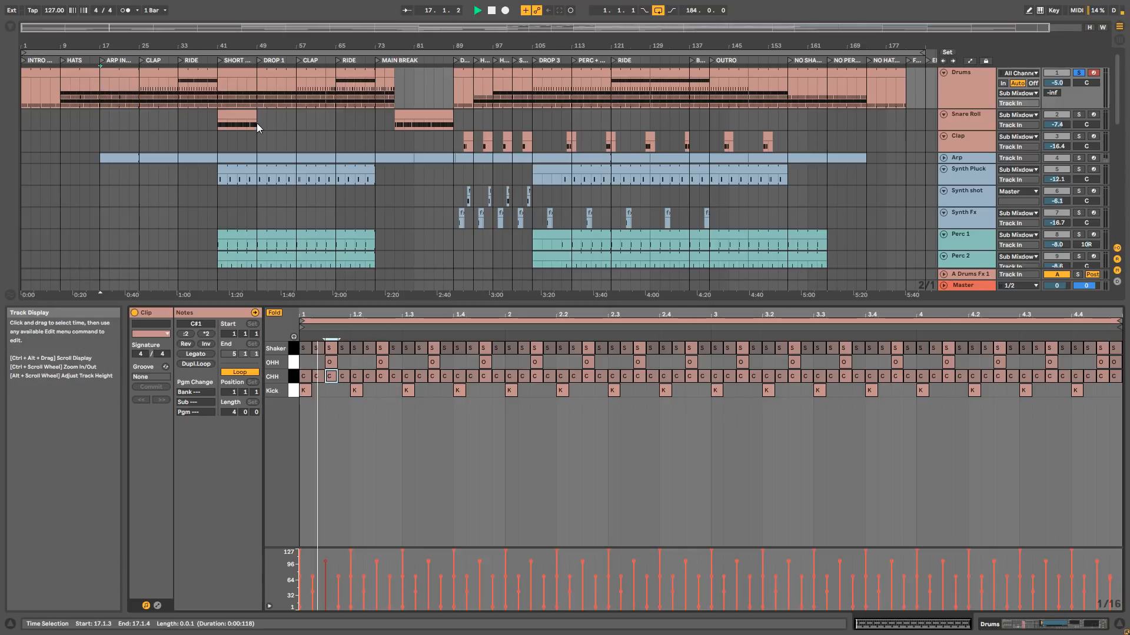
click(961, 79)
key(space)
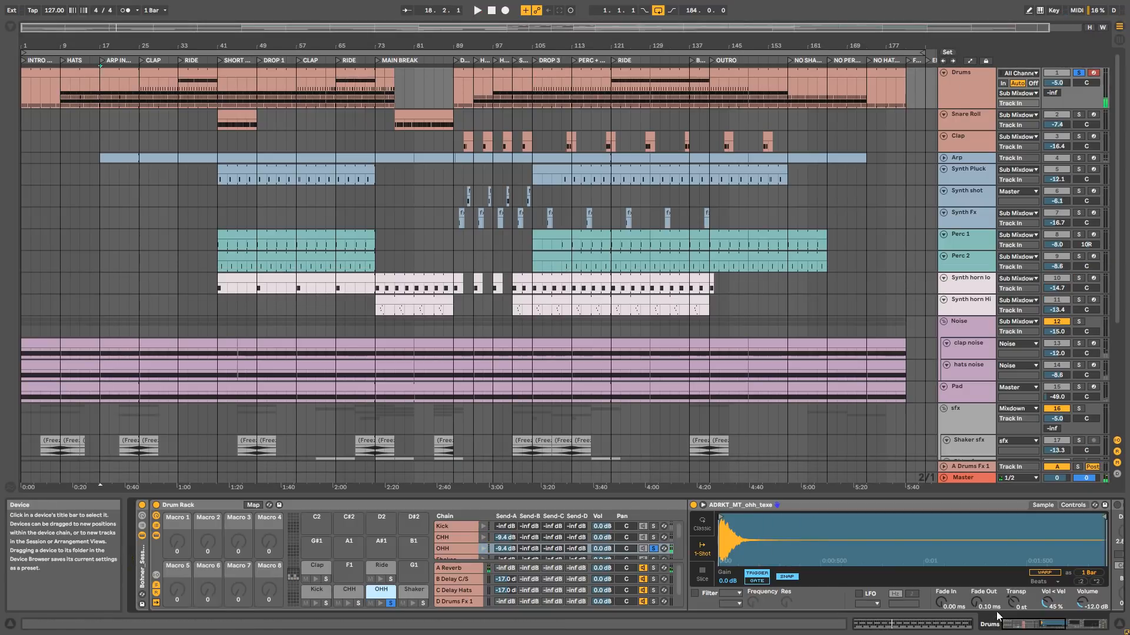
Activate the Saturator on the open hat chain and compare the sound with it bypassed and enabled.
scroll(996, 612, right, 5)
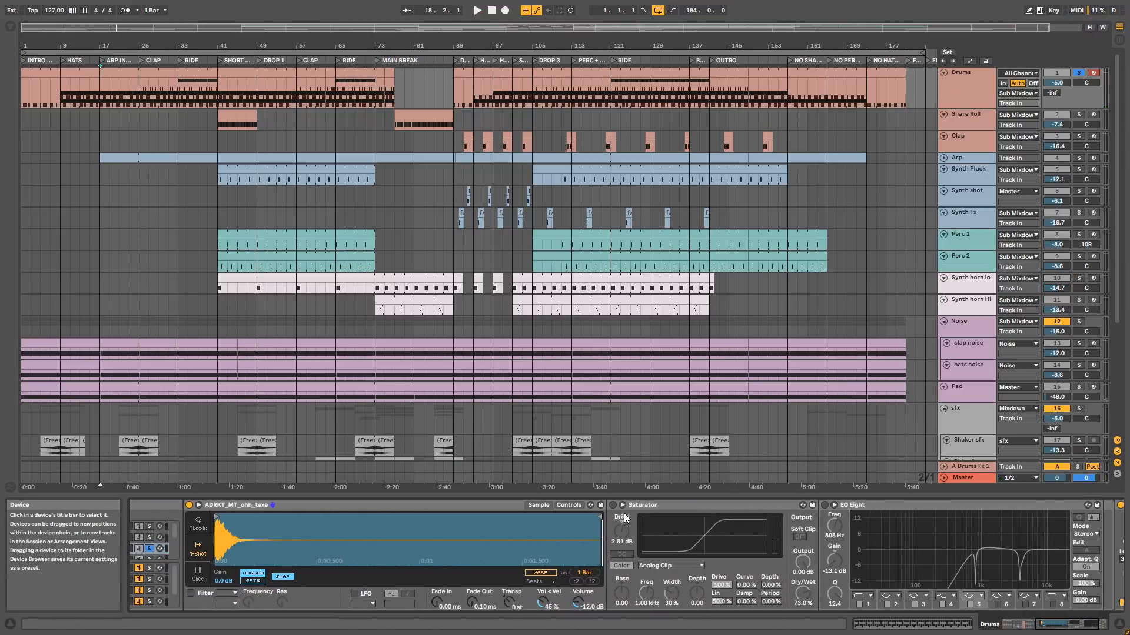
click(613, 504)
key(space)
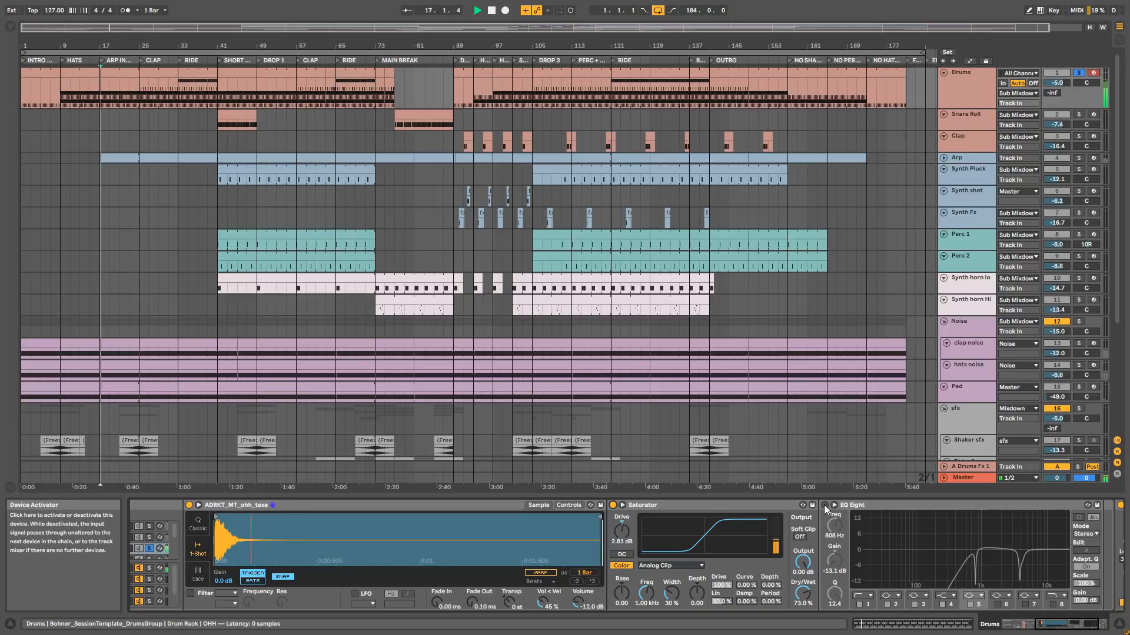
click(612, 506)
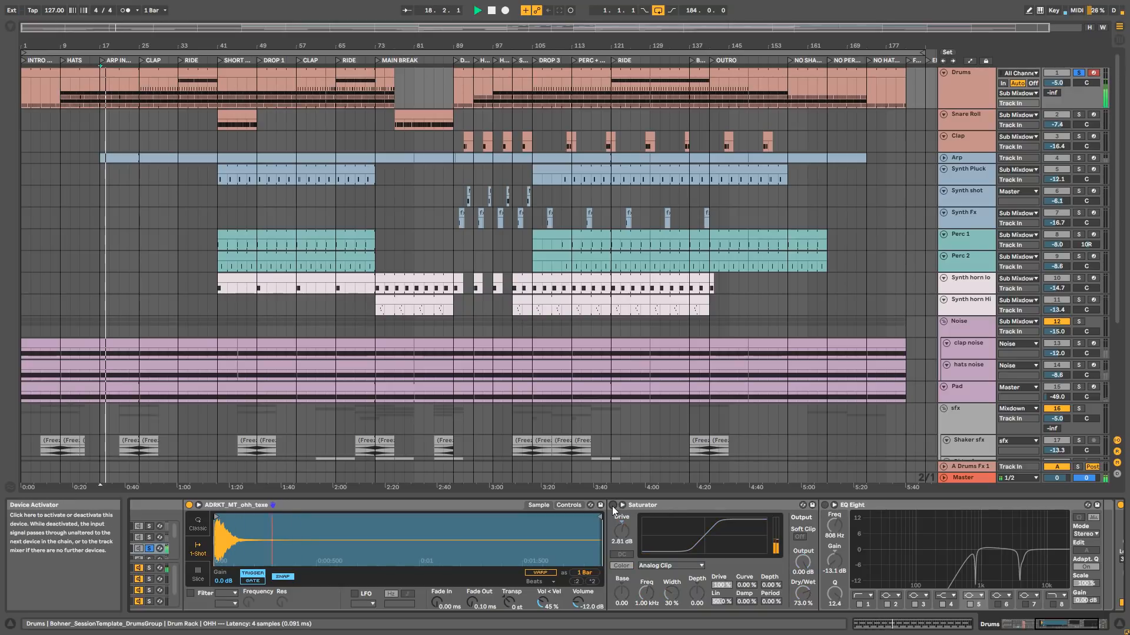
click(612, 506)
Activate the EQ Eight on the open hat chain during playback and show the rest of the chain up to the Limiter.
click(826, 505)
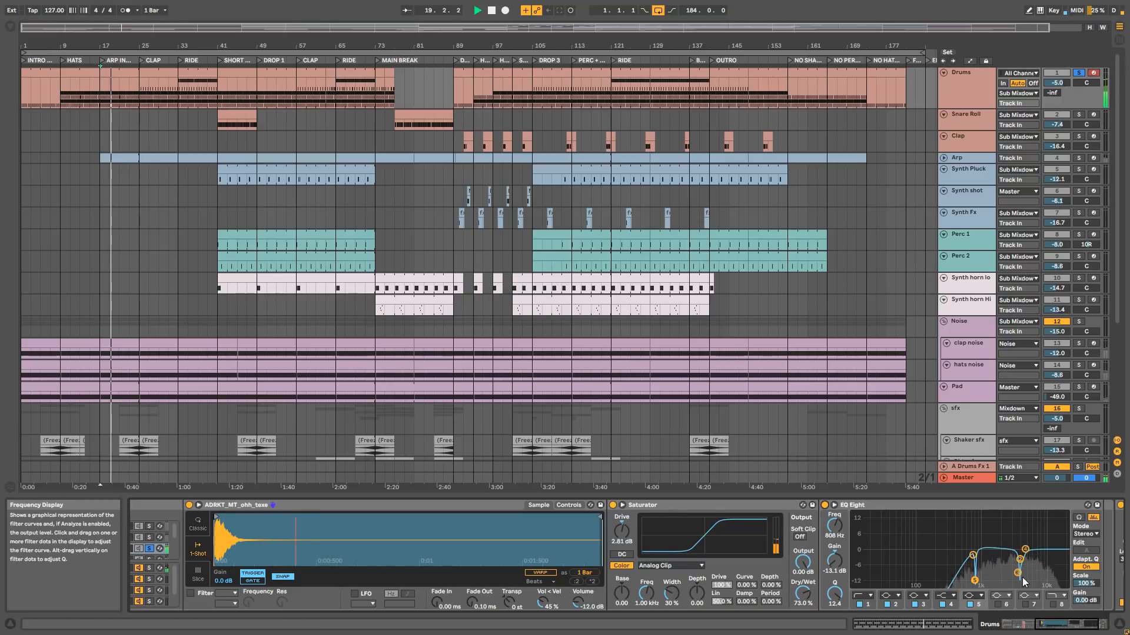
click(1050, 622)
key(space)
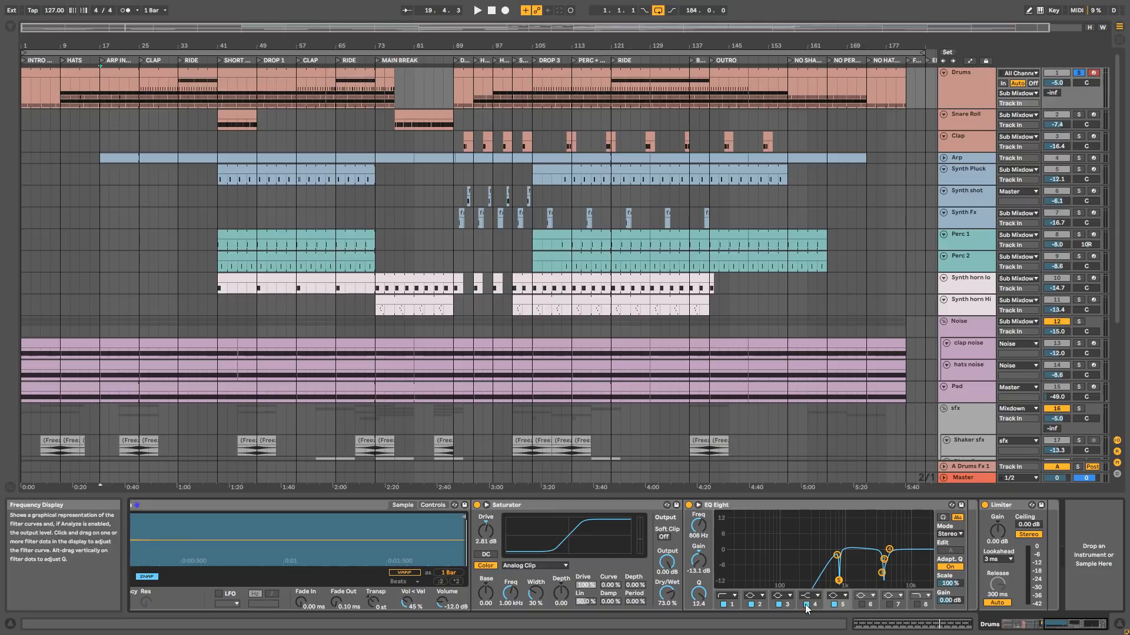
Compare the soloed open hat with EQ Eight band 5 bypassed and enabled.
click(834, 605)
key(space)
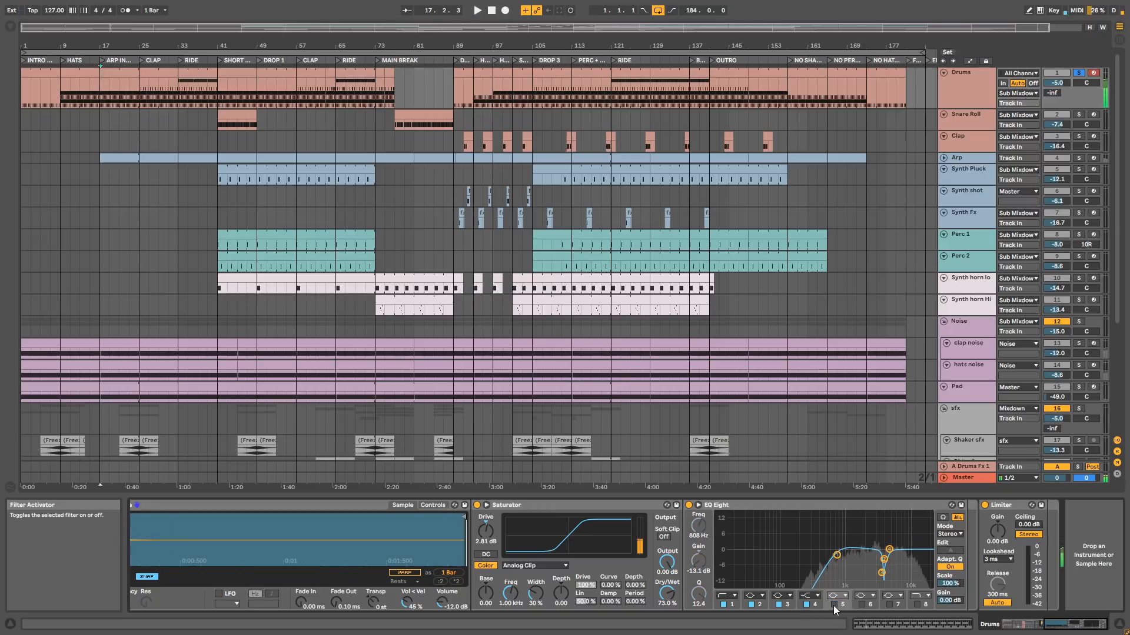
click(834, 605)
key(space)
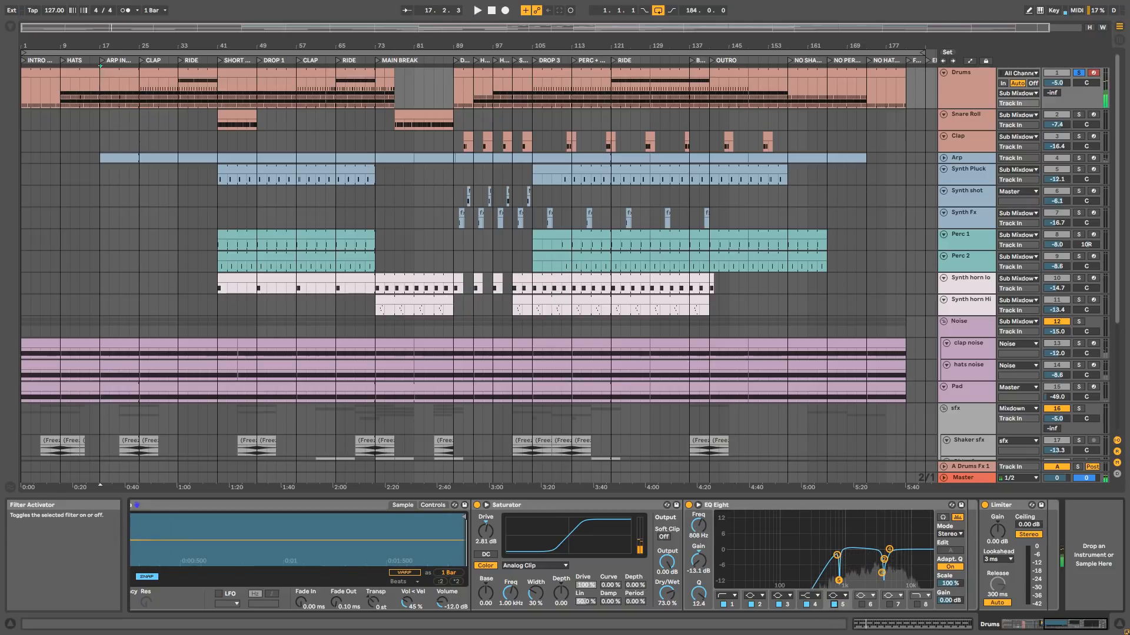
Unsolo the OHH pad and compare EQ Eight band 5 bypassed and enabled within the full drums.
click(1021, 626)
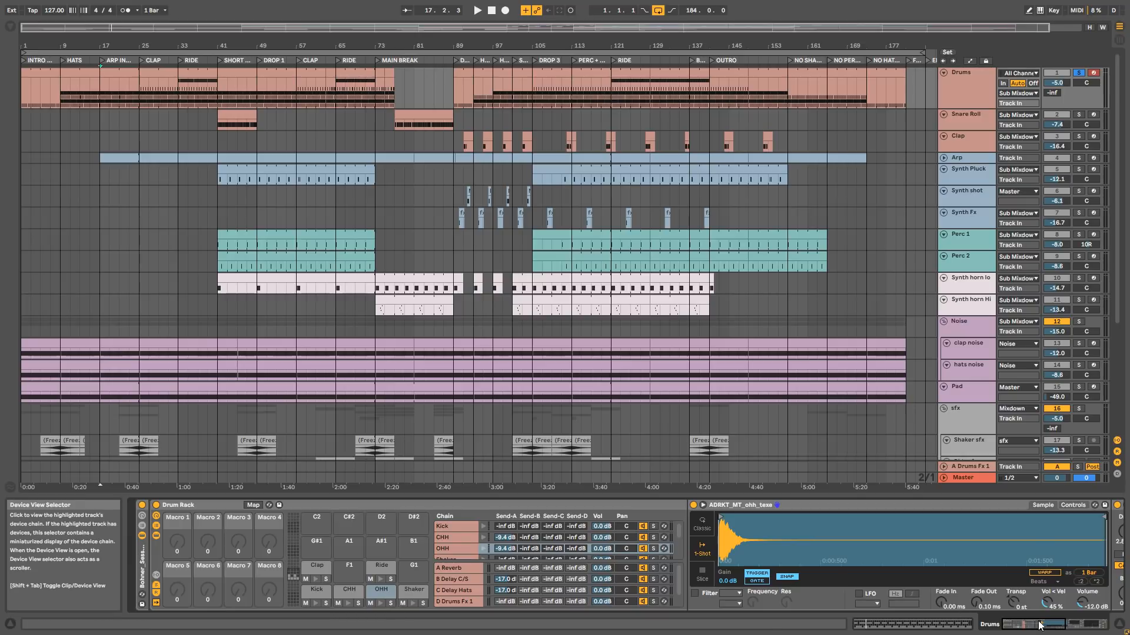
click(1081, 625)
key(space)
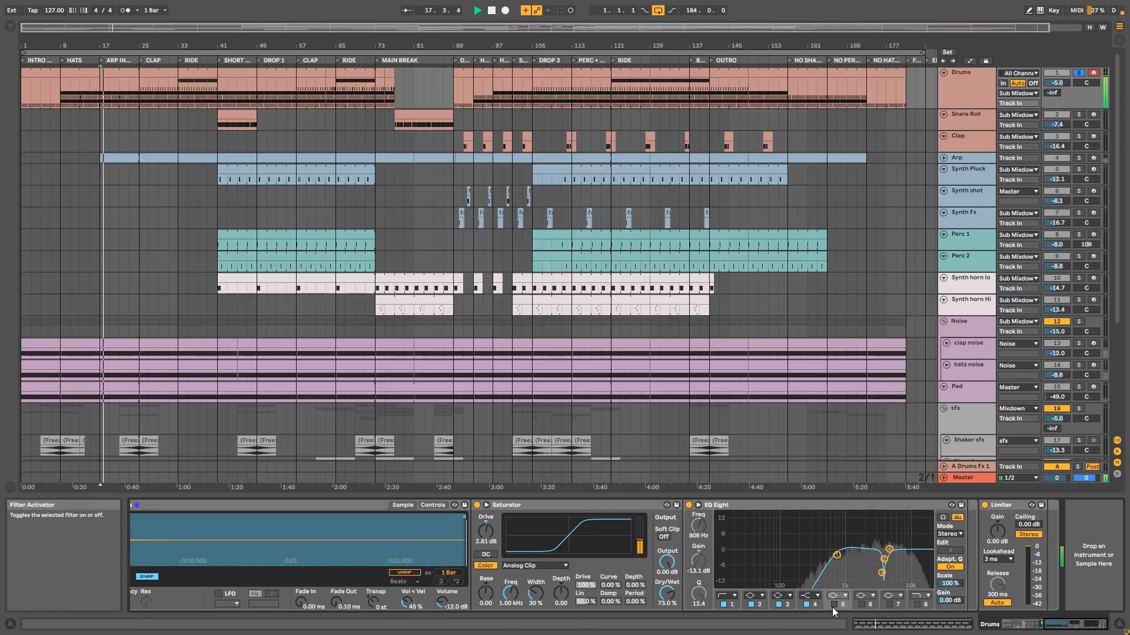
click(833, 603)
click(831, 604)
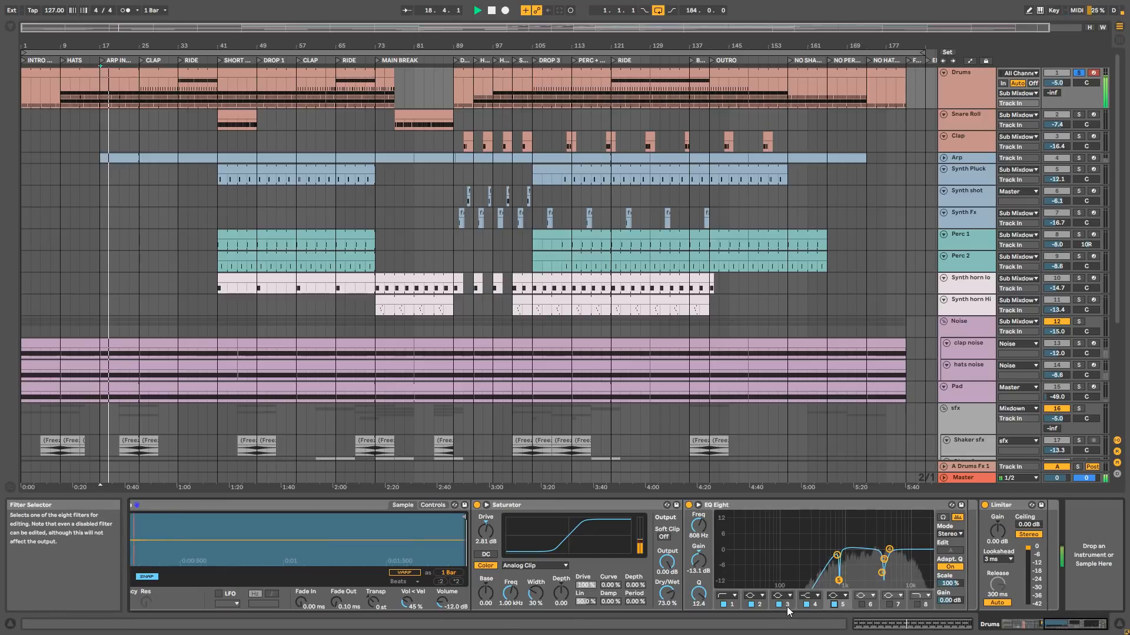
Compare EQ Eight bands 3 and 5 on the open hat chain bypassed and enabled within the full drums.
click(778, 605)
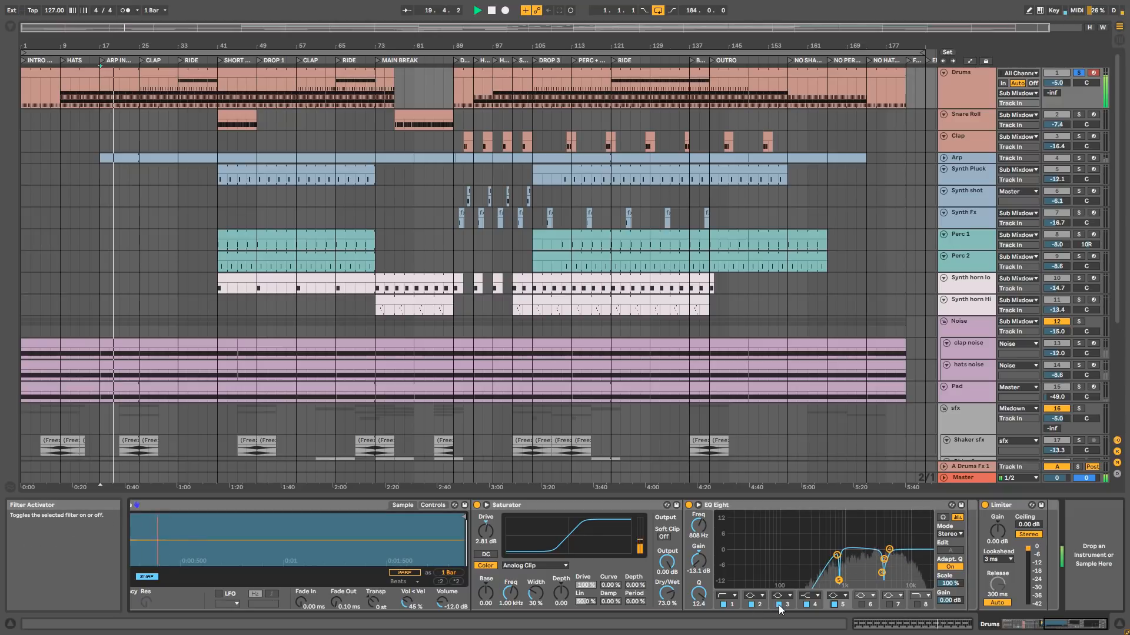
click(778, 604)
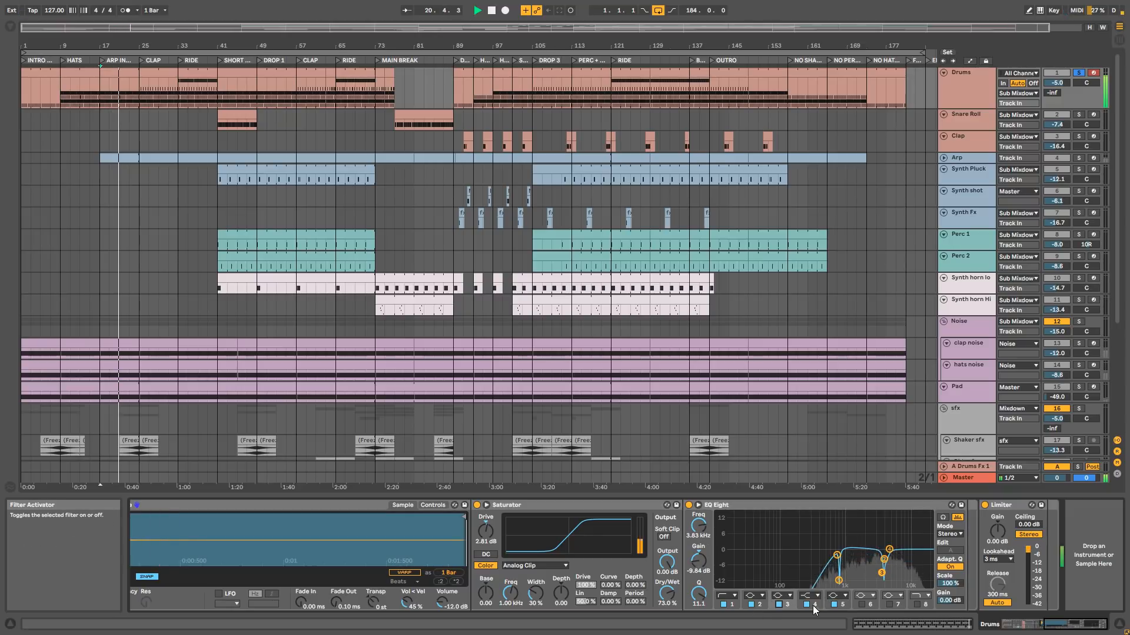
click(835, 605)
click(838, 605)
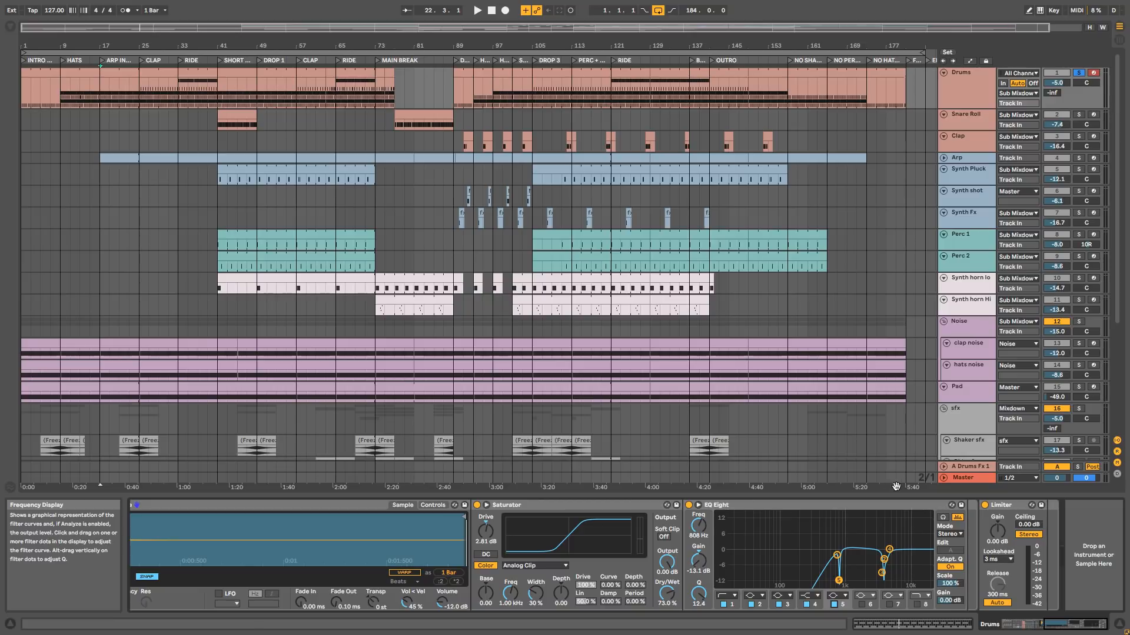
Select the Shaker pad in the Drum Rack and open the Drums MIDI clip in the CLAP section.
click(1048, 626)
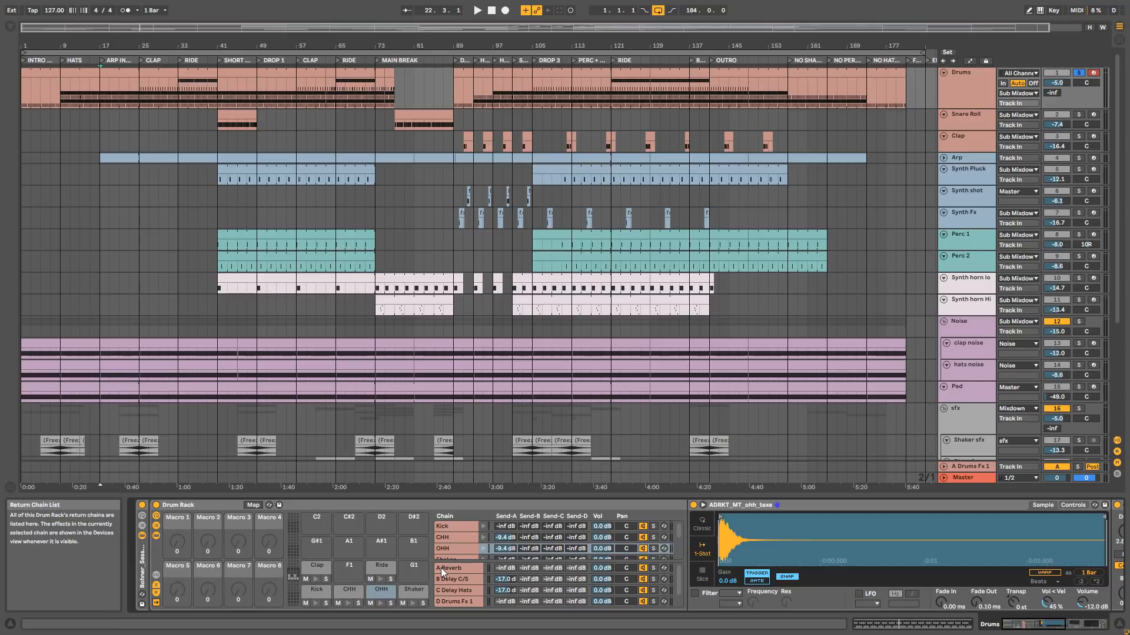
click(405, 588)
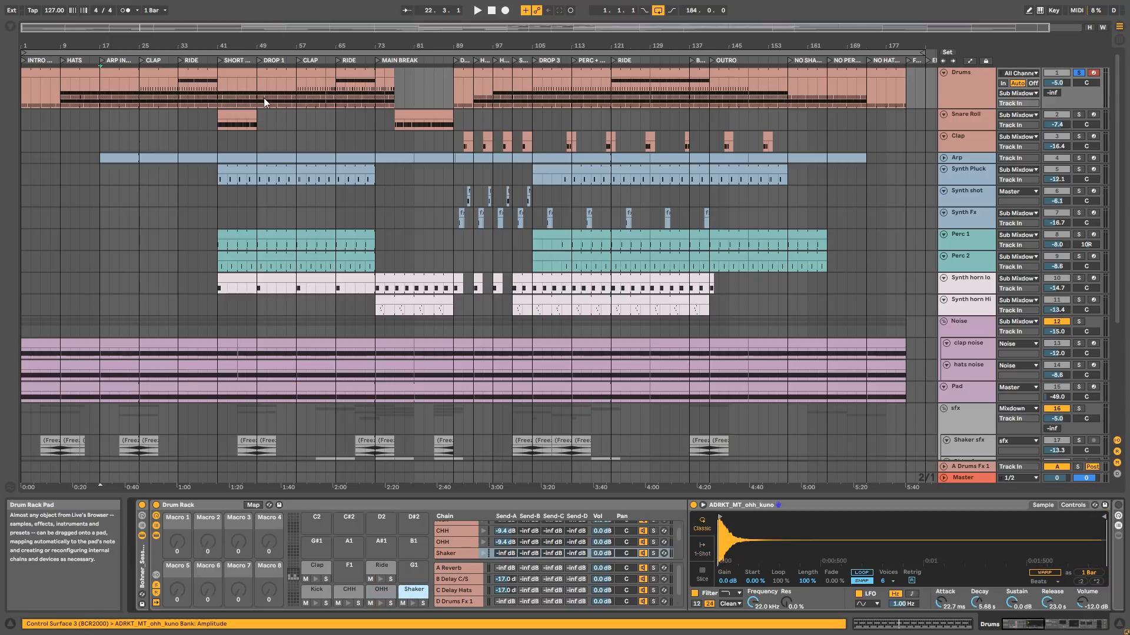
click(151, 75)
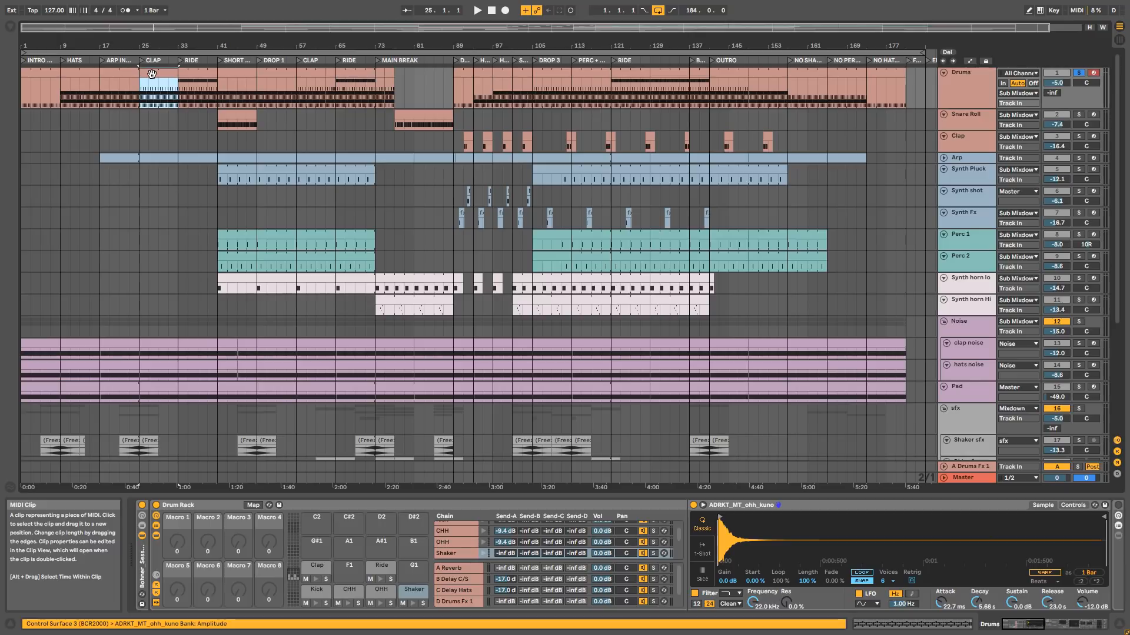
double_click(152, 74)
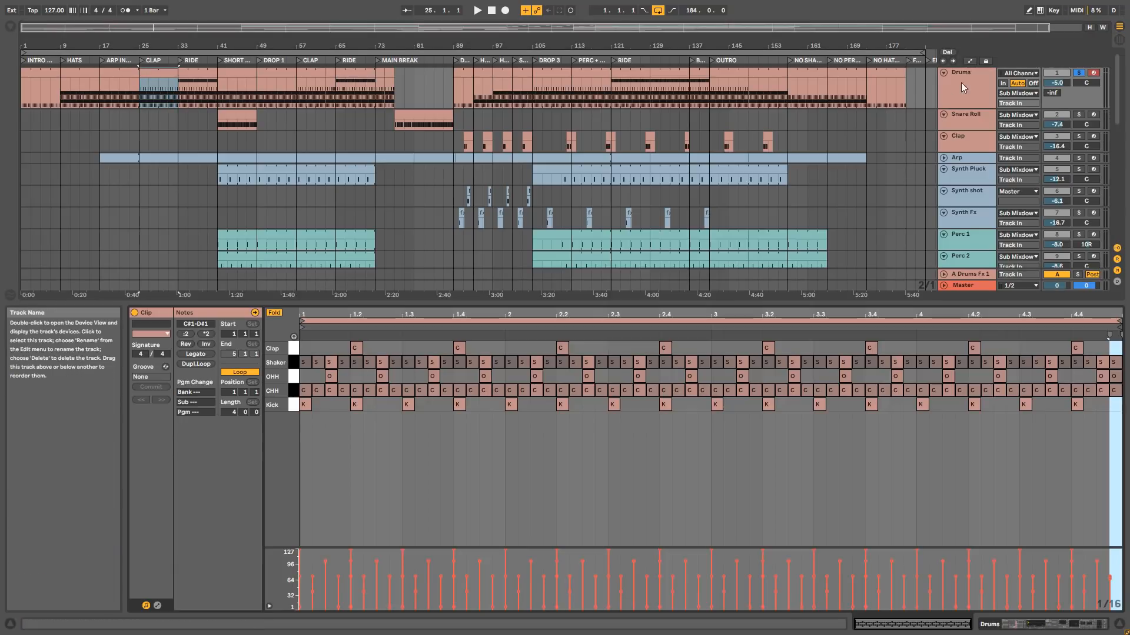
Audition the drums from the CLAP section, then solo the Shaker pad in the Drum Rack and listen to it alone.
key(space)
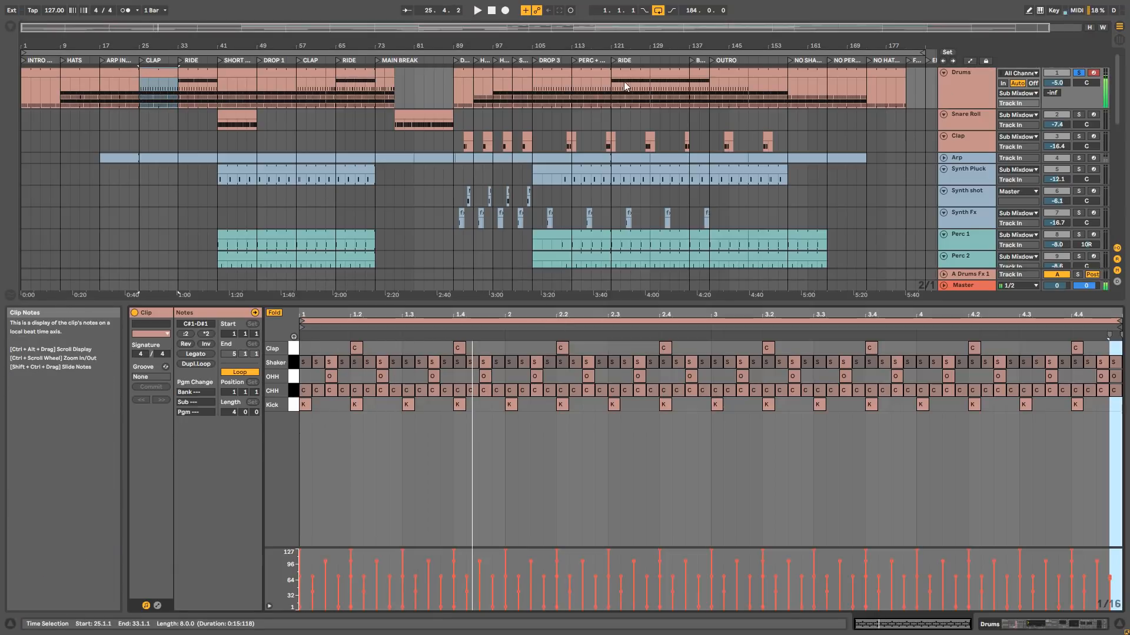
click(970, 75)
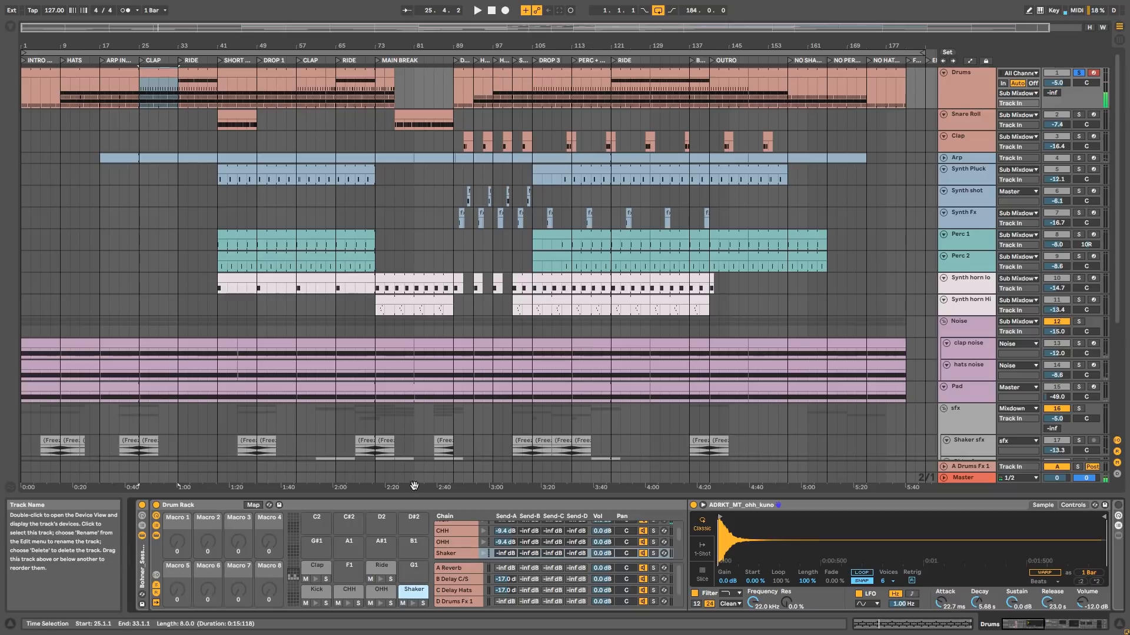
click(423, 602)
key(space)
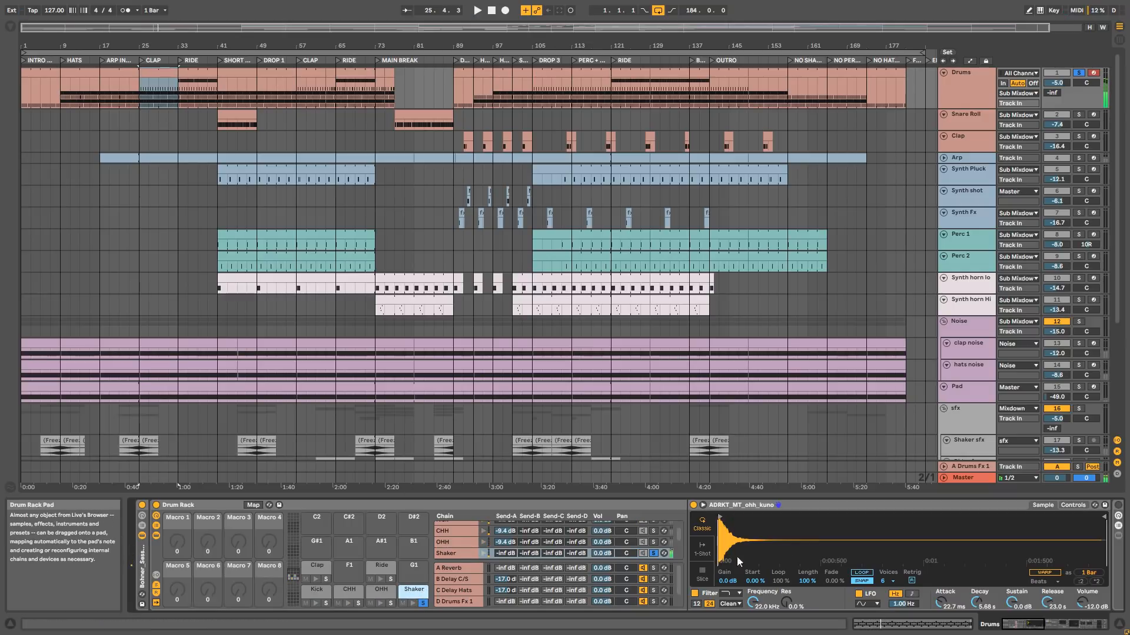
Reopen the Drums clip in the CLAP section and select all Shaker notes to examine their pattern and velocities.
double_click(161, 72)
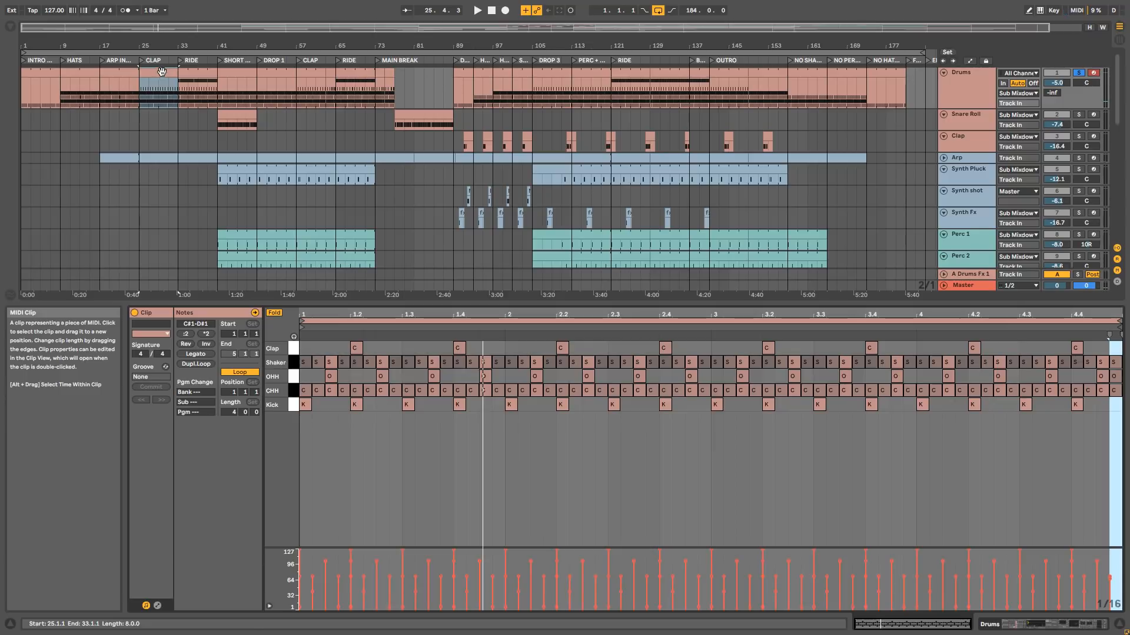
click(293, 362)
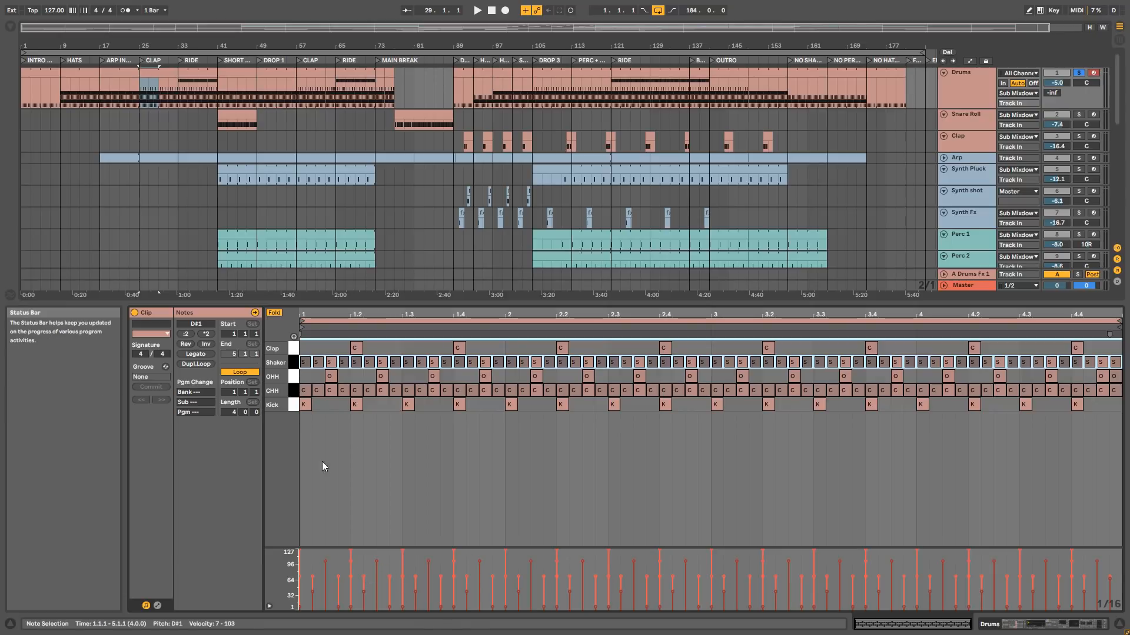
click(943, 73)
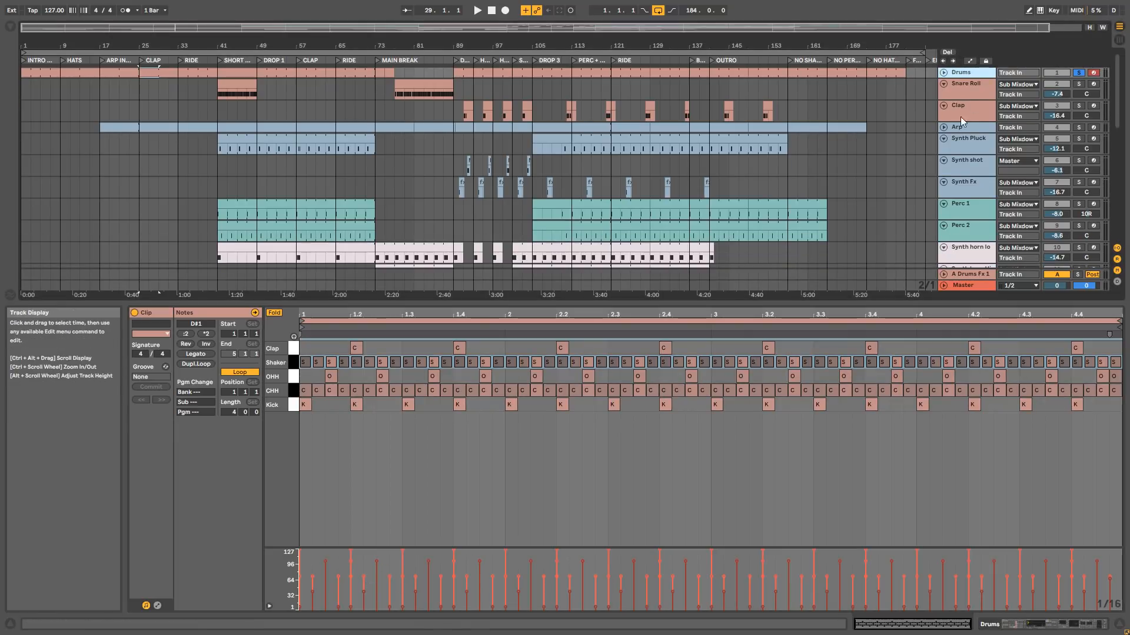
click(944, 73)
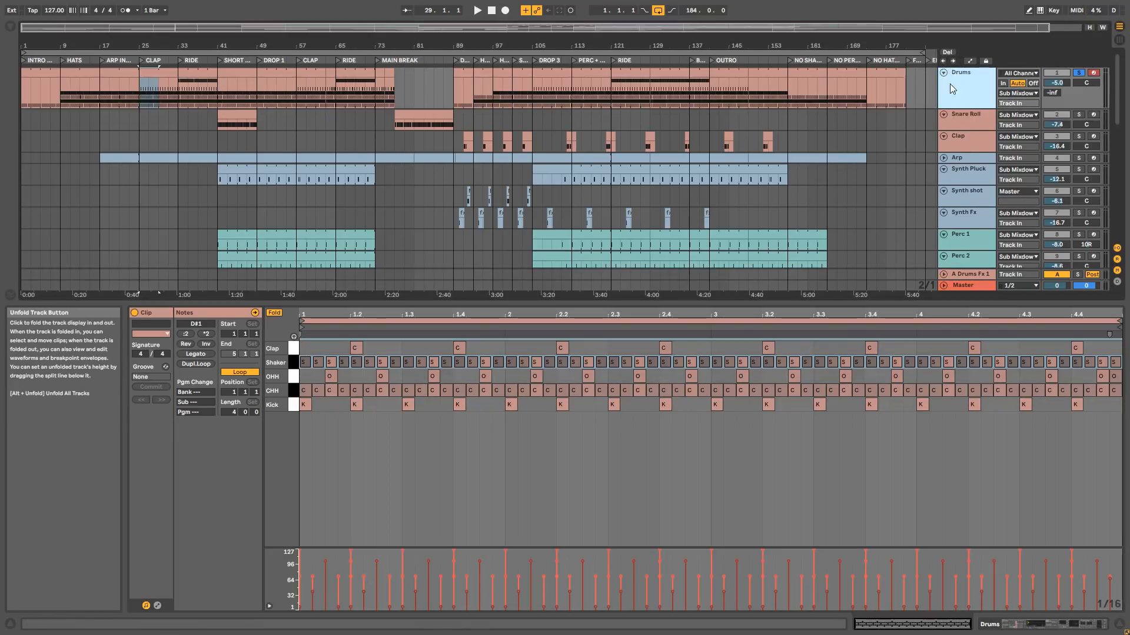
Play the soloed shaker from the CLAP section and bring the Drums track's devices back into view.
key(space)
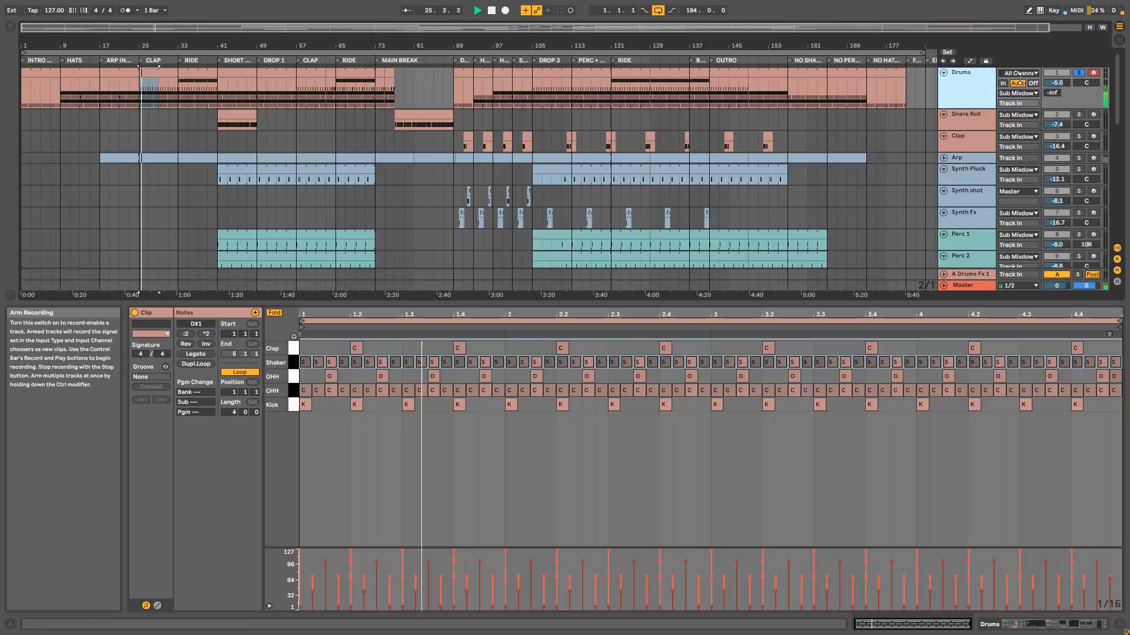
double_click(979, 78)
key(space)
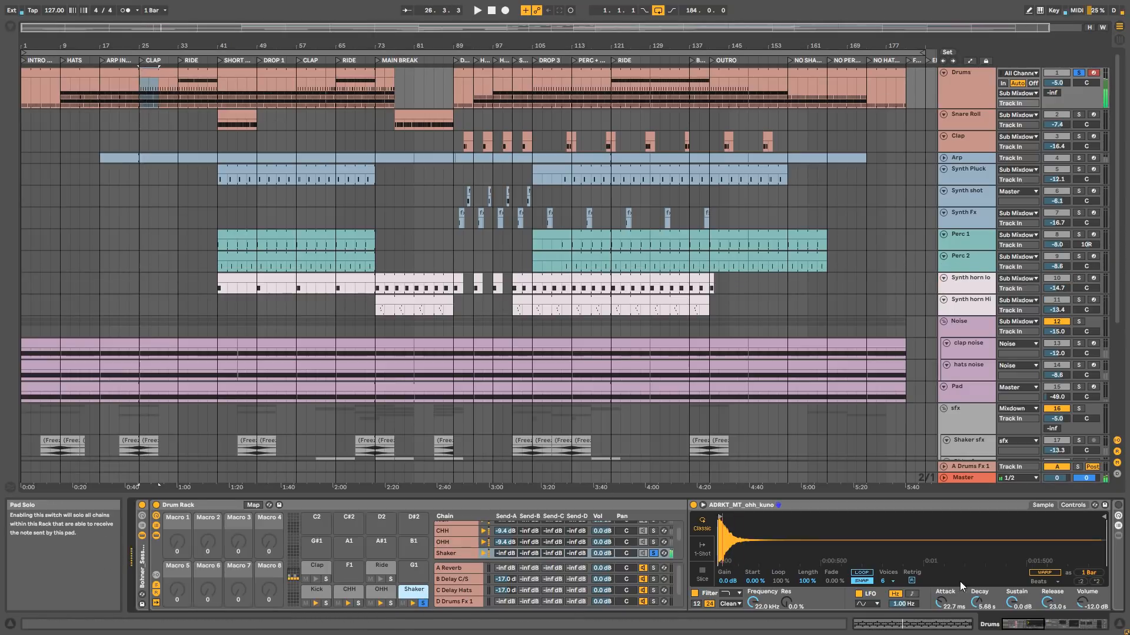
Activate the Hats Shuffle rack on the shaker chain and audition it.
click(1054, 625)
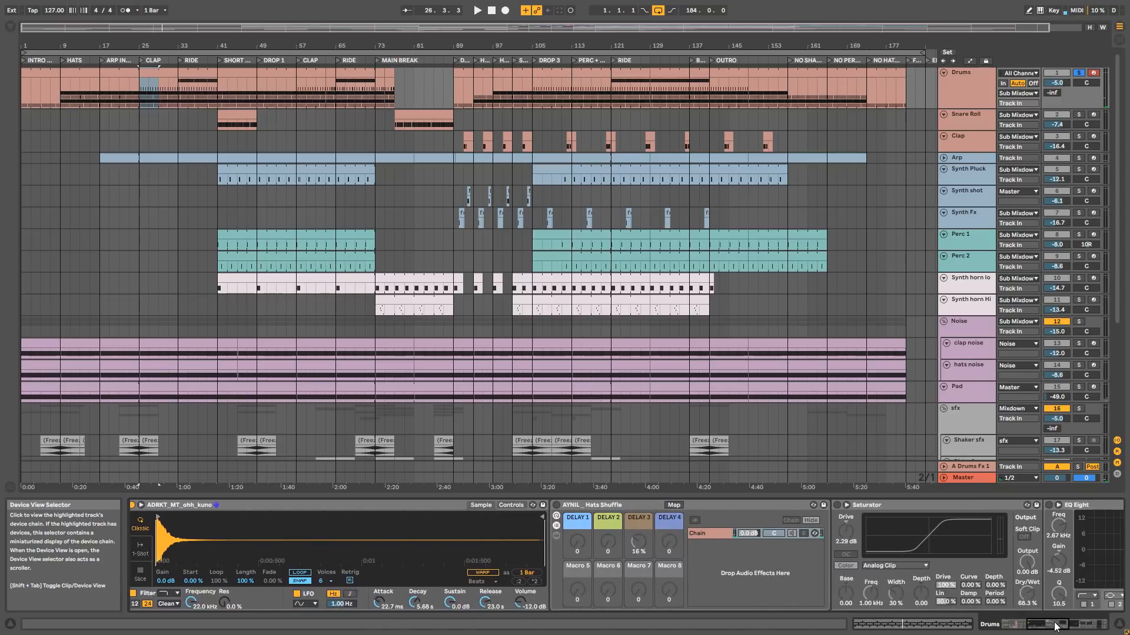
key(space)
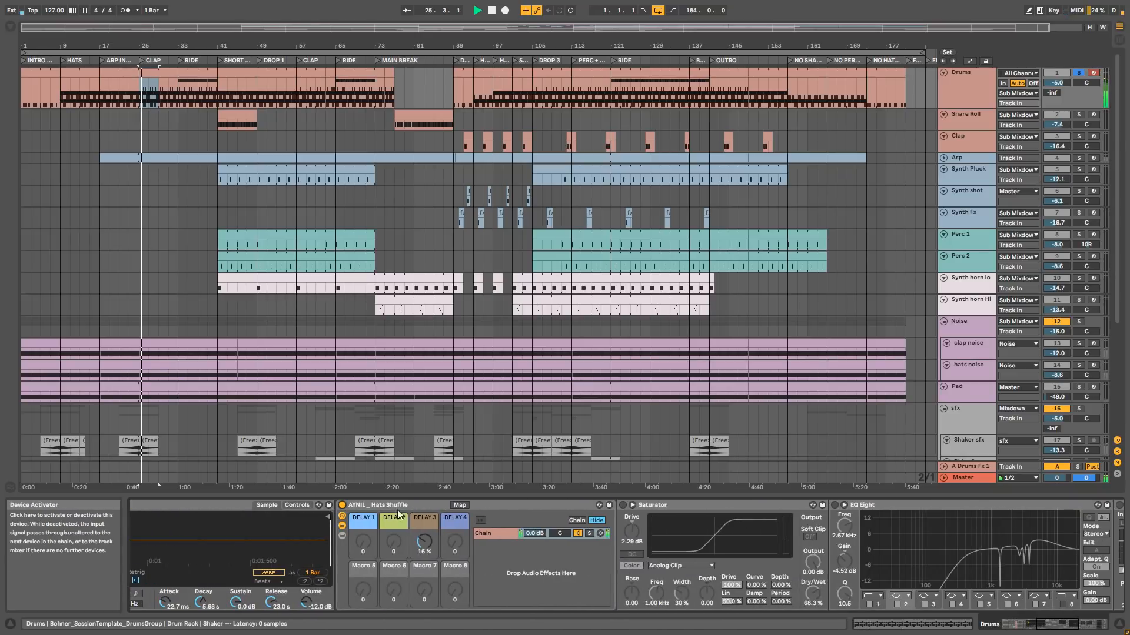
key(space)
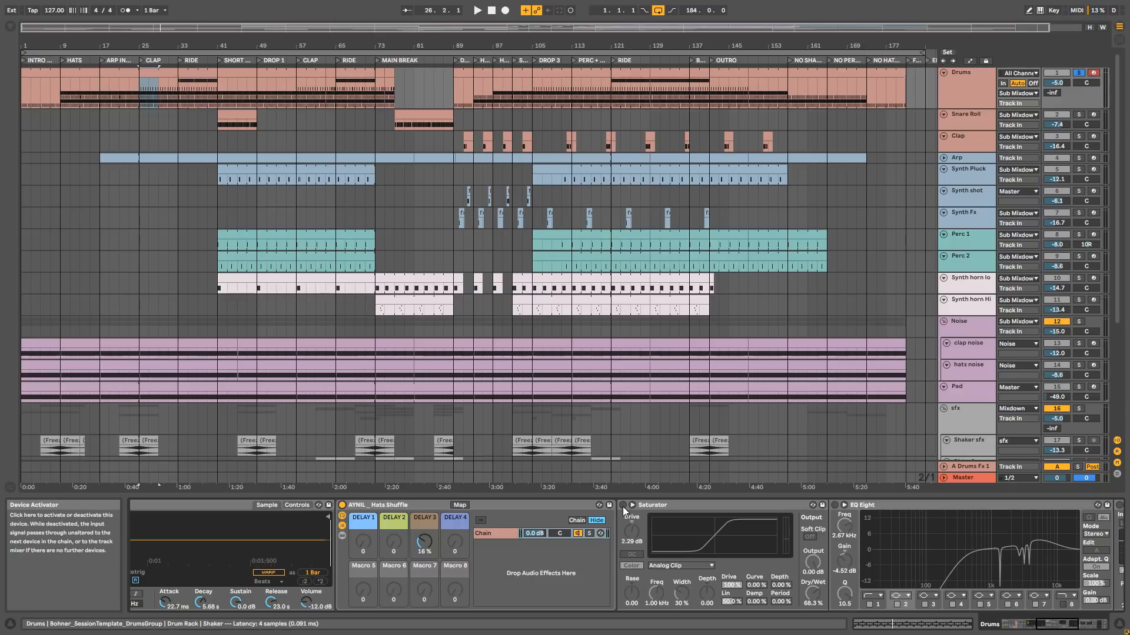
Activate the Saturator and the EQ Eight on the shaker chain and audition the soloed shaker through them.
click(622, 507)
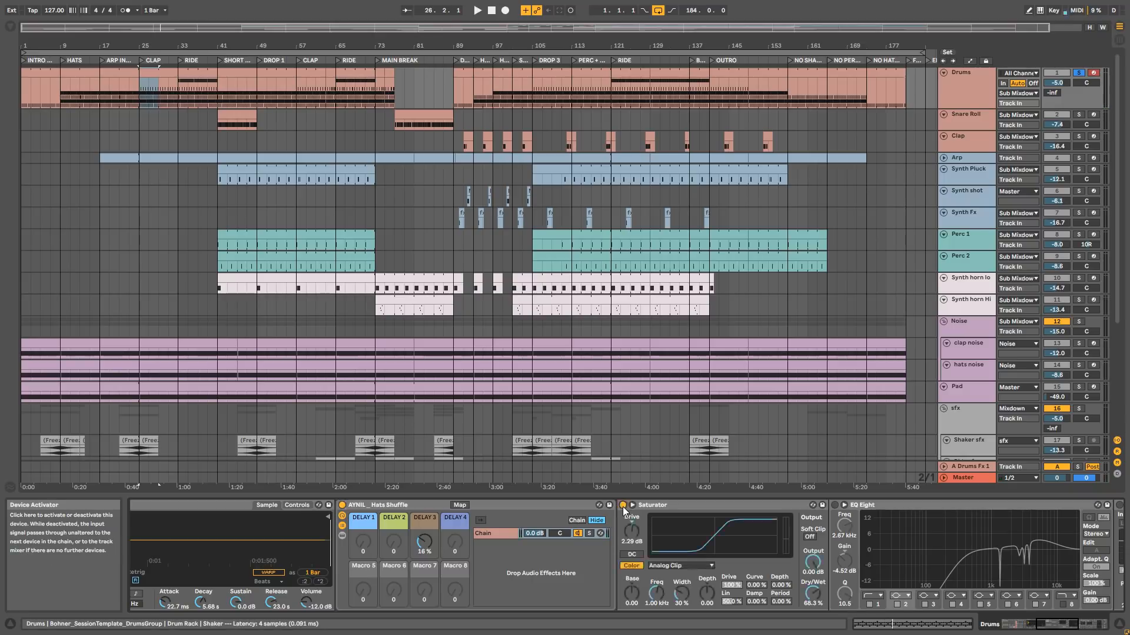
key(space)
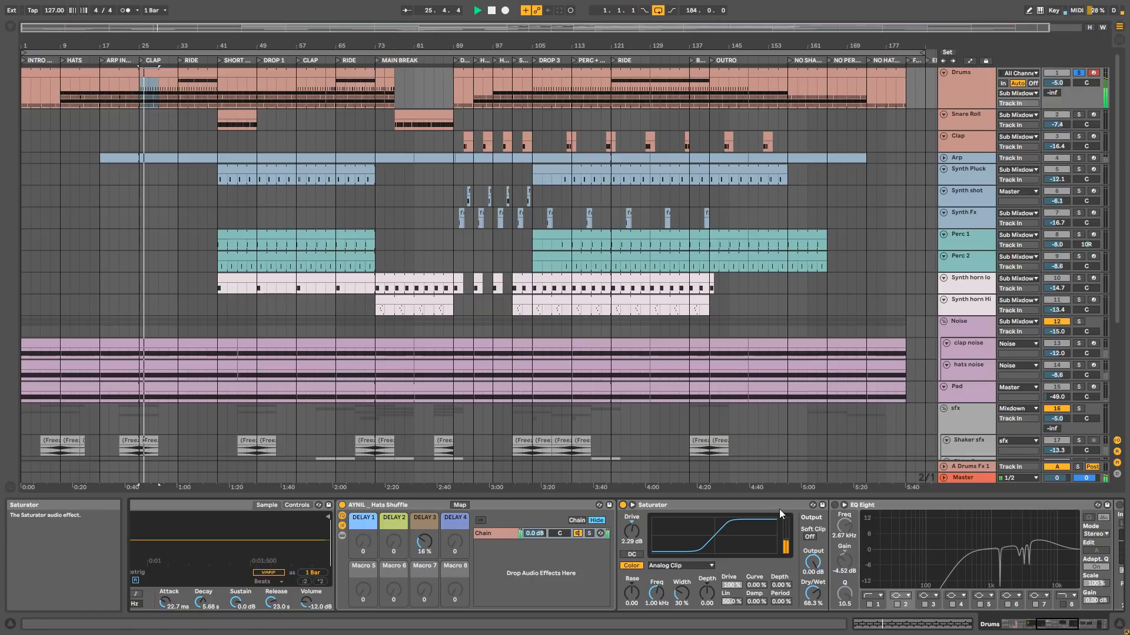
click(835, 505)
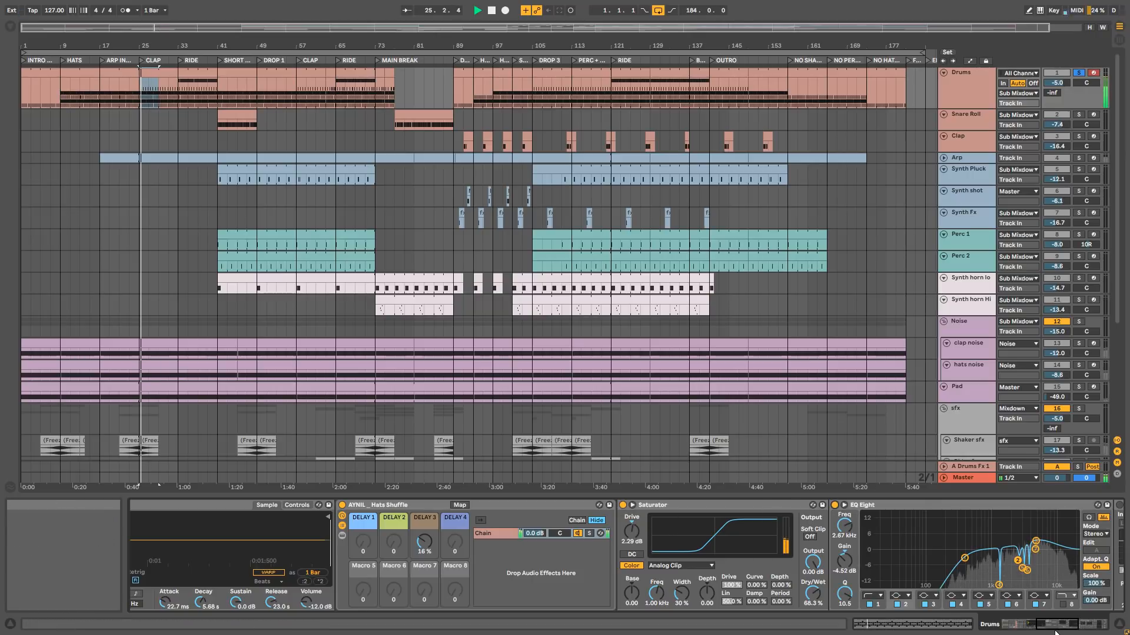
Compare the soloed shaker with EQ Eight bands 4 and 6 bypassed and enabled.
scroll(706, 559, down, 5)
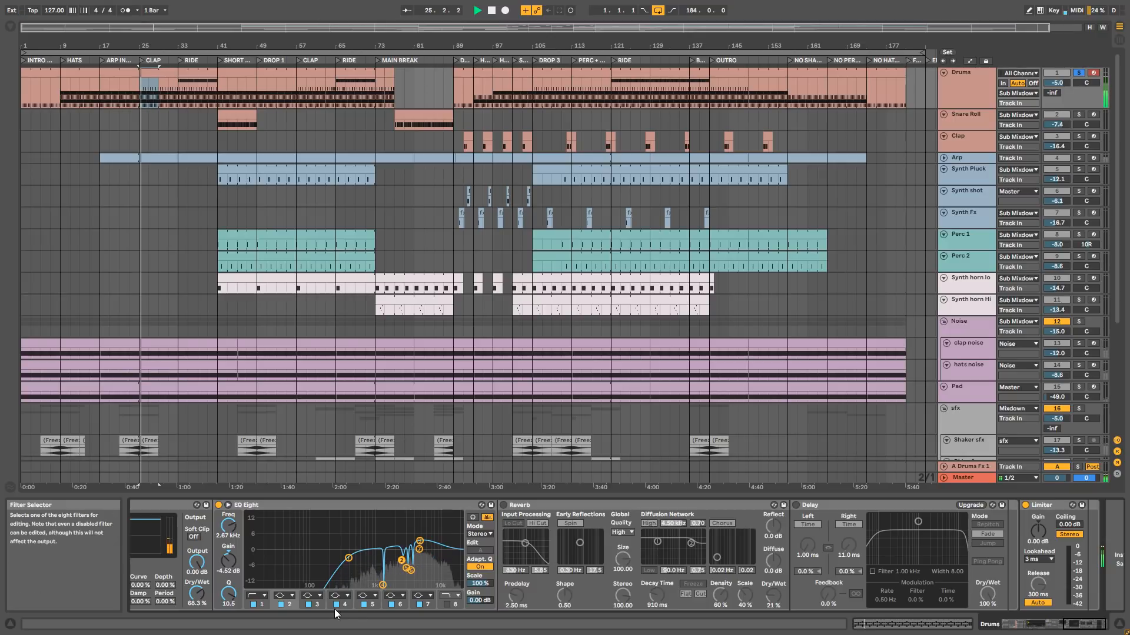
click(335, 605)
click(335, 605)
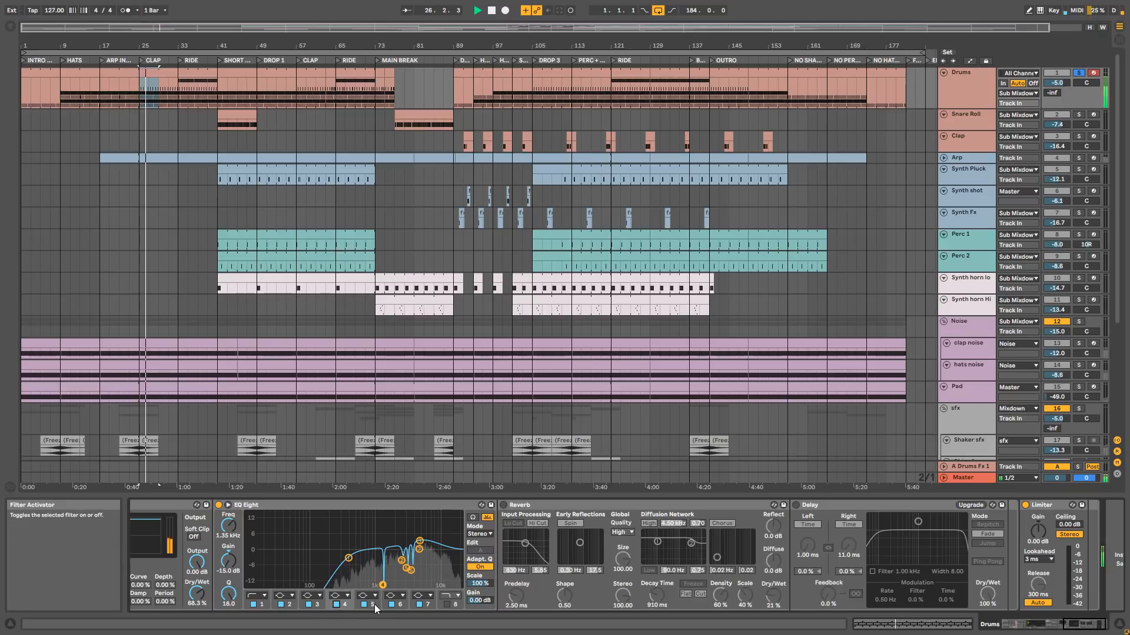
click(392, 605)
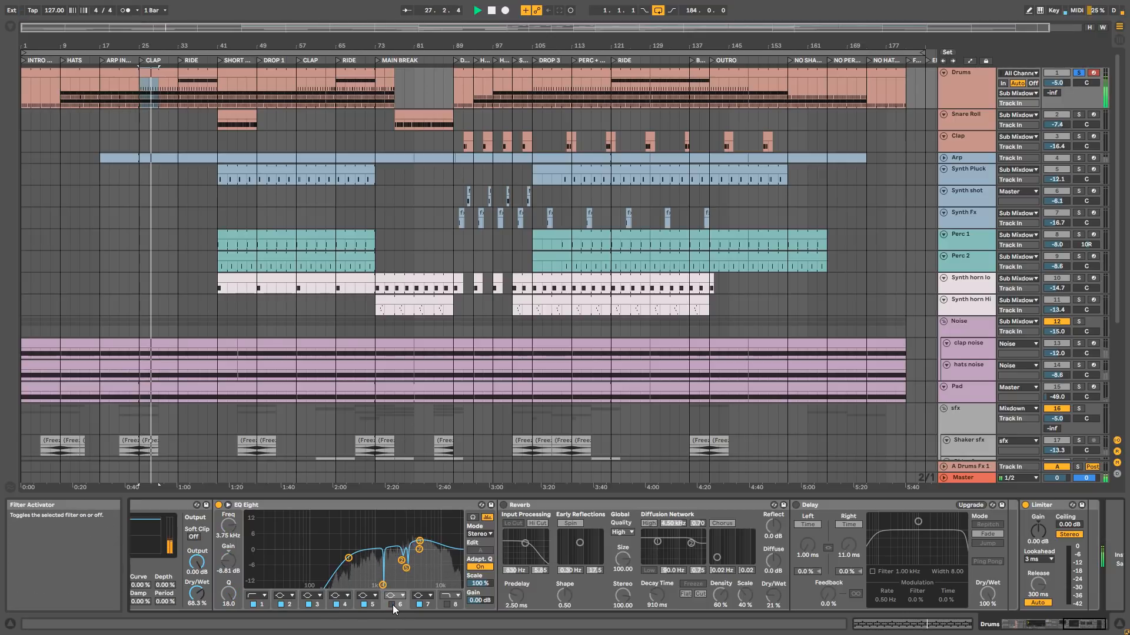
click(392, 605)
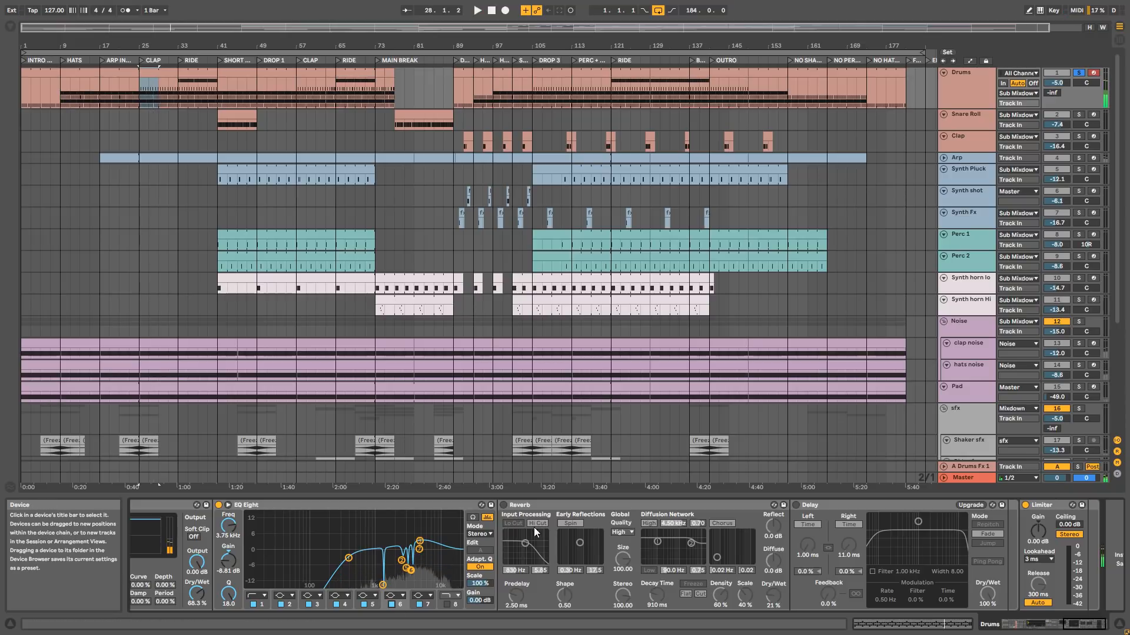
Activate the Reverb and the Delay on the shaker chain while auditioning, and select the Delay device.
click(504, 506)
key(space)
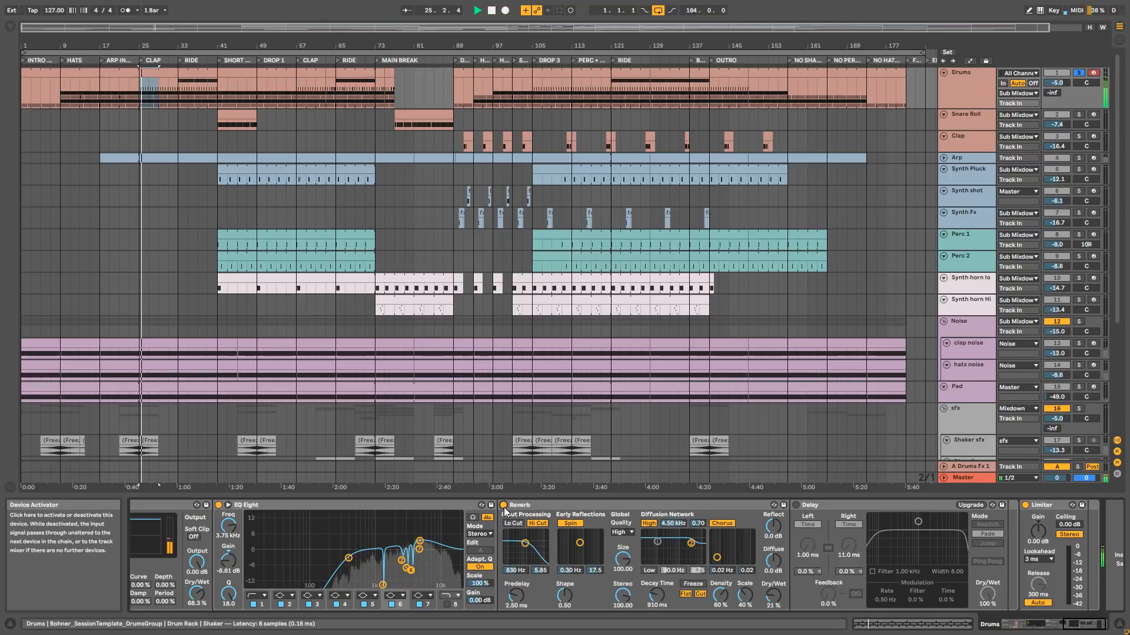
click(796, 505)
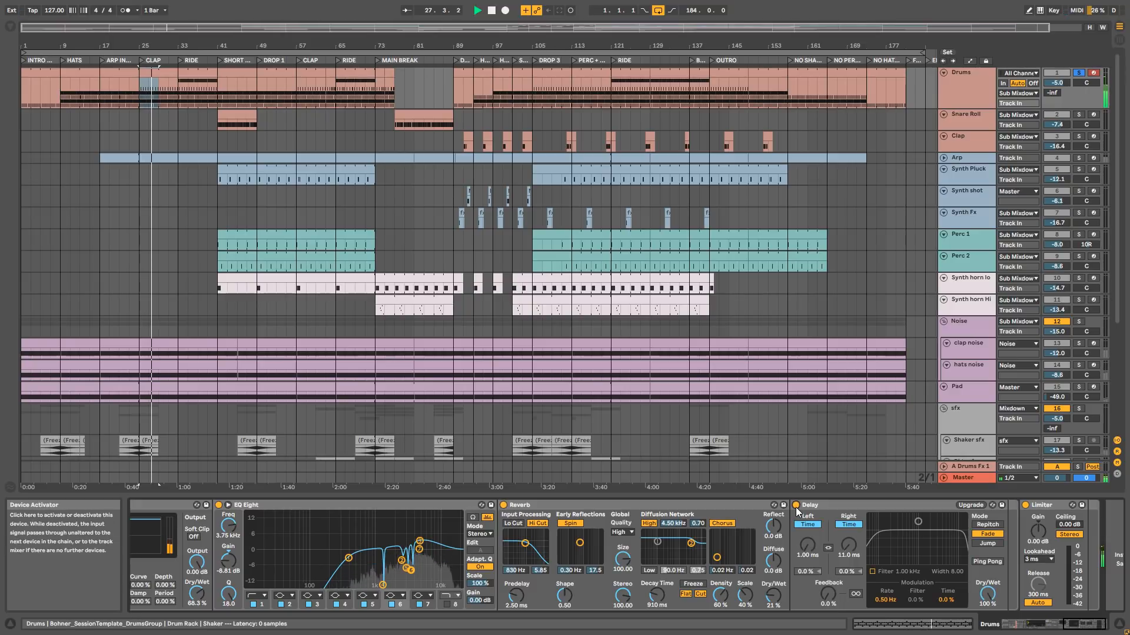
click(855, 509)
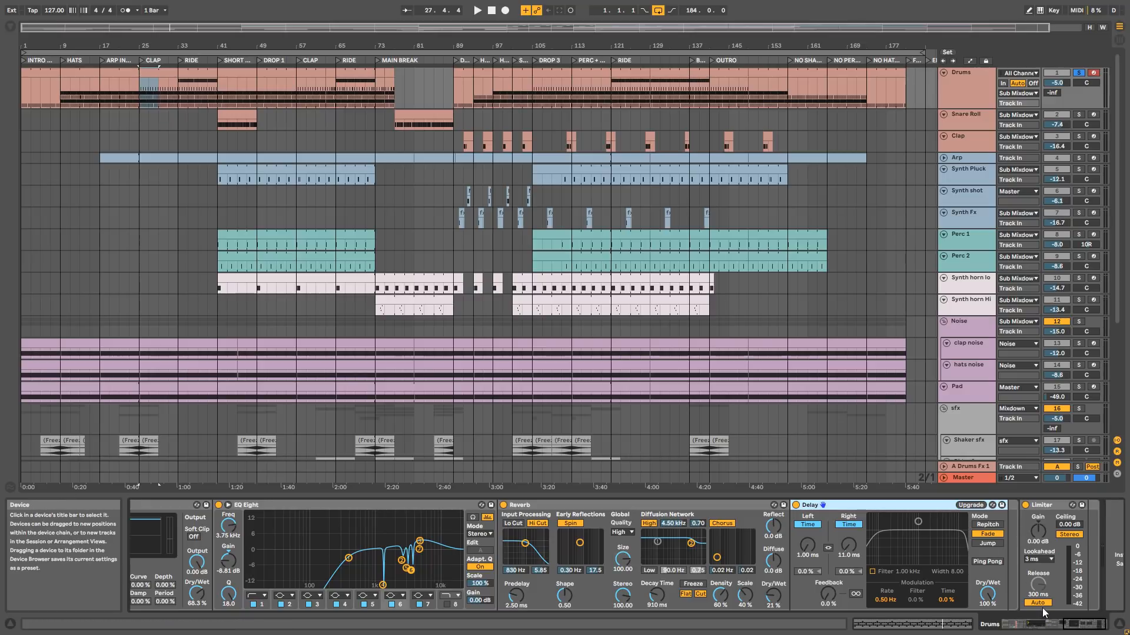
Solo the Clap pad in the Drum Rack in place of the Shaker and audition it.
drag(1083, 625, 391, 590)
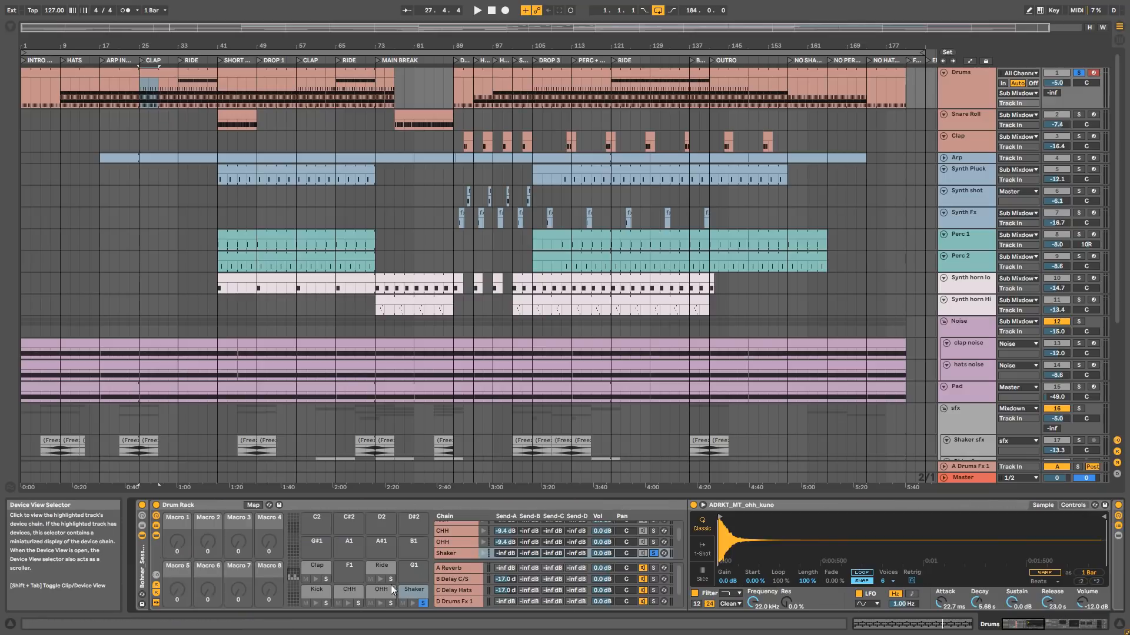
click(317, 568)
key(space)
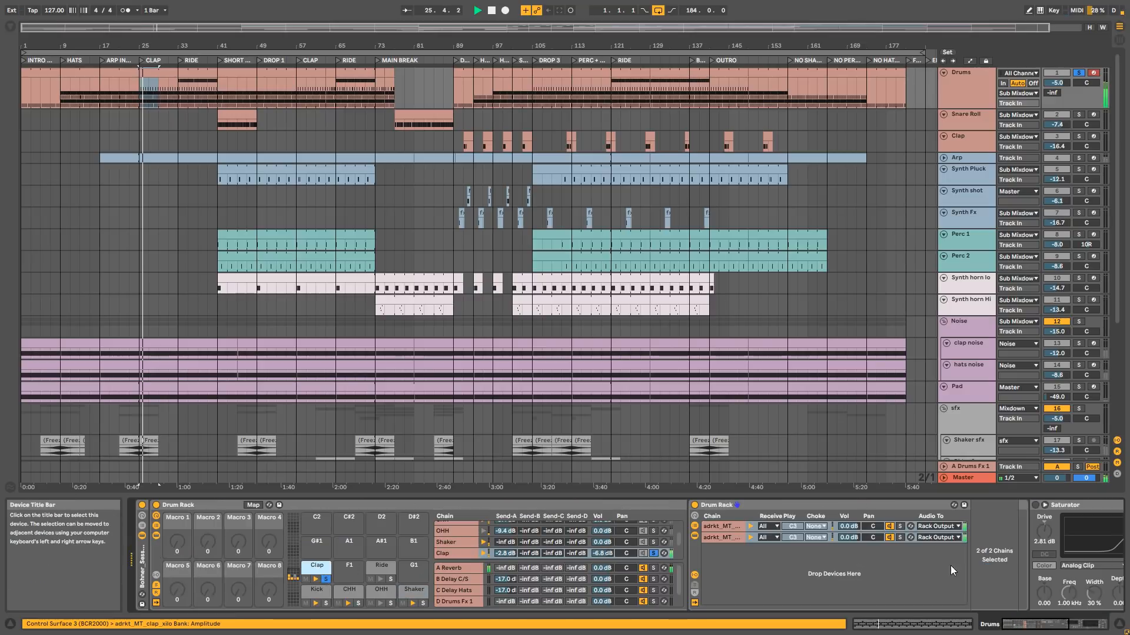
key(space)
Show the adrkt_MT_clap_xilo sample of the first clap layer in the nested Drum Rack, solo that layer and play it.
scroll(595, 549, right, 5)
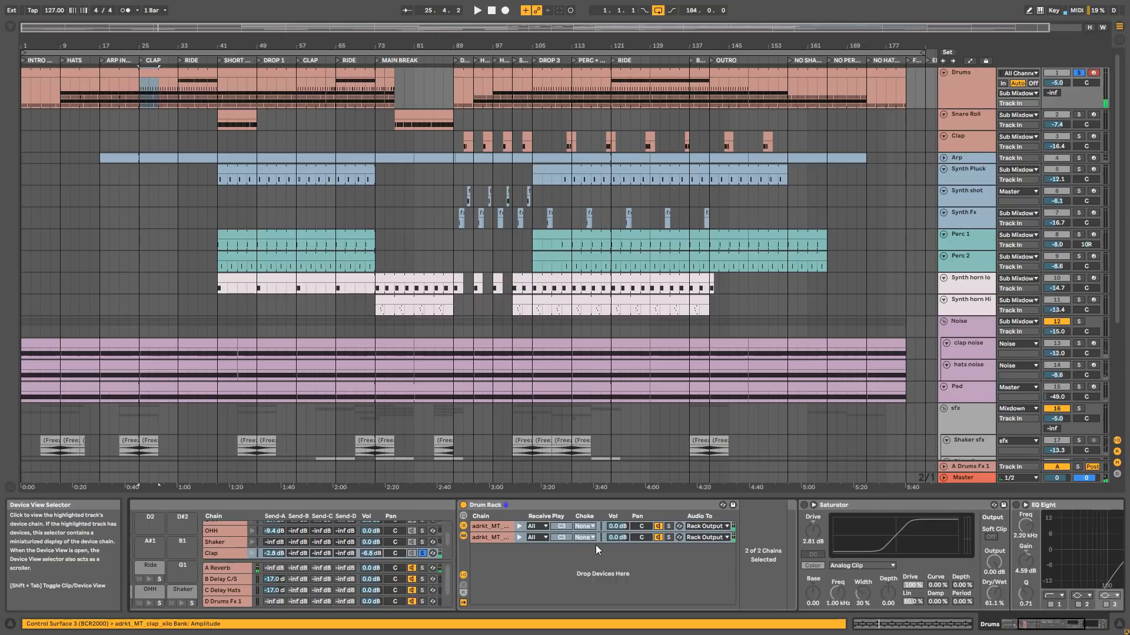
click(488, 526)
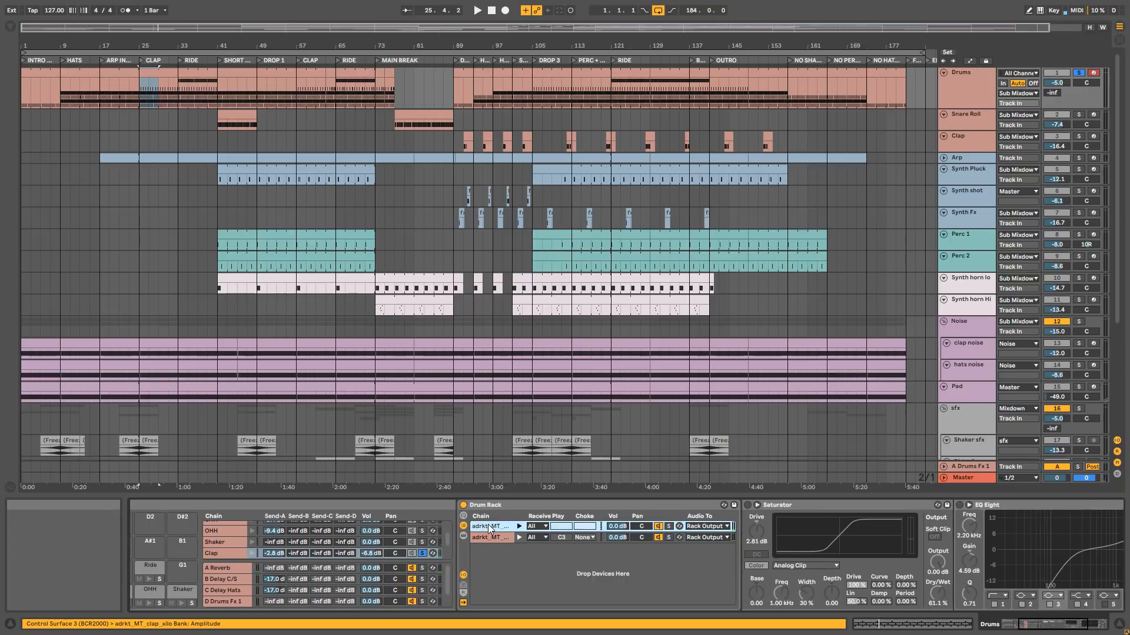
click(1056, 631)
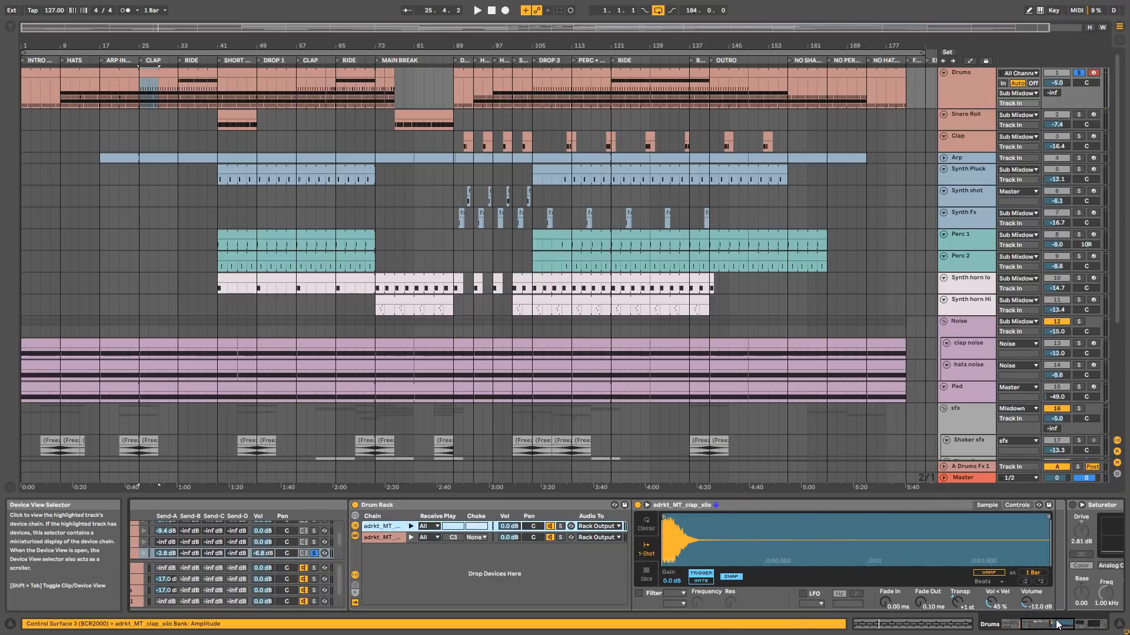
click(560, 526)
key(space)
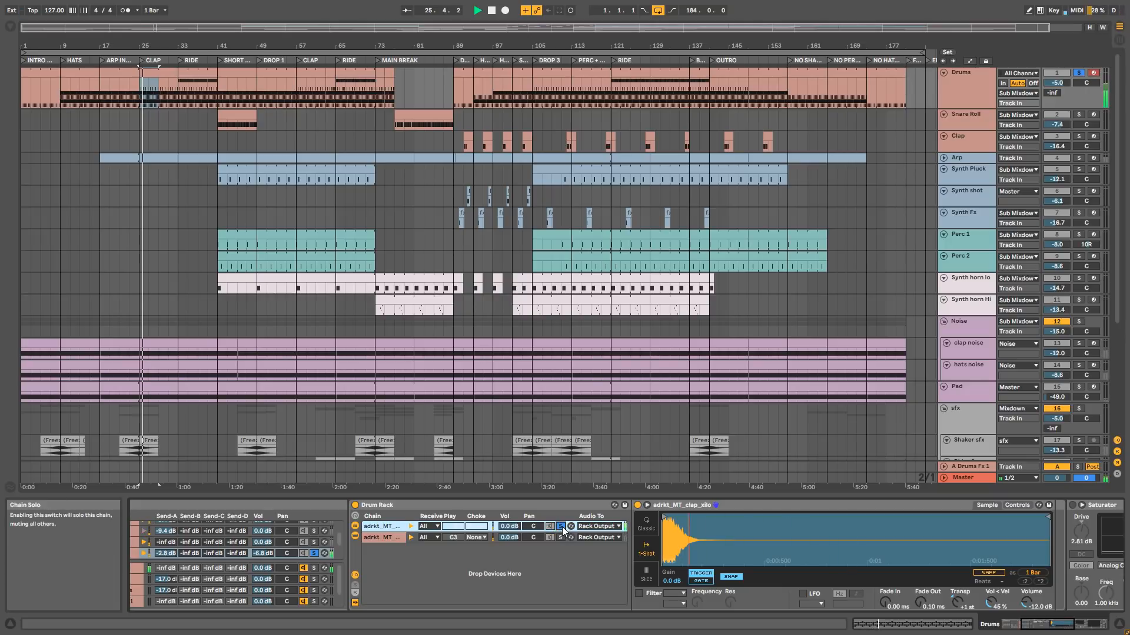
Solo the second clap layer in place of the first, audition it, and compare the two layers' samples in Simpler.
click(562, 538)
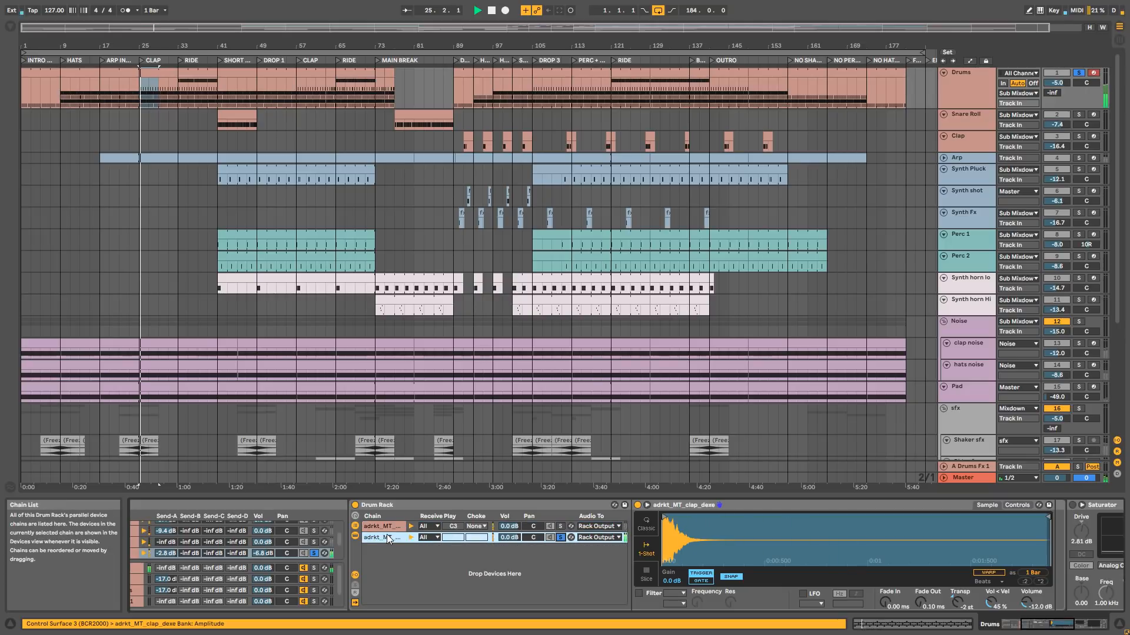
key(space)
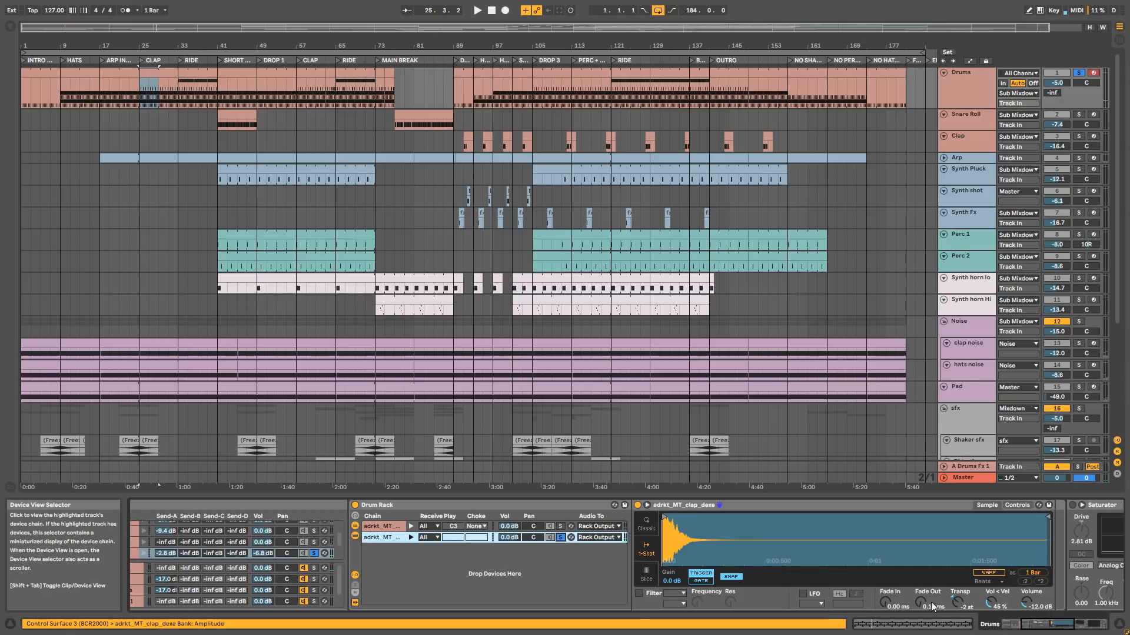
click(391, 525)
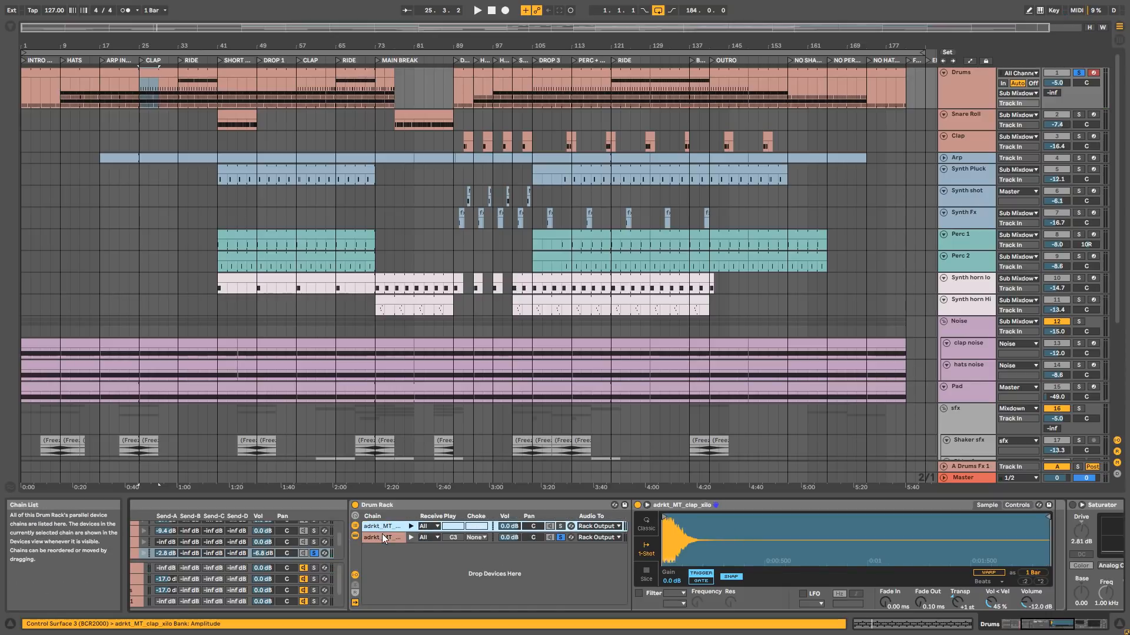
click(383, 534)
click(384, 526)
click(387, 535)
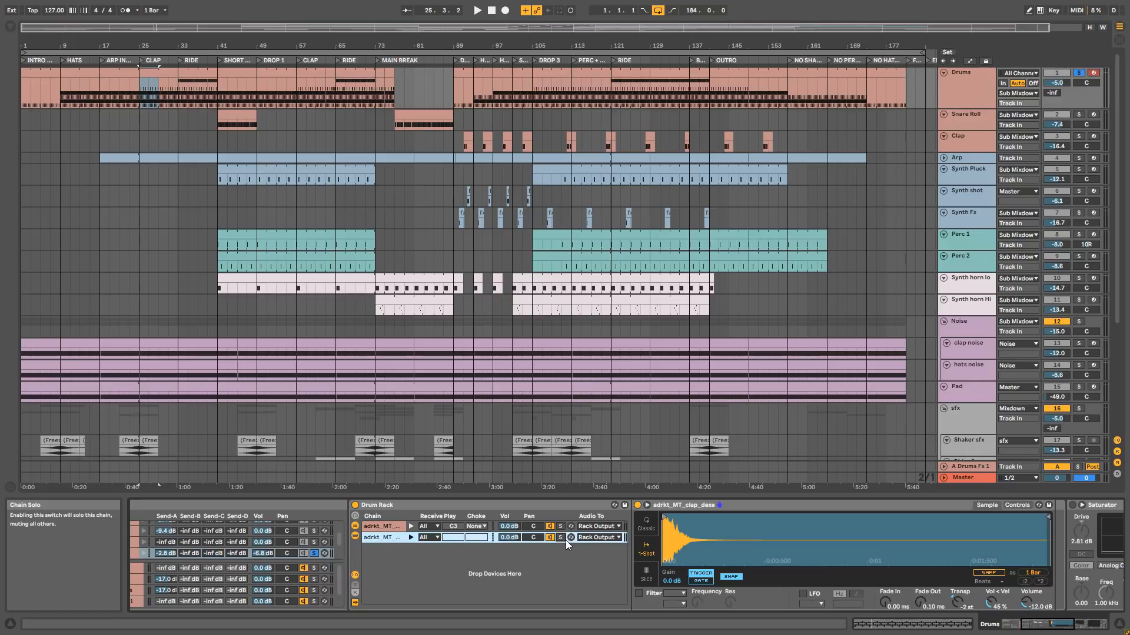
Play both clap layers together with neither layer soloed in the nested Drum Rack, and show the first layer's adrkt_MT_clap_xilo sample.
key(space)
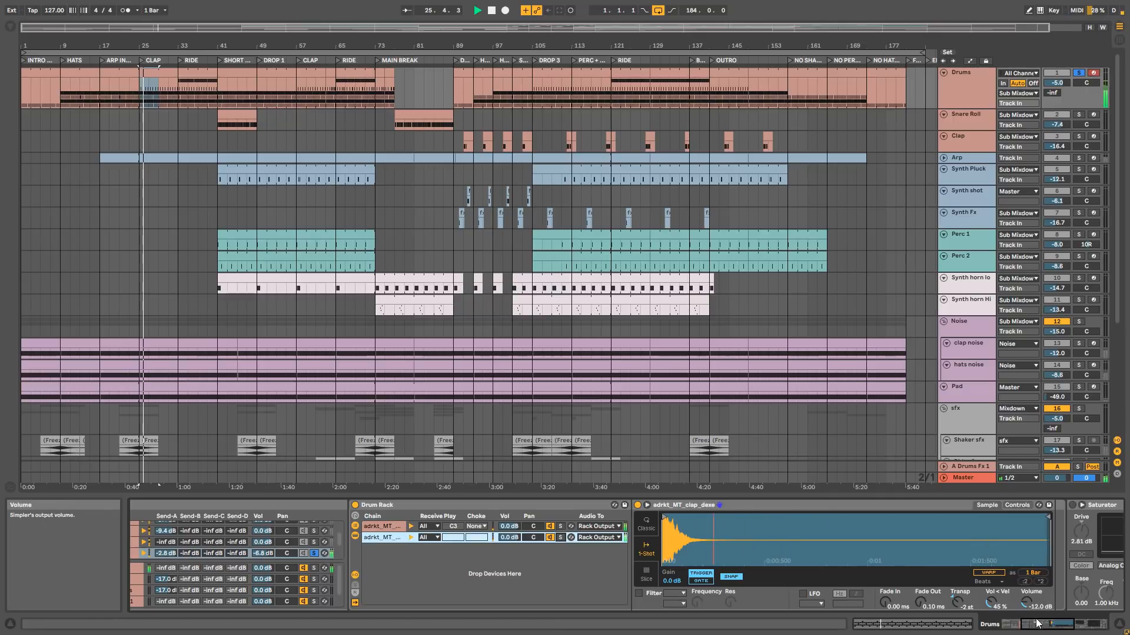
key(space)
mouse_move(676, 537)
mouse_down()
mouse_move(676, 580)
mouse_move(676, 518)
mouse_up()
click(377, 537)
Activate the Saturator and the EQ Eight on the clap chain while auditioning, and select the EQ's low-end and 2.20 kHz bands.
click(1086, 626)
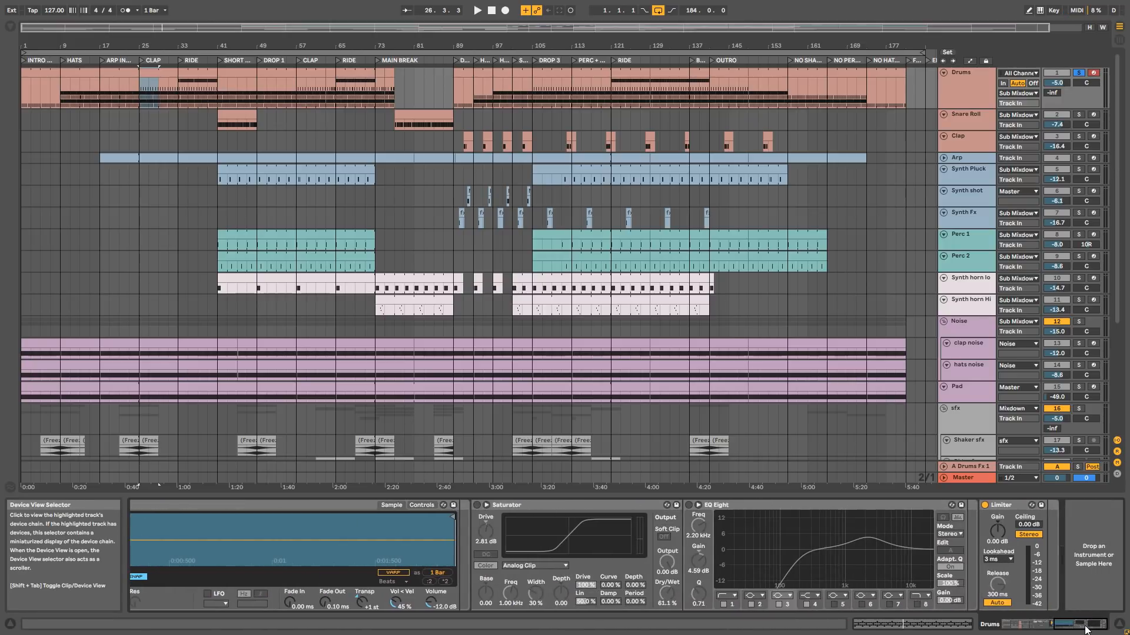
click(477, 505)
key(space)
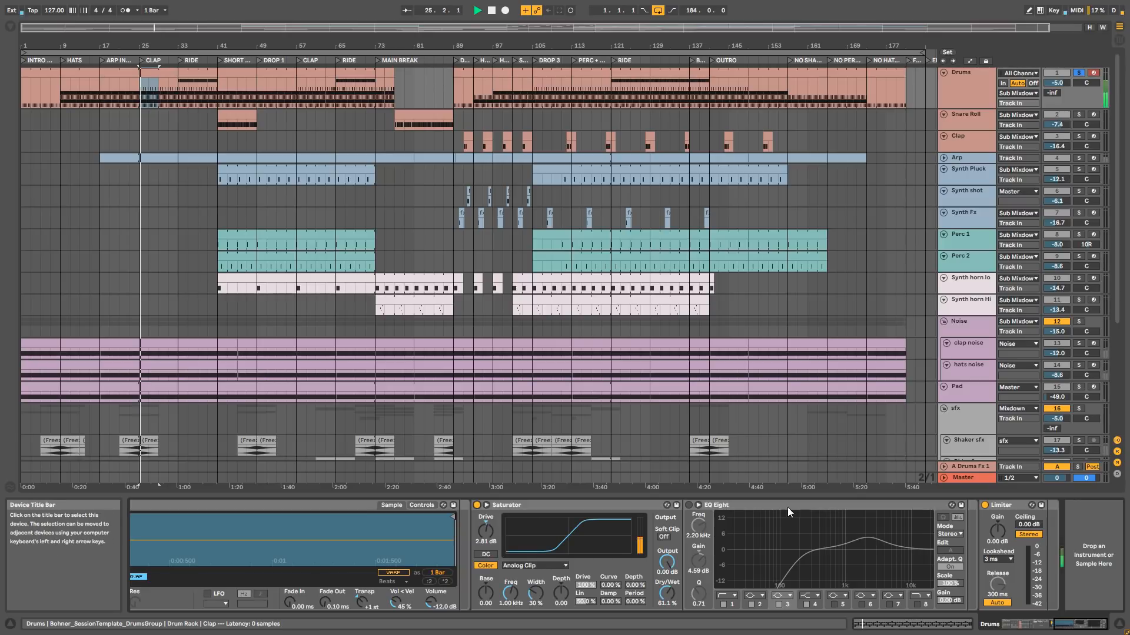
click(689, 505)
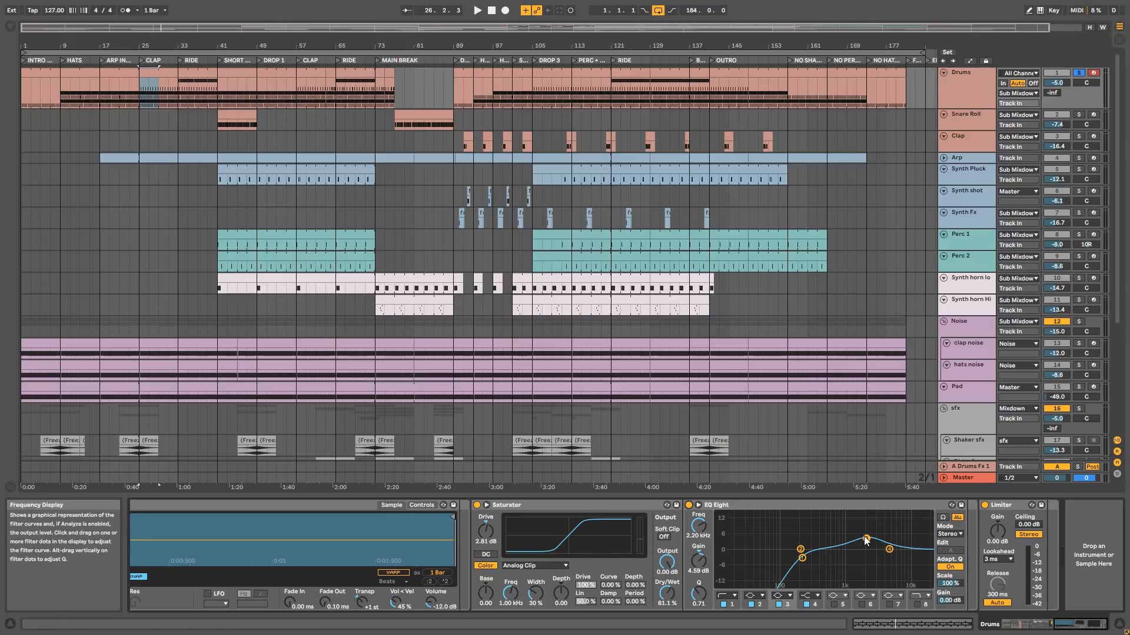
click(801, 558)
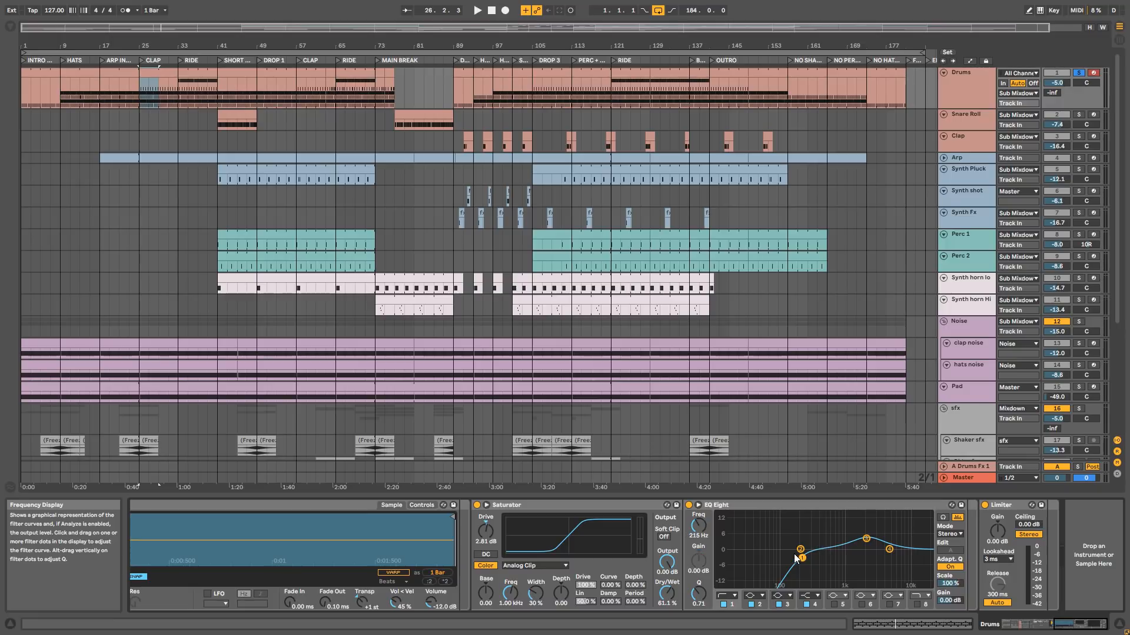
click(866, 540)
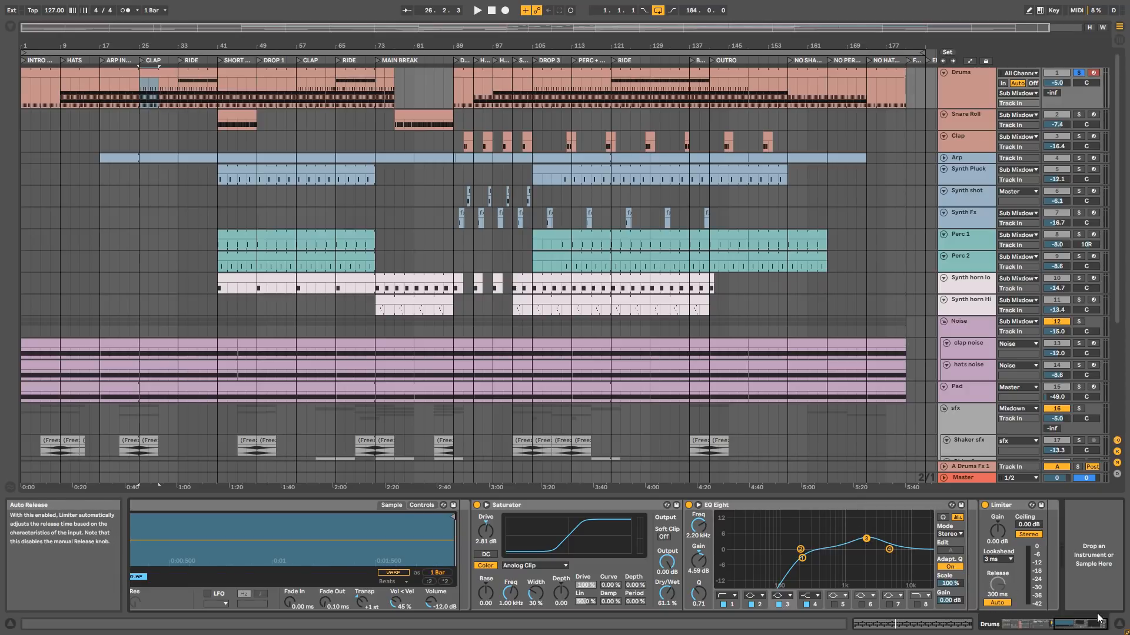
Unsolo the Clap pad, mute the Ride pad, and play the drum clip of the CLAP section from bar 25.
drag(1075, 630, 1024, 628)
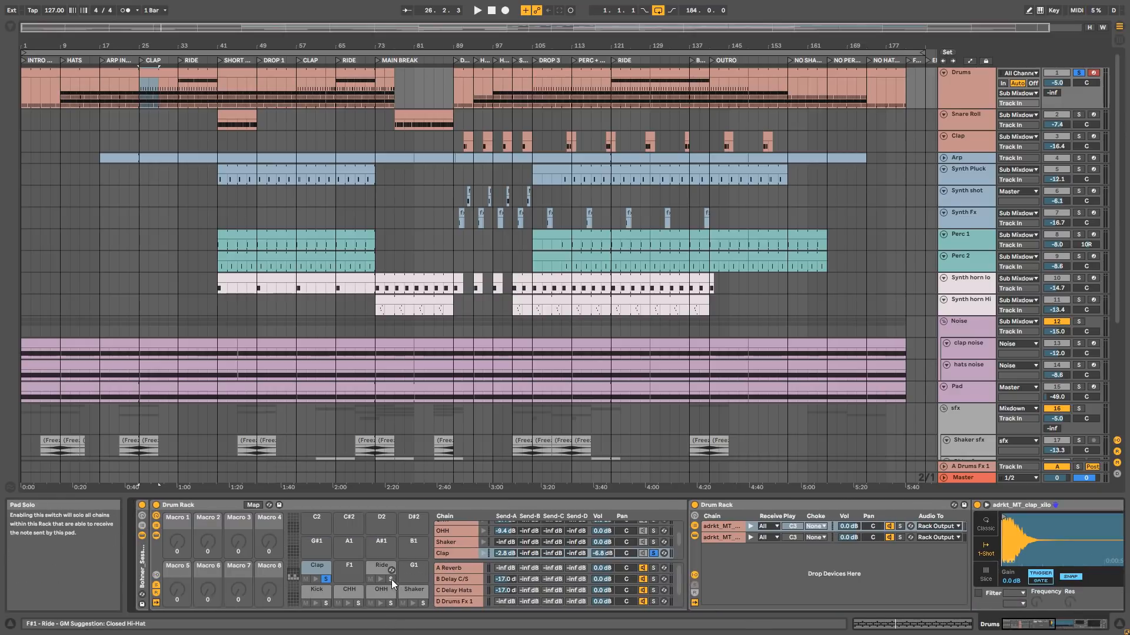
click(327, 580)
click(370, 579)
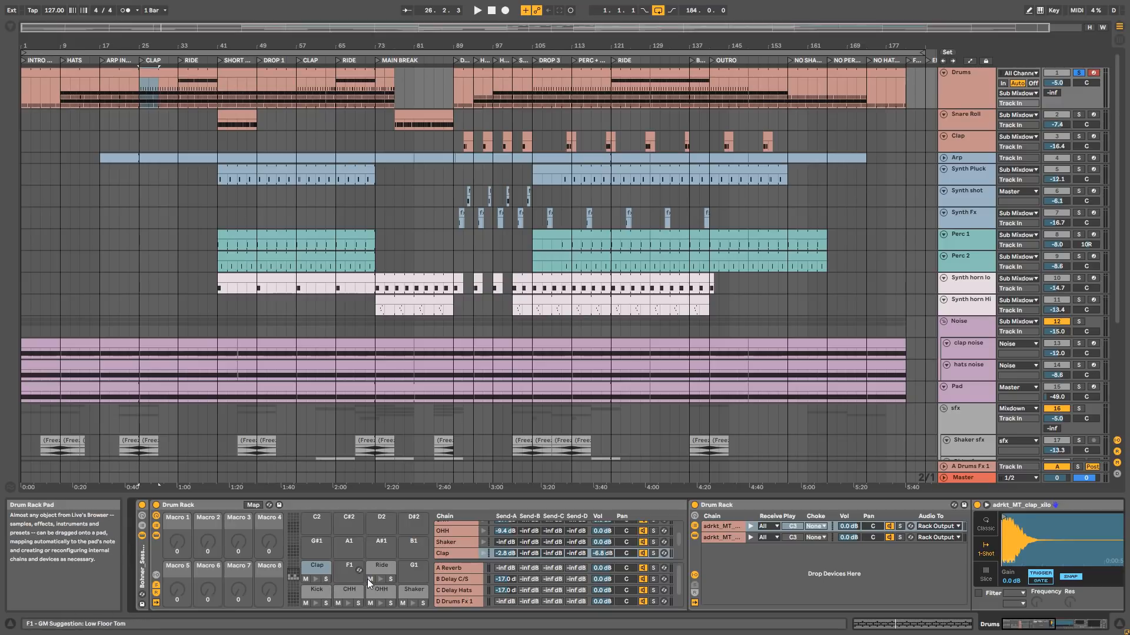
click(157, 76)
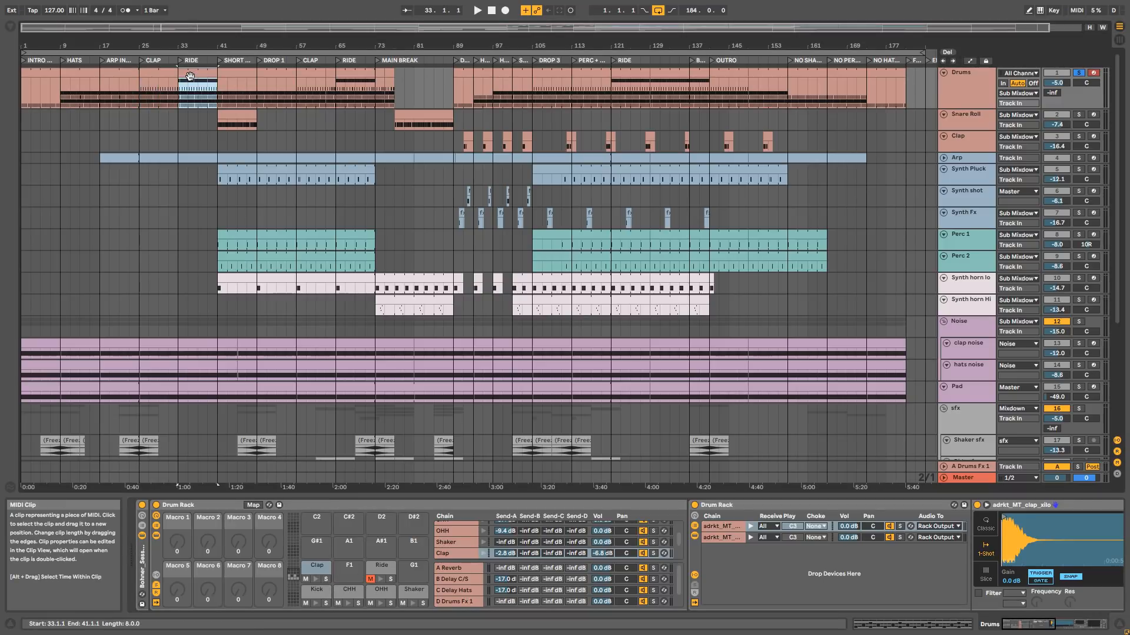
key(space)
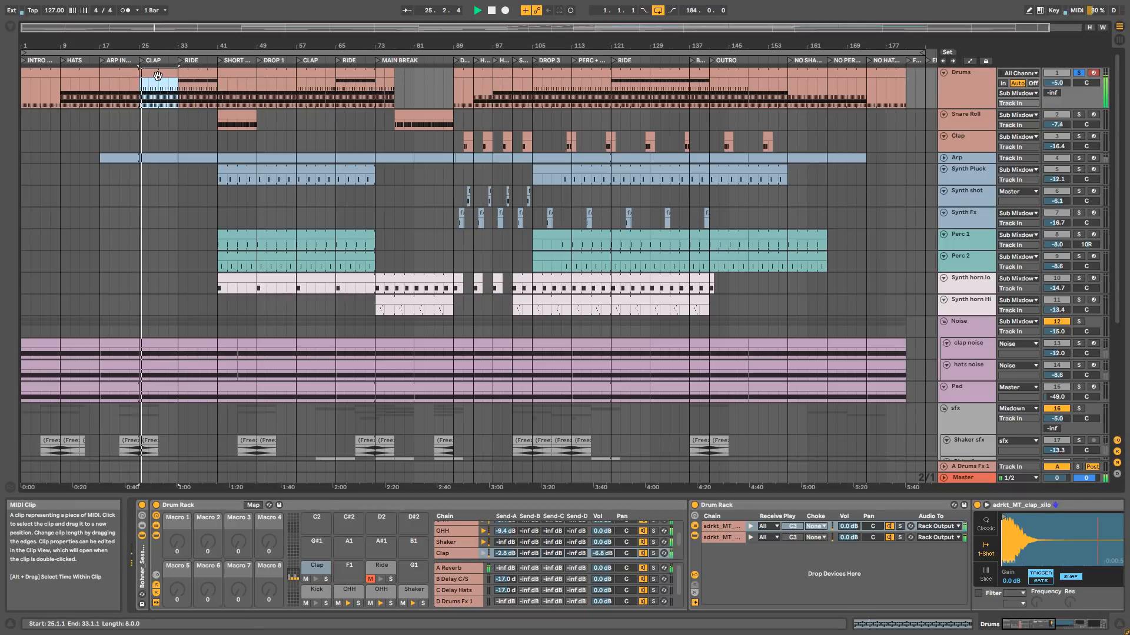
key(space)
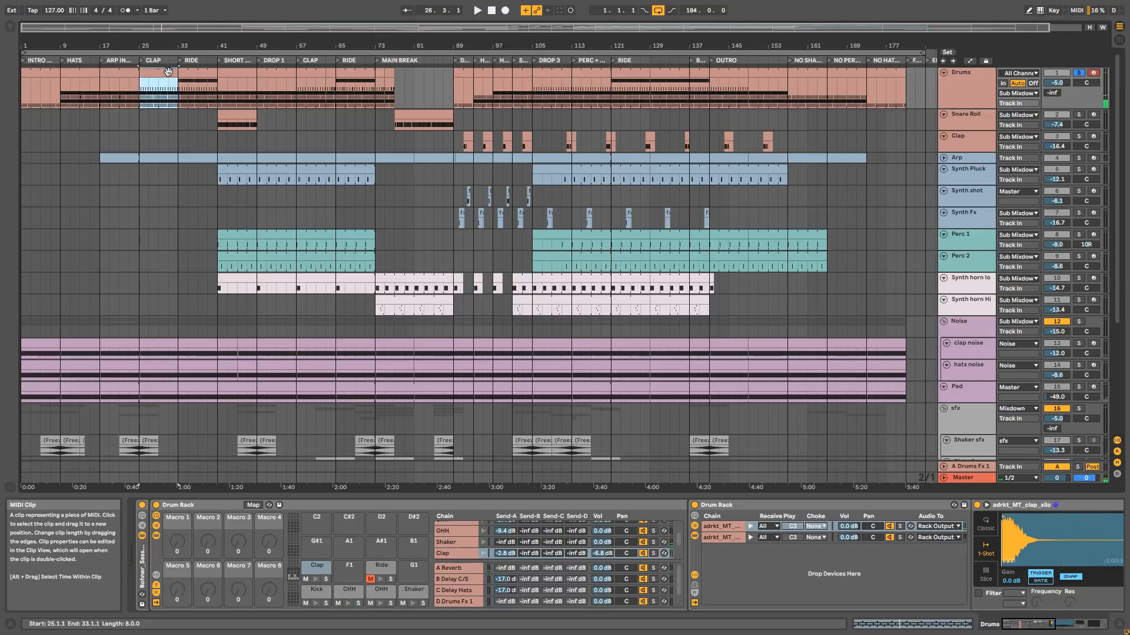
Unmute and solo the Ride pad, audition it from the RIDE section at bar 33, and show its sample.
click(370, 578)
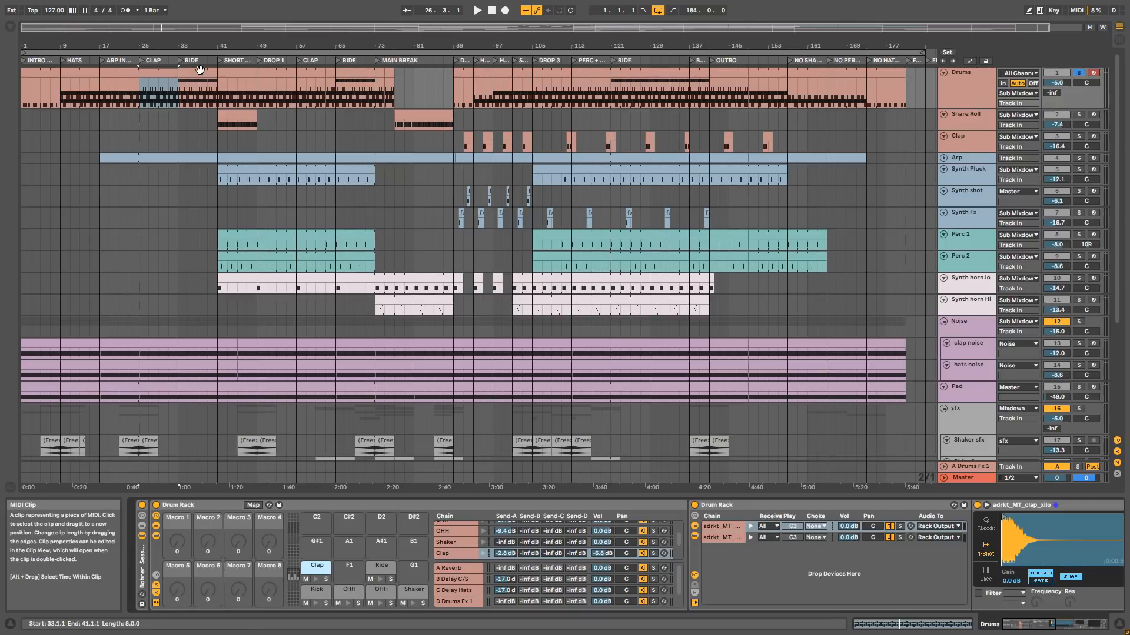
click(200, 71)
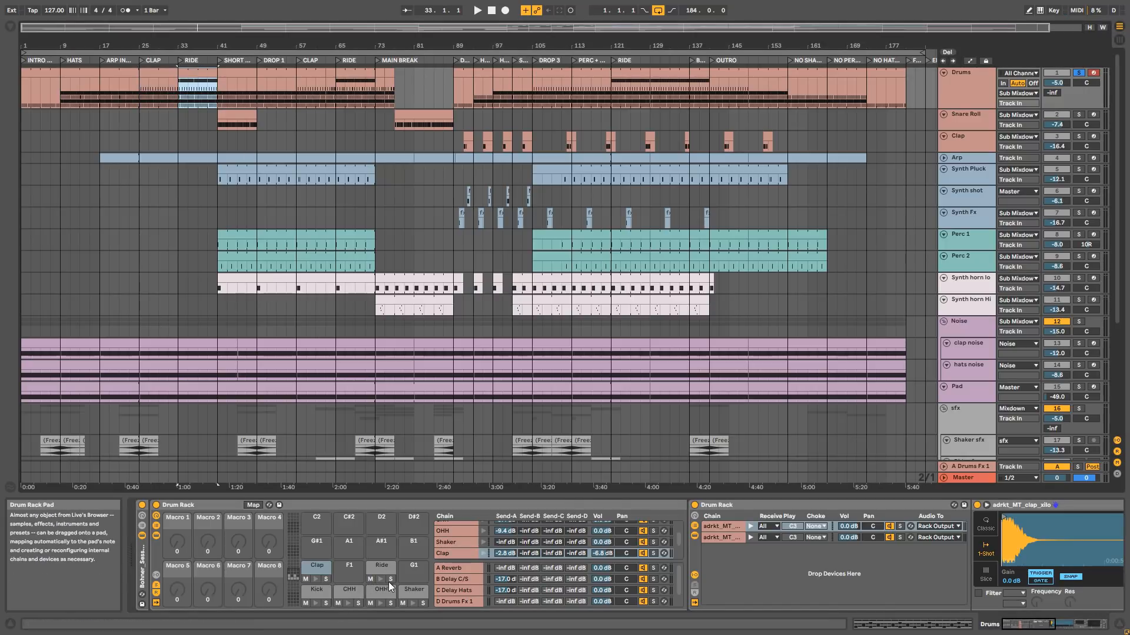
key(space)
key(space)
click(381, 566)
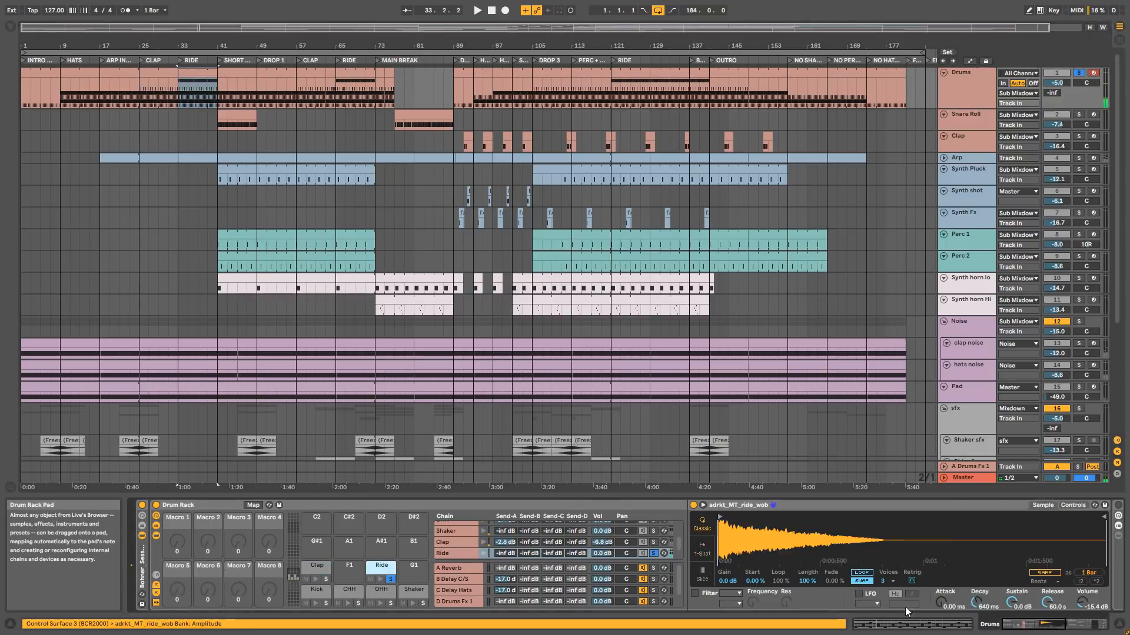
Activate the Audio Effect Rack on the ride chain and show the devices inside it while auditioning the ride.
click(1036, 627)
drag(1035, 627, 1062, 625)
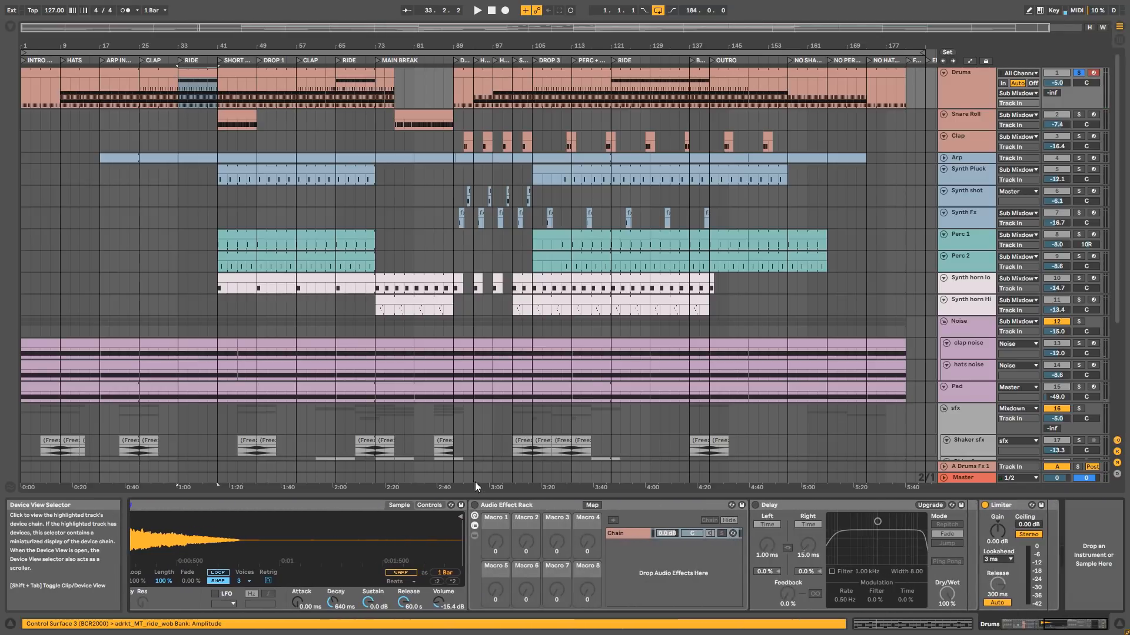
click(475, 505)
key(space)
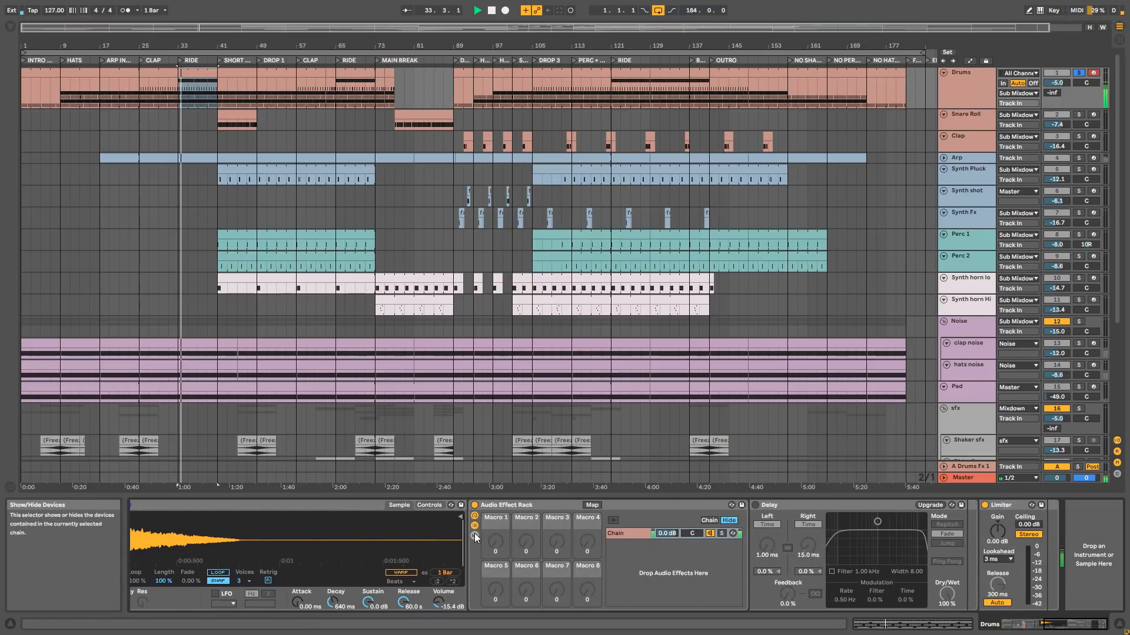
click(474, 533)
key(space)
drag(1053, 625, 1071, 625)
key(space)
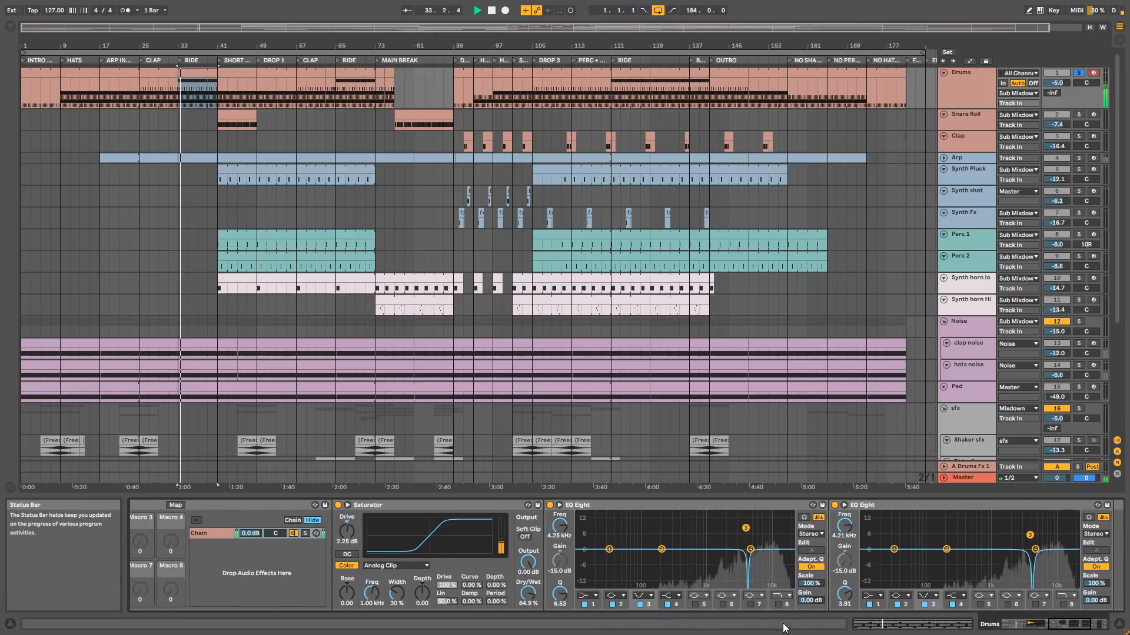
Compare the soloed ride with band 3 bypassed and enabled in each of the rack's two EQ Eights.
click(642, 604)
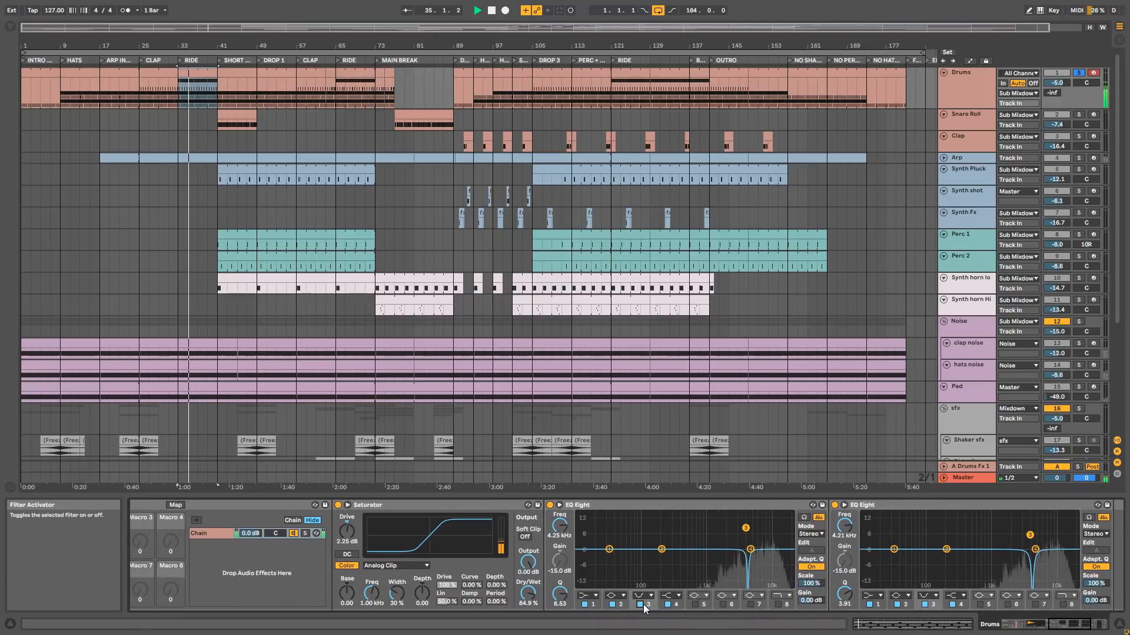
click(644, 607)
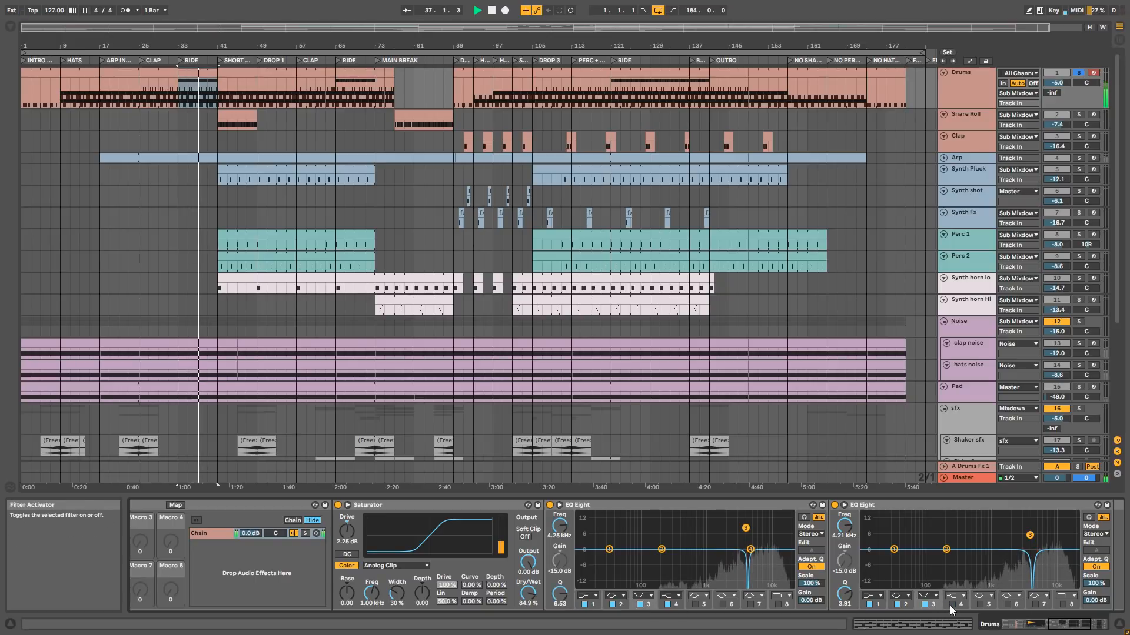
click(925, 604)
click(924, 606)
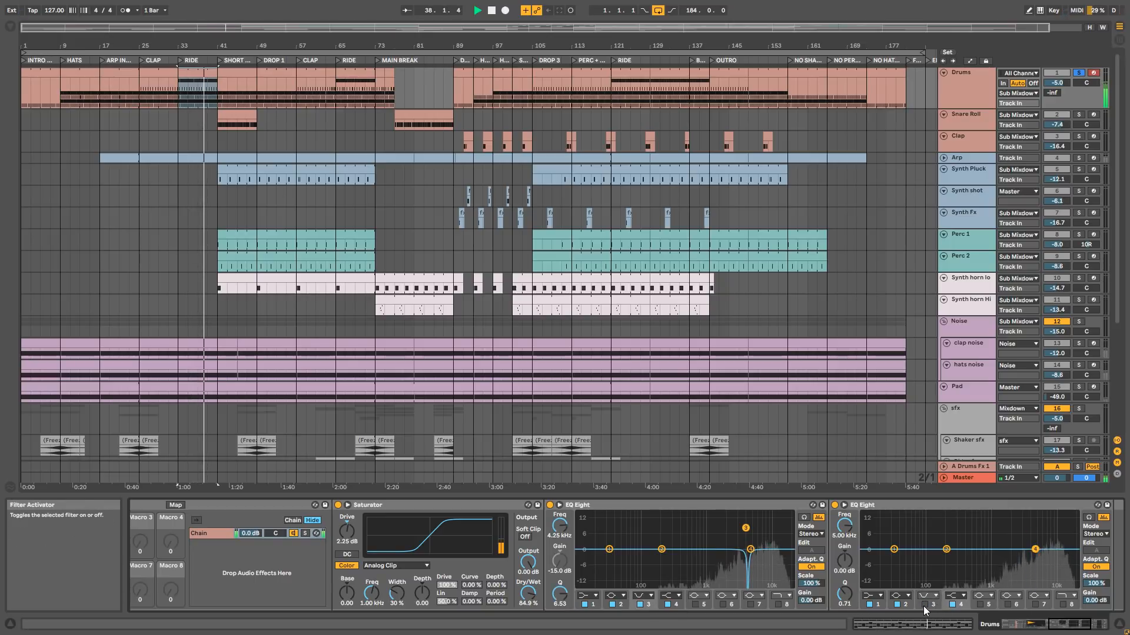
click(926, 606)
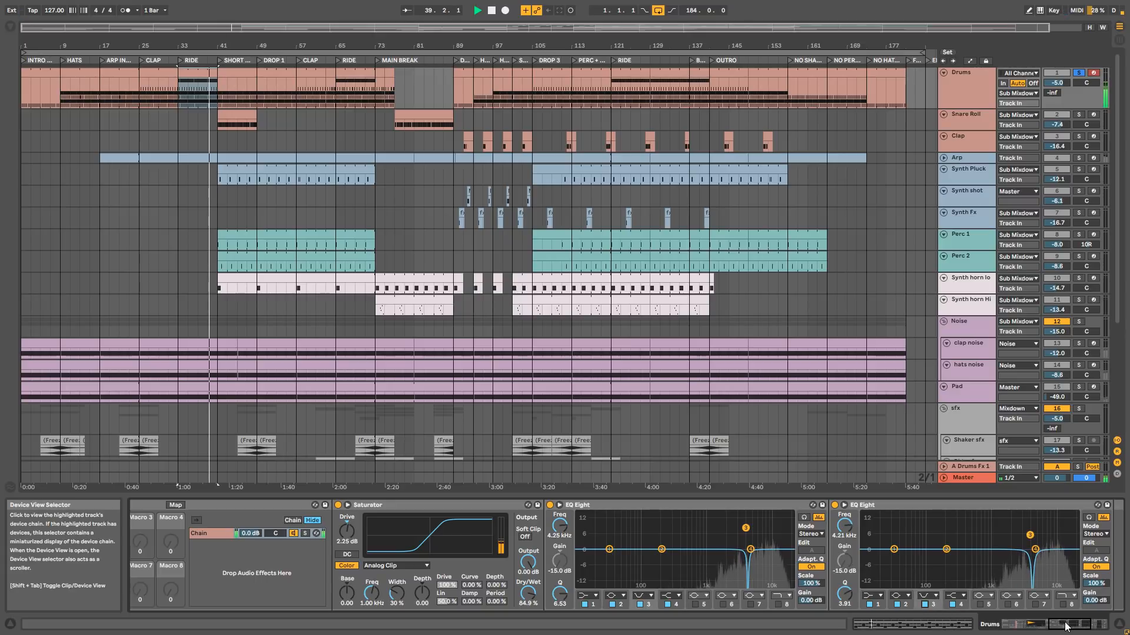
mouse_move(1067, 626)
mouse_down()
mouse_move(1077, 626)
mouse_move(1056, 626)
mouse_move(1083, 626)
mouse_move(1049, 627)
mouse_up()
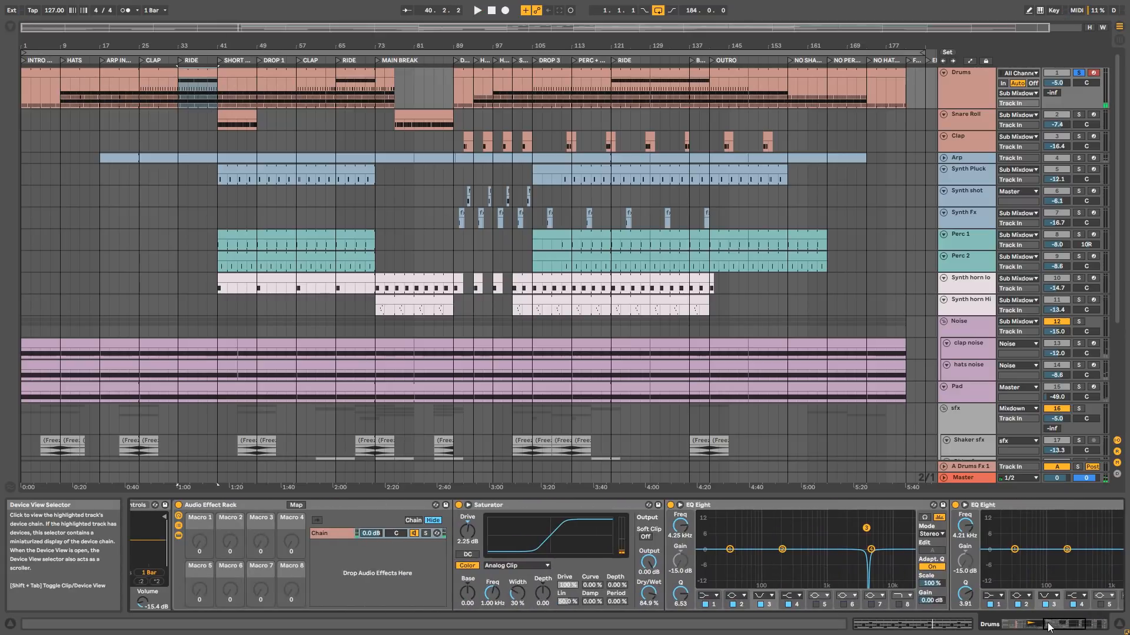
Demonstrate hiding and showing the ride rack's contained devices, and hide its chain list.
click(179, 536)
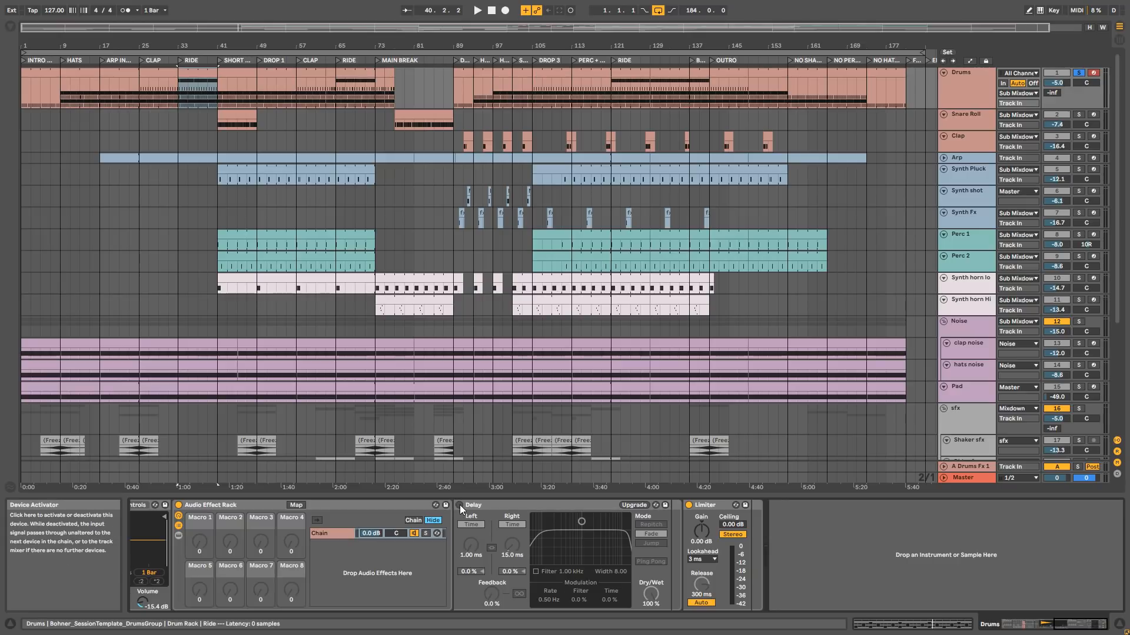
click(178, 535)
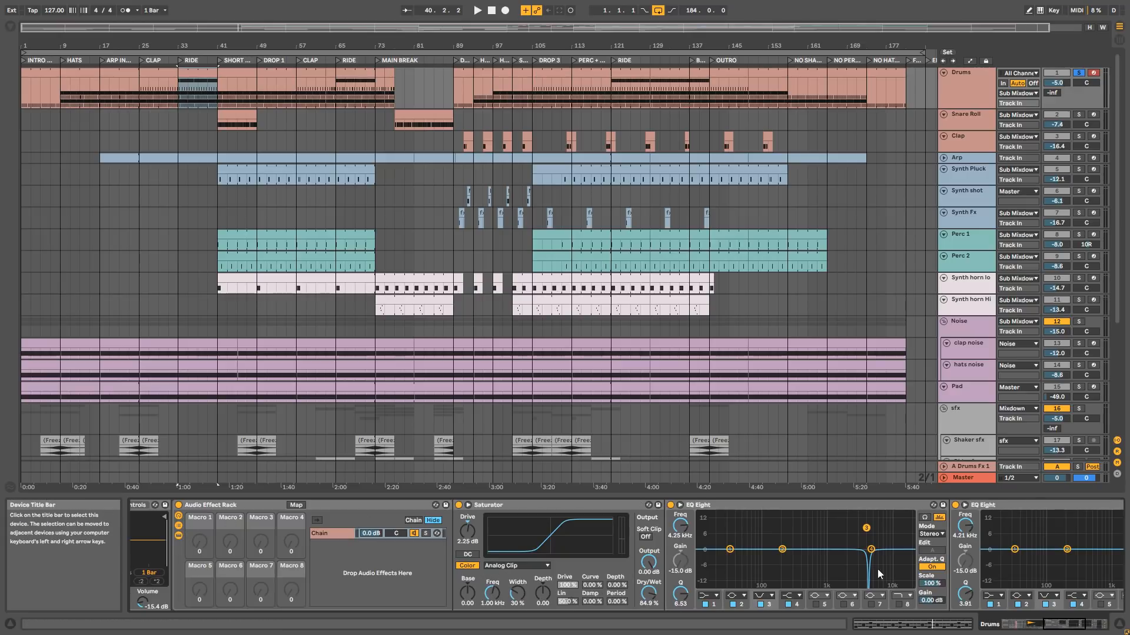
click(1077, 629)
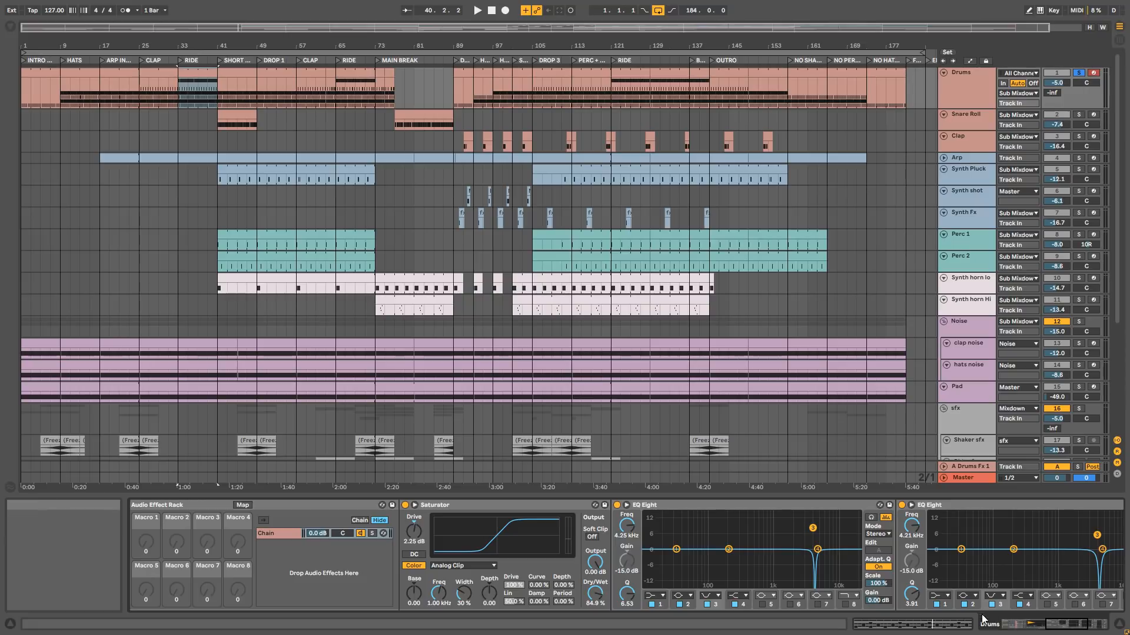
drag(1084, 627, 1073, 628)
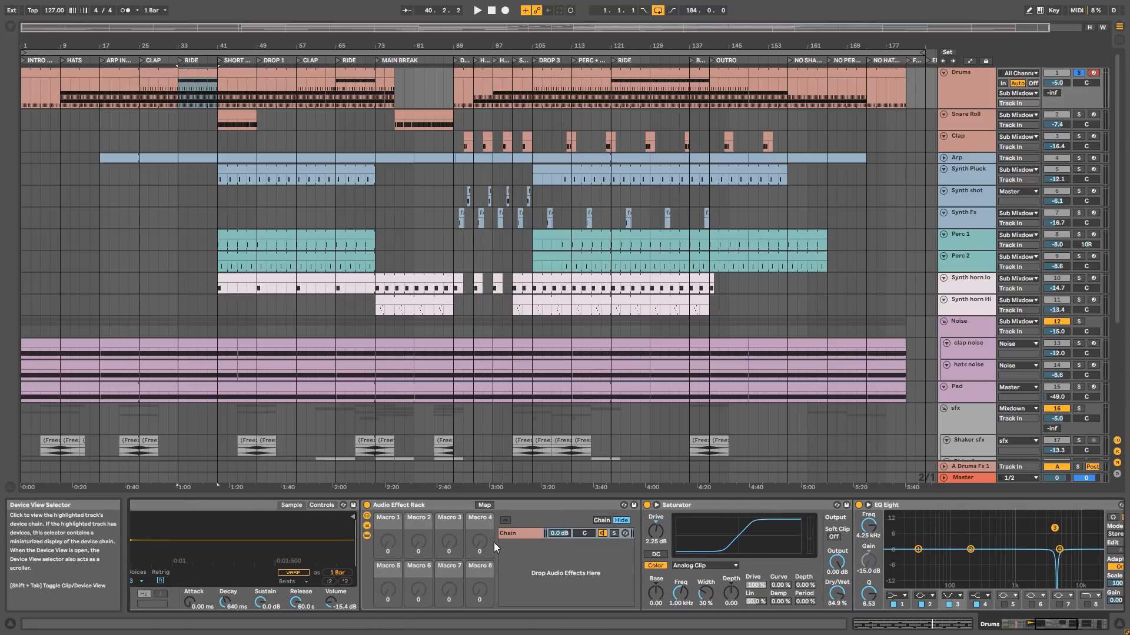
click(367, 535)
click(371, 527)
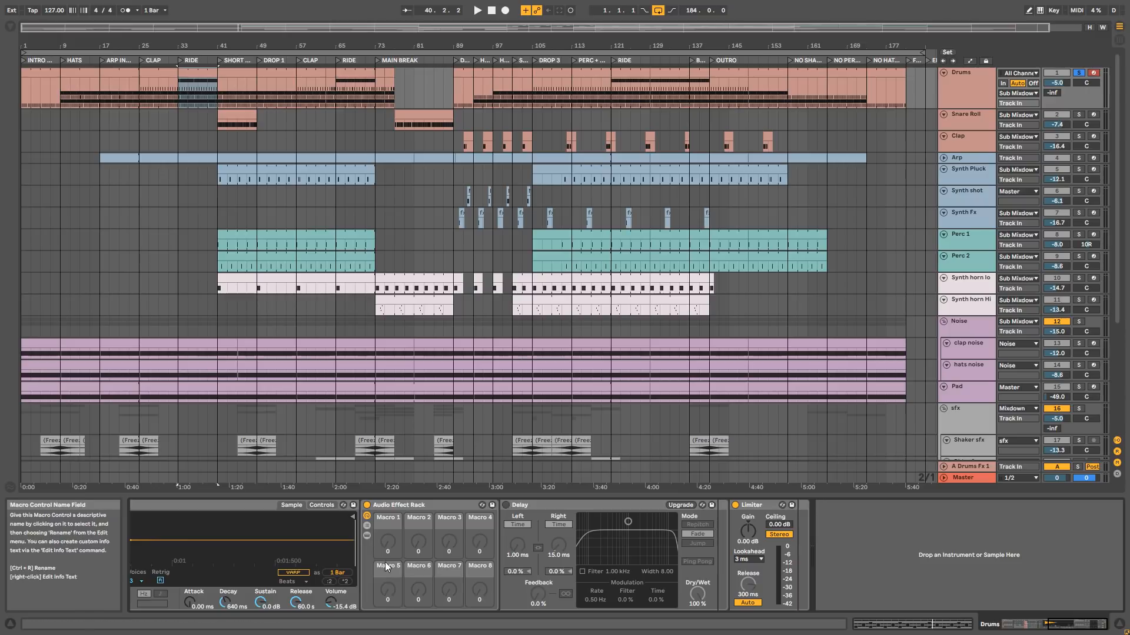
click(367, 536)
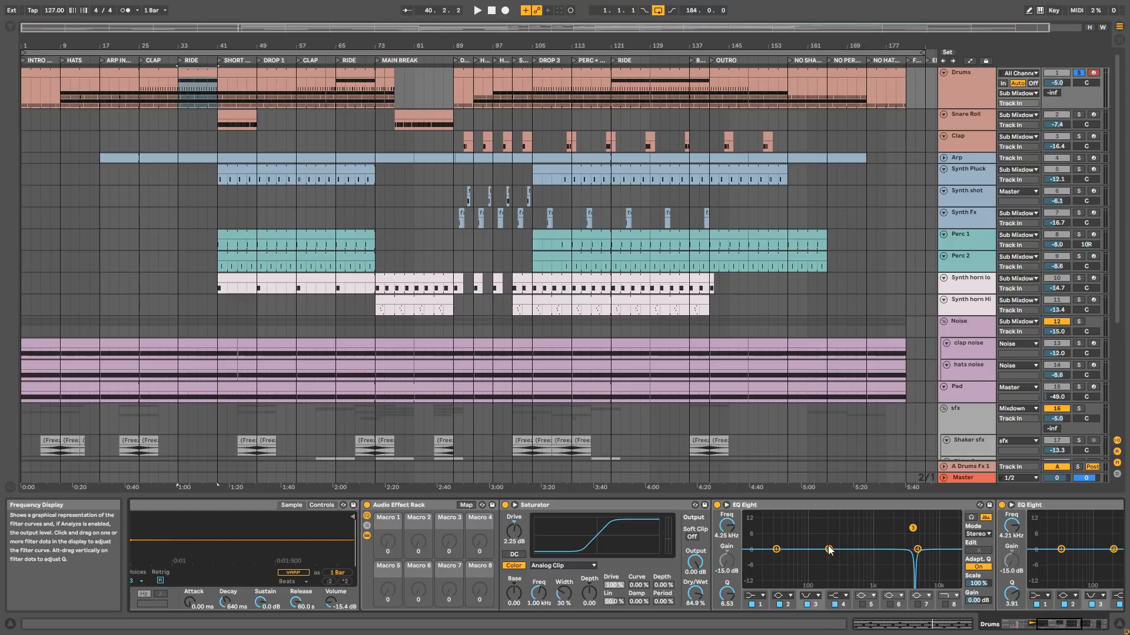
Demonstrate a resonance sweep on the first EQ Eight with band 2 at 15 dB gain and Q 18, and switch that band off.
drag(829, 549, 826, 514)
drag(733, 605, 733, 583)
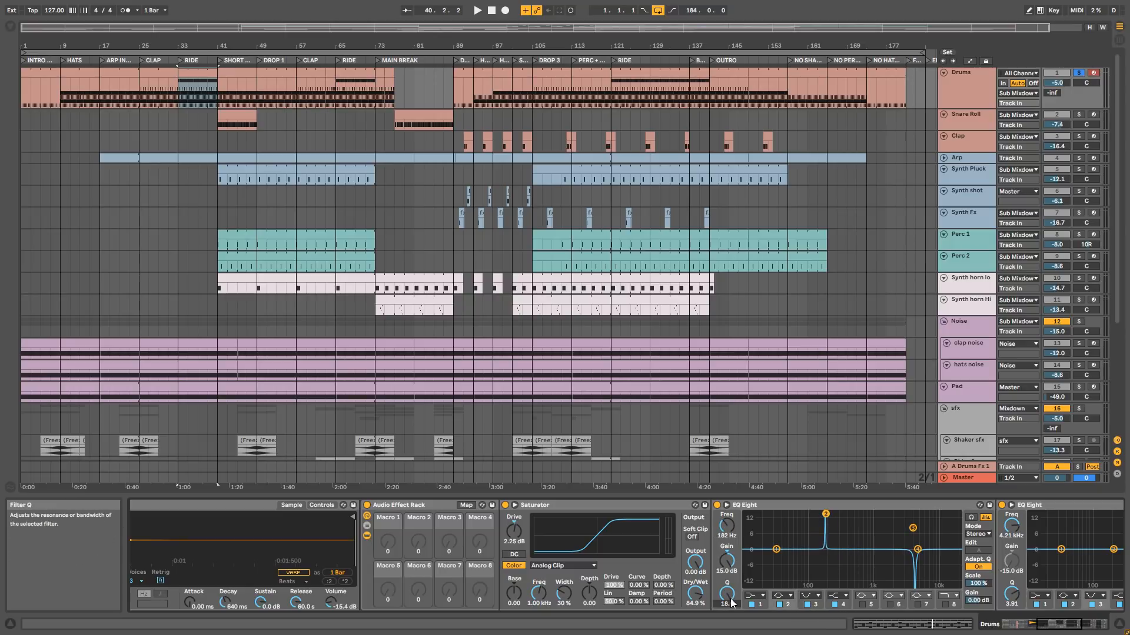
drag(825, 514, 837, 549)
key(space)
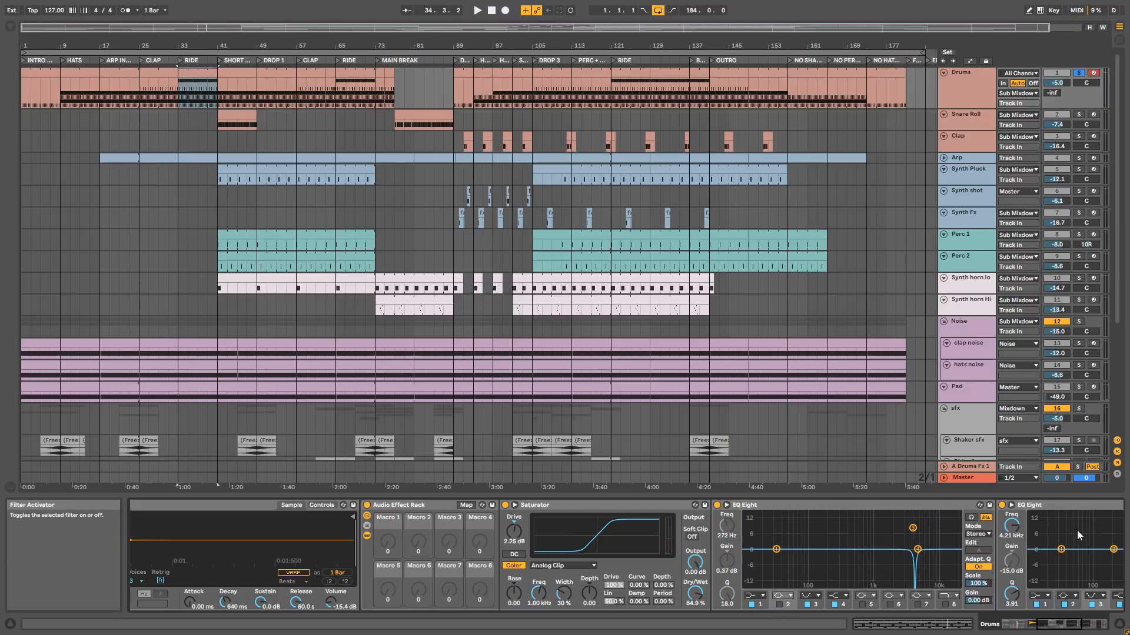
click(779, 604)
Activate the Delay at the end of the ride's effect chain, audition it, and turn off the Ride chain's solo.
click(1068, 625)
click(1074, 625)
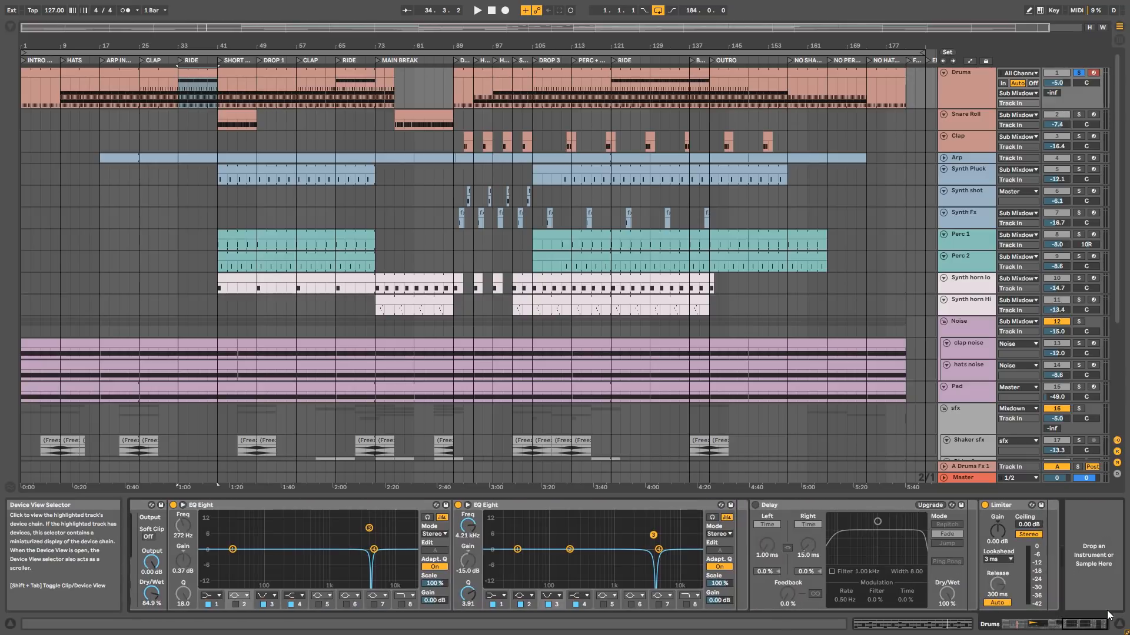
click(753, 505)
key(space)
key(space)
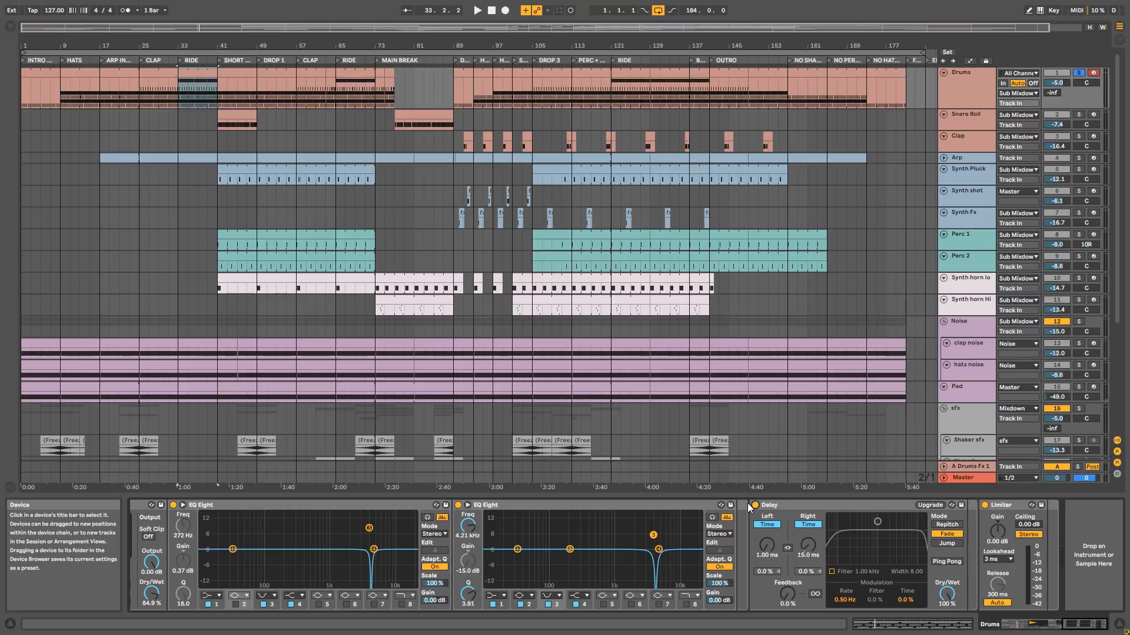
key(space)
scroll(320, 574, left, 10)
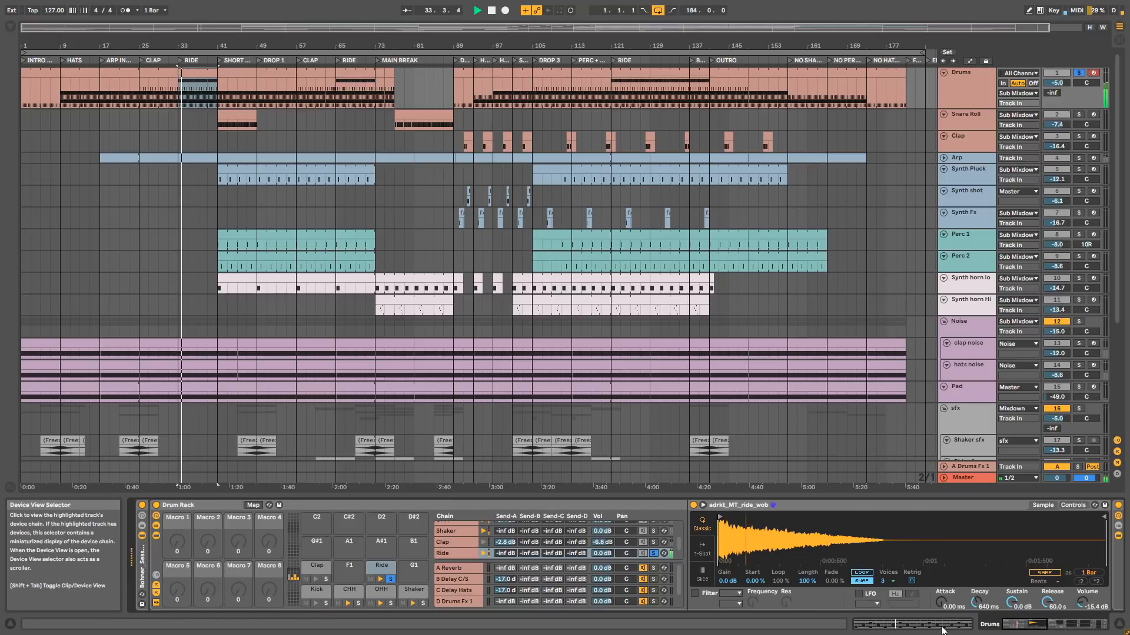
key(space)
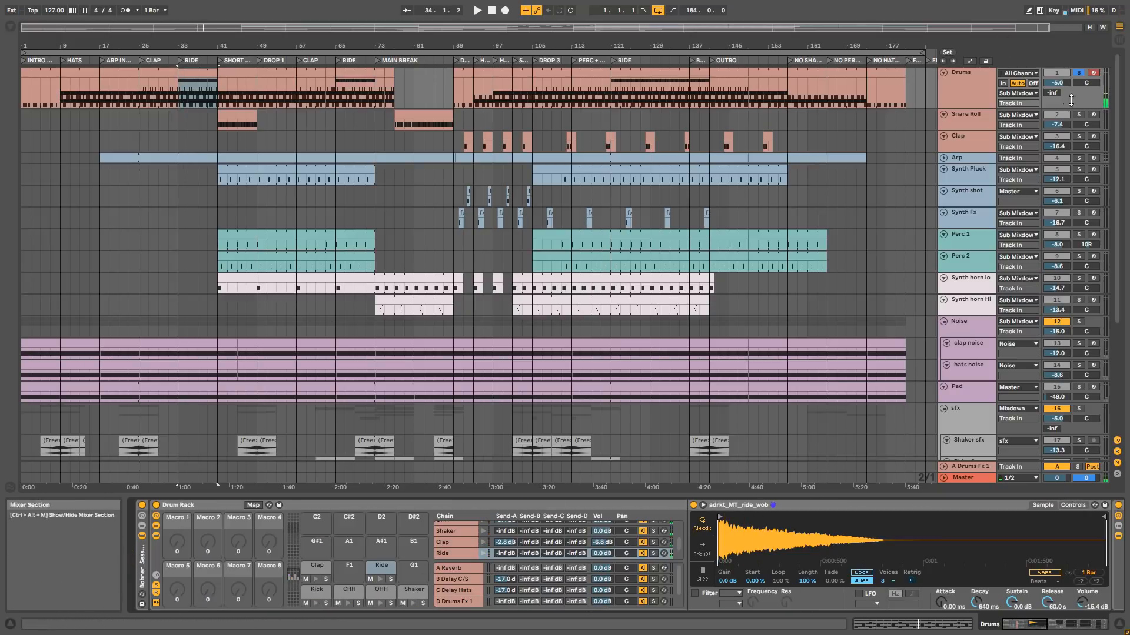
Solo the Snare Roll track, select its main break clip at bar 77, and show the start of its device chain.
click(1087, 117)
click(917, 118)
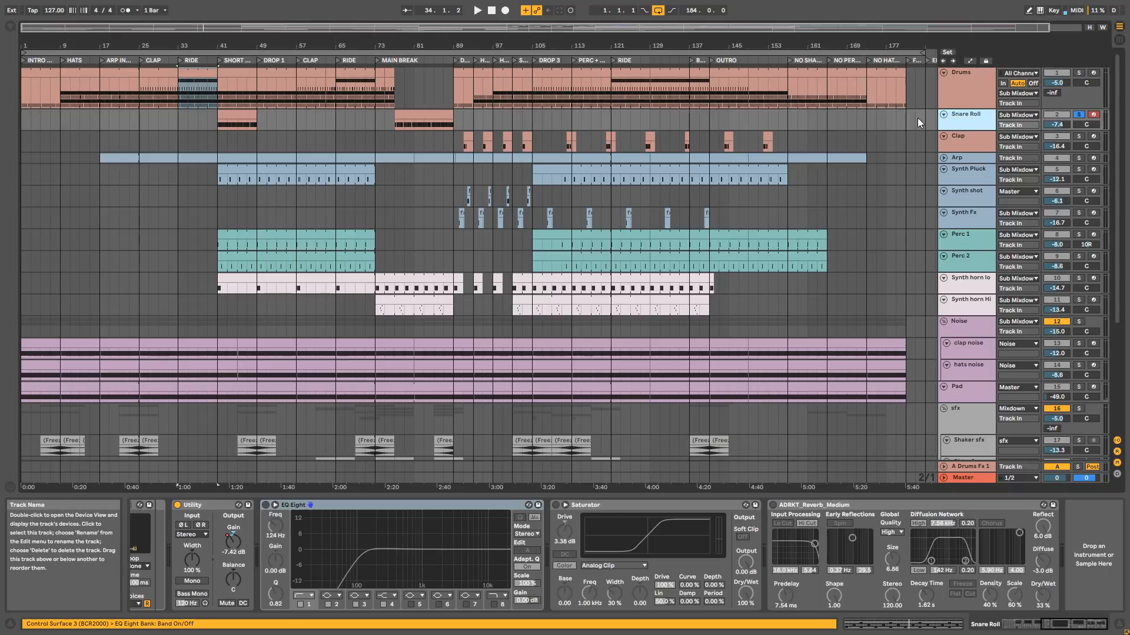
click(424, 118)
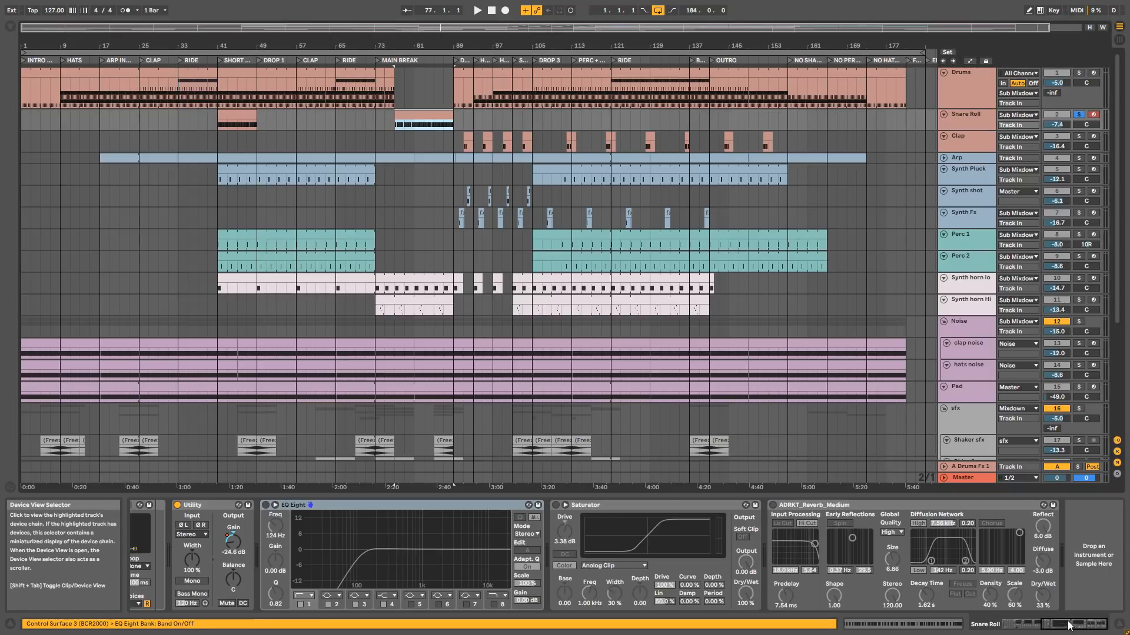
scroll(743, 507, left, 10)
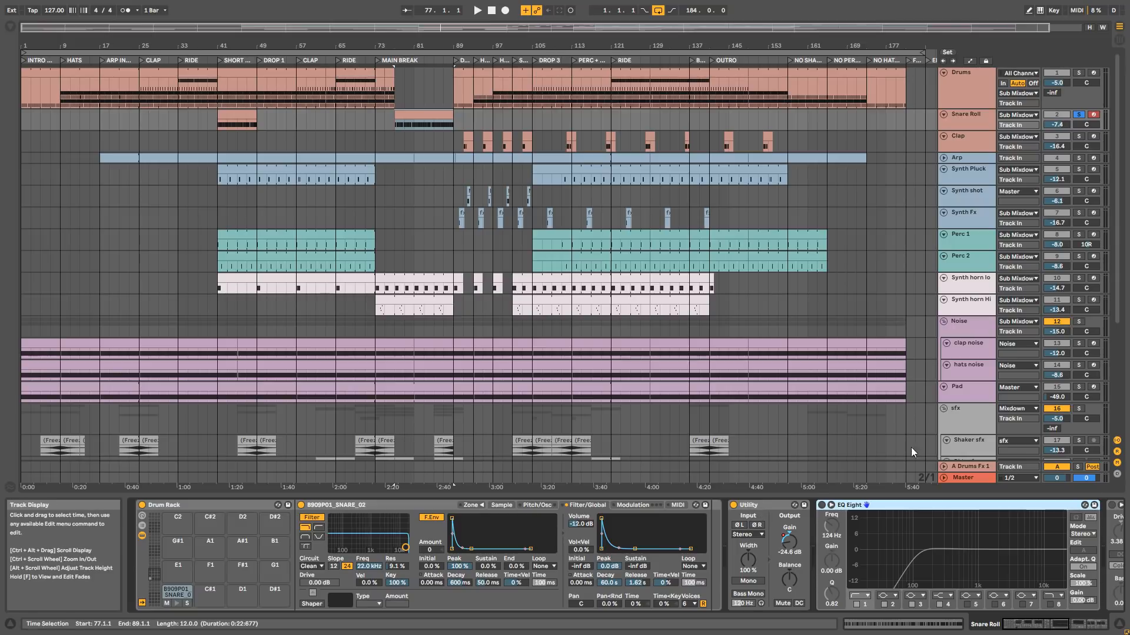
Activate the EQ Eight, Saturator and ADRKT_Reverb_Medium on the Snare Roll track while auditioning the main break roll.
click(822, 507)
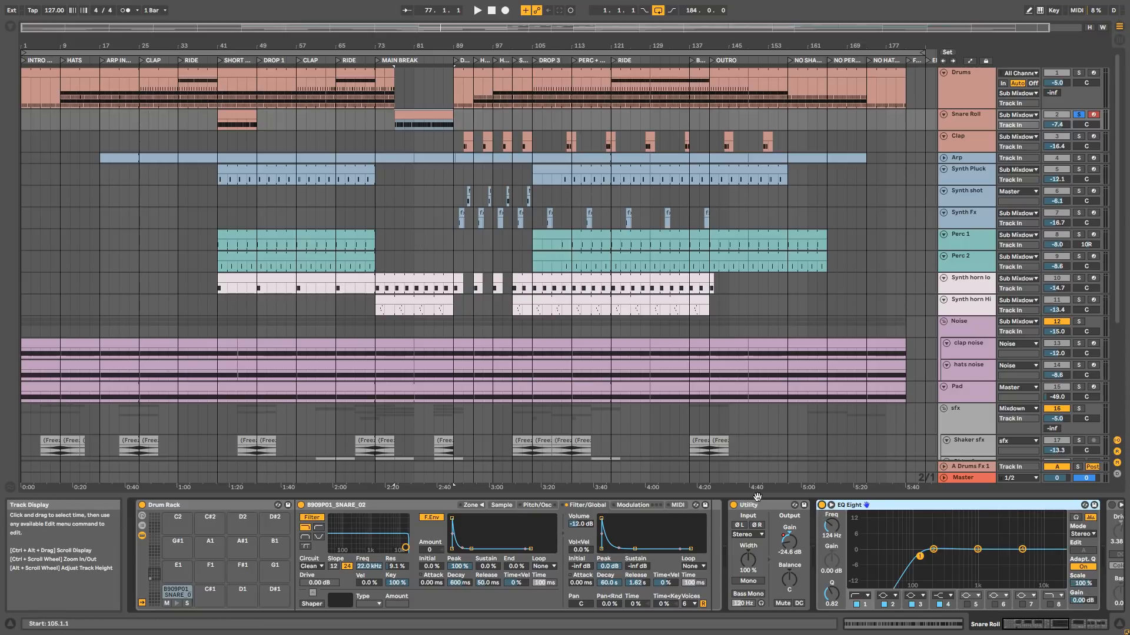
drag(1031, 624, 1070, 625)
key(space)
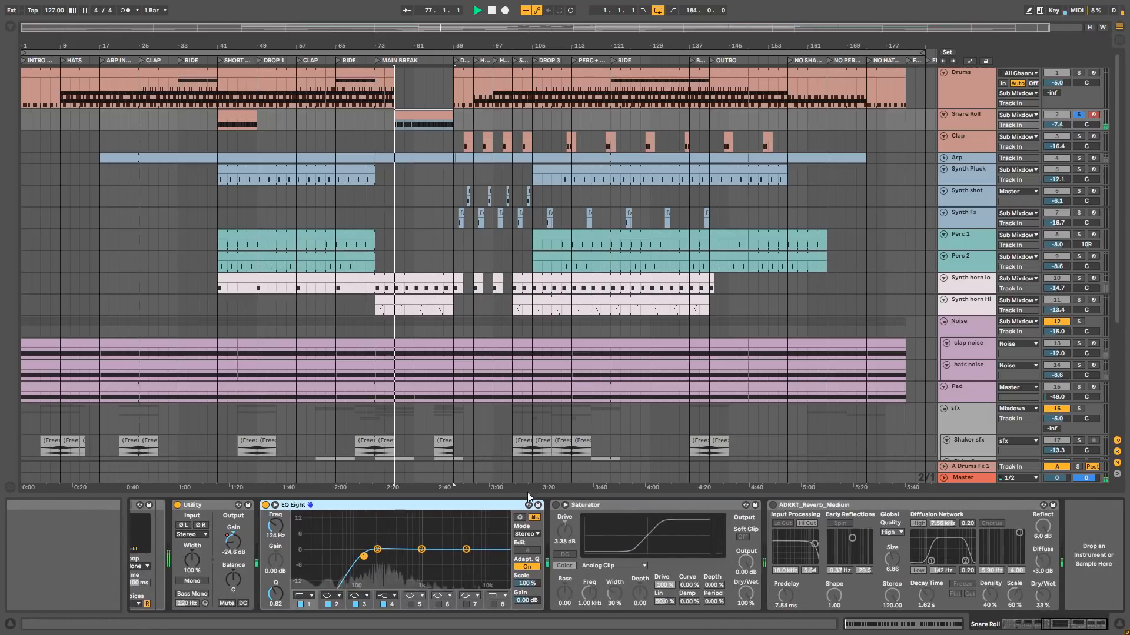
click(555, 505)
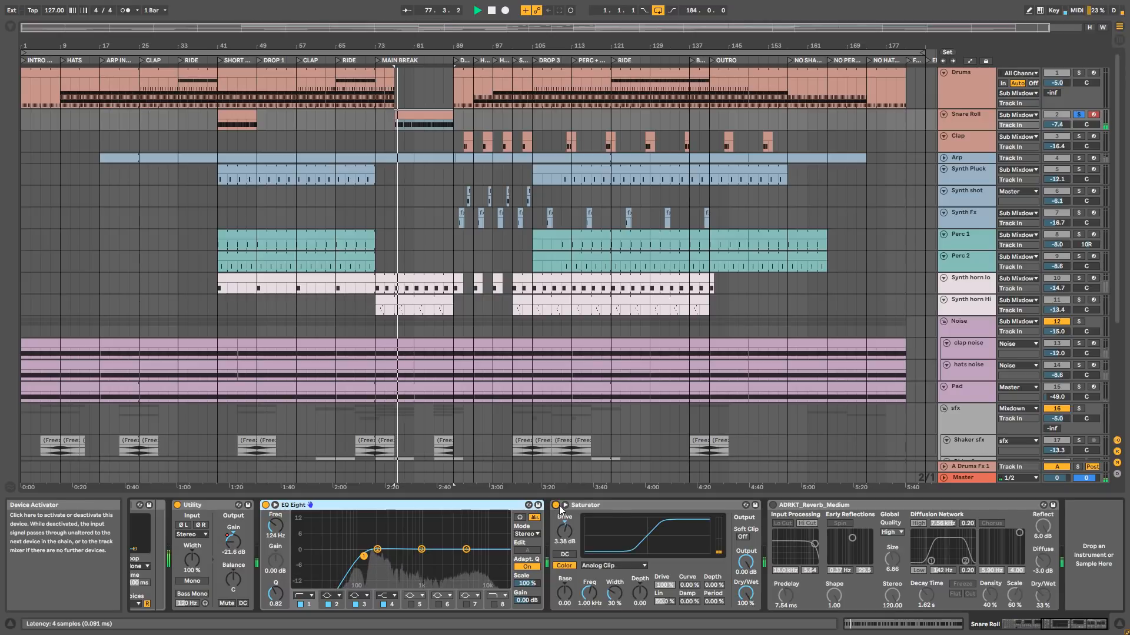
click(772, 505)
key(space)
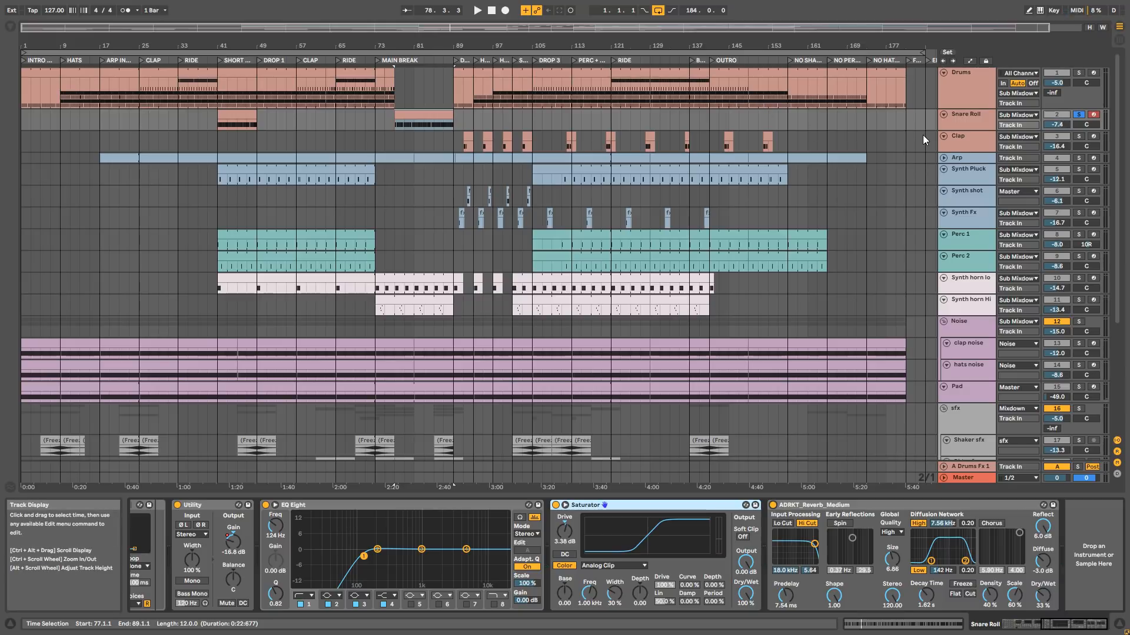
Solo the Clap track and audition its first clip at bar 91 without effects.
click(464, 151)
click(469, 139)
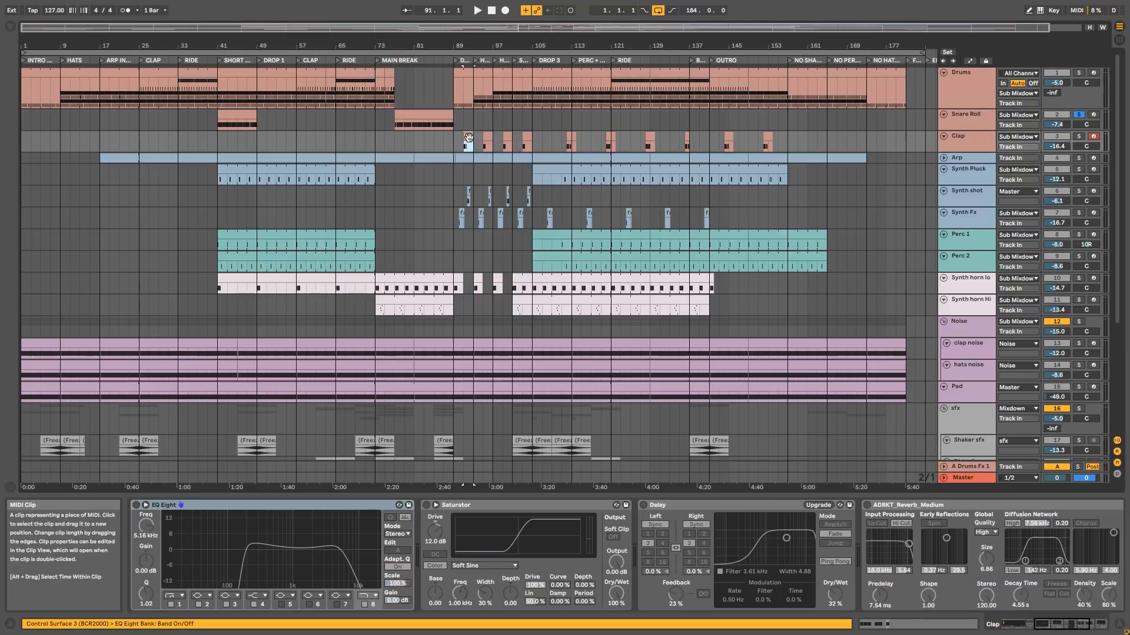
key(space)
click(1079, 136)
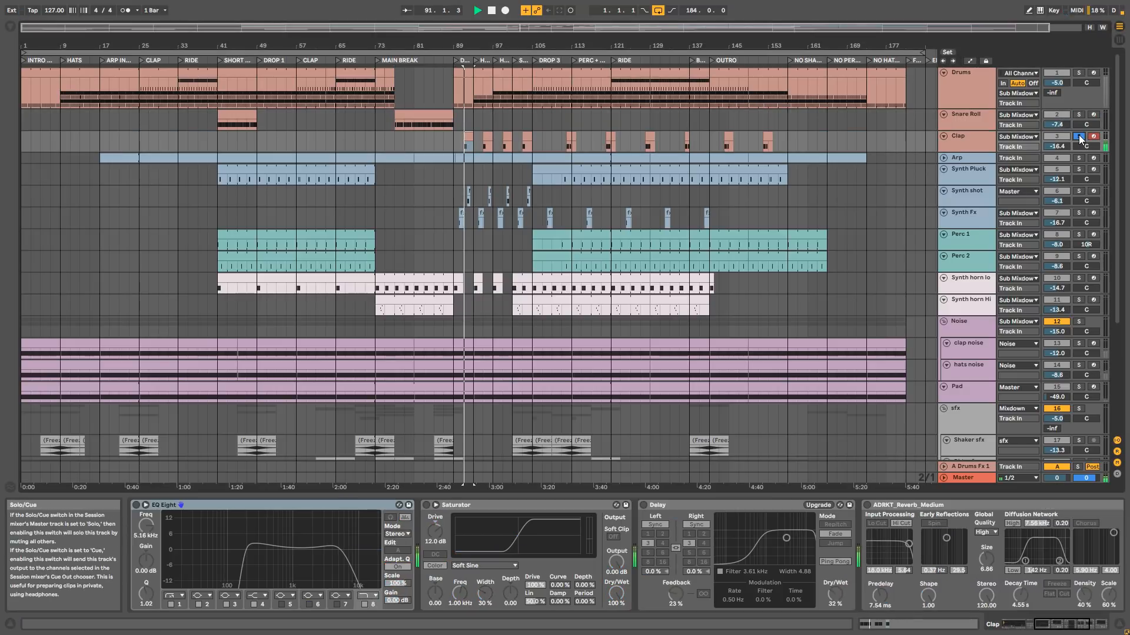
key(space)
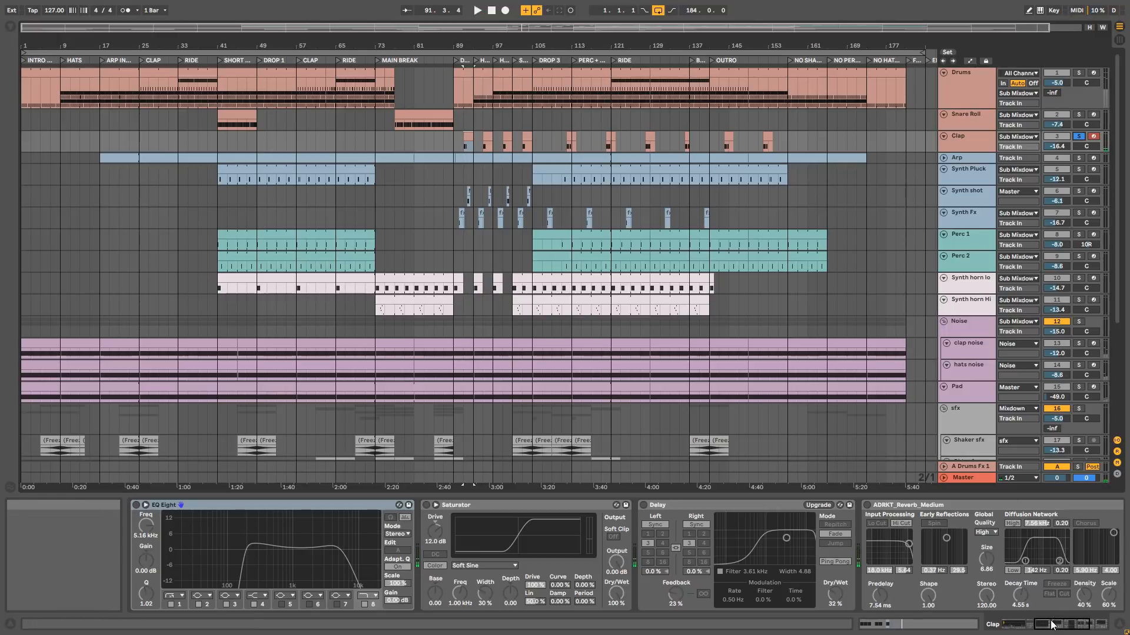
Activate the EQ Eight on the Clap track, audition it, and add the first Saturator during playback.
drag(1052, 625, 1021, 624)
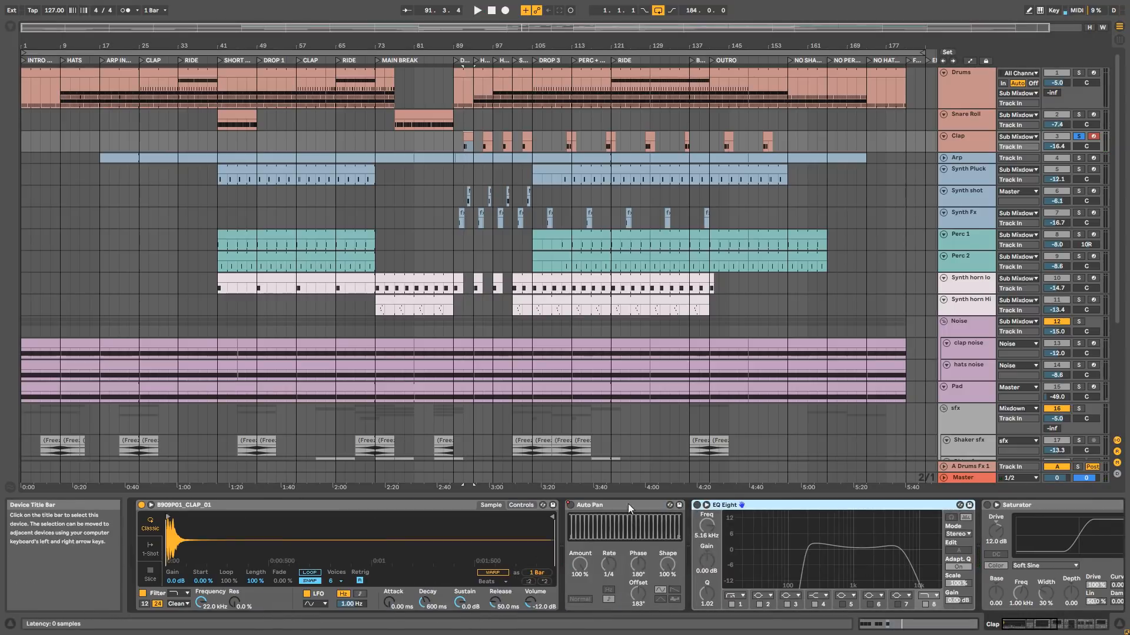
click(696, 505)
click(987, 506)
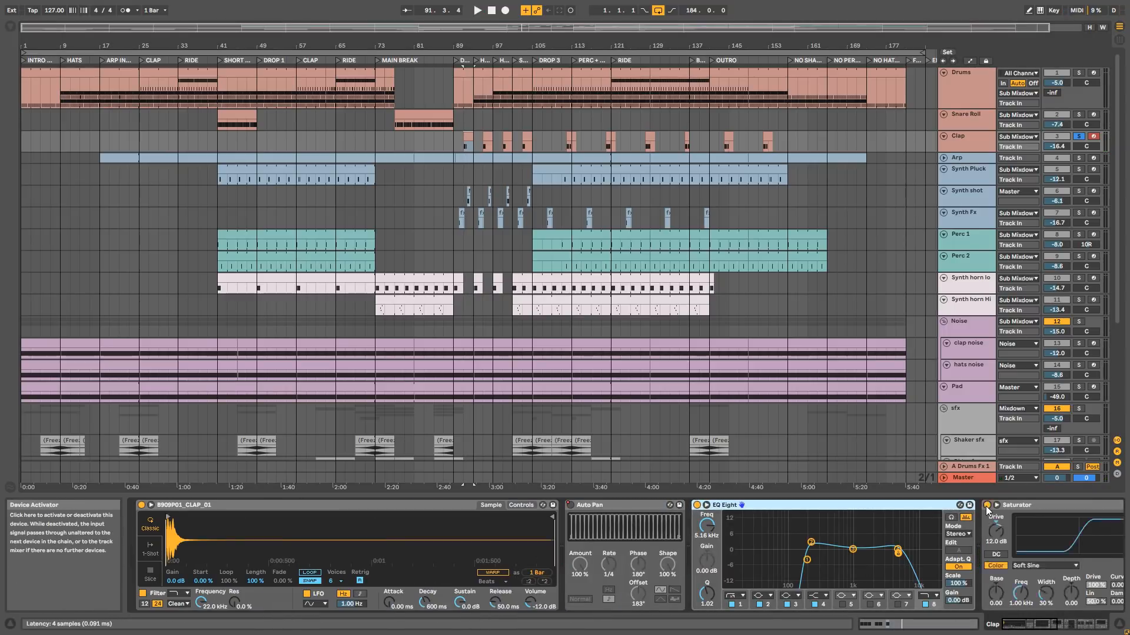
click(986, 505)
key(space)
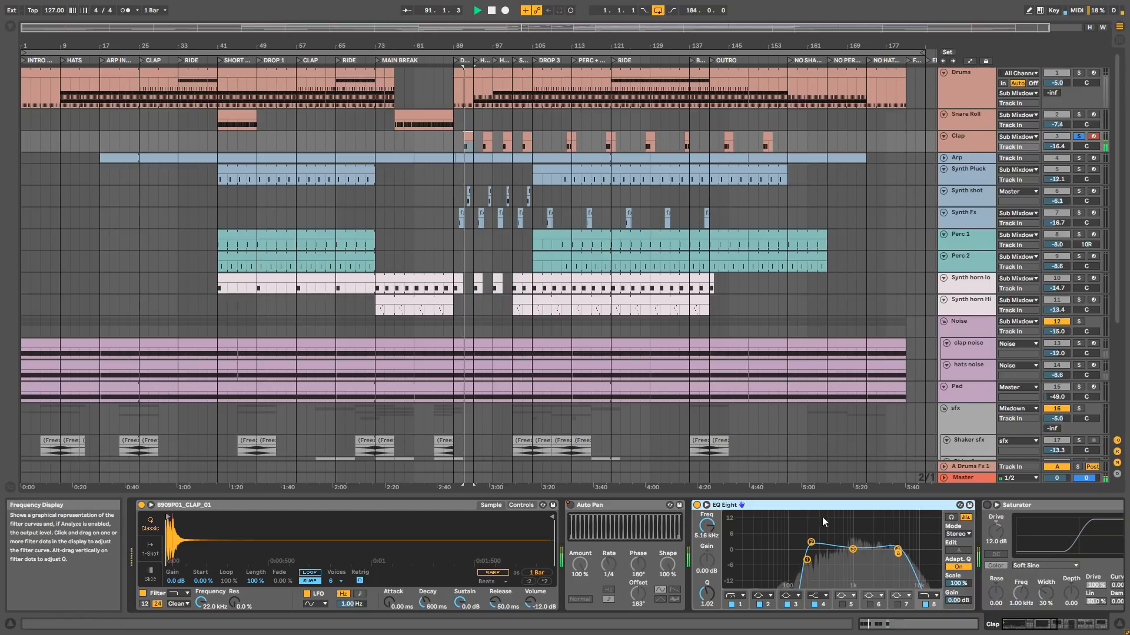
click(986, 506)
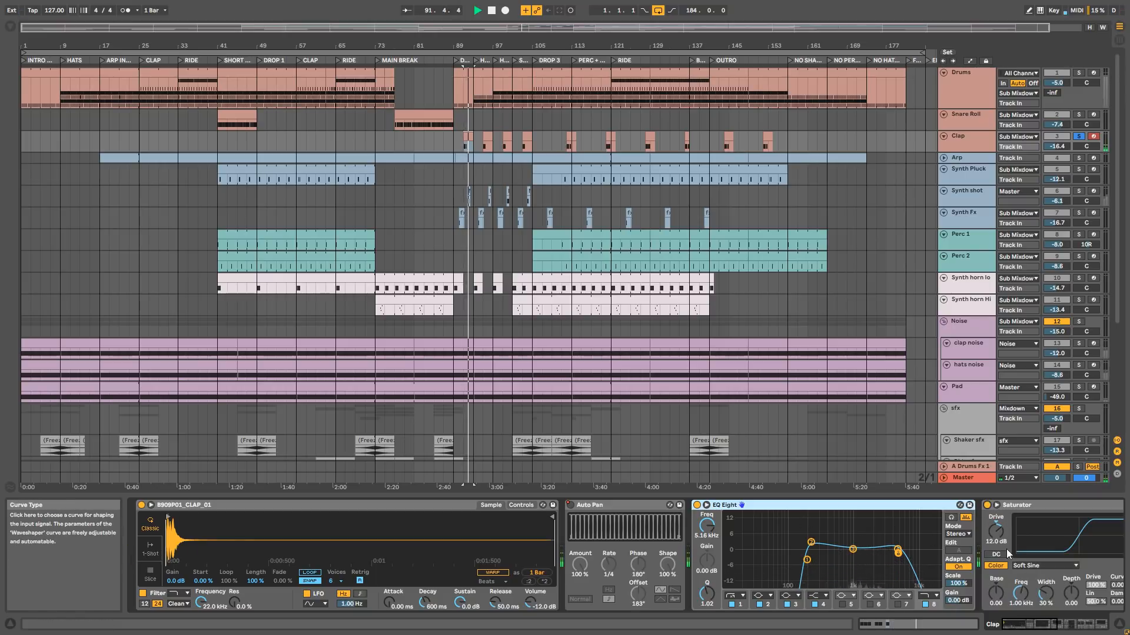
Activate the Delay and ADRKT_Reverb_Medium on the Clap track and audition the clap with them.
click(1049, 627)
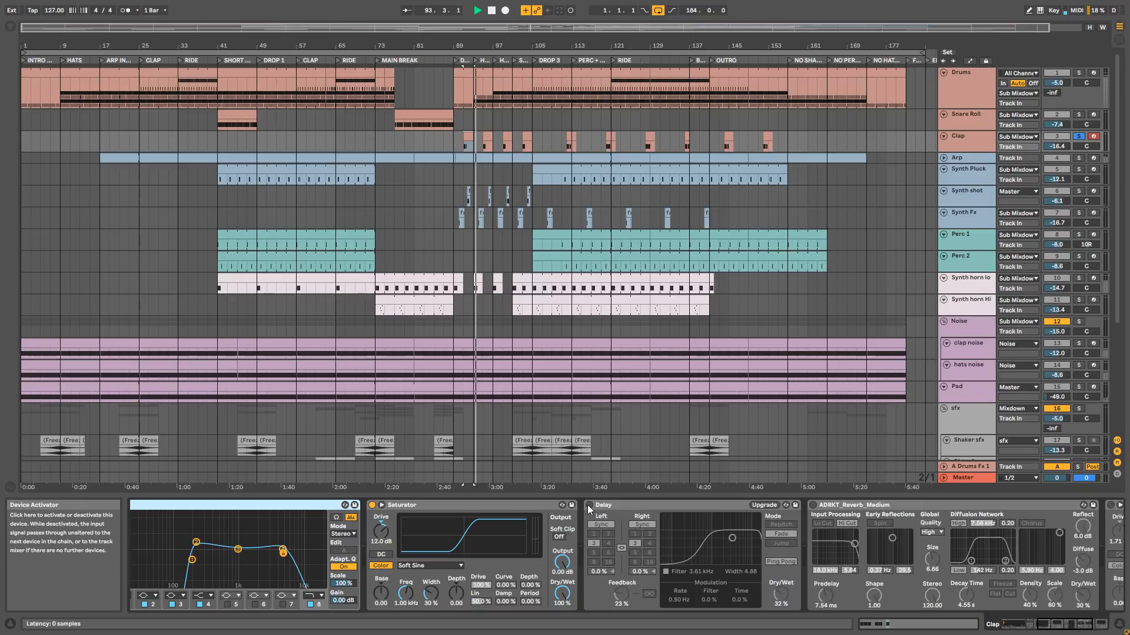
click(589, 505)
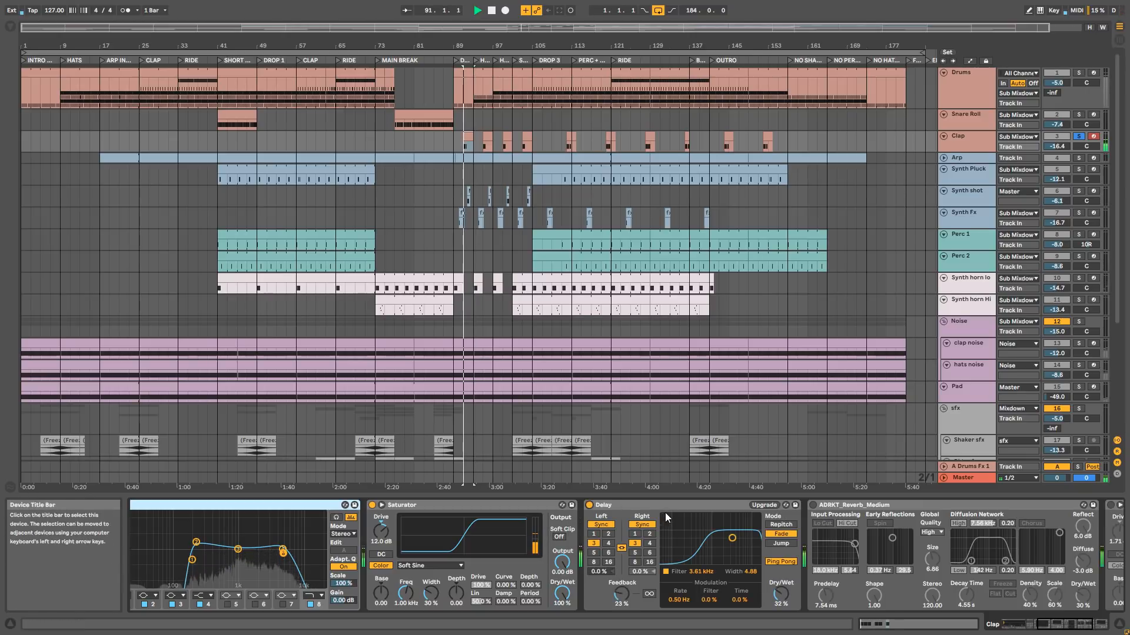
click(814, 506)
key(space)
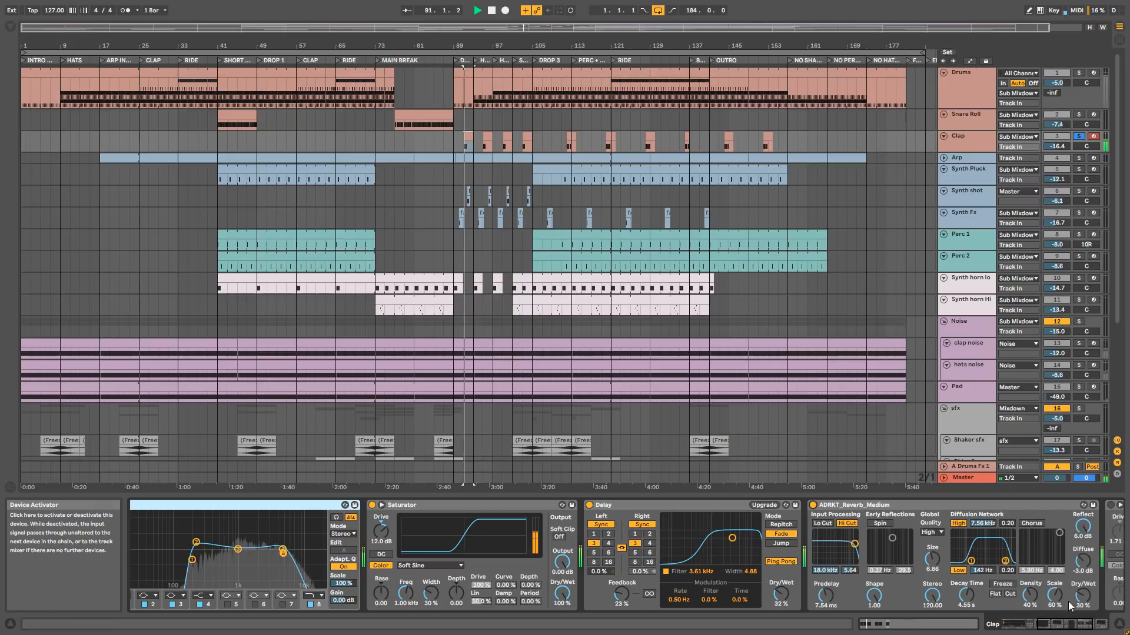
click(1086, 629)
key(space)
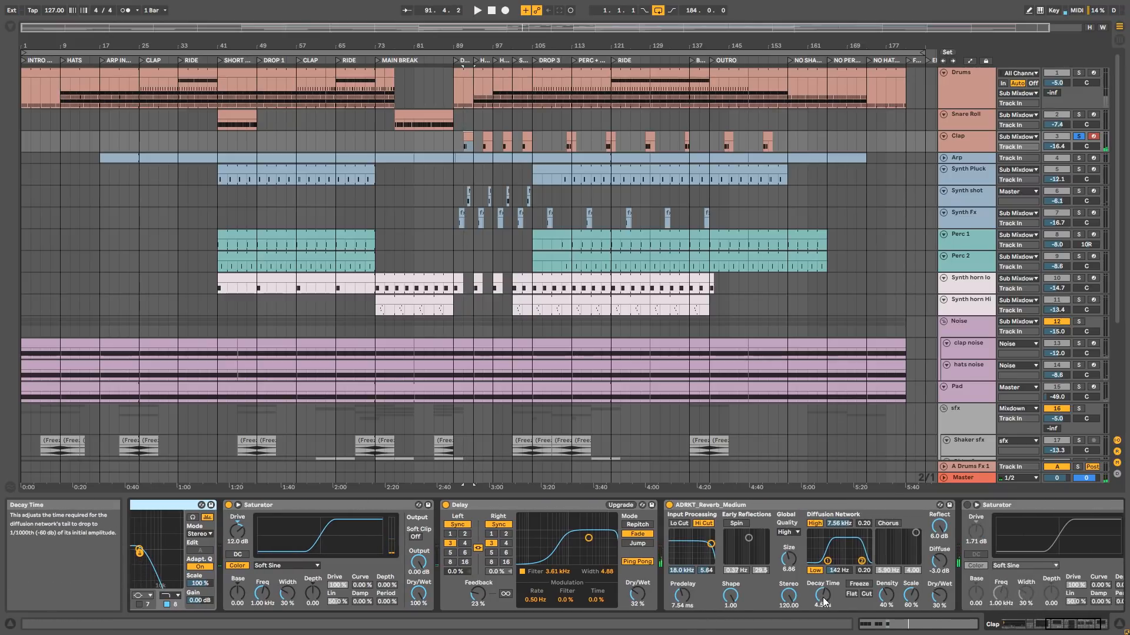
Activate the second Saturator after the reverb on the Clap track and audition the full chain.
click(967, 505)
key(space)
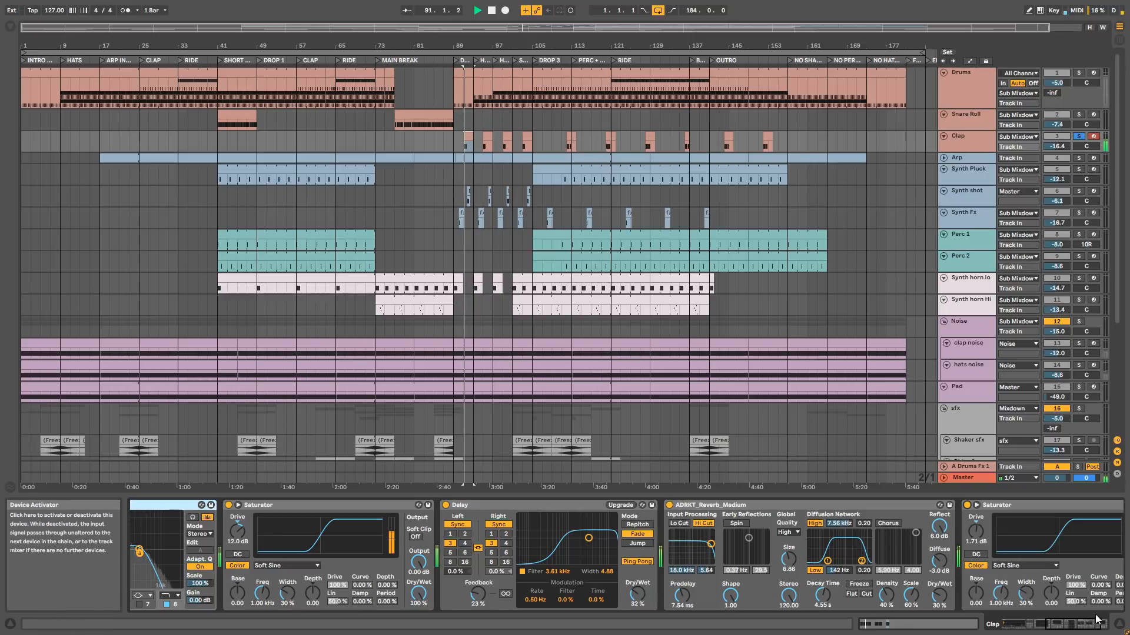
click(1105, 625)
key(space)
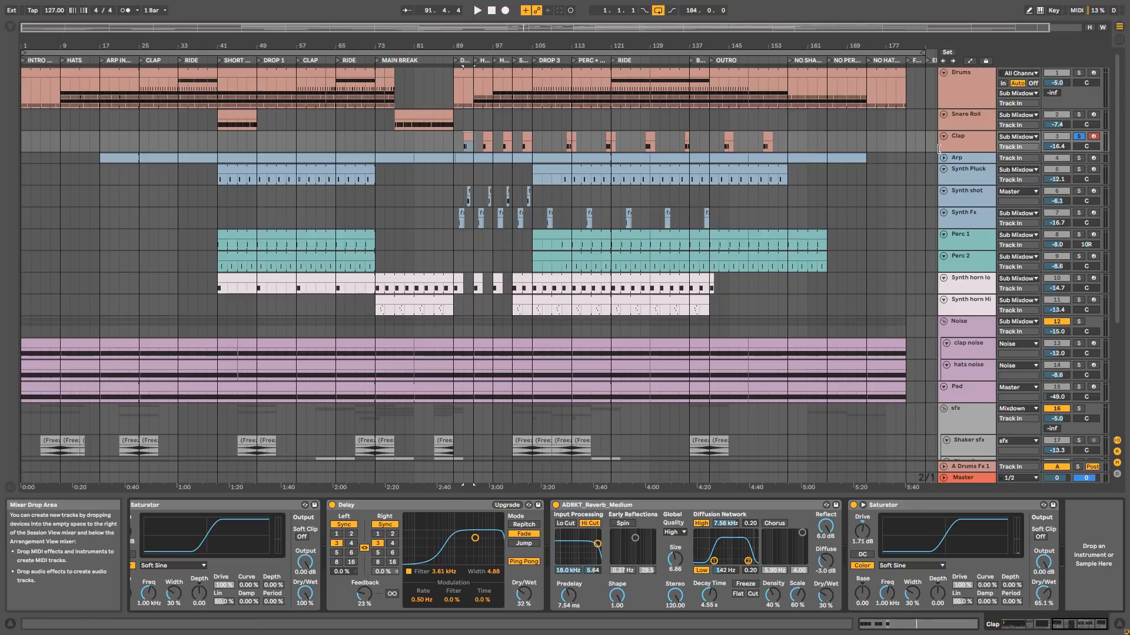
Turn off the Clap track's solo and place the insert marker at bar 31 in the Snare Roll lane.
click(977, 156)
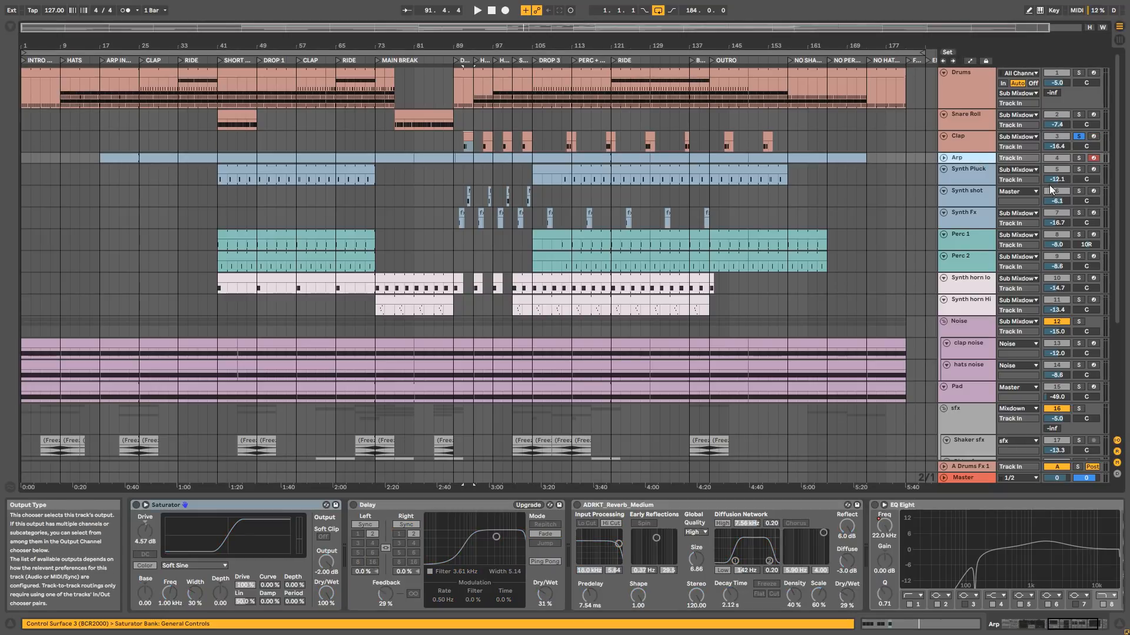
click(968, 135)
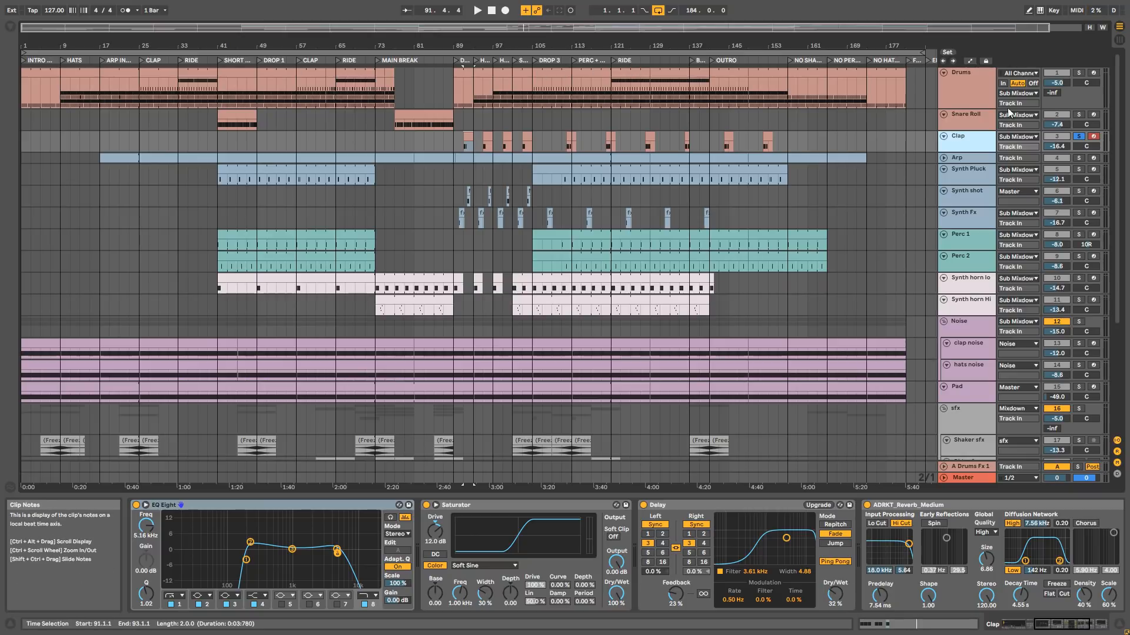
click(1078, 137)
click(167, 125)
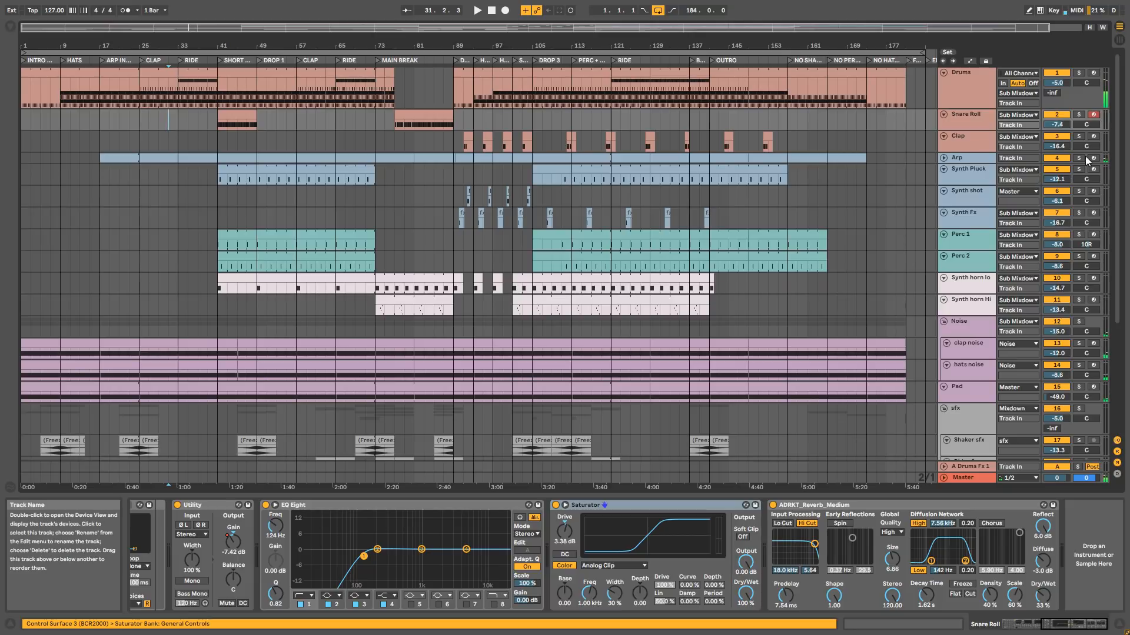
Examine the devices on the Arp track, the Noise group, and the clap noise and hats noise tracks.
click(971, 157)
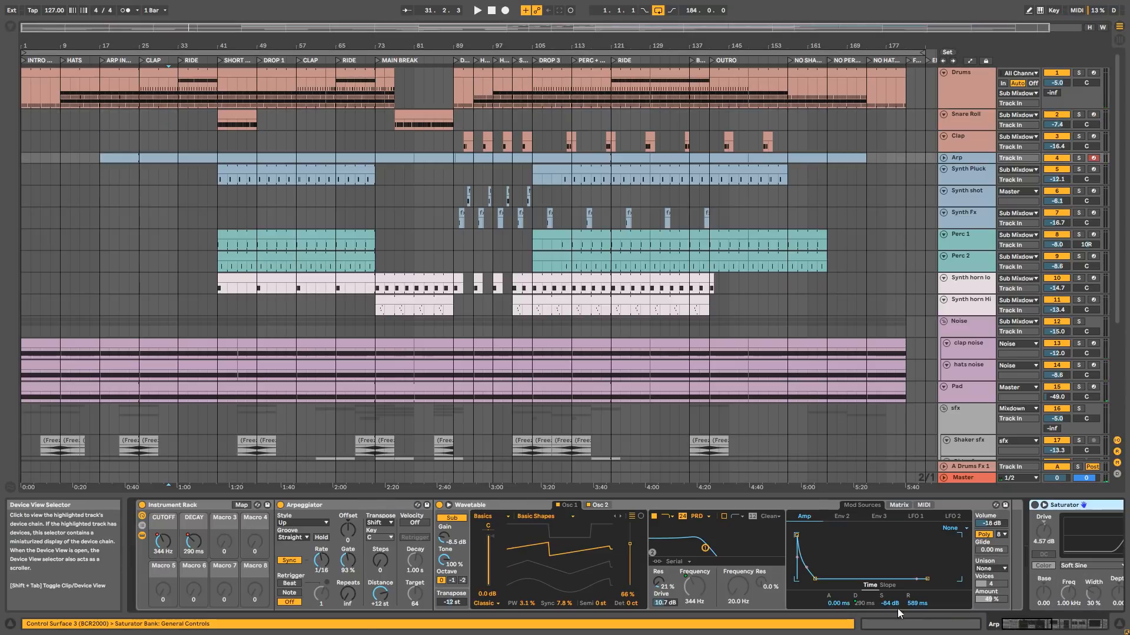
scroll(606, 88, down, 2)
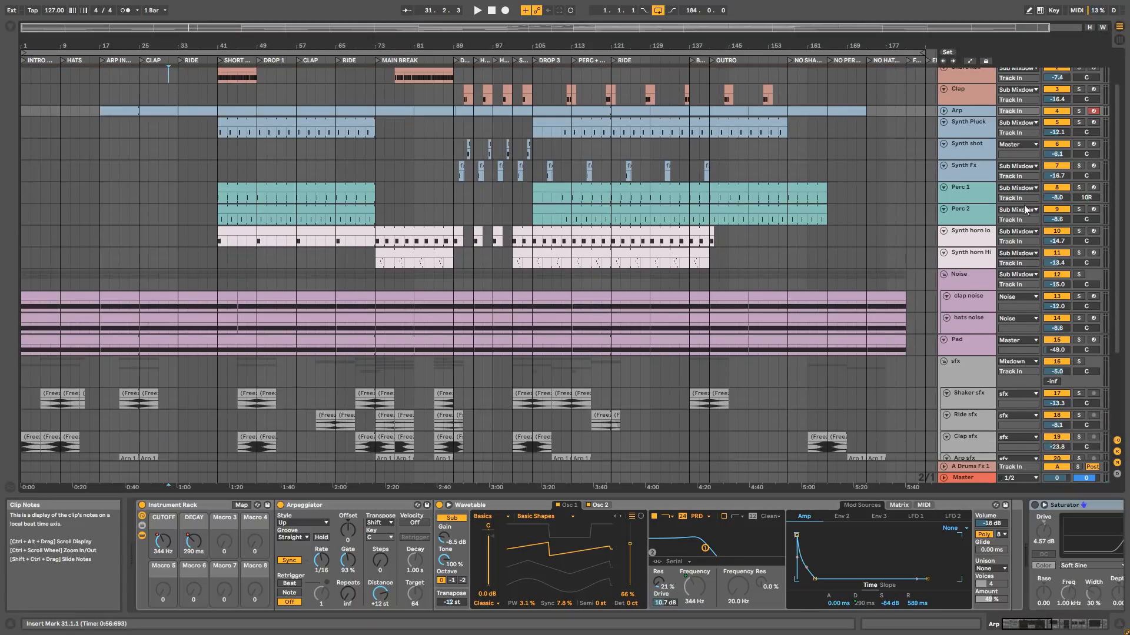
click(976, 280)
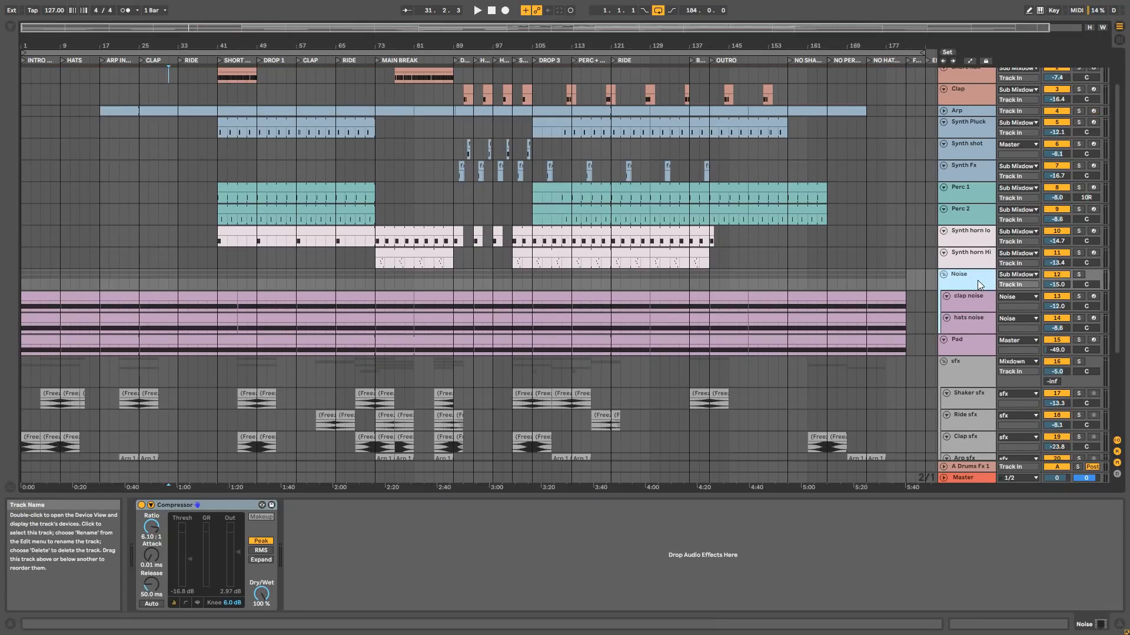
scroll(976, 280, up, 1)
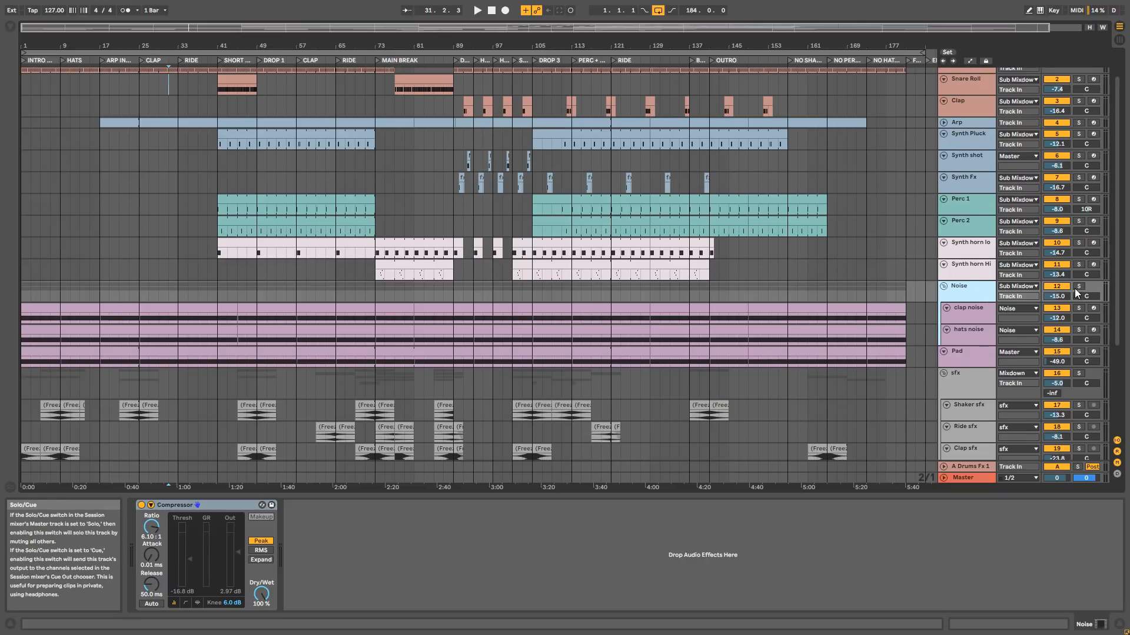
click(974, 310)
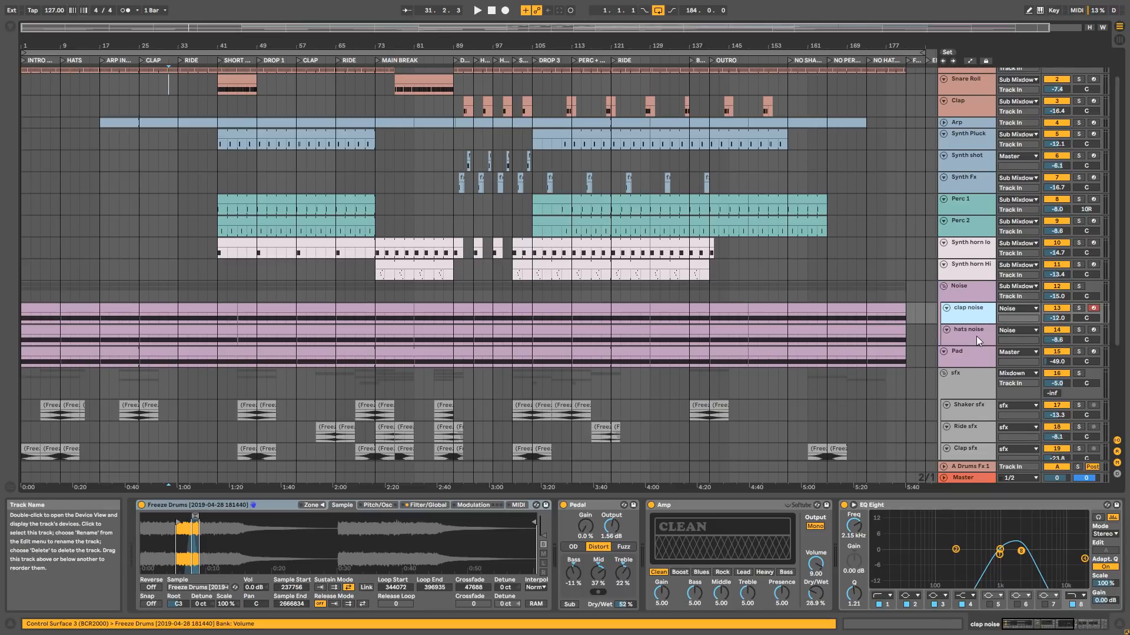
click(976, 336)
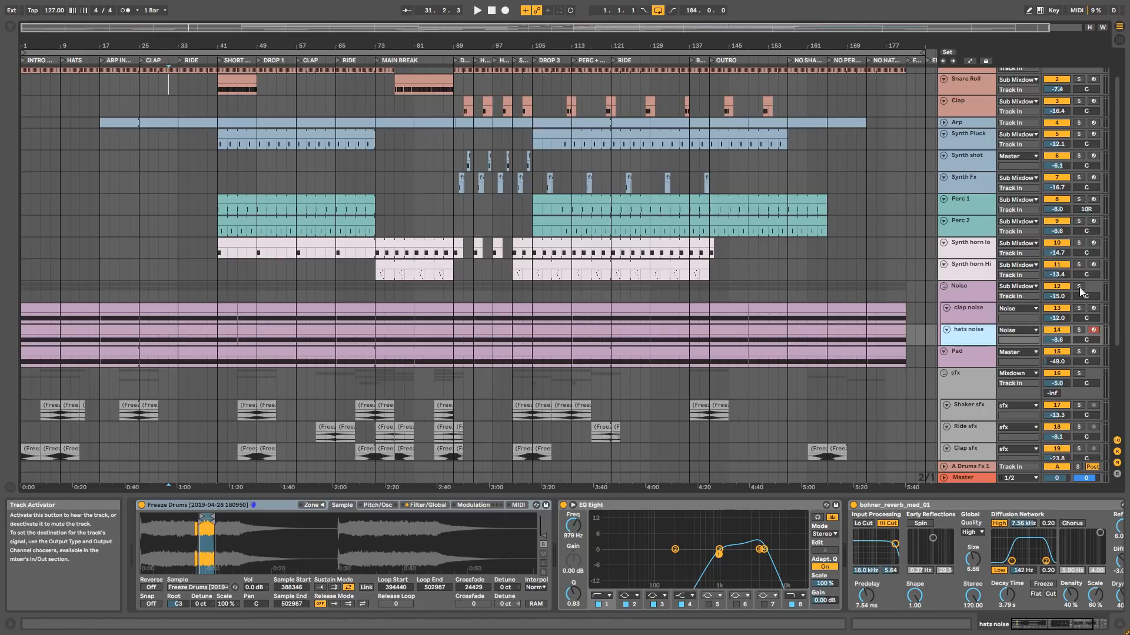
Solo the Noise group to audition it and show the clap noise track's devices.
click(976, 292)
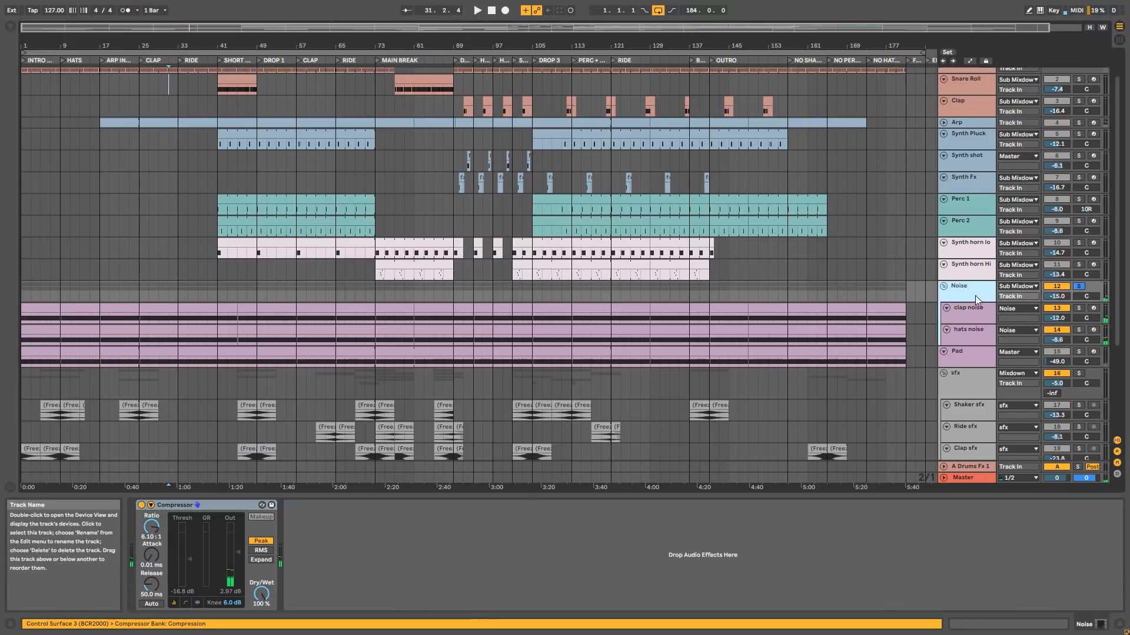
click(969, 316)
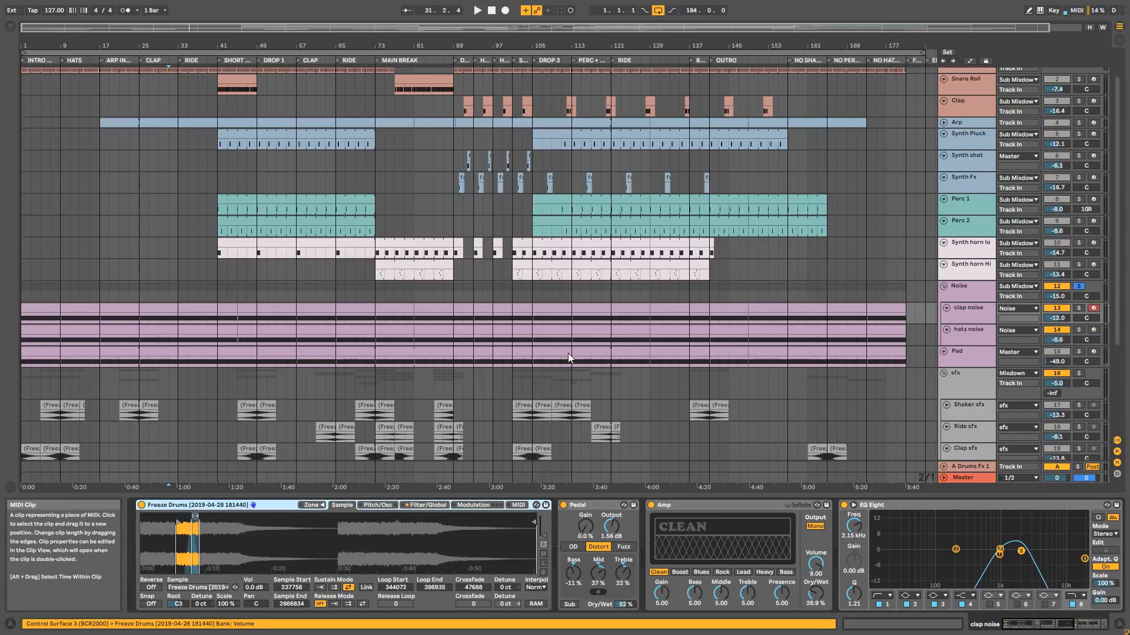
Show the effects after the sampler on the clap noise track, then solo that track and play it.
scroll(567, 353, down, 2)
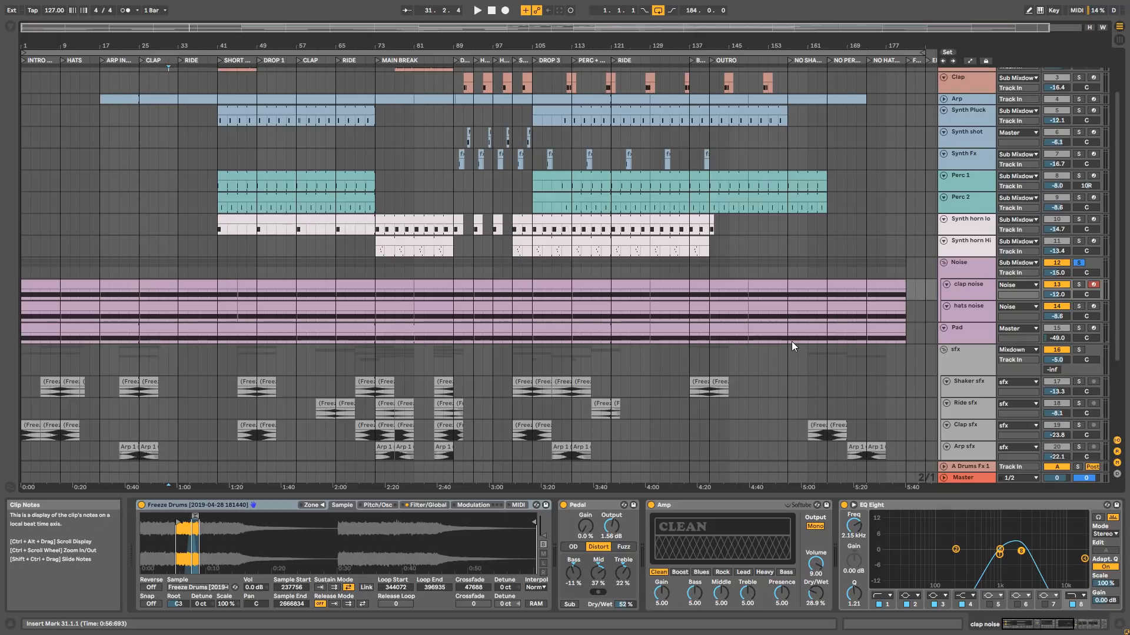
scroll(792, 346, up, 3)
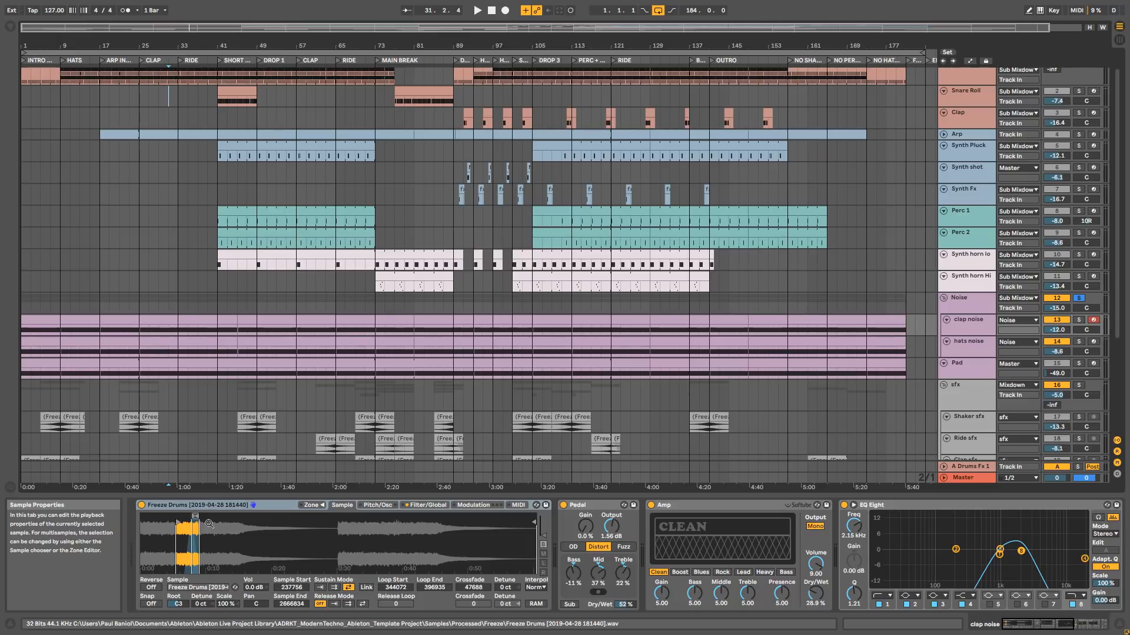
click(1040, 628)
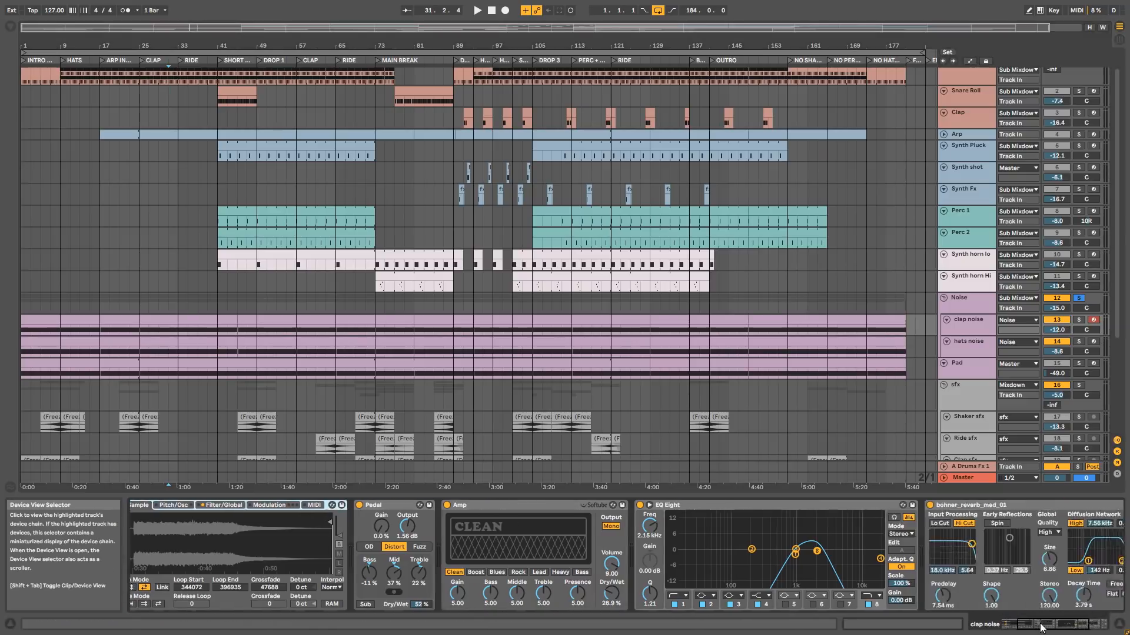
mouse_move(1040, 627)
mouse_down()
mouse_move(1052, 627)
mouse_move(1040, 627)
mouse_up()
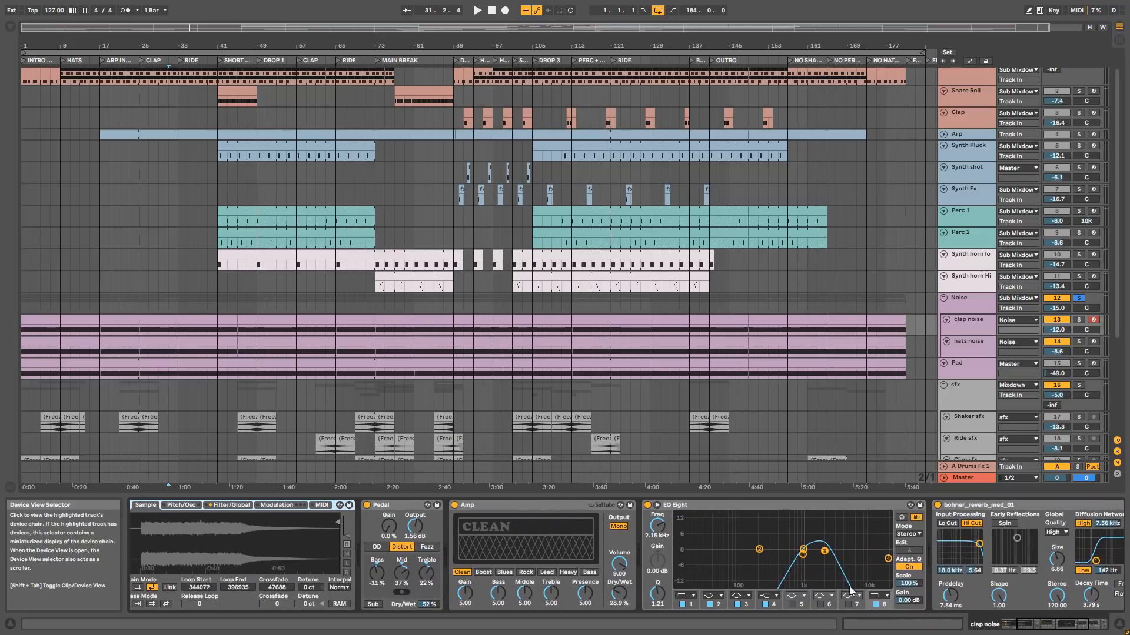
click(1078, 320)
click(970, 320)
key(space)
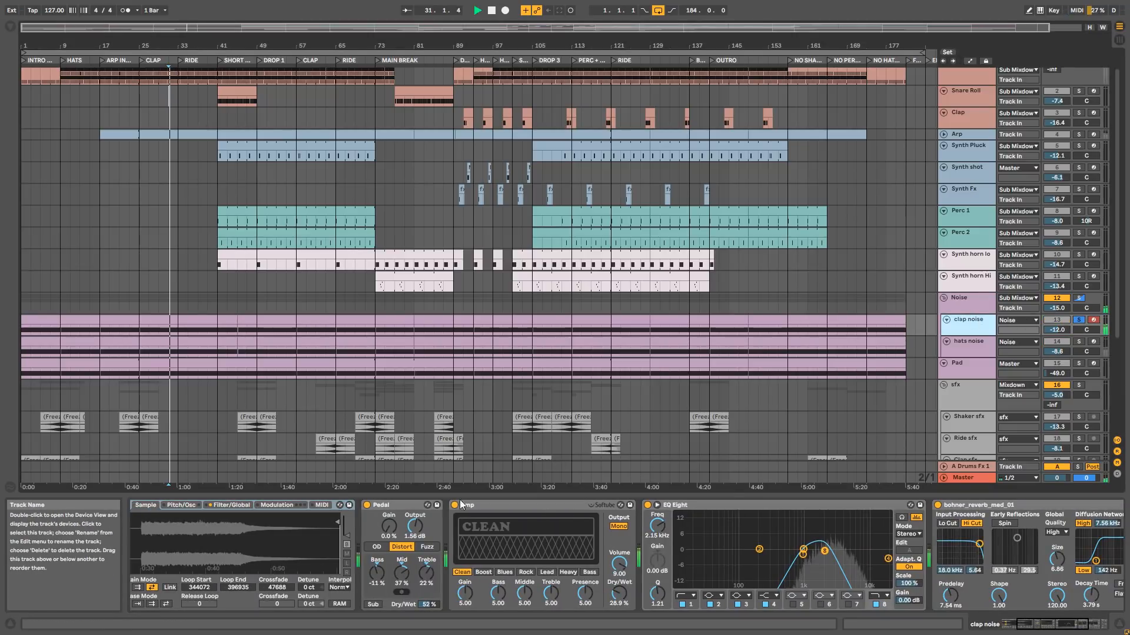
Compare the clap noise with the Pedal bypassed and reactivated, and show the end of its device chain.
click(368, 505)
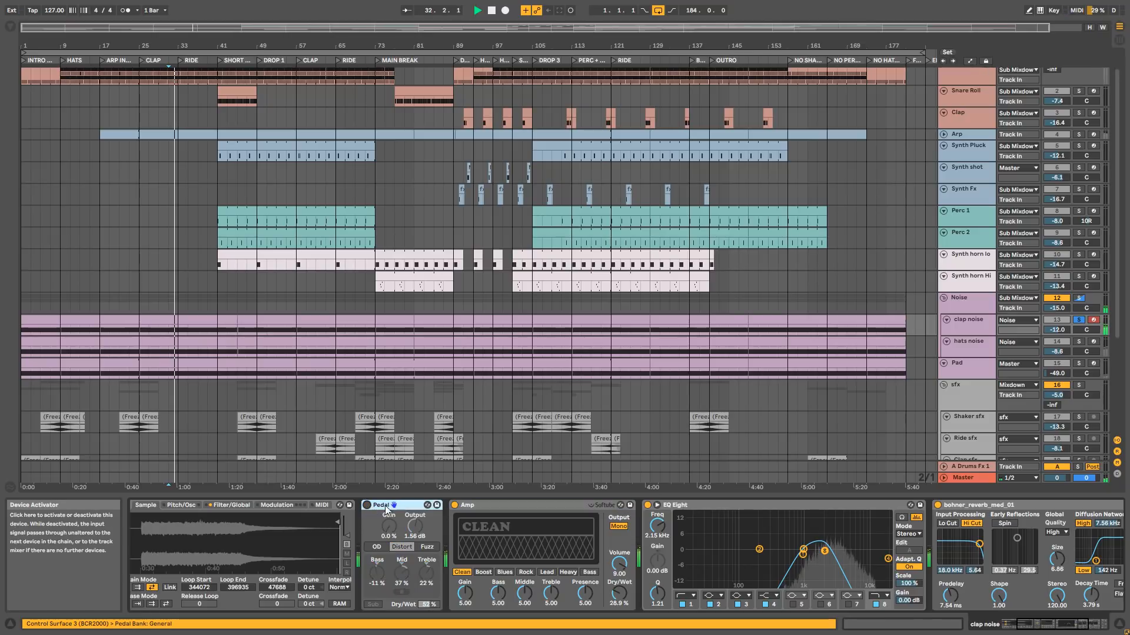
click(367, 505)
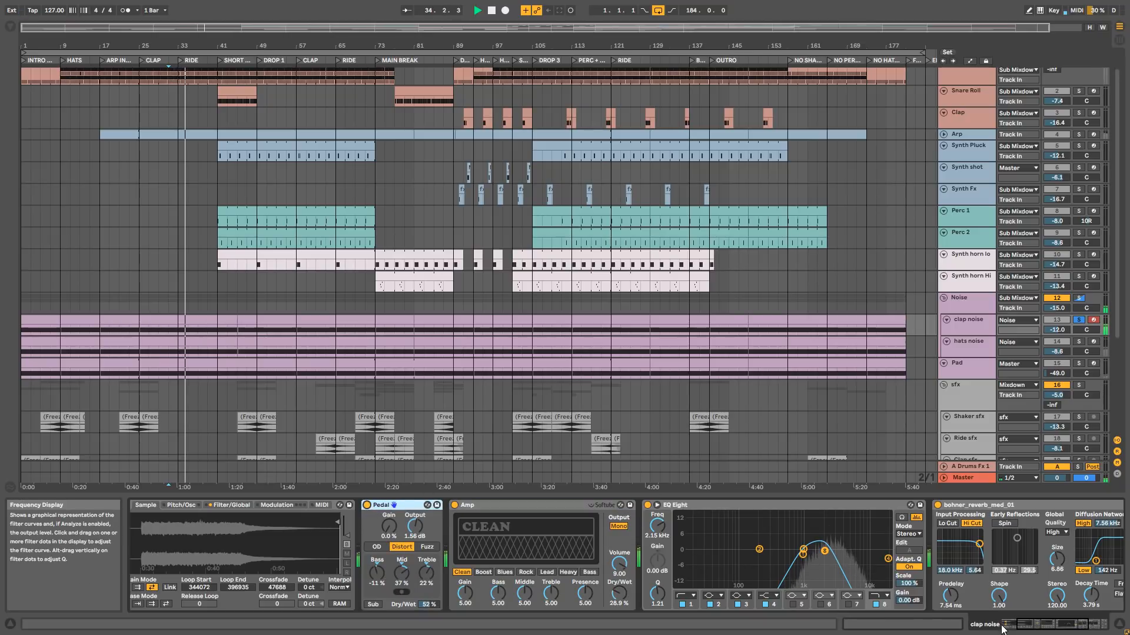
drag(1052, 625, 1072, 622)
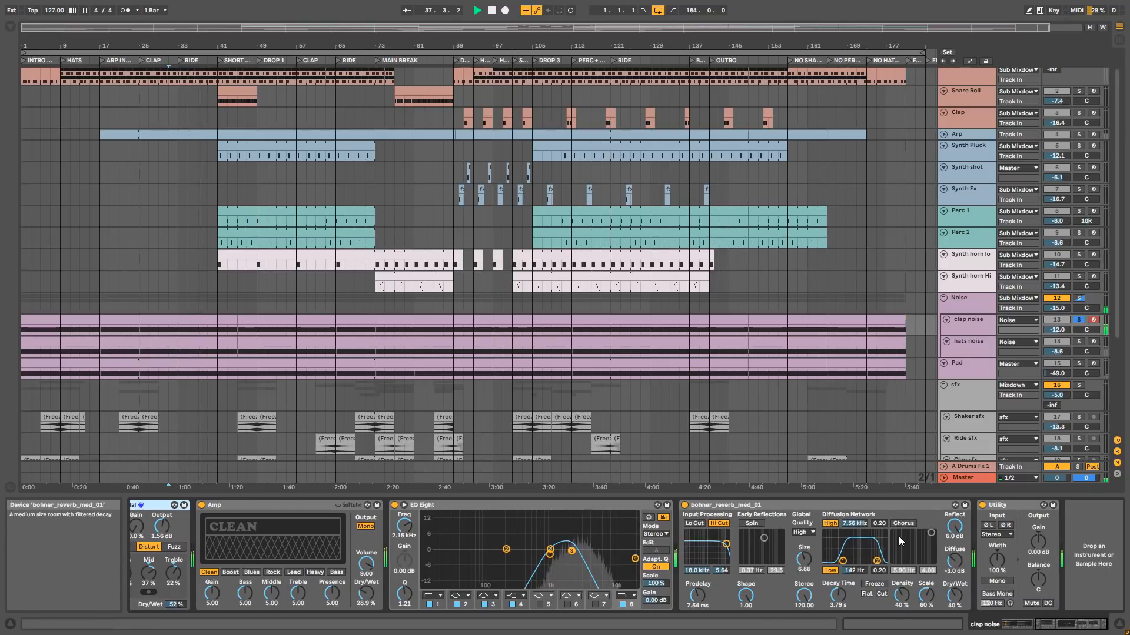
Show the hats noise track's devices, then turn off the Noise group's solo and play the full mix.
click(971, 352)
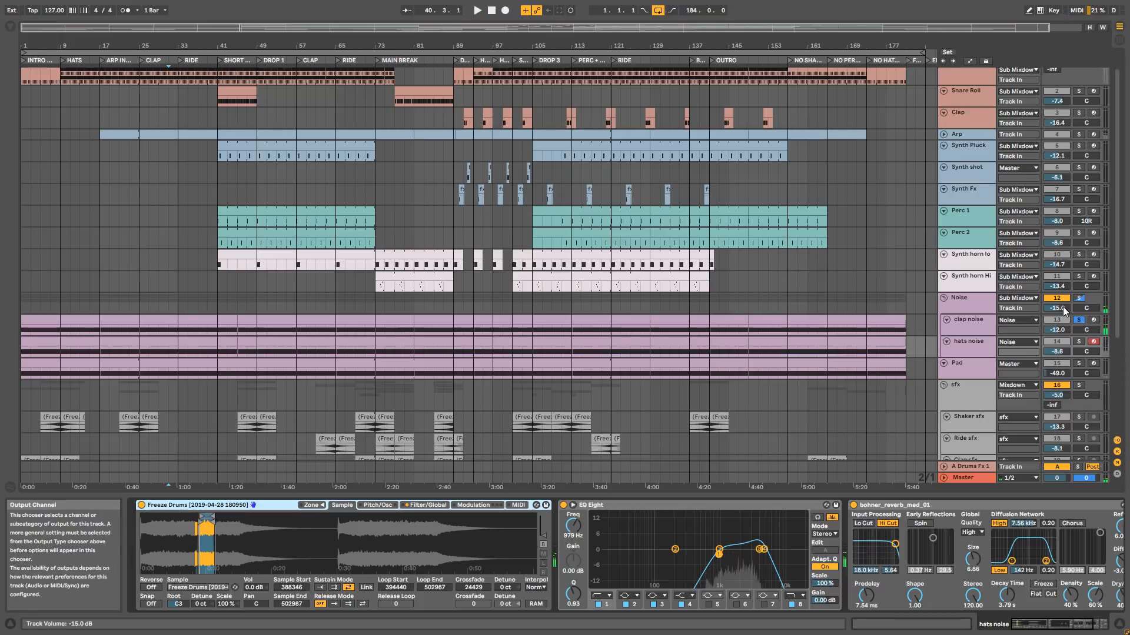
click(1079, 298)
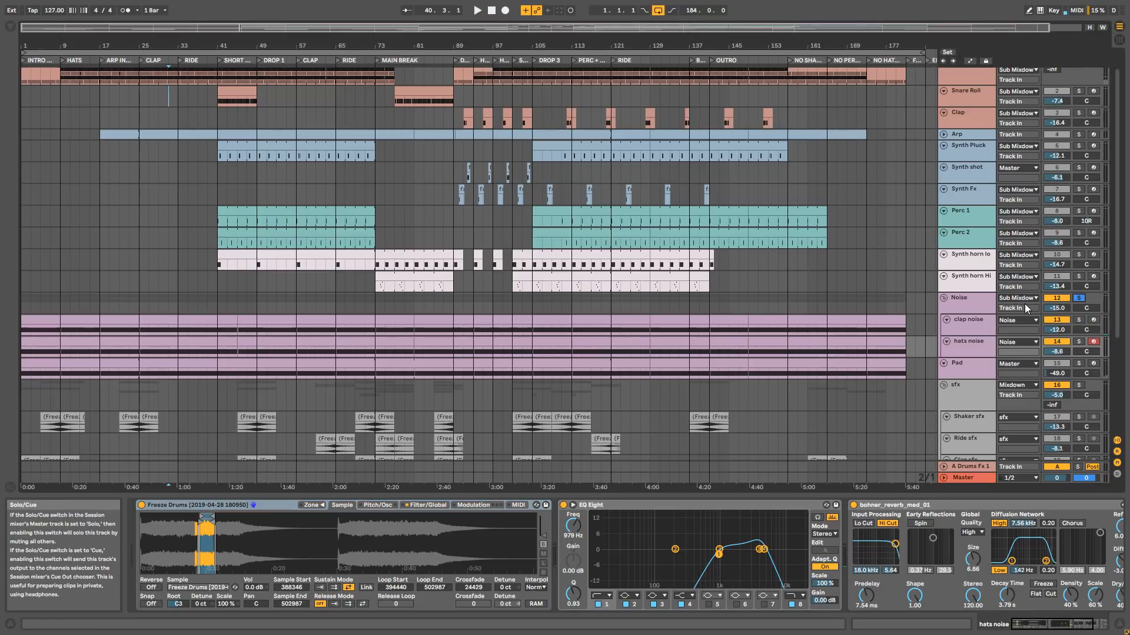
click(1079, 298)
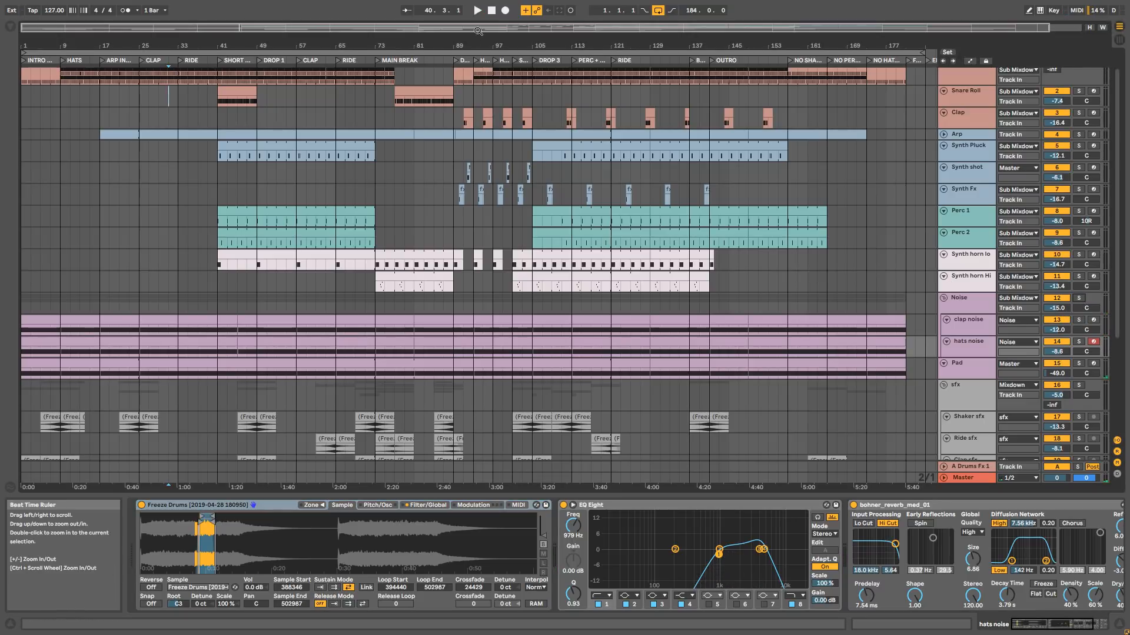
click(478, 11)
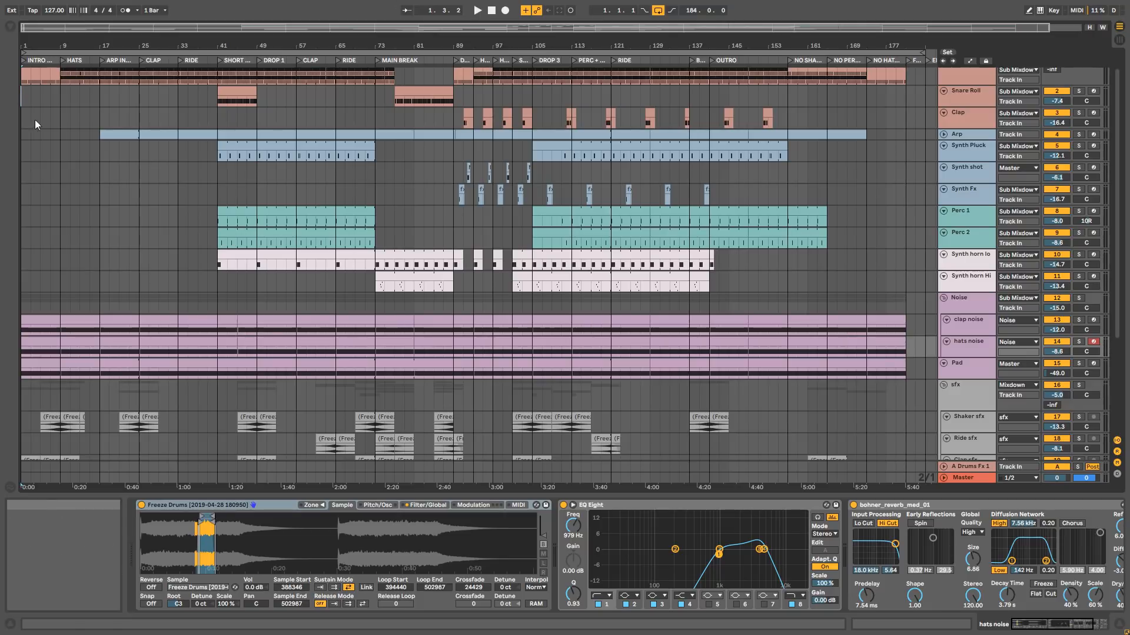
Fold the hats noise and clap noise tracks and show the Pad track's devices.
click(948, 340)
click(947, 321)
click(964, 348)
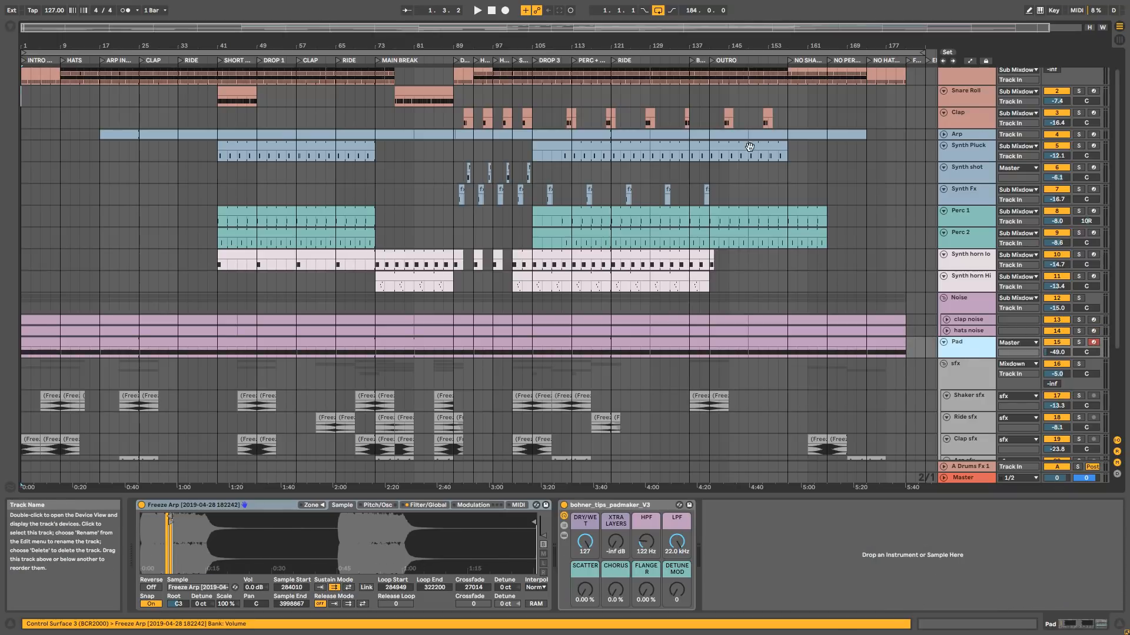
Select the bohner_tips_padmaker_V3 rack and audition the Pad track first soloed and then in the full mix.
click(616, 503)
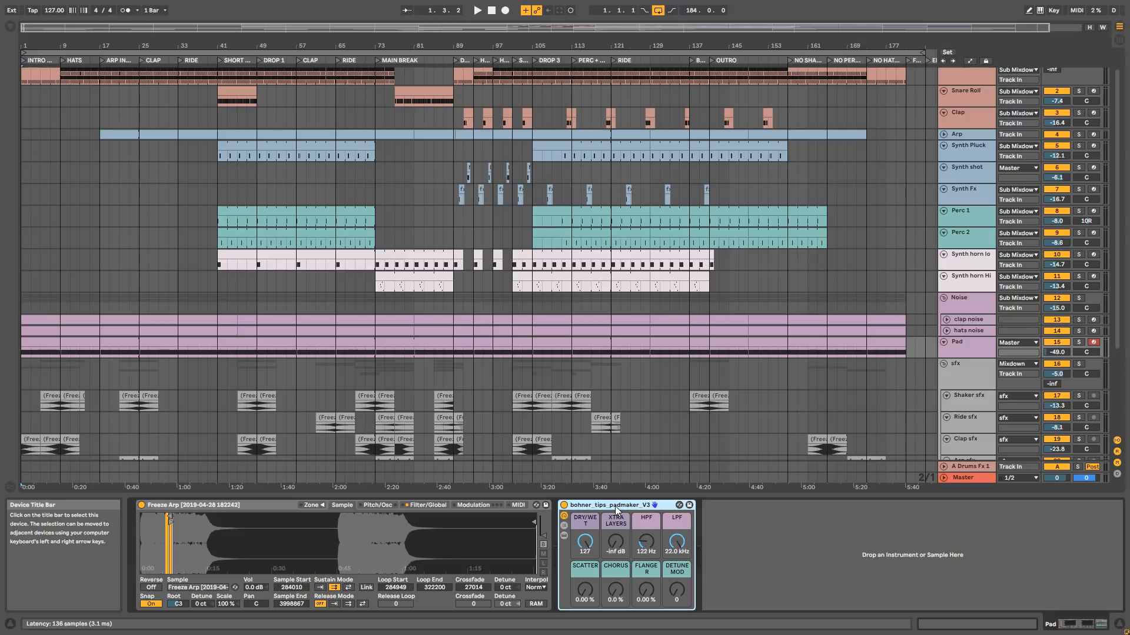
click(1079, 342)
key(space)
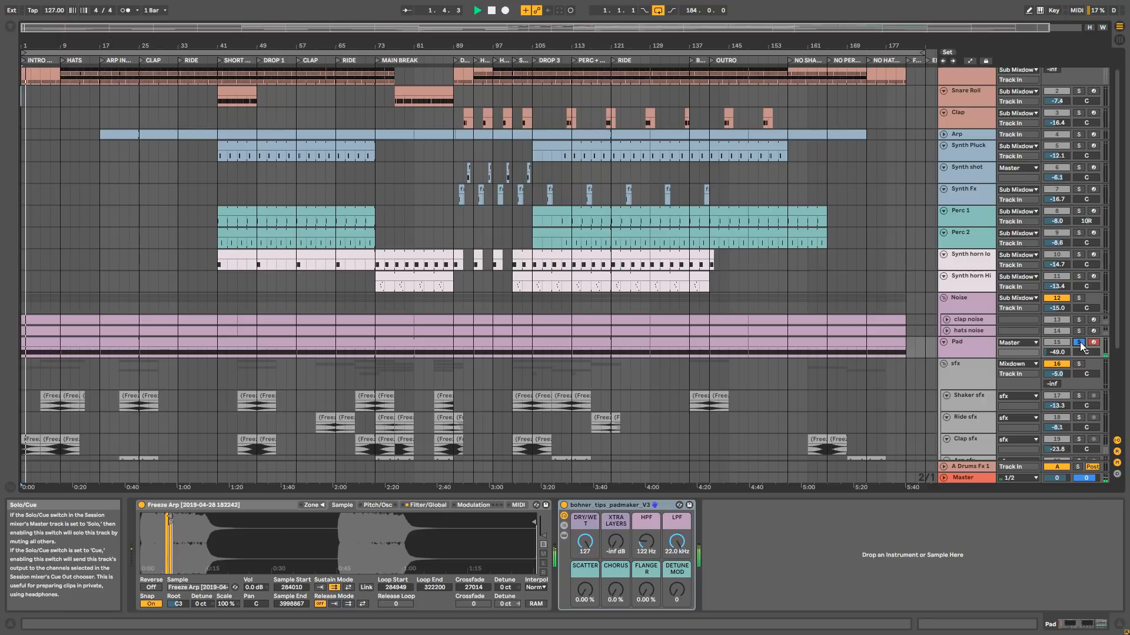
click(1079, 342)
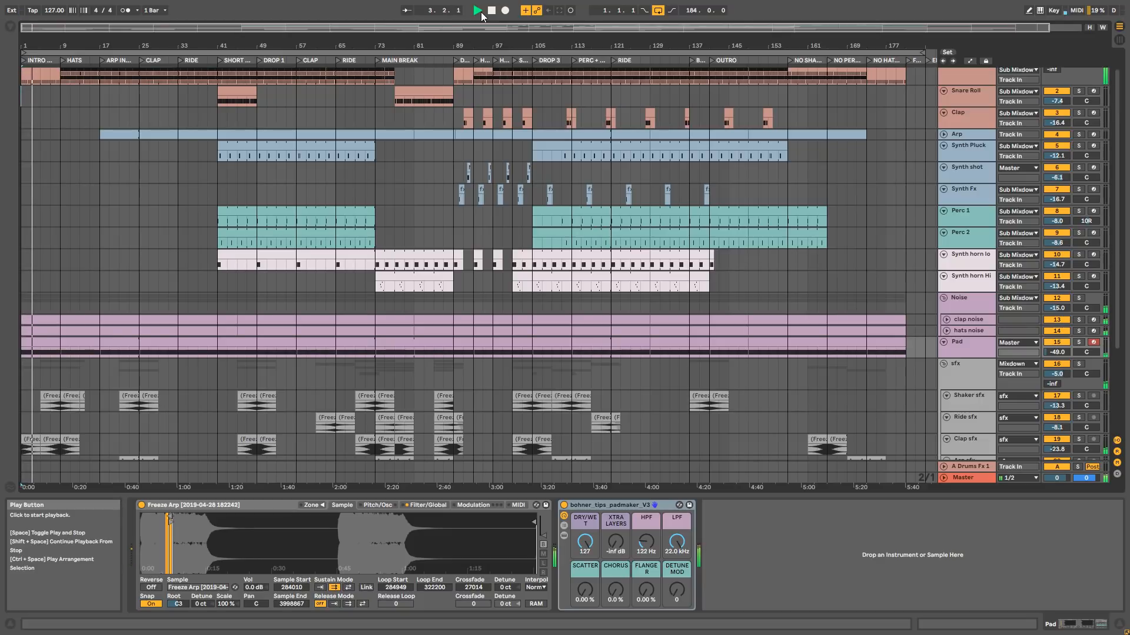
key(space)
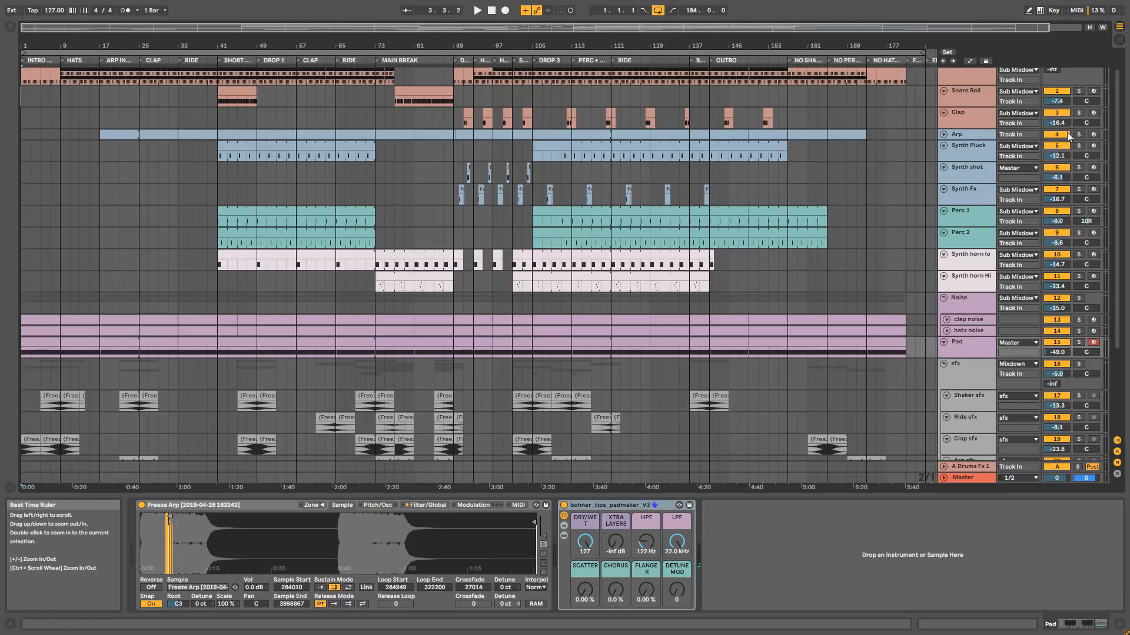
Unfold and solo the Arp track, open its first MIDI clip at bar 17 and play it.
click(961, 139)
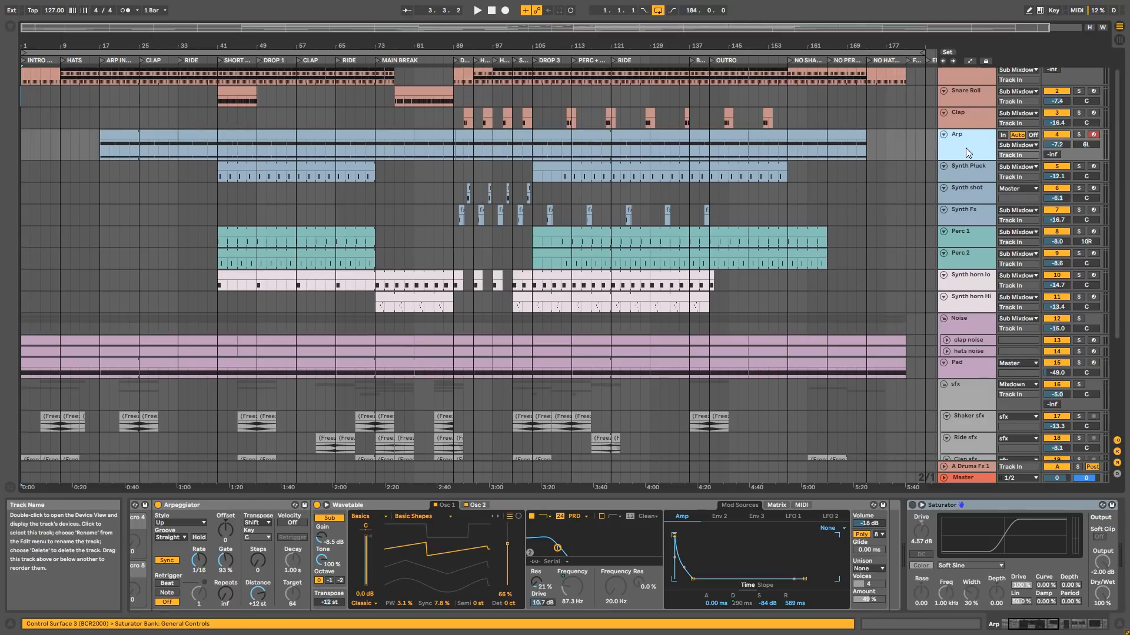
click(138, 134)
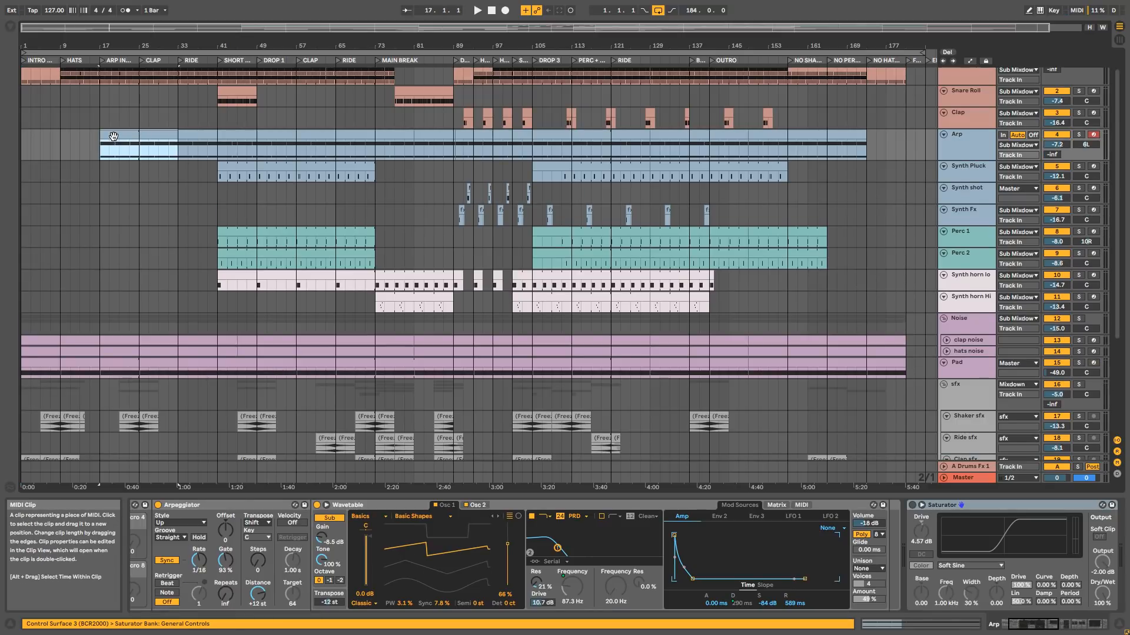
click(1078, 134)
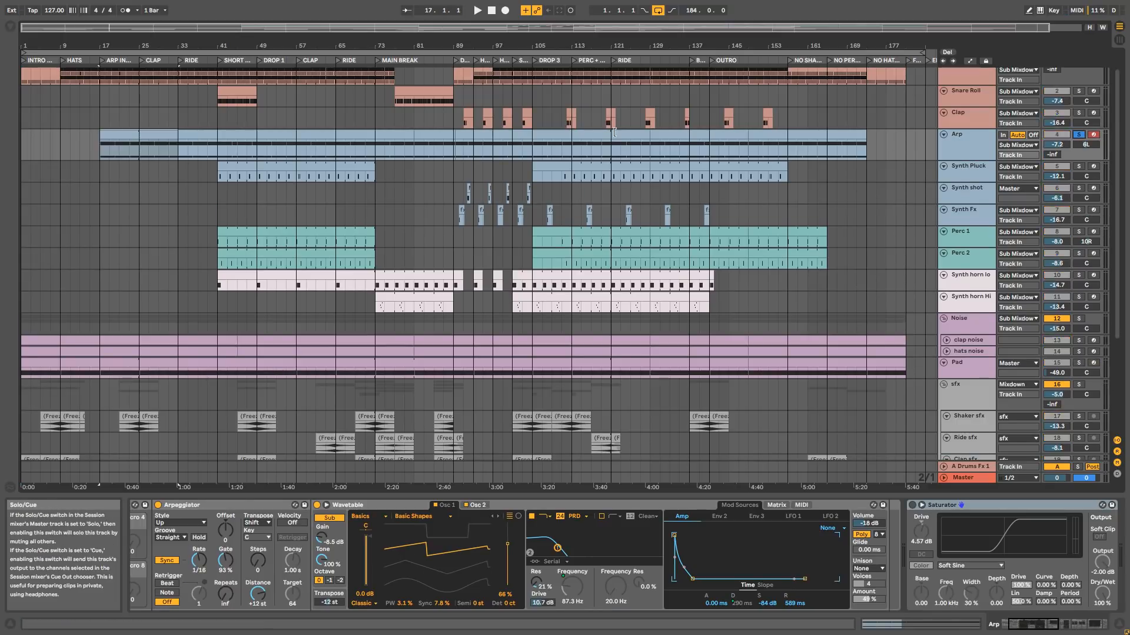
double_click(126, 149)
key(space)
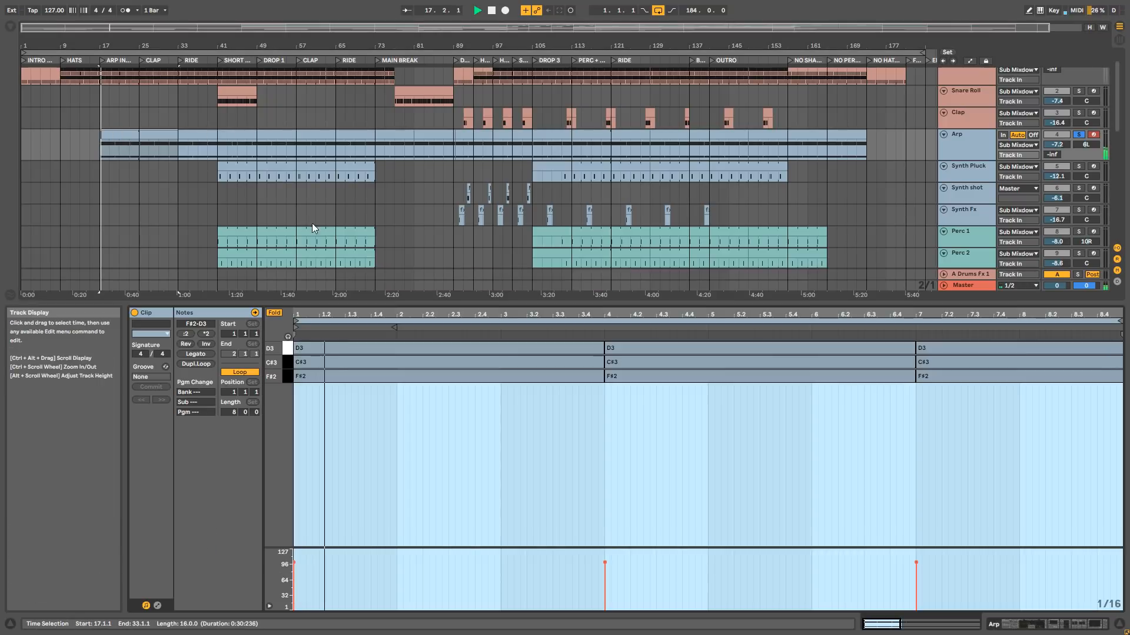
Show the Arp track's device chain from the Instrument Rack onward during playback, then stop the playback.
click(973, 139)
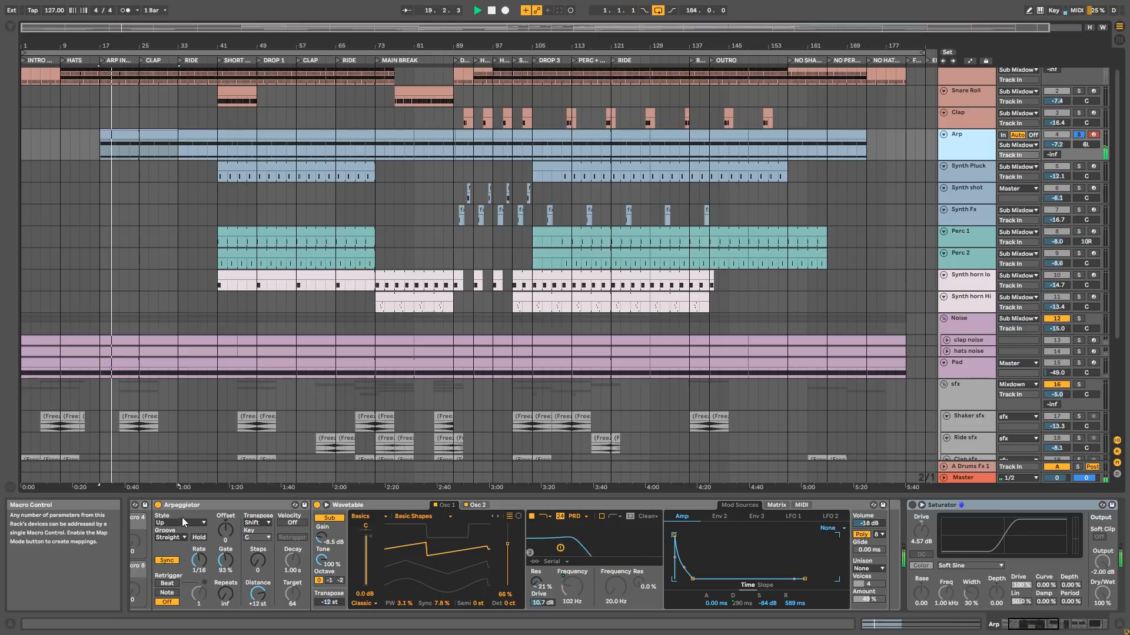
scroll(765, 529, up, 3)
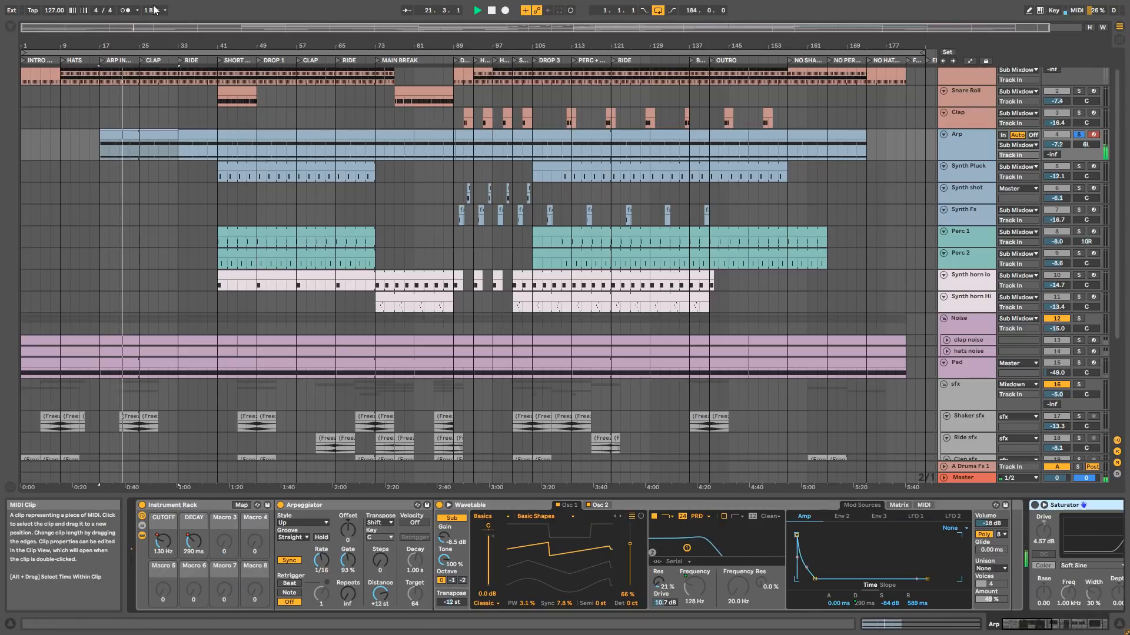
key(space)
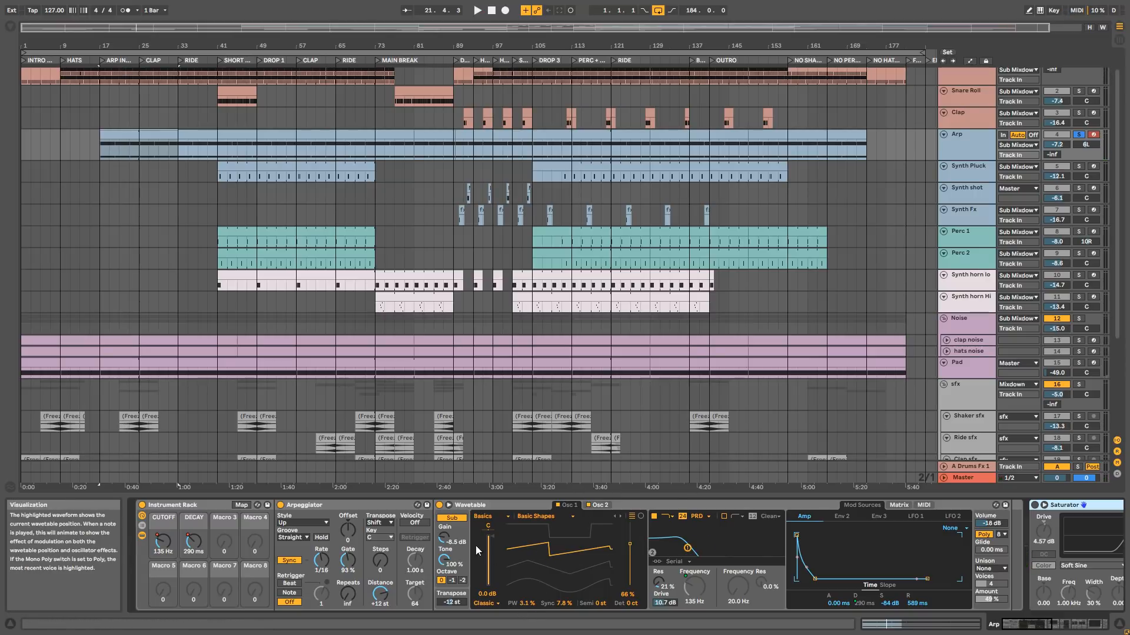
Select the Arp's Wavetable synth and show the settings of its second oscillator.
click(502, 506)
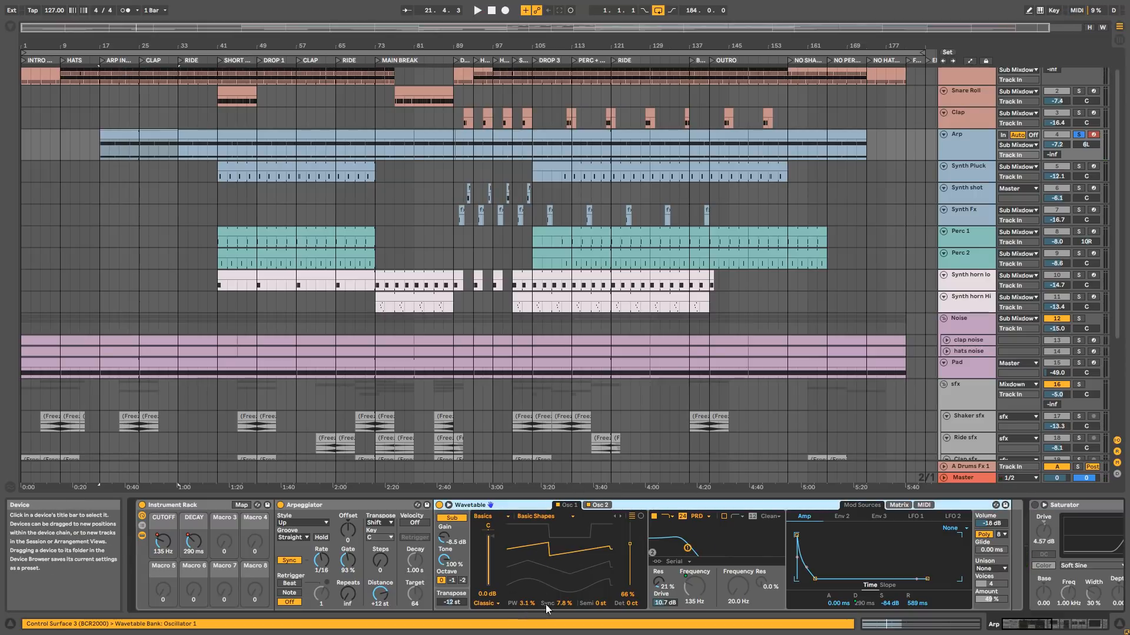
scroll(764, 559, right, 2)
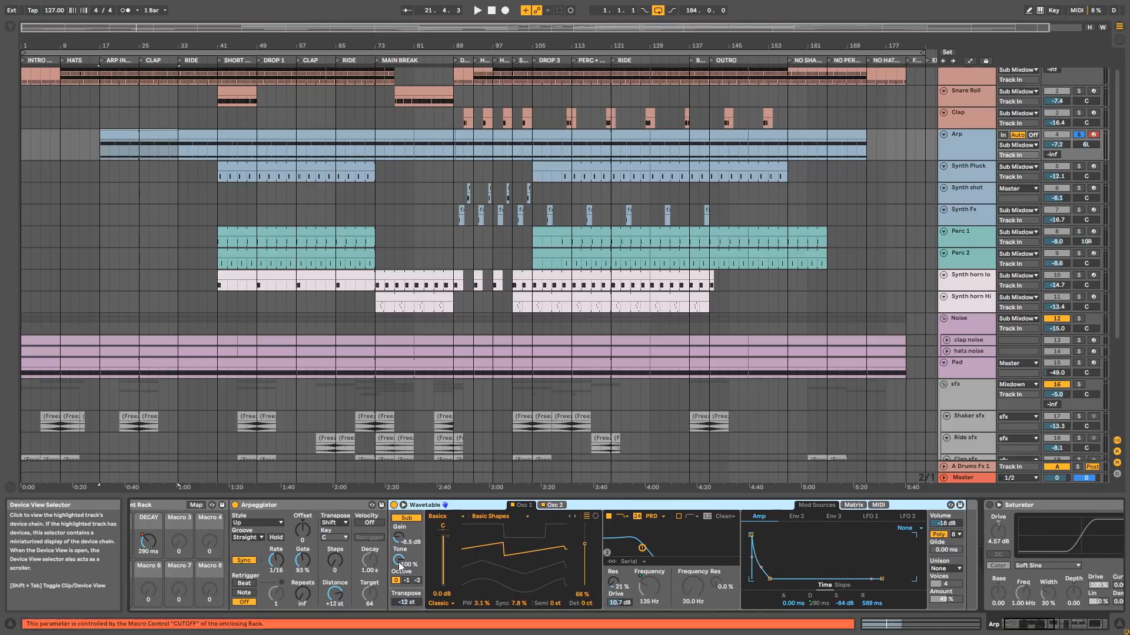
click(562, 505)
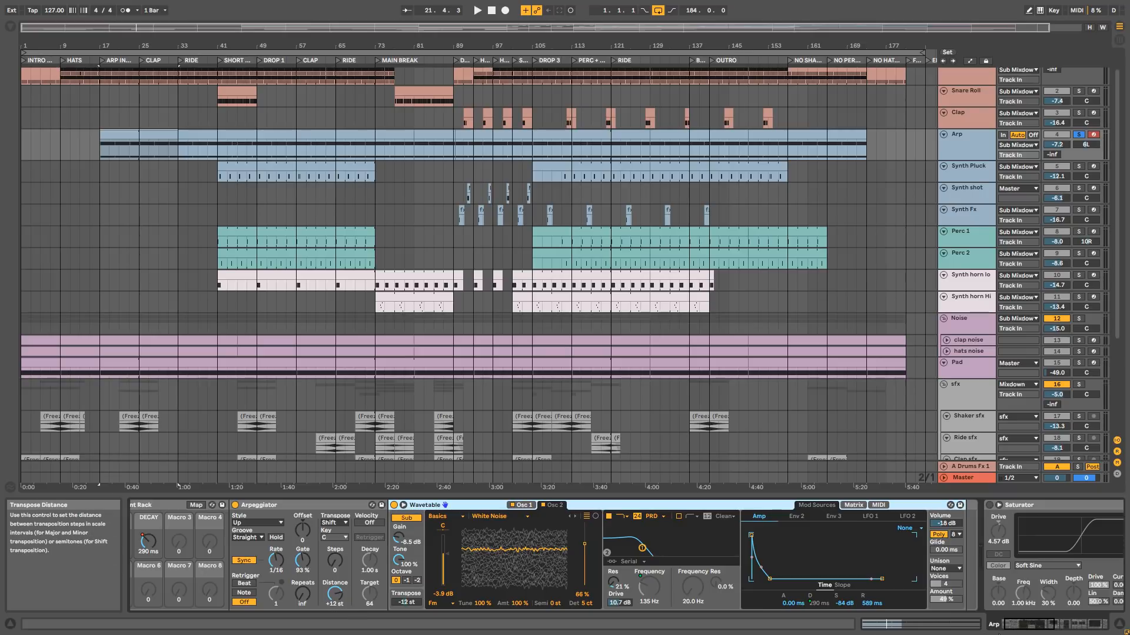
Audition the Arp with the Cutoff macro raised to 4.96 kHz and Osc 2 toggled off and on, then re-enable the overridden automation.
scroll(275, 579, left, 2)
key(space)
drag(170, 545, 170, 500)
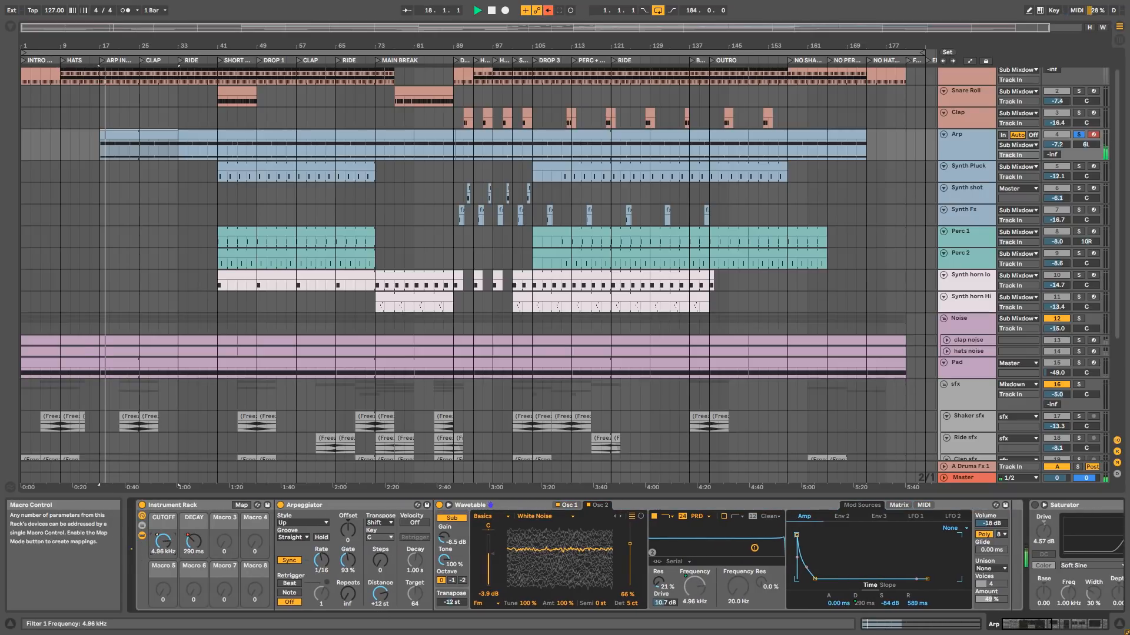
click(588, 505)
click(588, 505)
key(space)
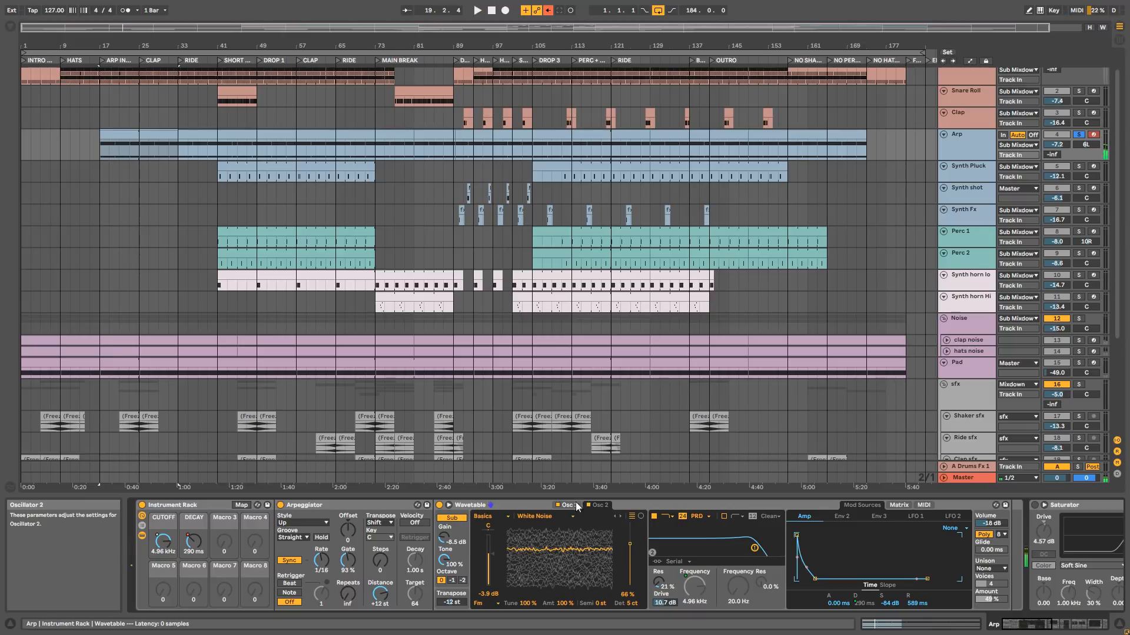
click(550, 11)
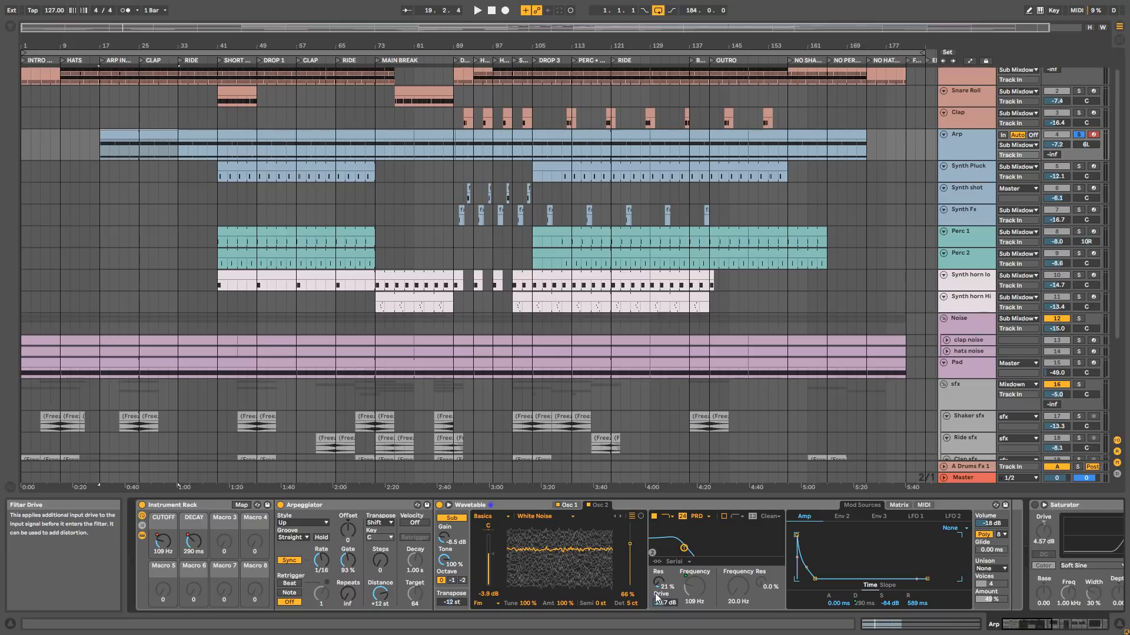
Show the Wavetable's first oscillator and look through the options of its first filter.
click(570, 506)
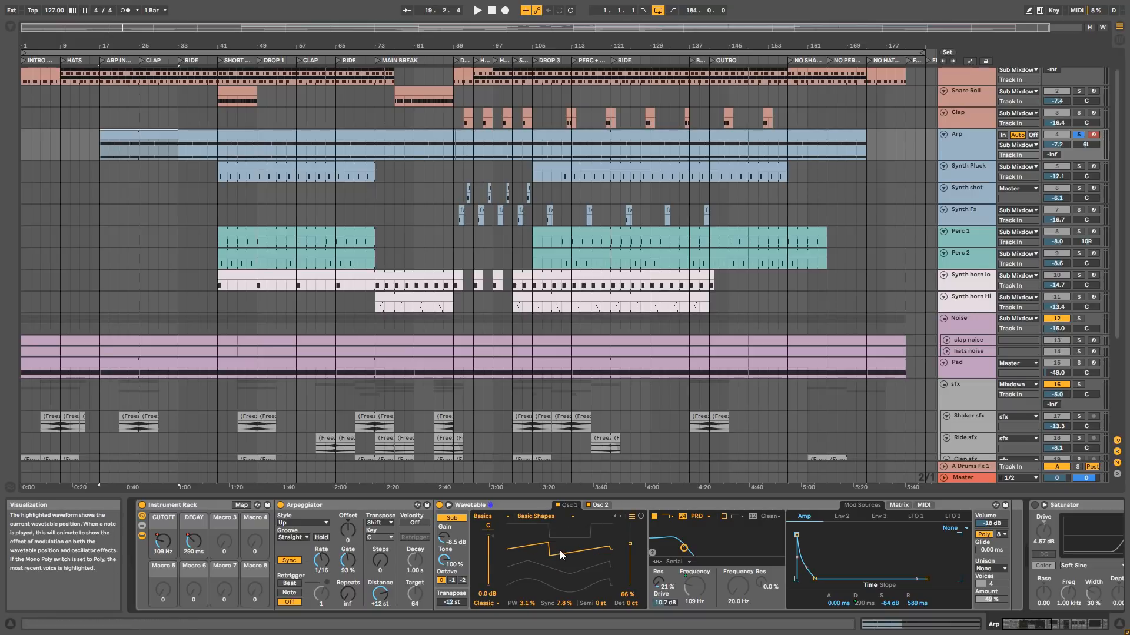
key(space)
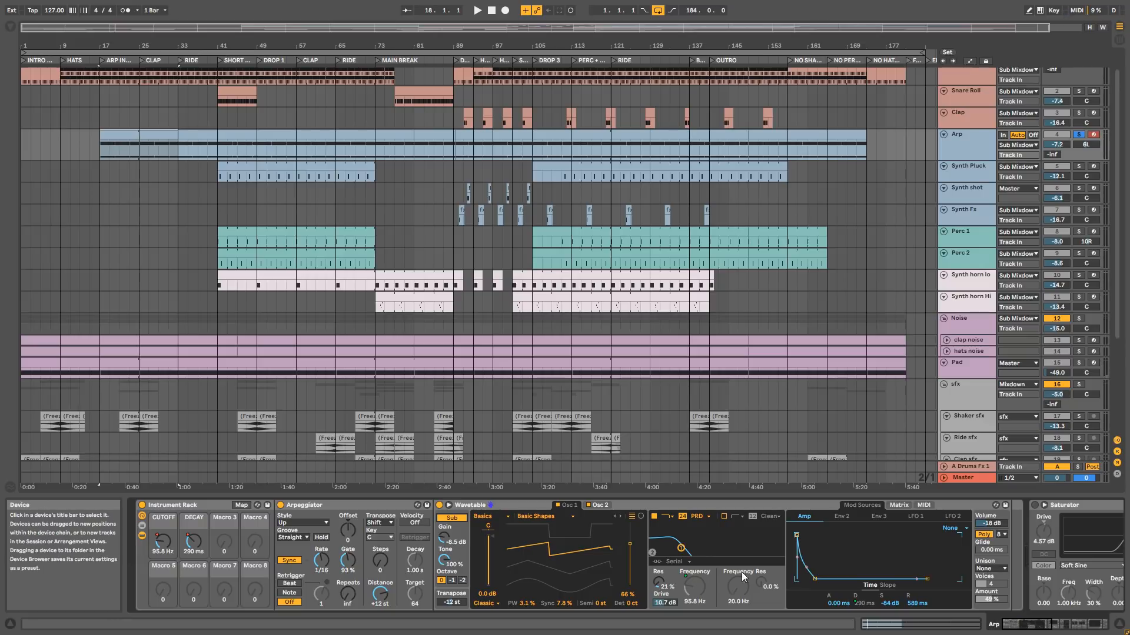
click(704, 517)
click(700, 559)
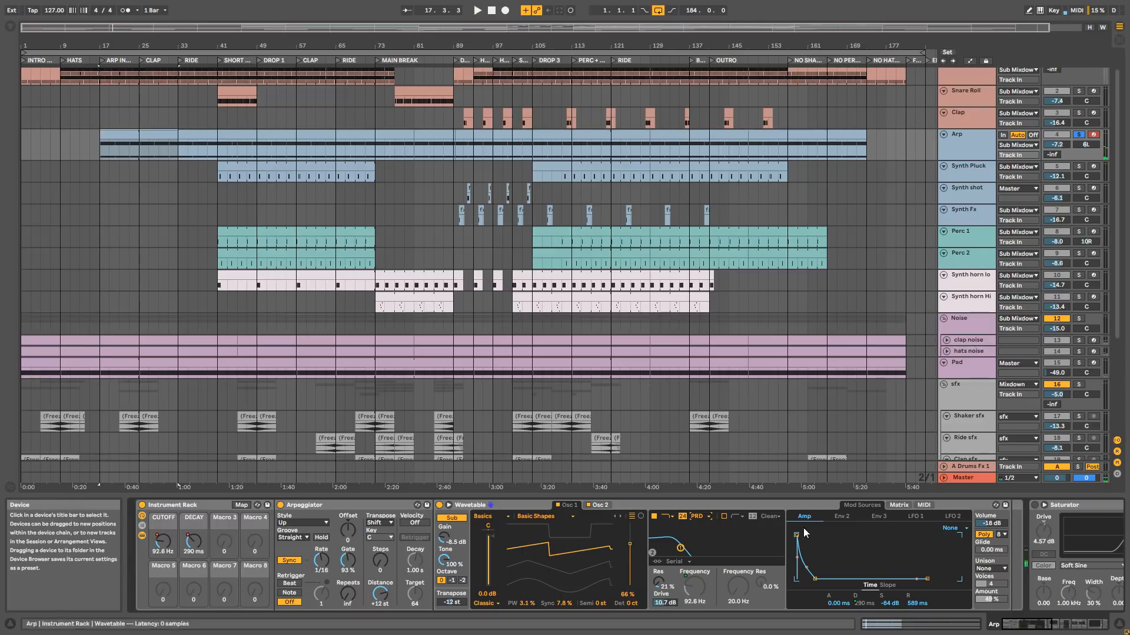
Check the Wavetable's modulation matrix, return to its modulation sources and play the Arp from bar 17.
click(897, 506)
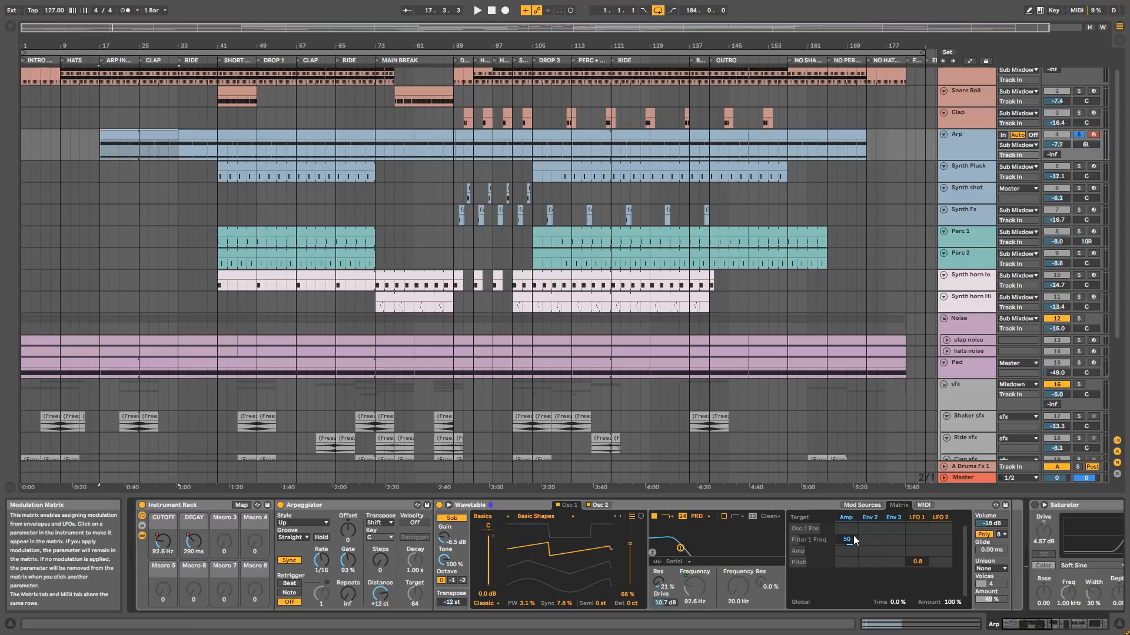
click(860, 506)
key(space)
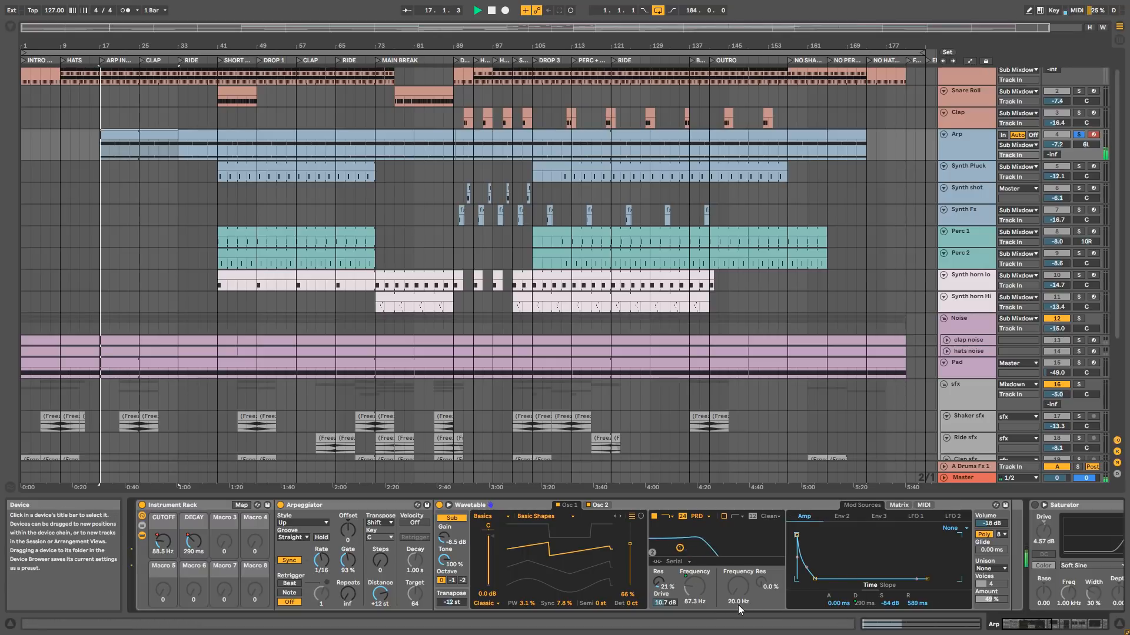
Play the soloed Arp while varying its rack's DECAY and CUTOFF macros, and re-enable the overridden automation.
key(space)
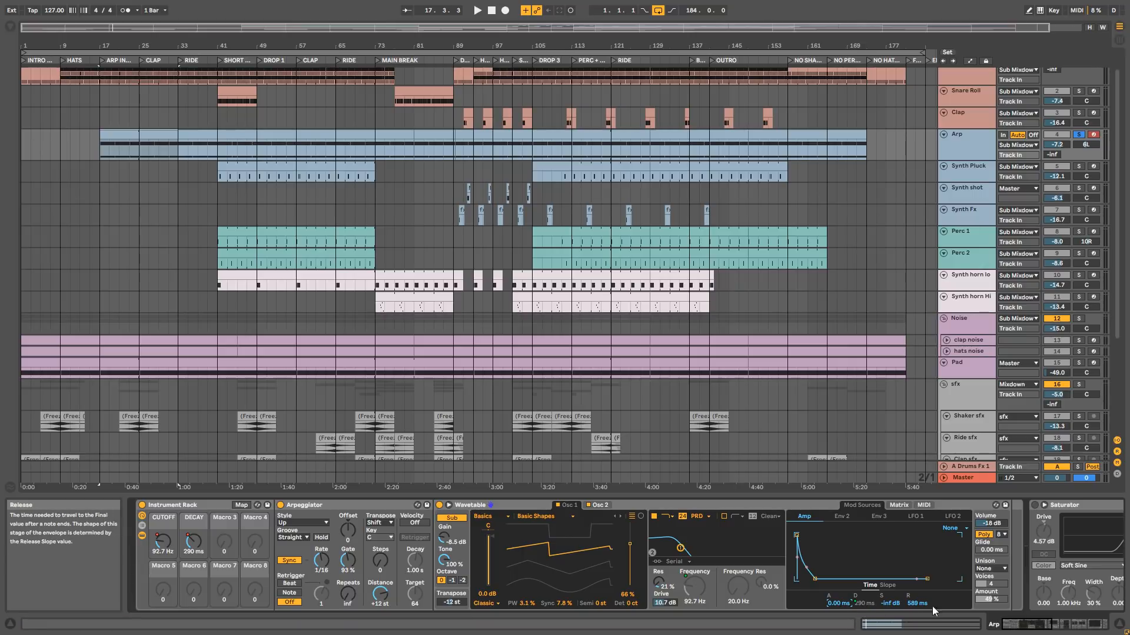
key(space)
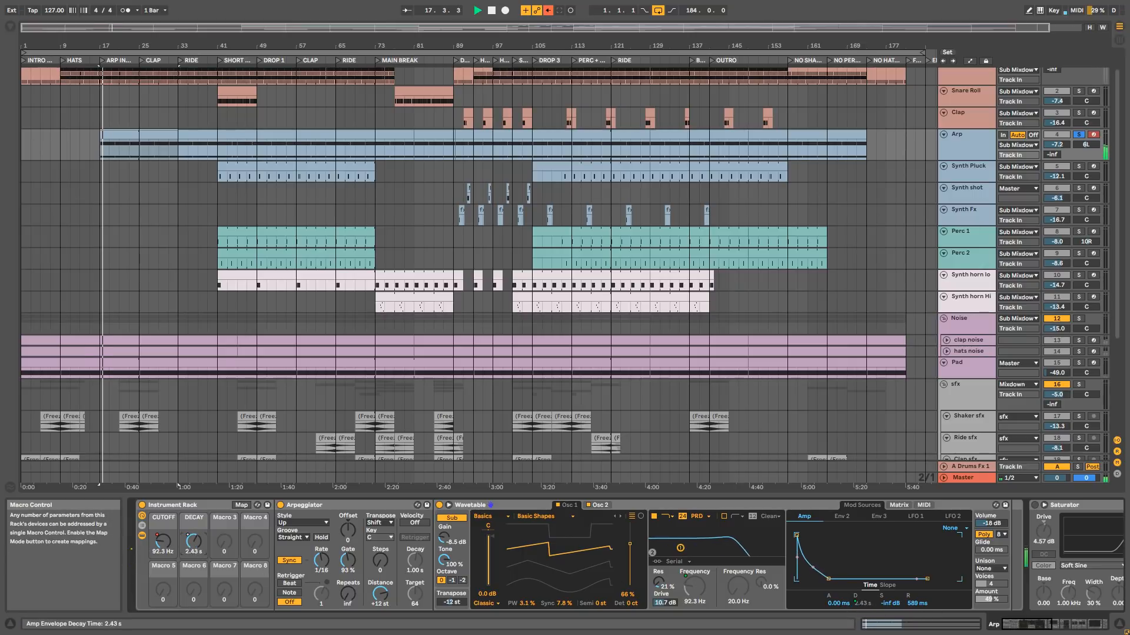
key(space)
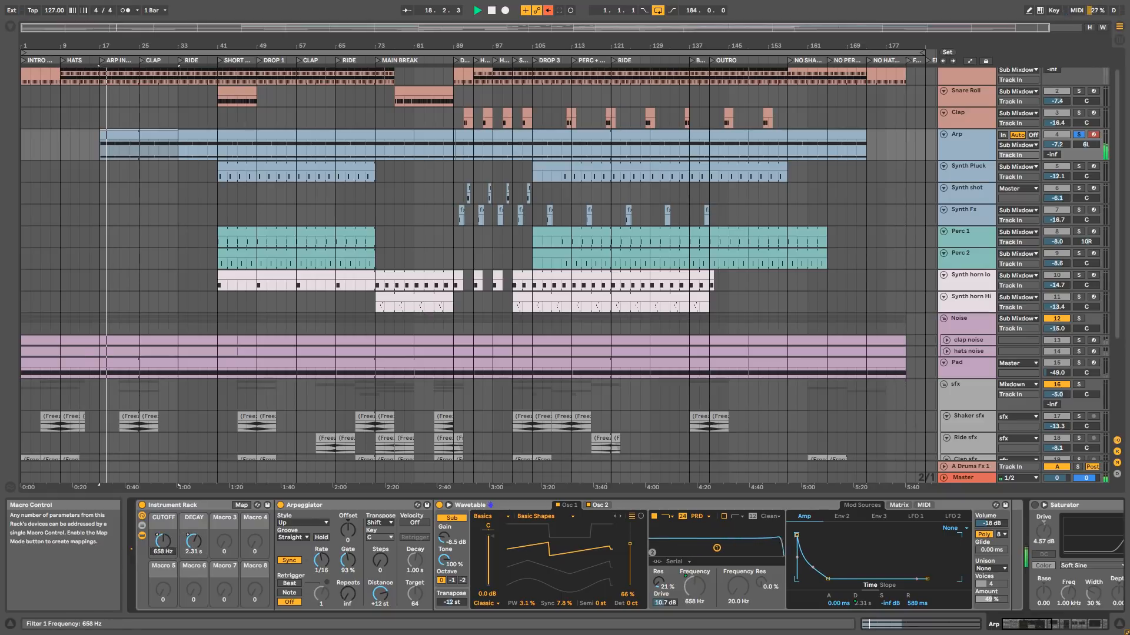
key(space)
click(547, 10)
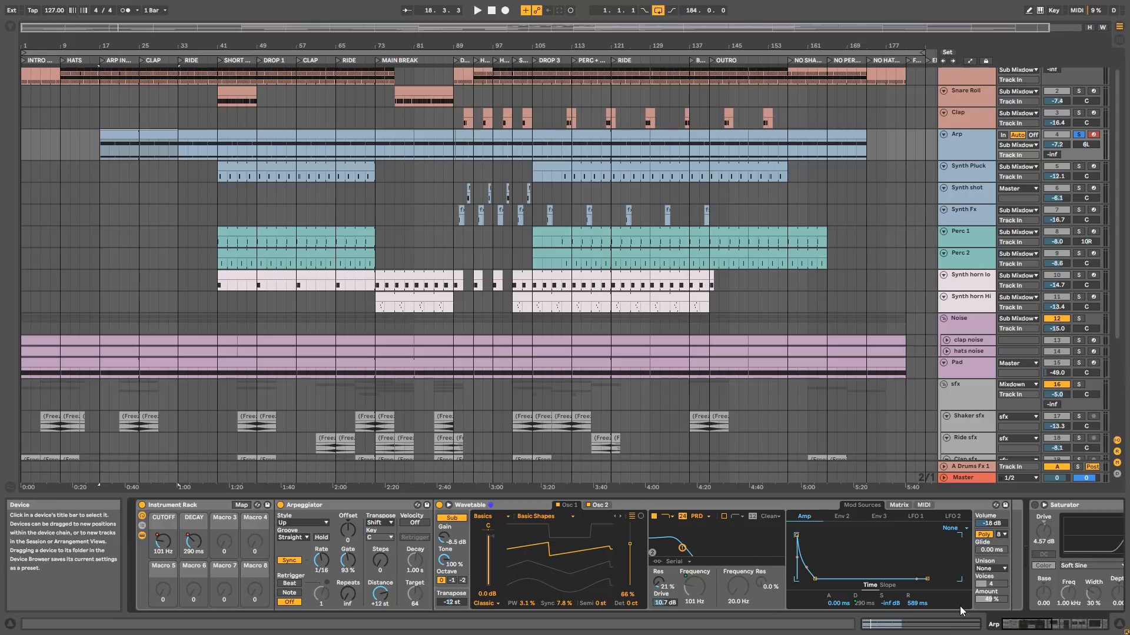
Audition the Arp with LFO 1's pitch amount set to 0 in Wavetable's modulation matrix, and undo that change.
click(898, 504)
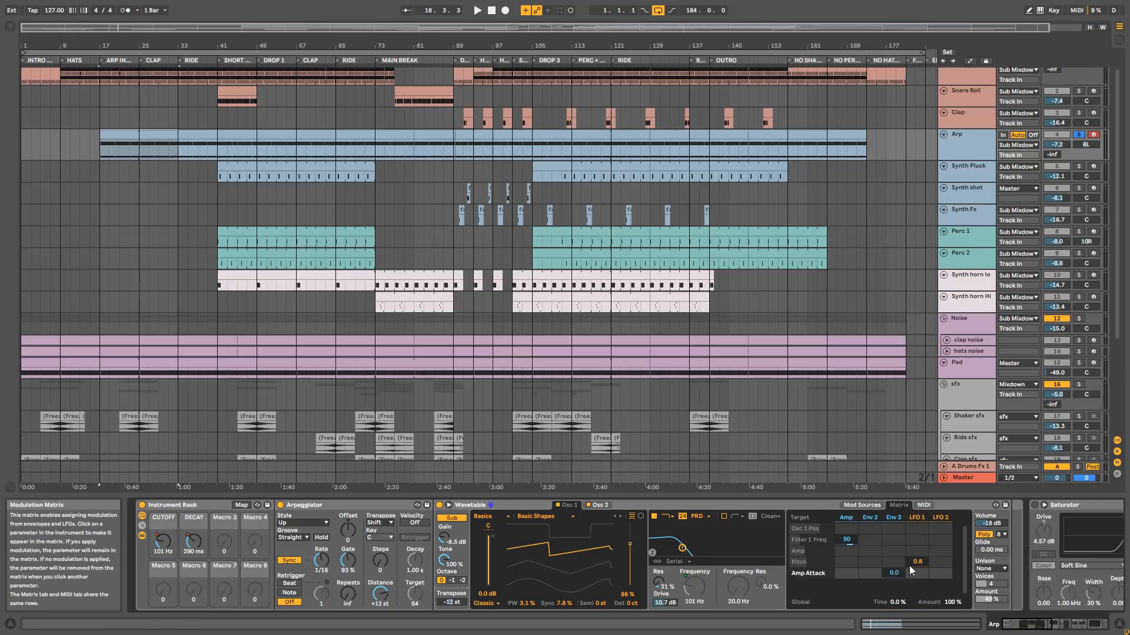
click(919, 518)
click(898, 507)
key(space)
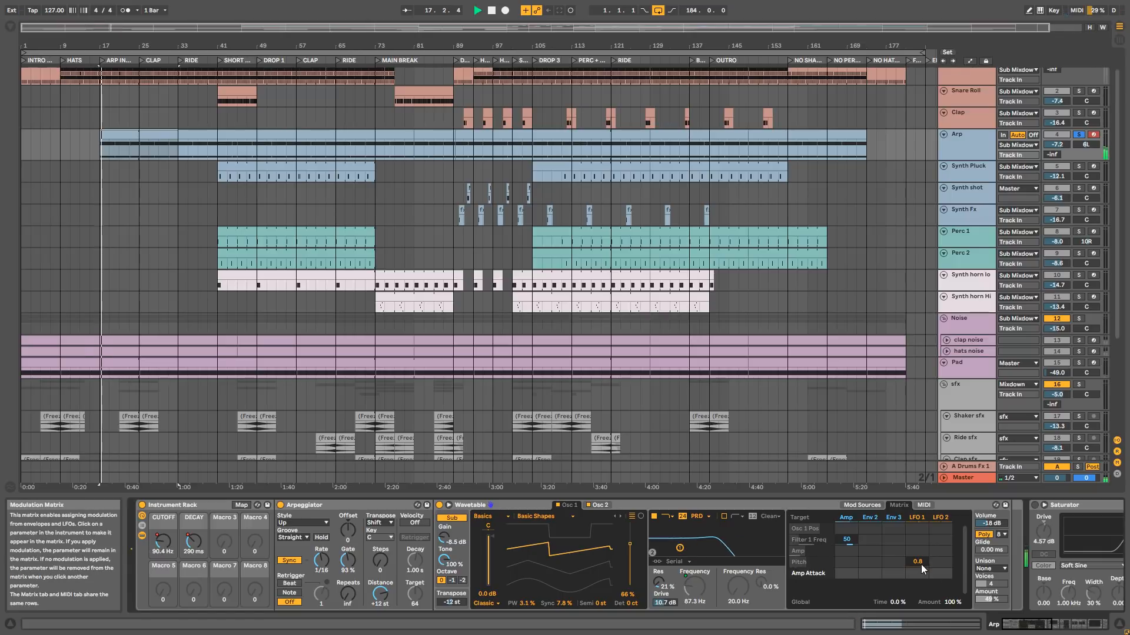
drag(920, 564, 920, 573)
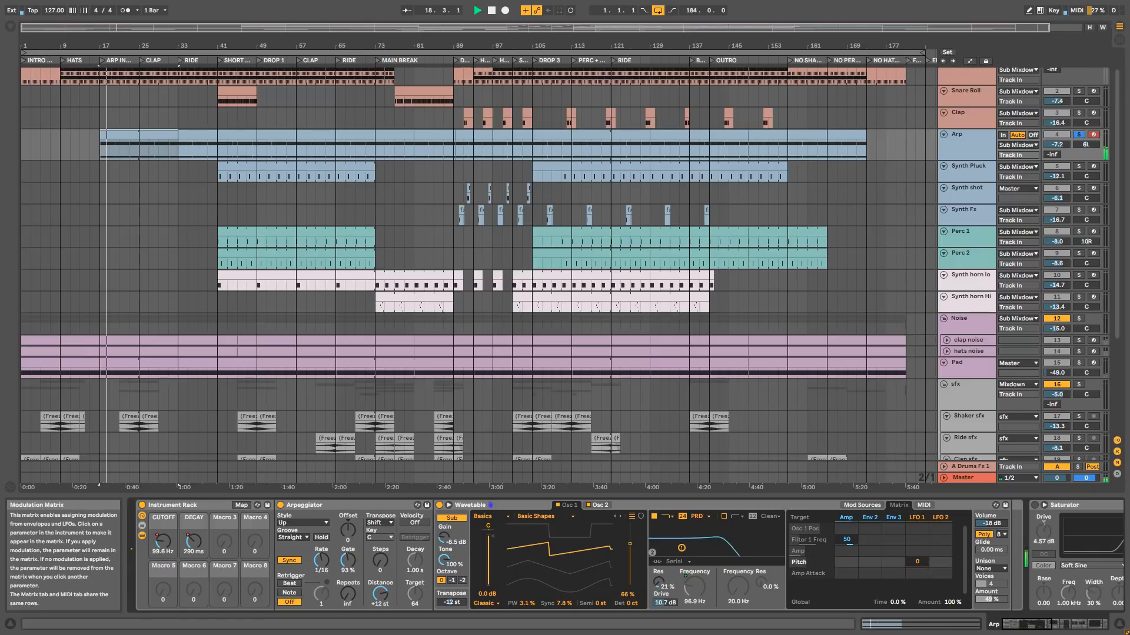
key(ctrl+z)
key(space)
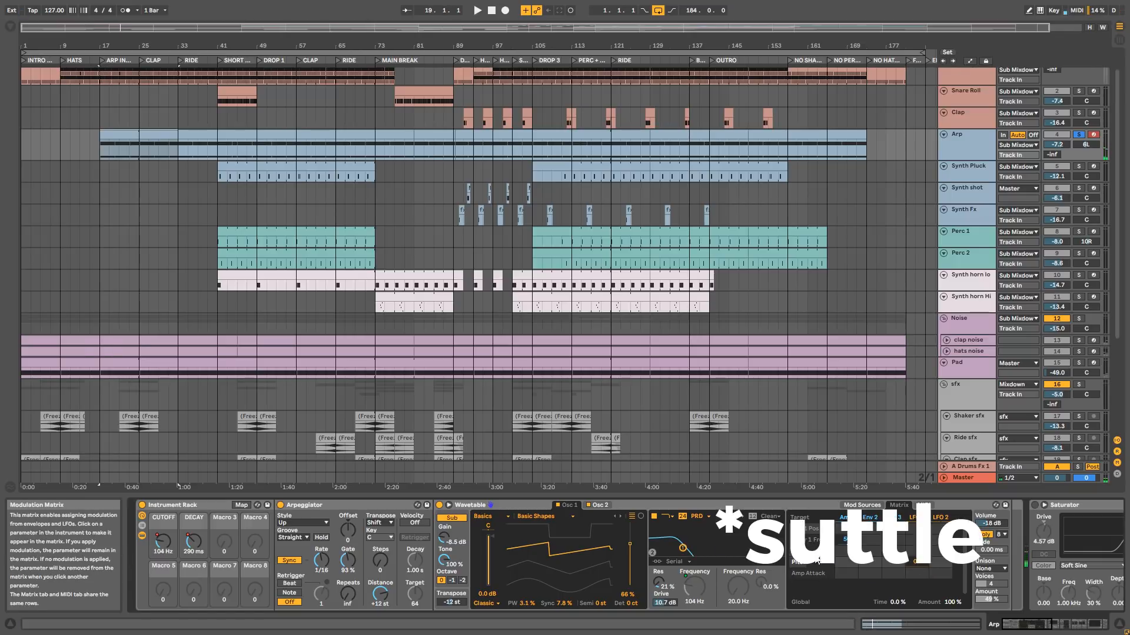
mouse_move(1035, 626)
mouse_down()
mouse_move(1065, 631)
mouse_move(1009, 626)
mouse_move(1071, 625)
mouse_move(1053, 629)
mouse_up()
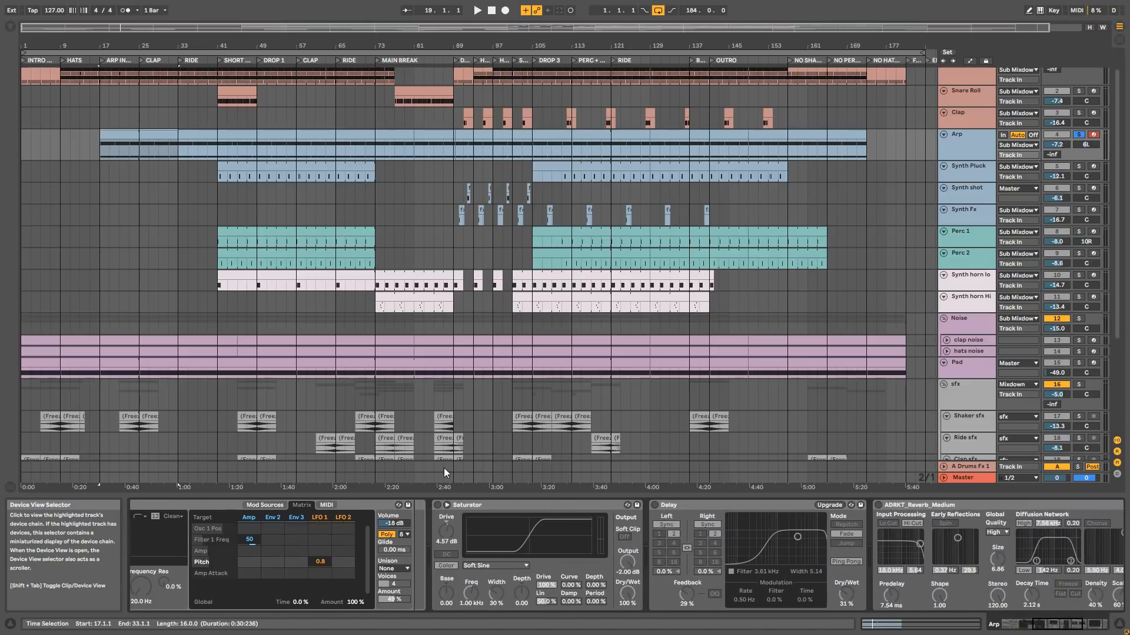
click(436, 505)
click(437, 505)
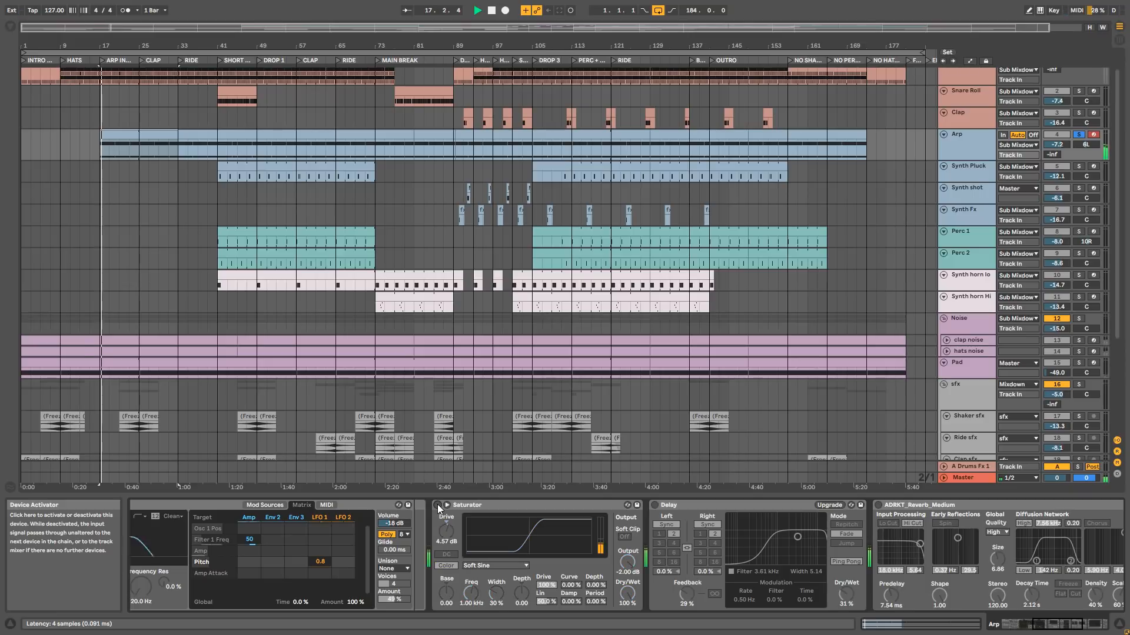
click(437, 504)
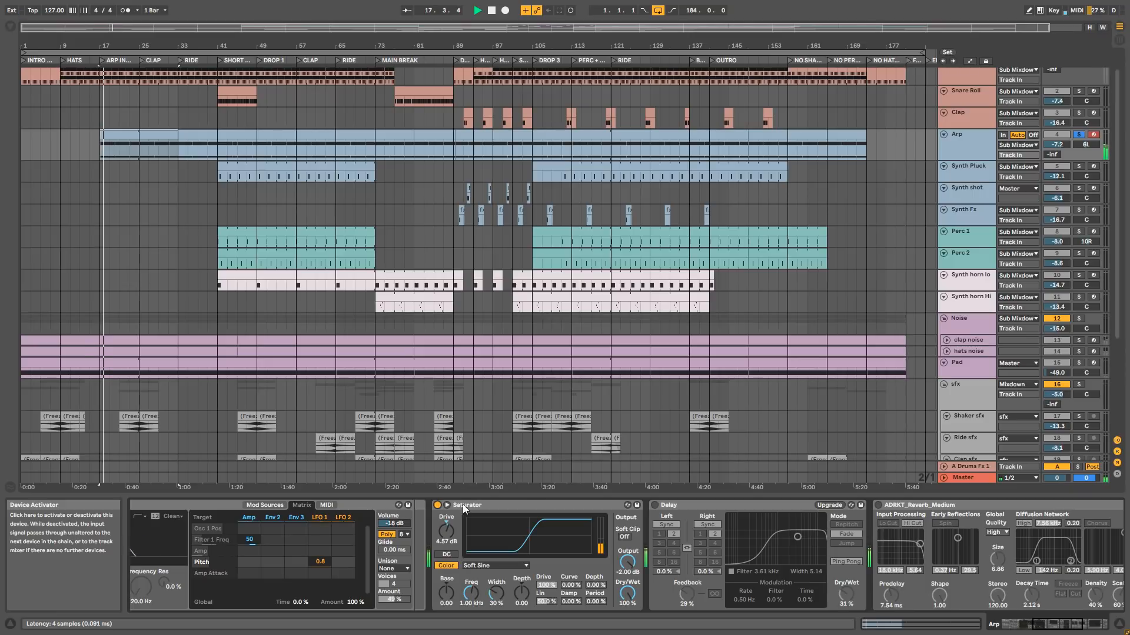
click(657, 505)
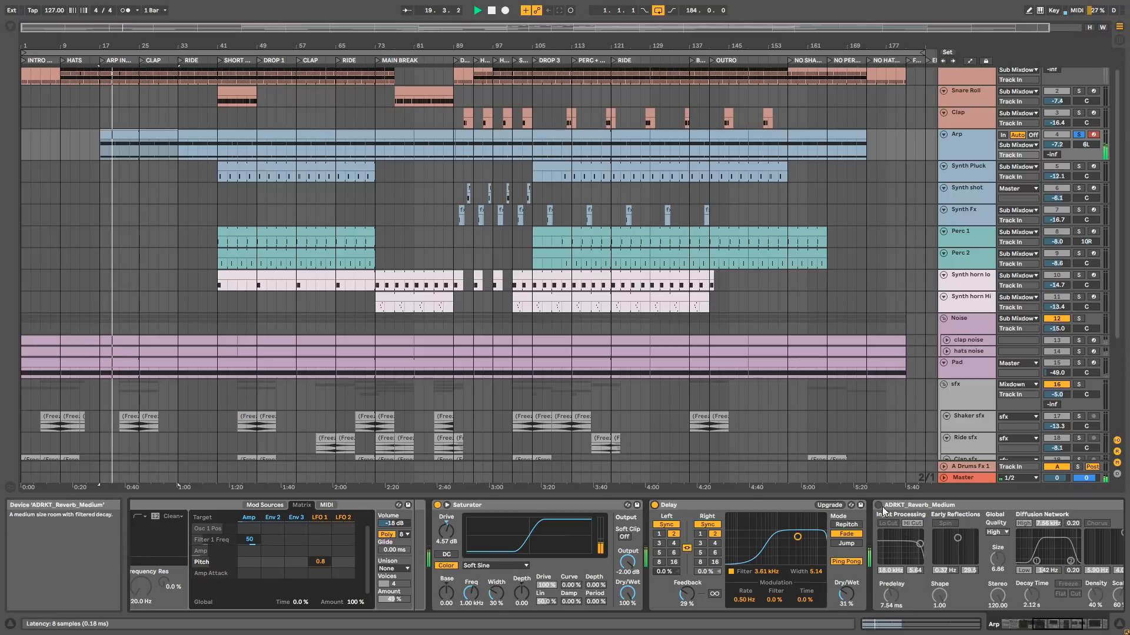
Activate the ADRKT_Reverb_Medium and EQ Eight on the Arp track during playback, and stop the playback.
click(1079, 629)
click(1080, 628)
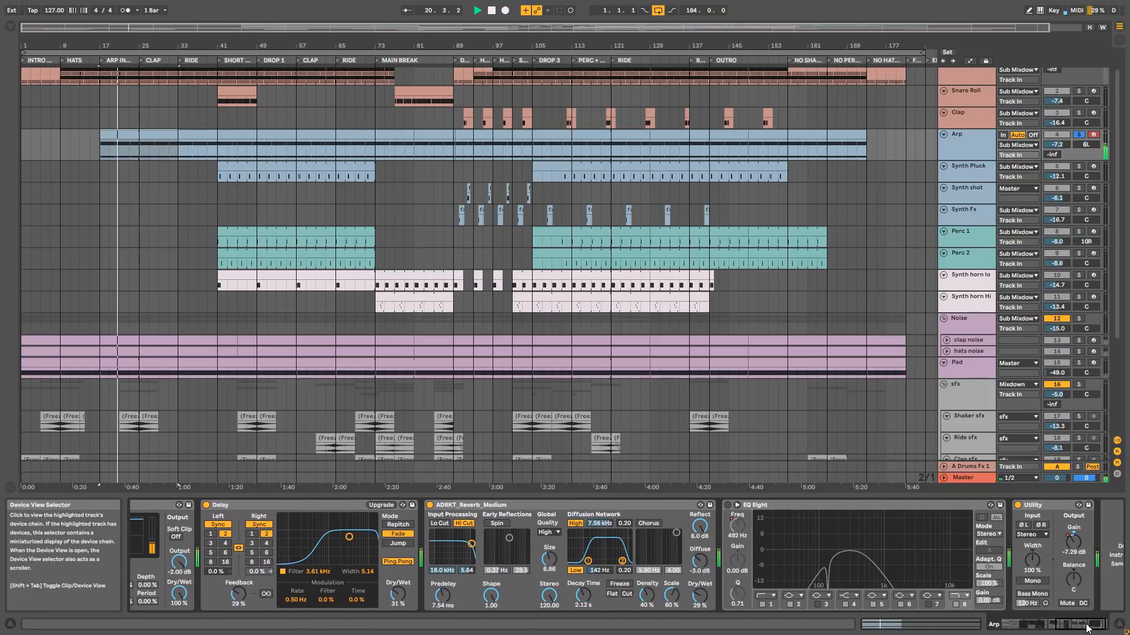
click(727, 505)
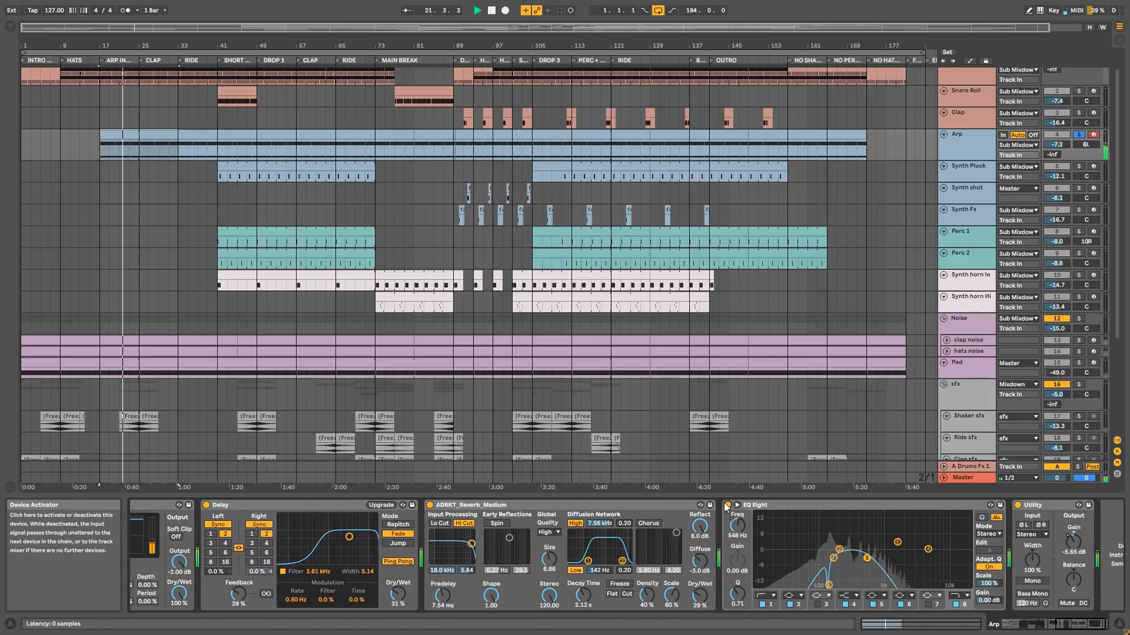
key(space)
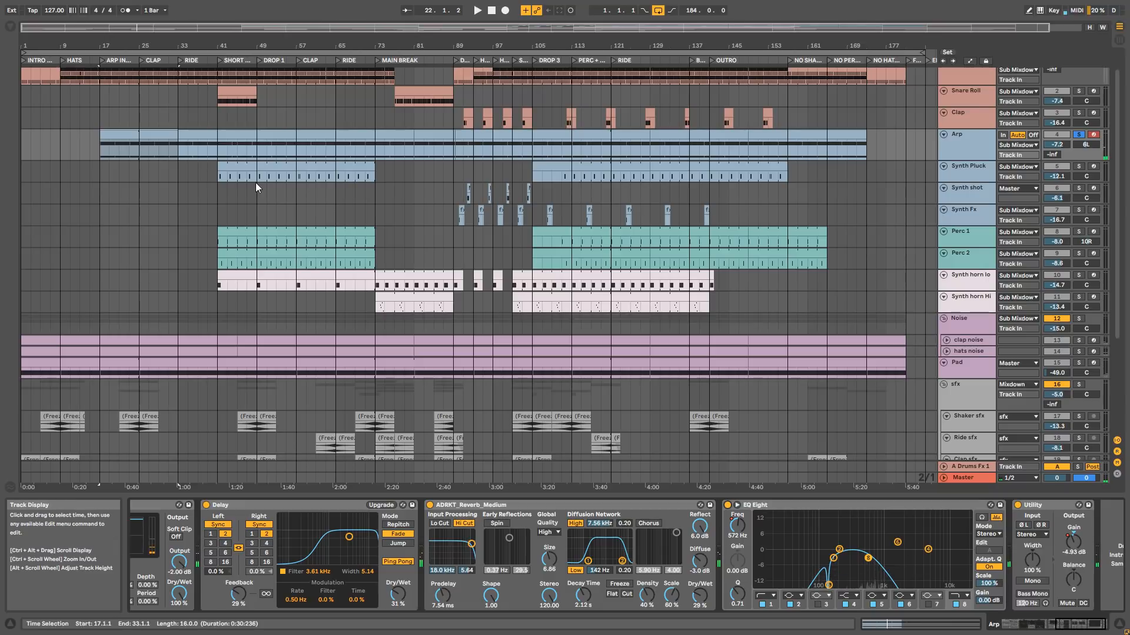
Play the Arp track from bar 53 and review its device chain from the EQ Eight back to the Instrument Rack.
click(276, 191)
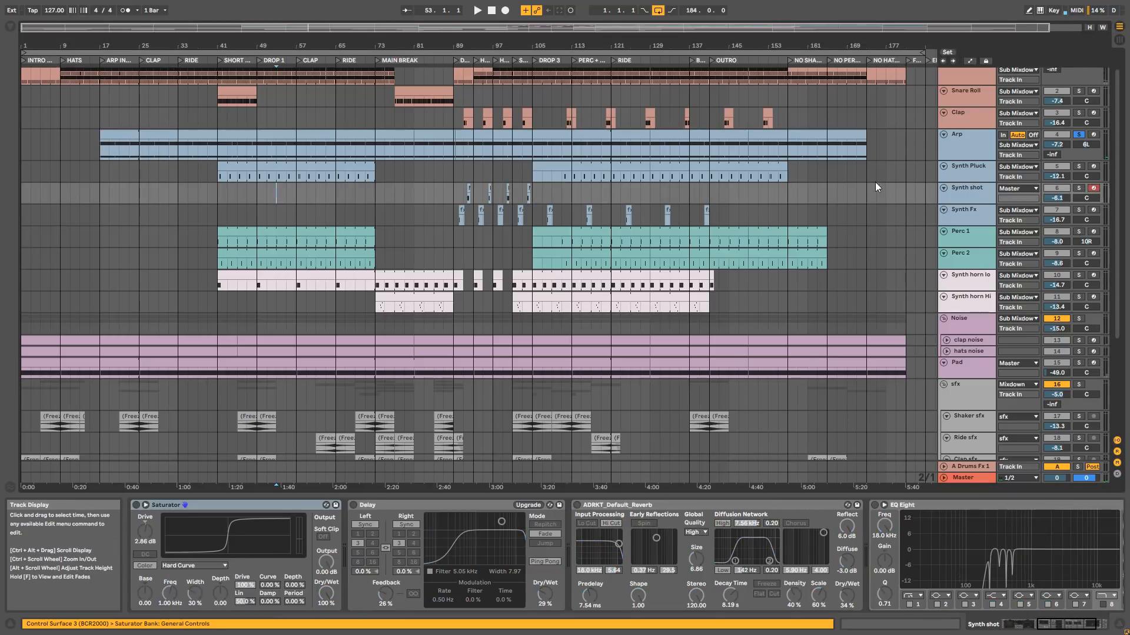
click(960, 141)
click(1087, 625)
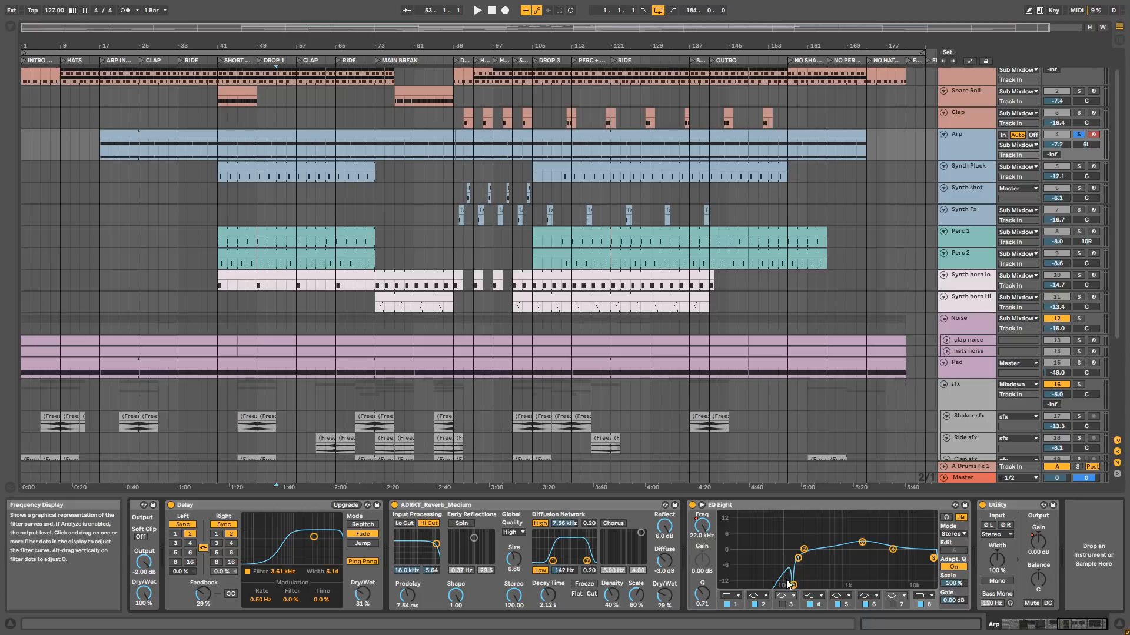
key(space)
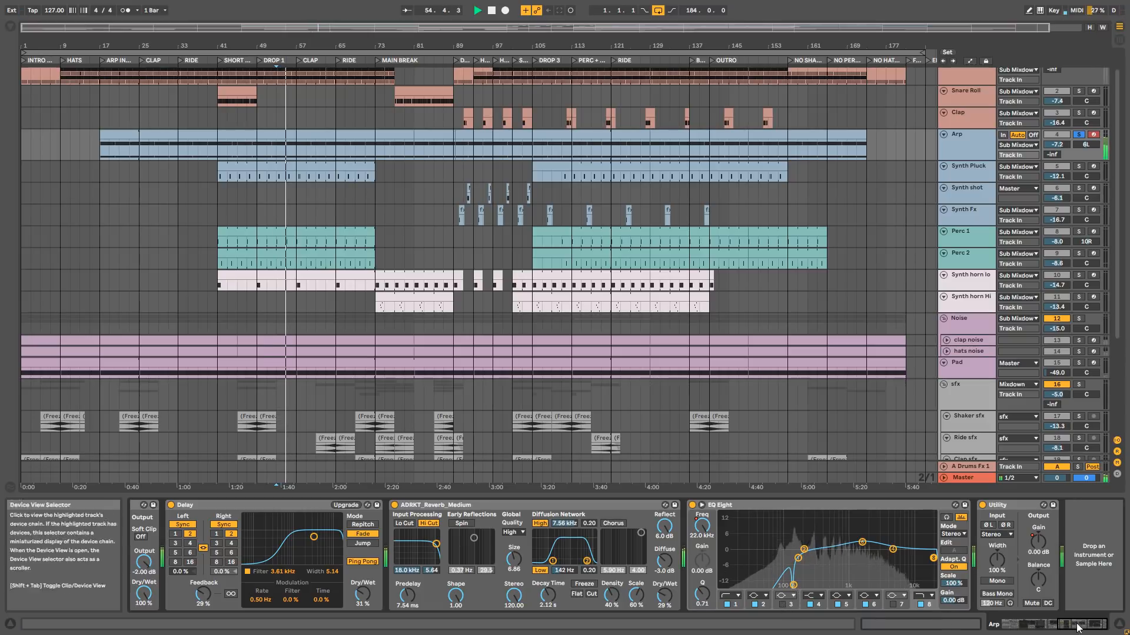
click(1053, 625)
drag(1053, 628, 1010, 625)
key(space)
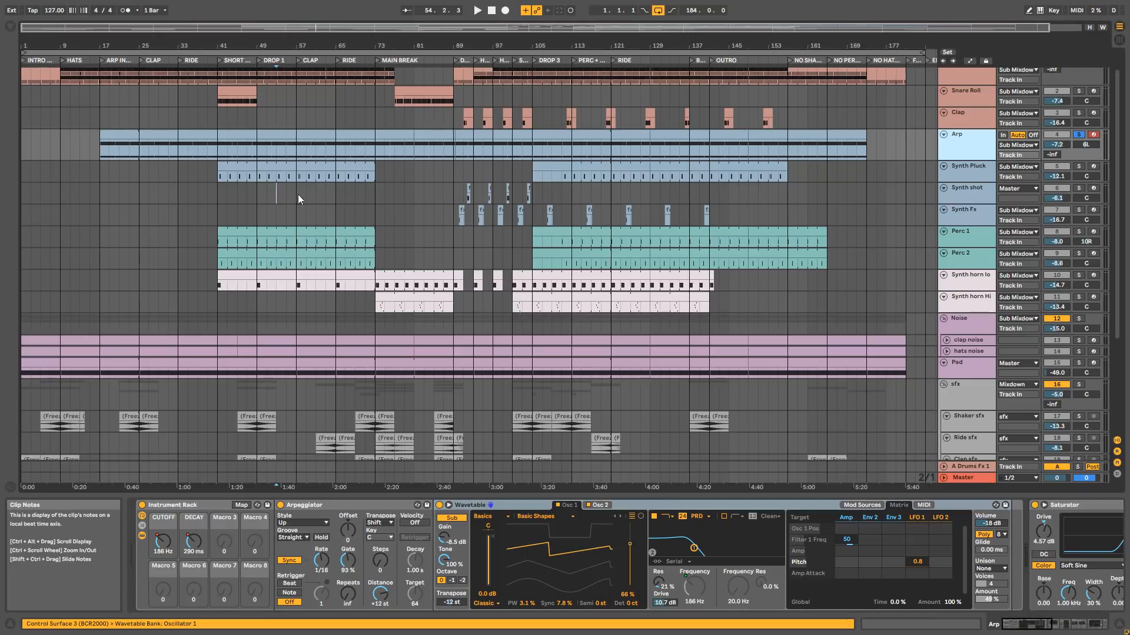
Solo the Synth Pluck track and select its first clip at SHORT BREAK 1.
click(964, 168)
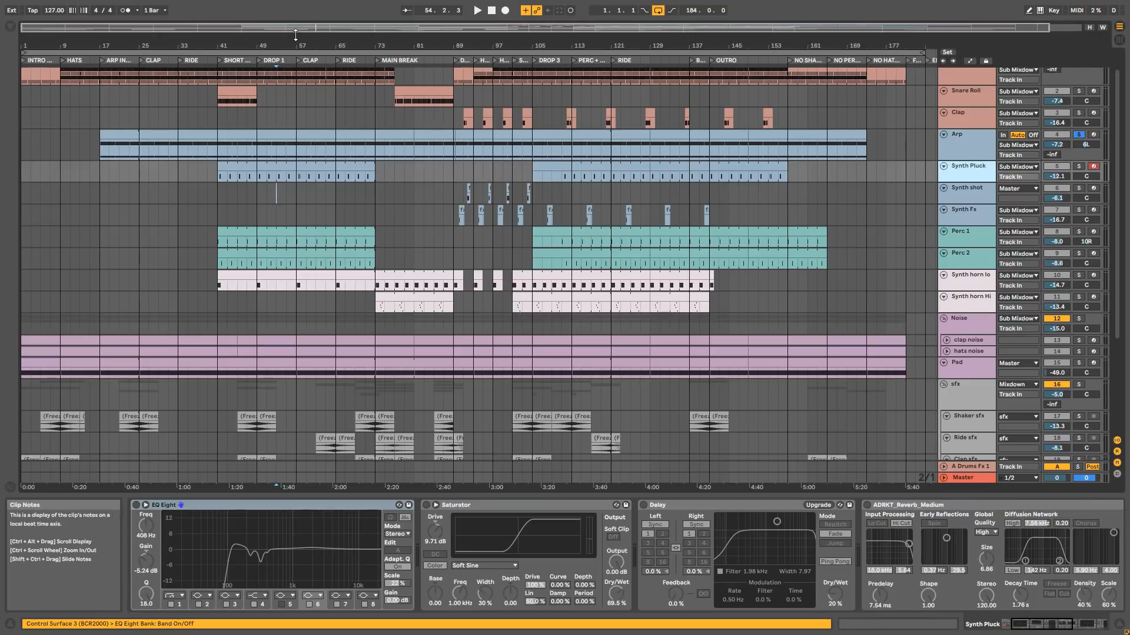
drag(296, 36, 376, 153)
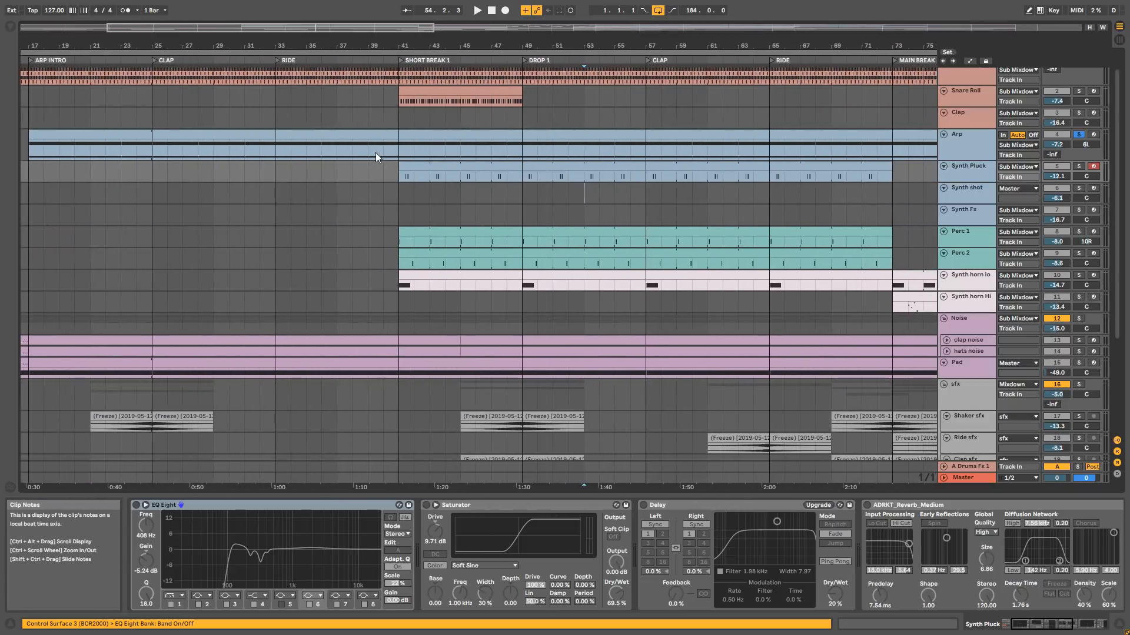
click(407, 169)
key(s)
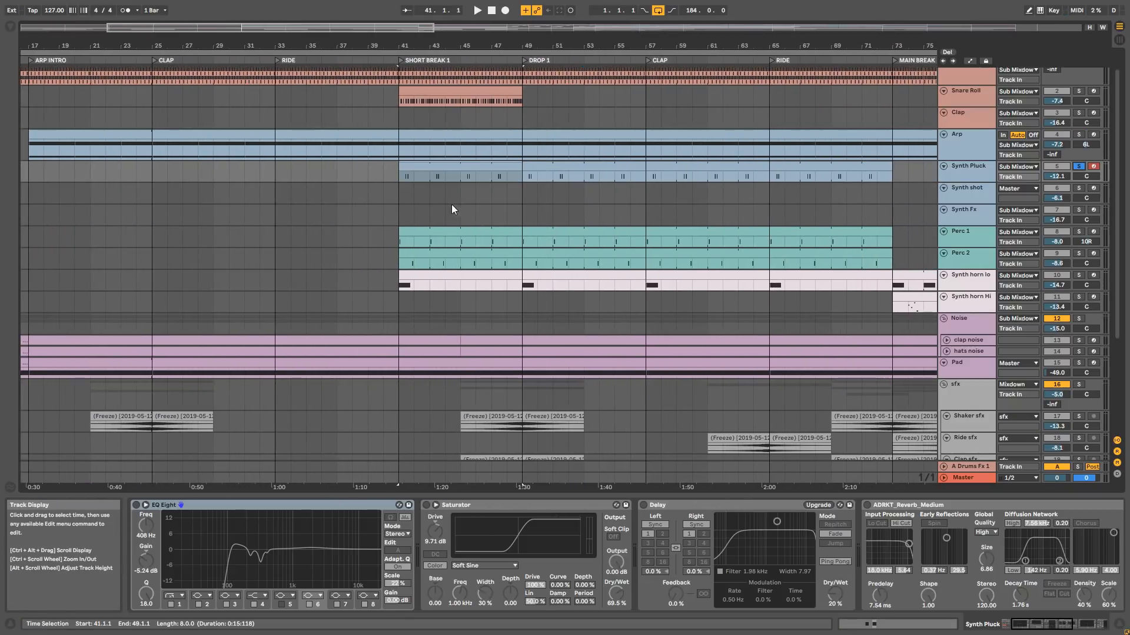
Play the Synth Pluck from bar 41 with its effects bypassed and examine the AYNIL_Sangiu Synth Shot instrument's macros.
key(space)
drag(412, 45, 538, 83)
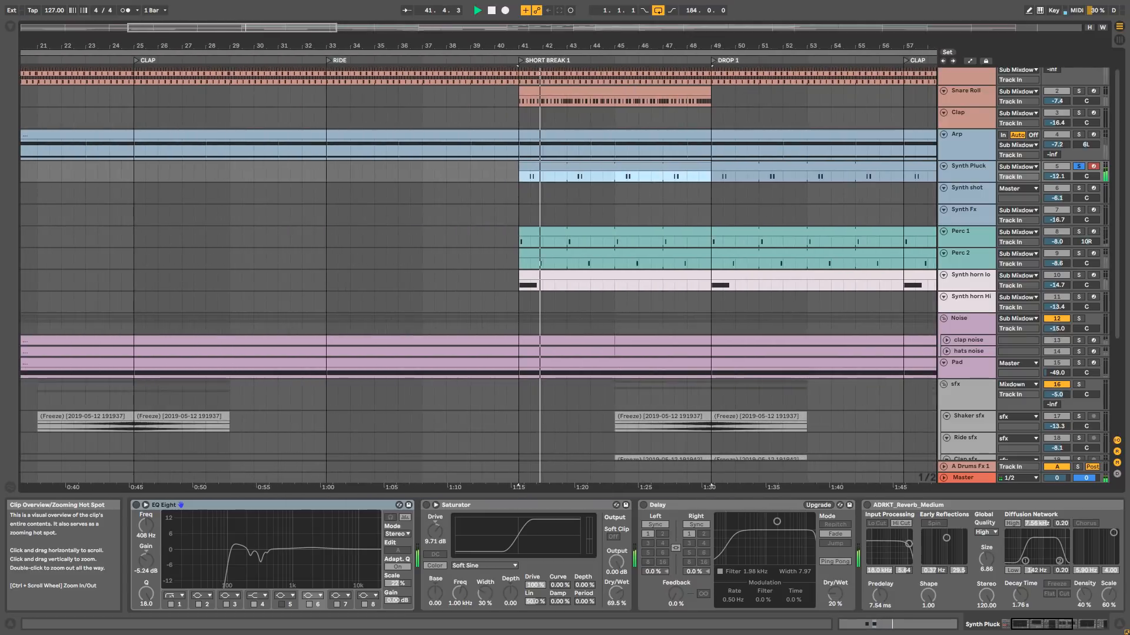
key(space)
click(1051, 626)
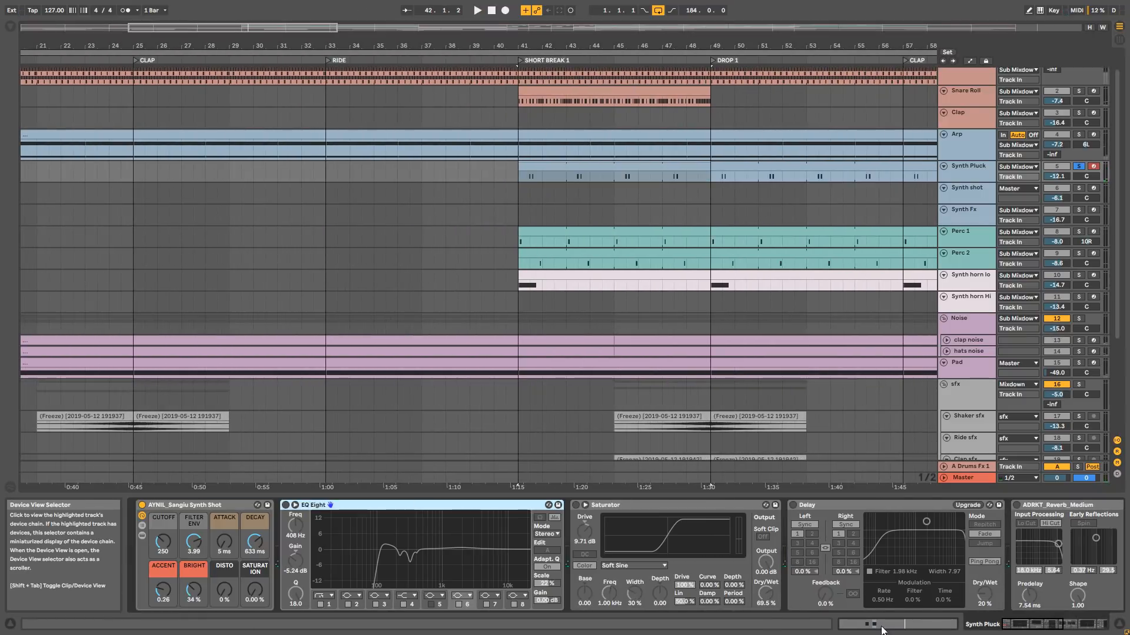
key(space)
key(space)
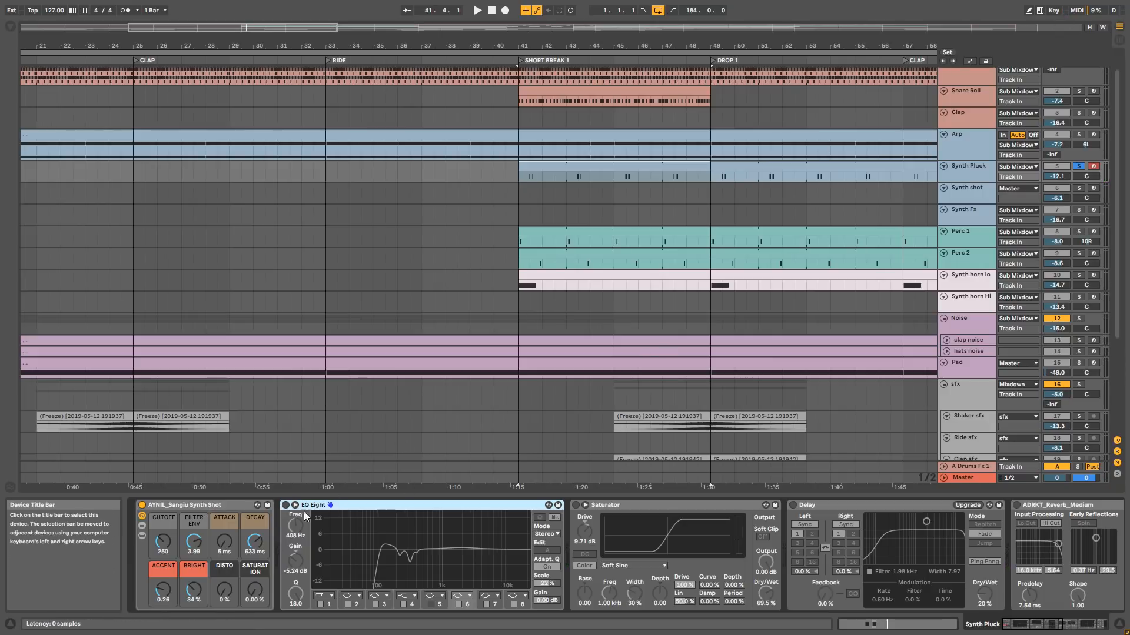
key(space)
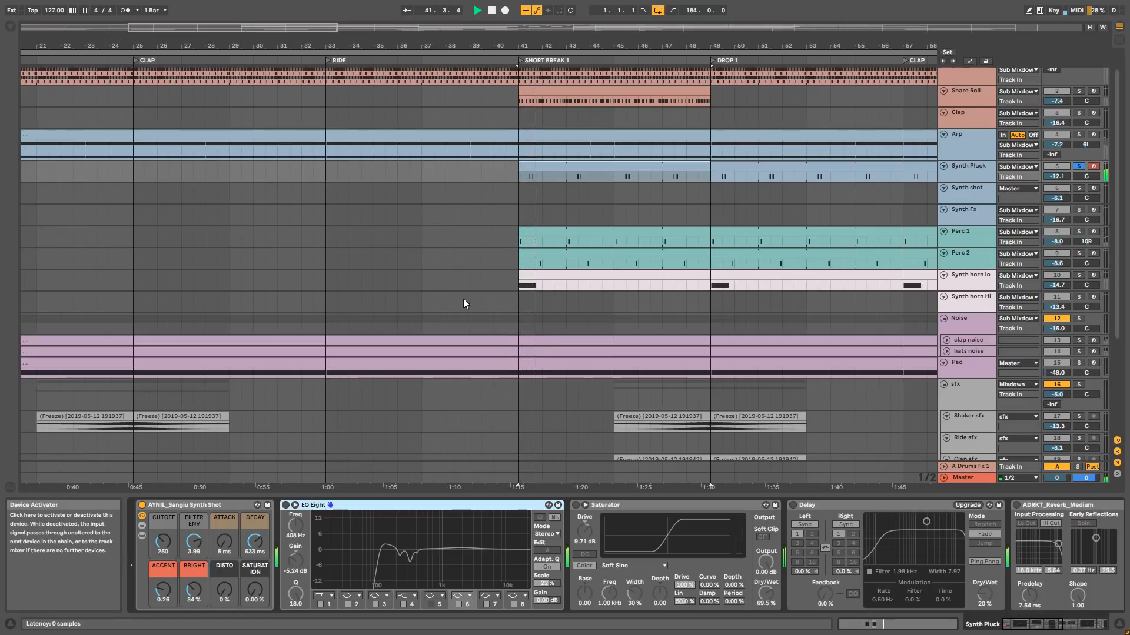
key(space)
Place the playback start at 41.2.4, just before the first Synth Pluck note, and play from there.
drag(267, 27, 268, 62)
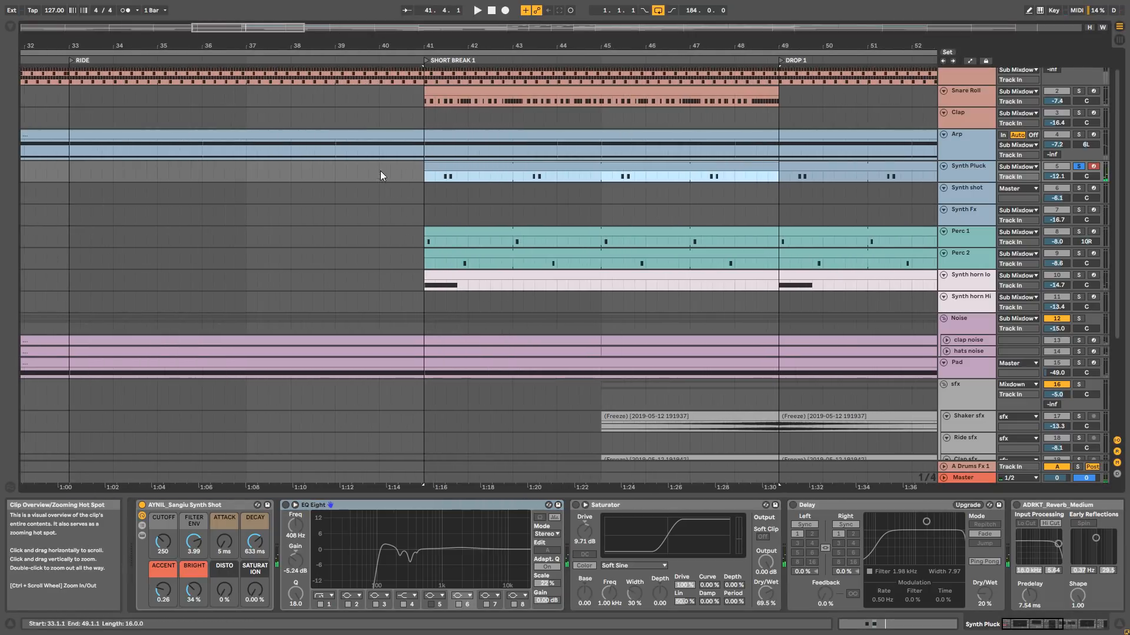
click(439, 179)
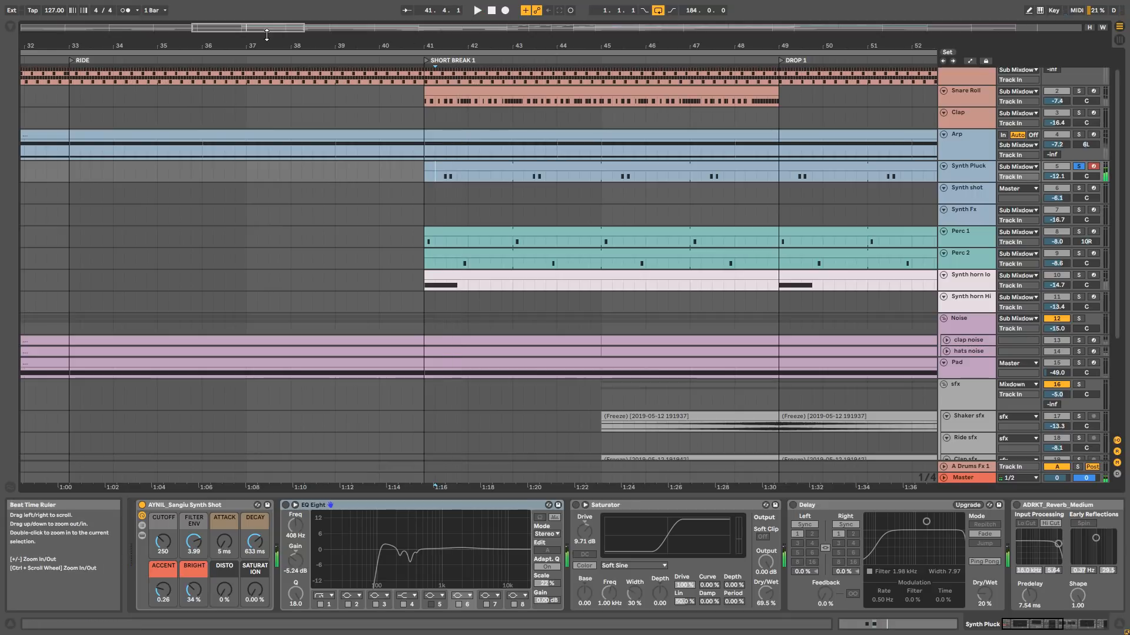
drag(262, 28, 261, 76)
click(164, 177)
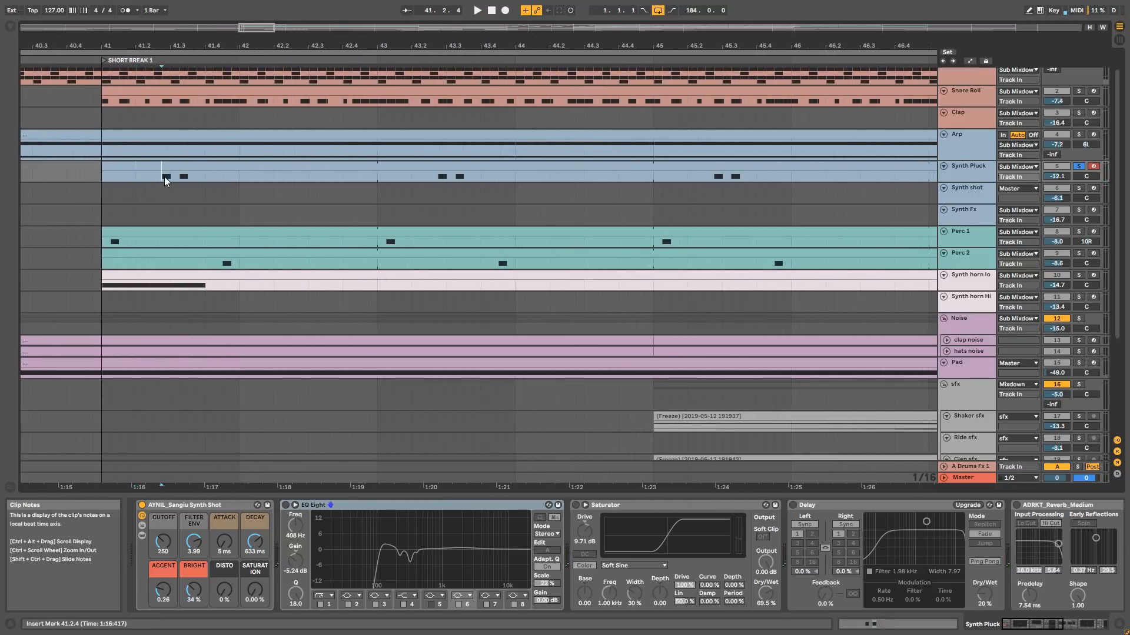
key(space)
click(287, 507)
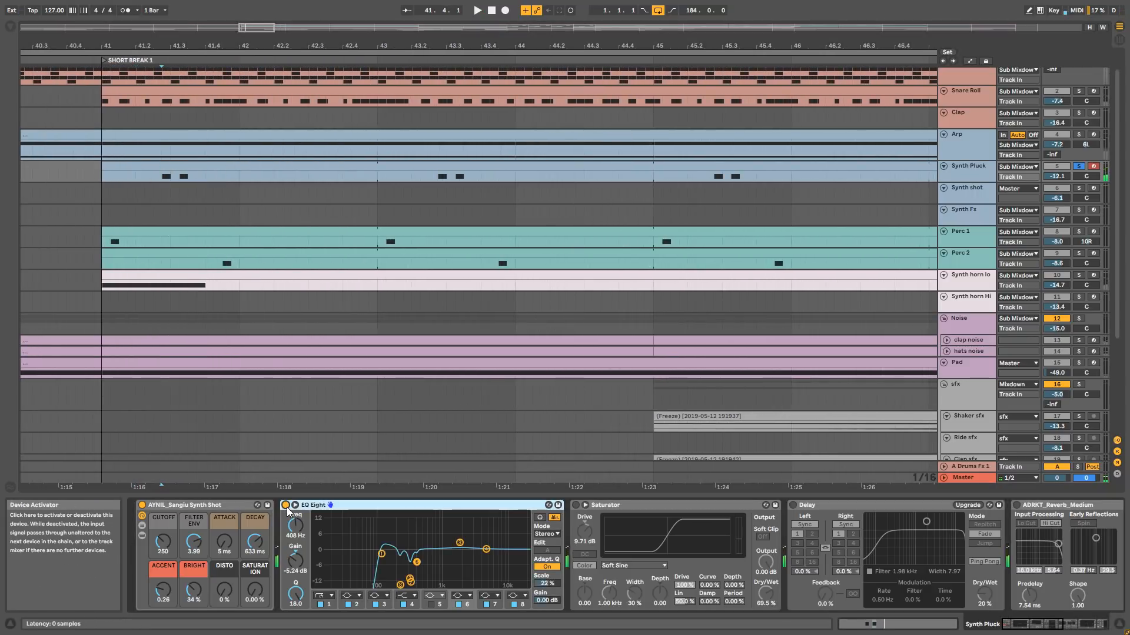
click(577, 505)
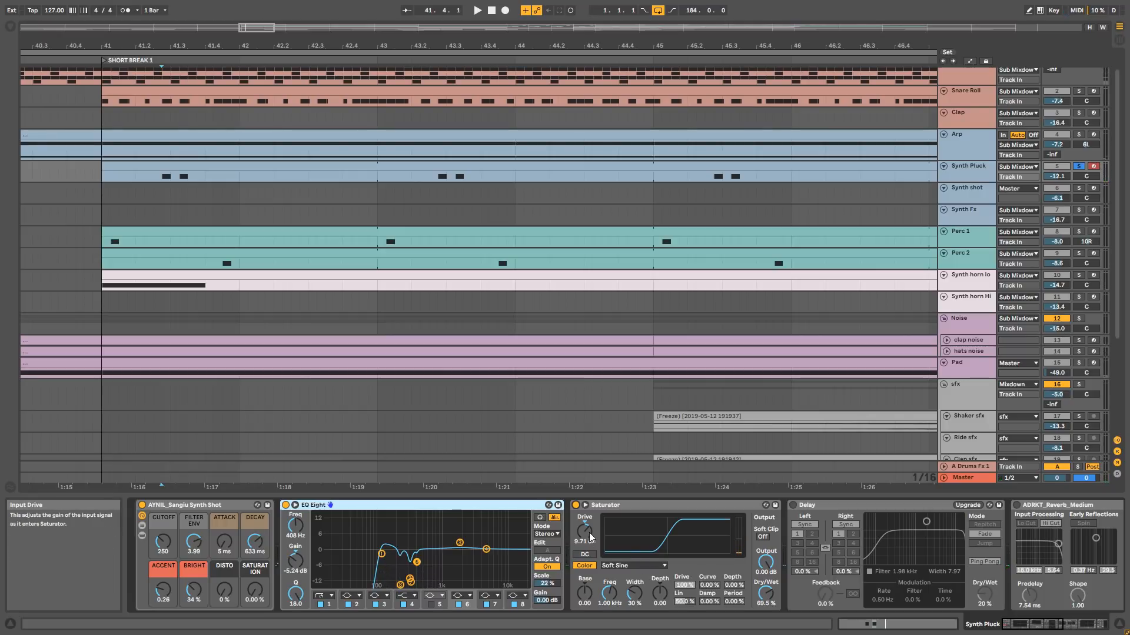
click(793, 506)
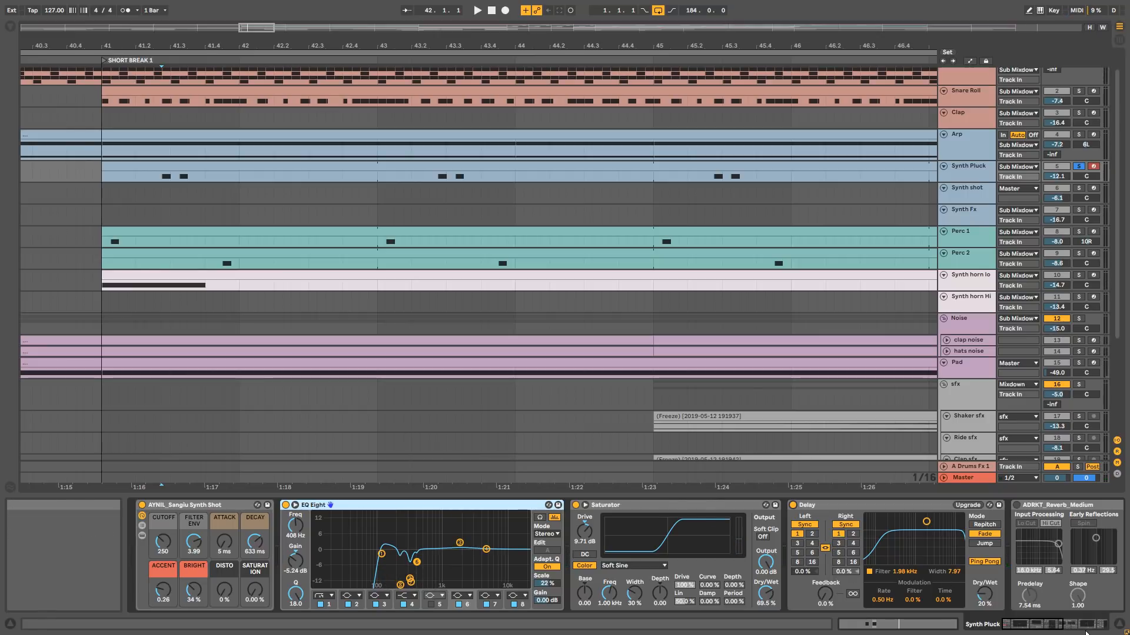
Activate the ADRKT_Reverb_Medium on the Synth Pluck track and play the pluck to hear the reverb.
click(1057, 623)
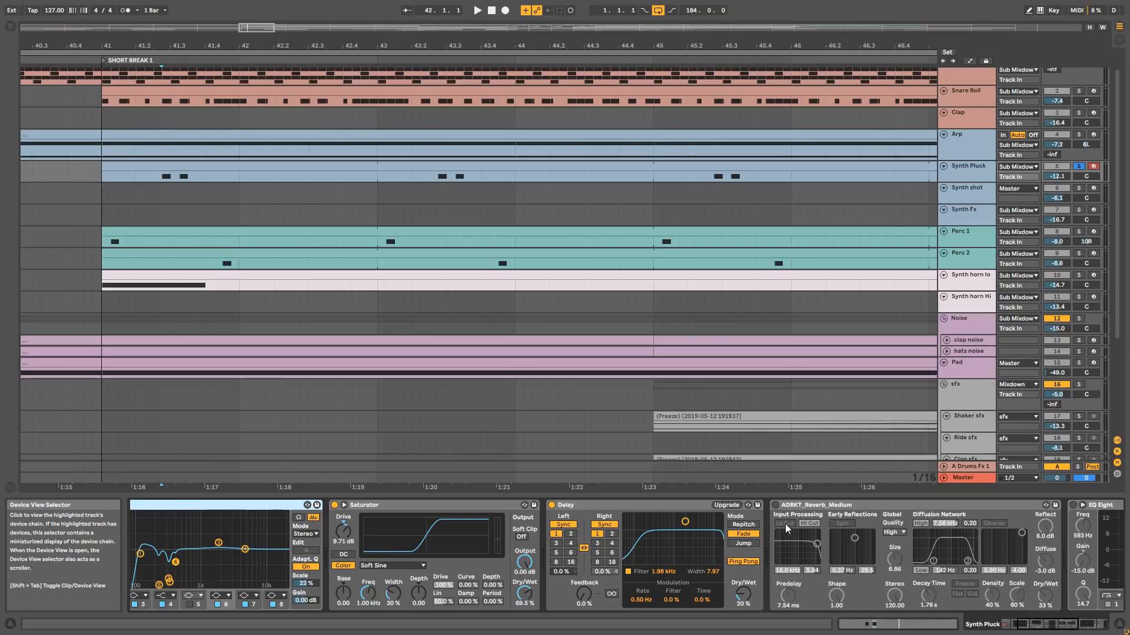
click(776, 505)
key(space)
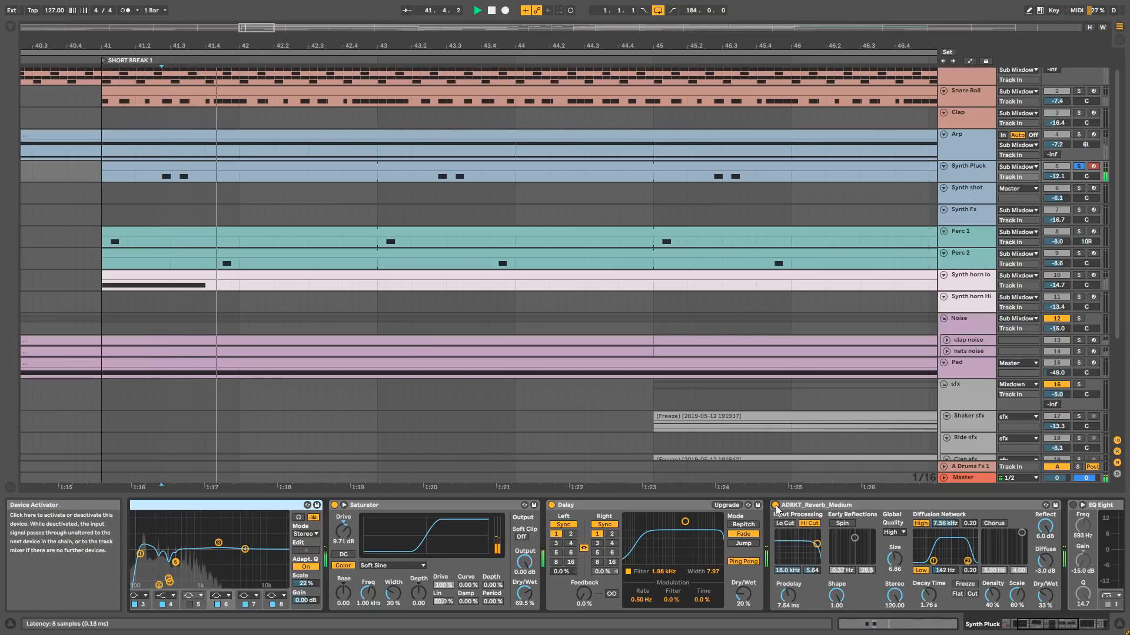
key(space)
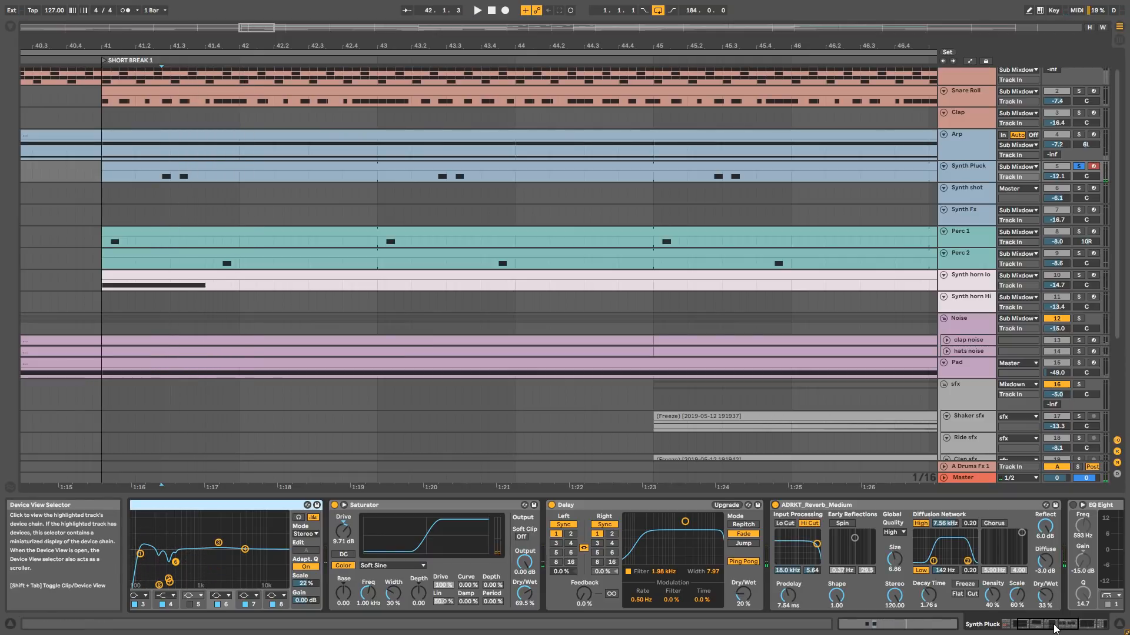
Activate the EQ Eight after the reverb on the Synth Pluck, play the pluck and inspect the EQ's filter bands.
drag(1055, 628, 1078, 627)
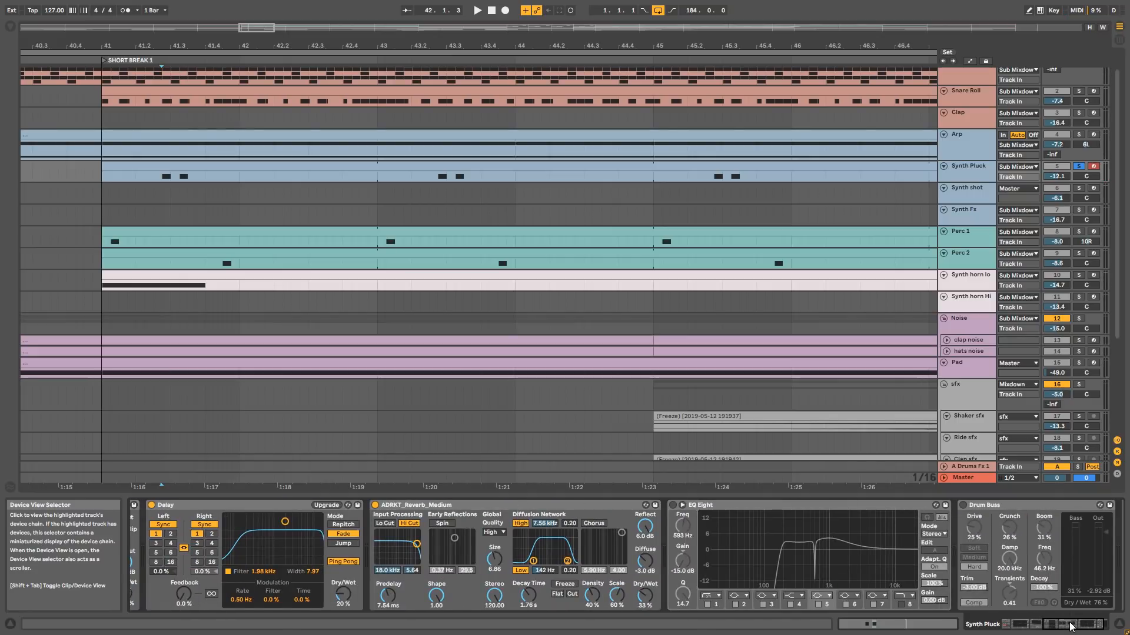
key(space)
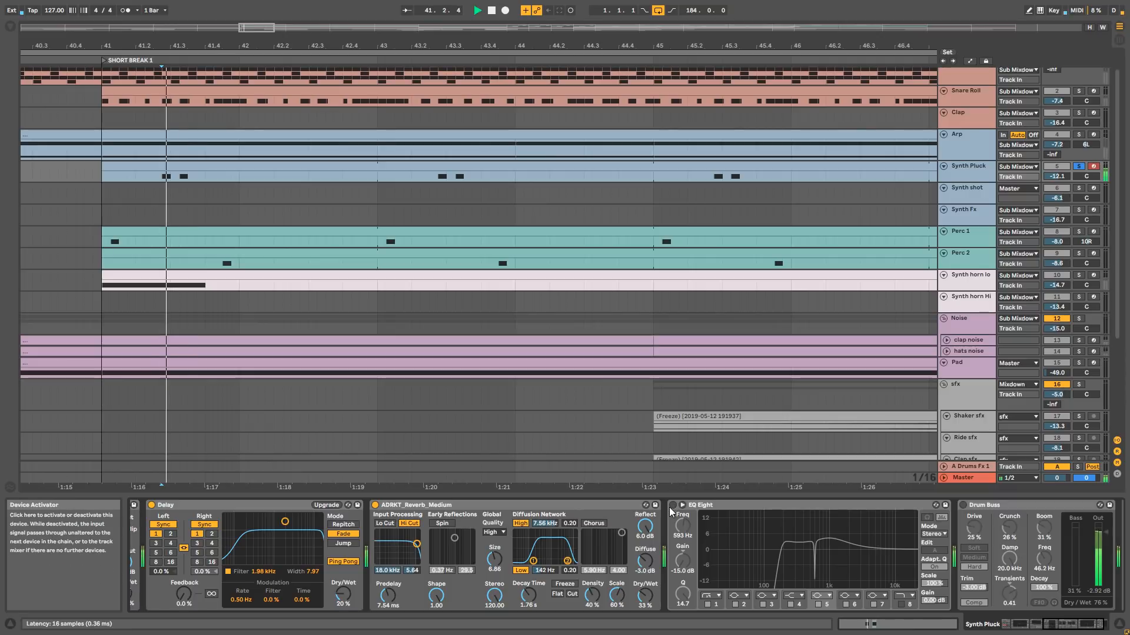
click(673, 506)
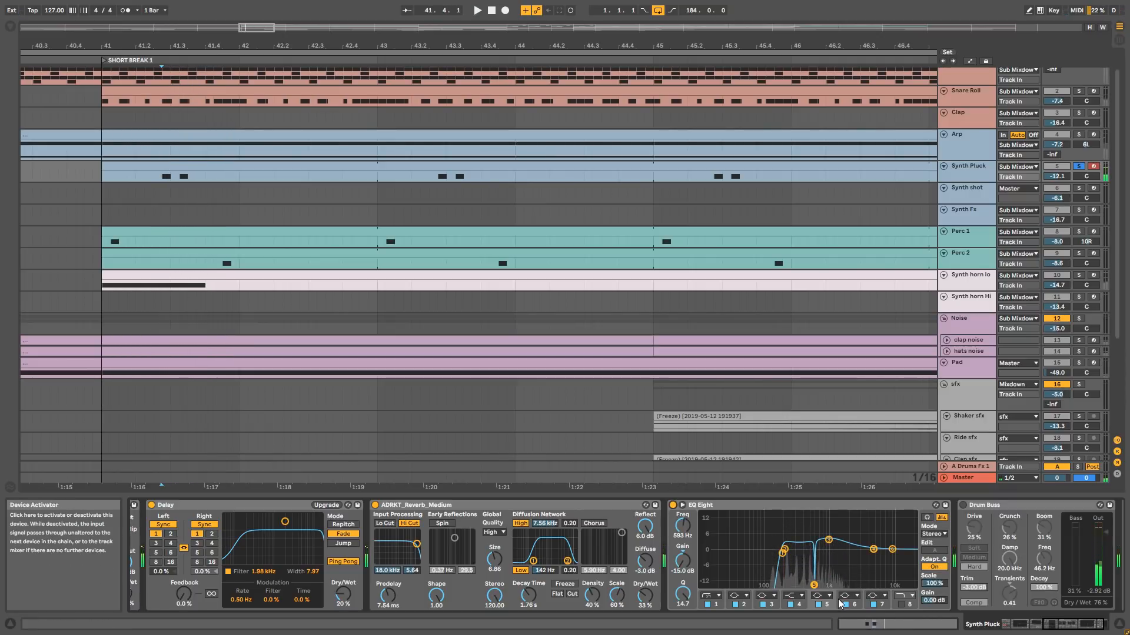
click(718, 609)
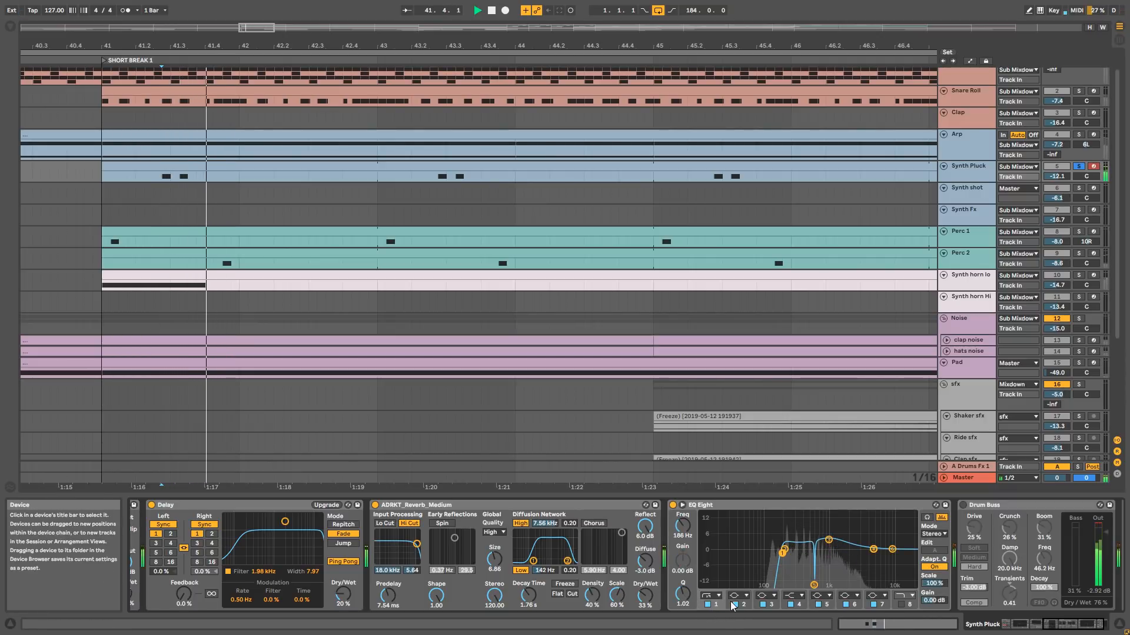
key(space)
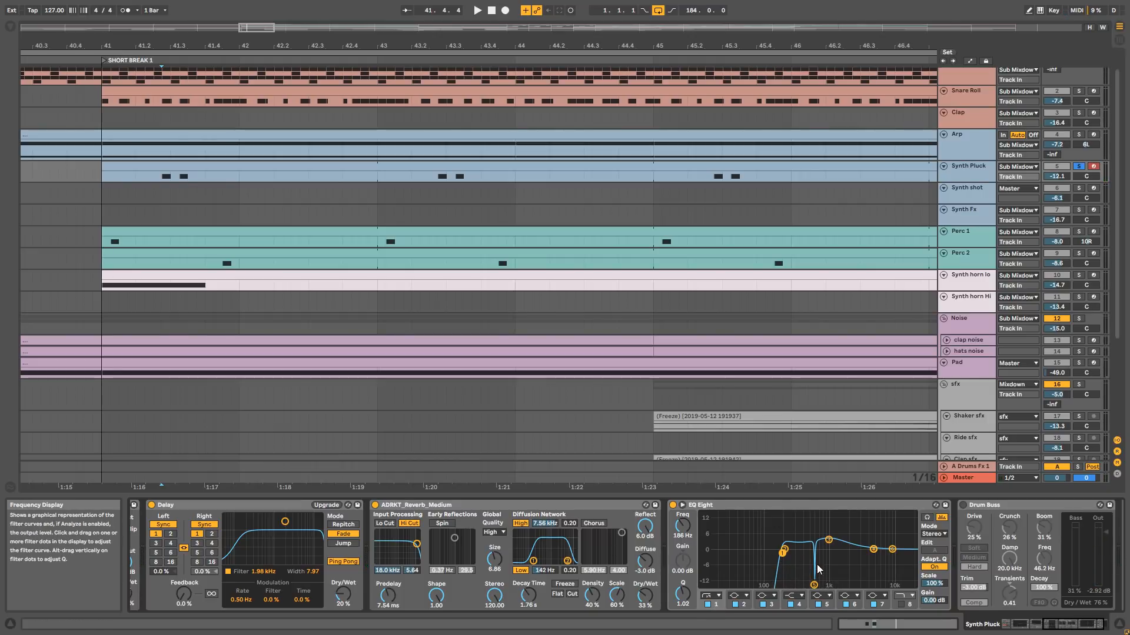
click(815, 603)
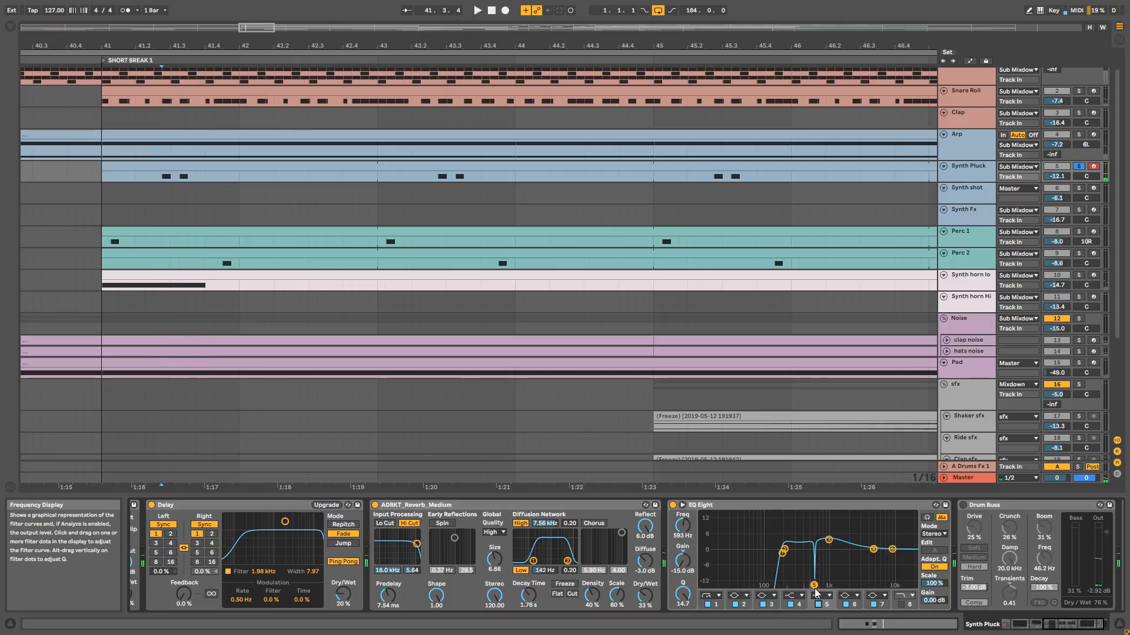
click(828, 540)
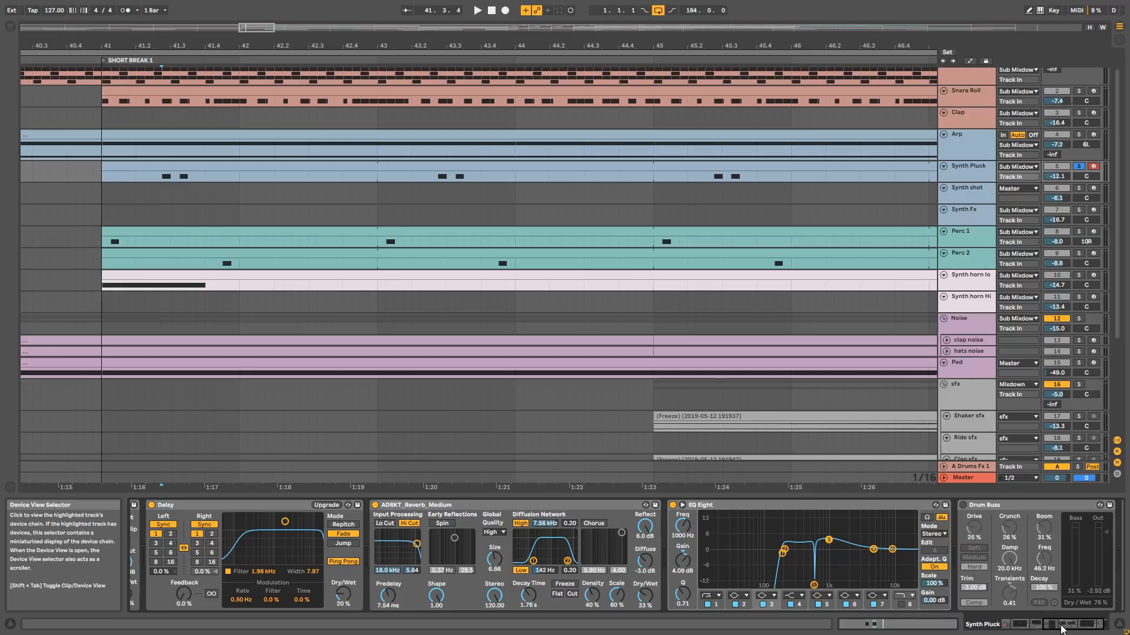
scroll(1000, 559, right, 2)
click(906, 504)
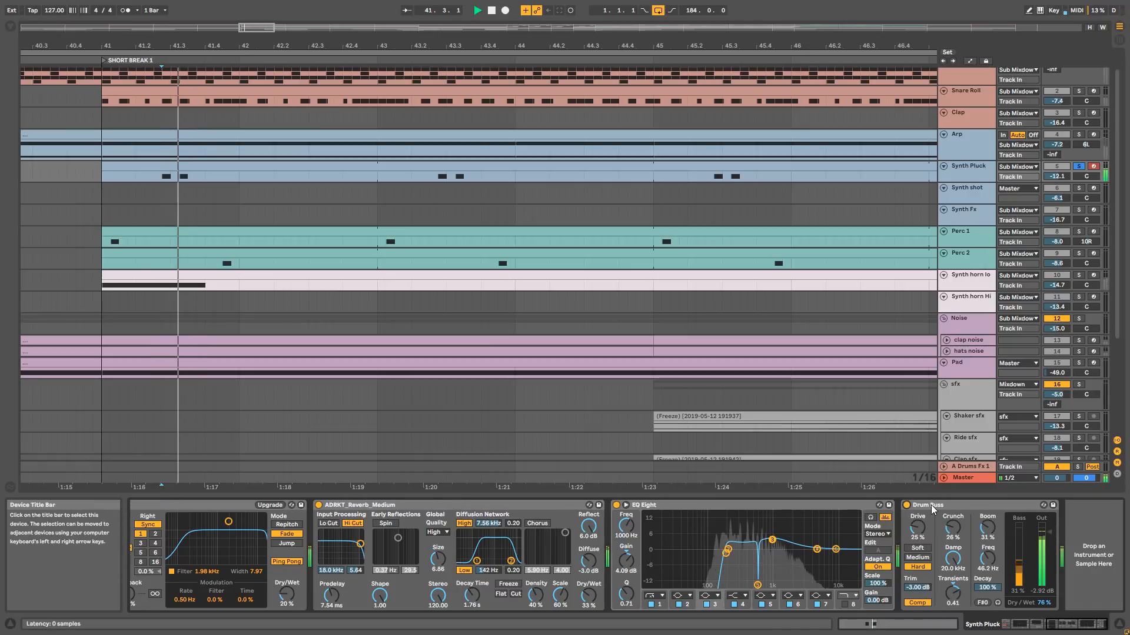
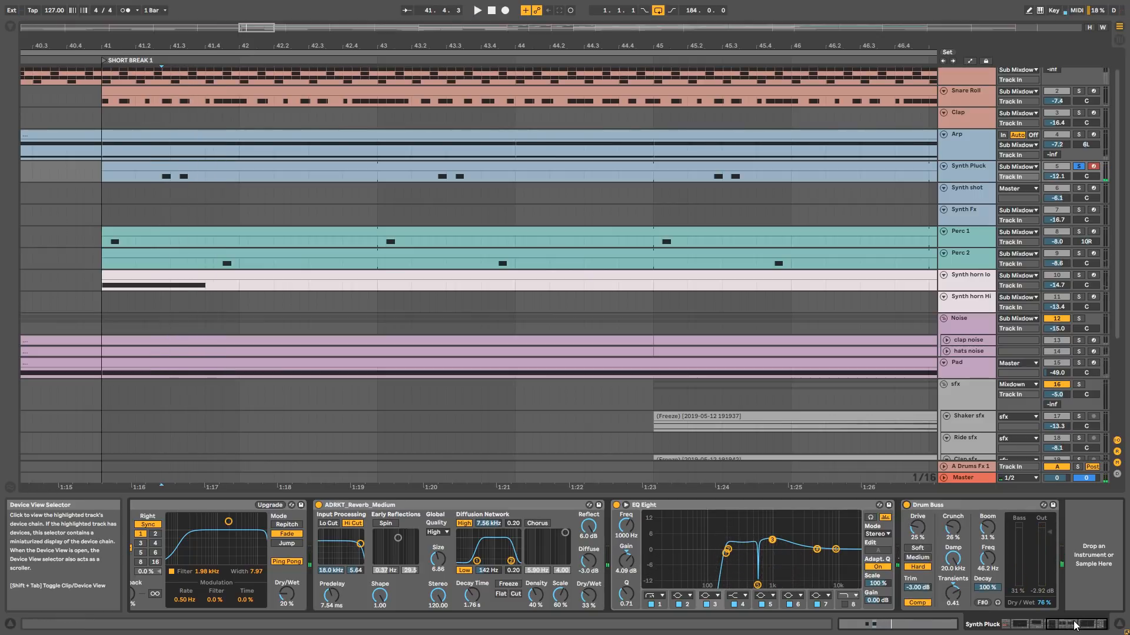
Solo the Synth shot track, select its first MIDI clip at 91.4.1 in the Drop 2 section and play it.
drag(255, 27, 745, 199)
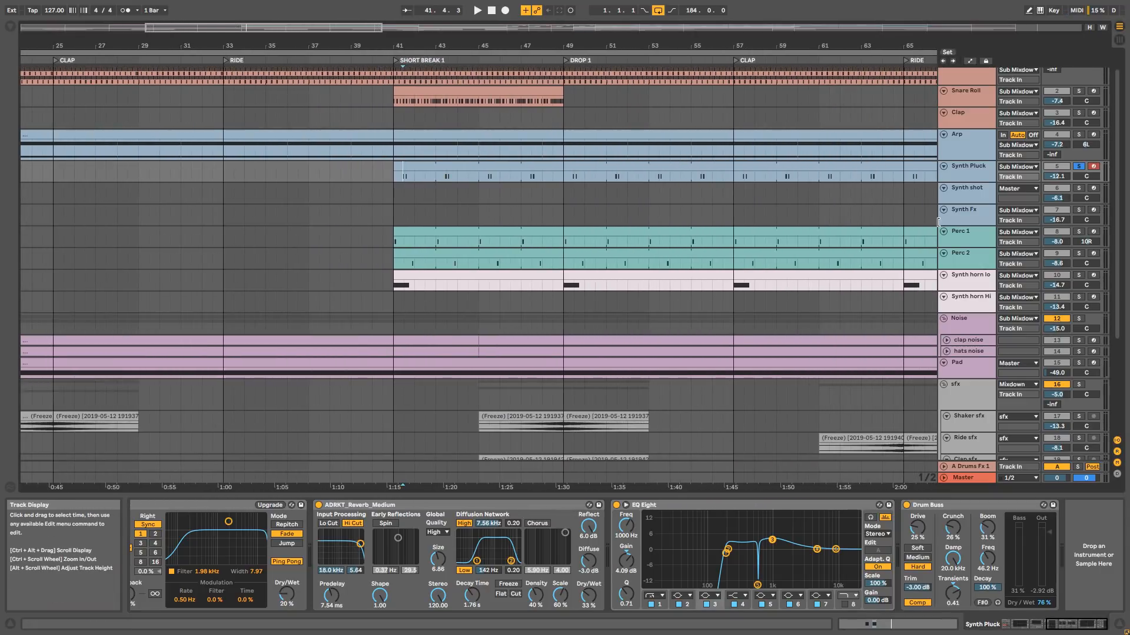
drag(338, 24, 480, 8)
click(1078, 189)
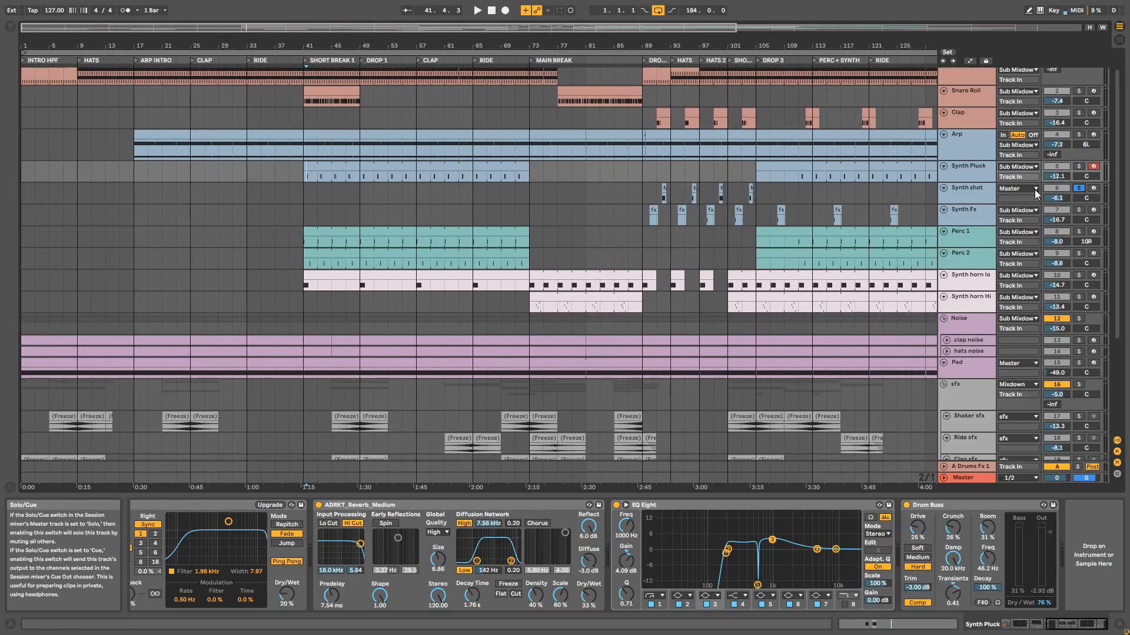
click(970, 189)
drag(627, 27, 602, 61)
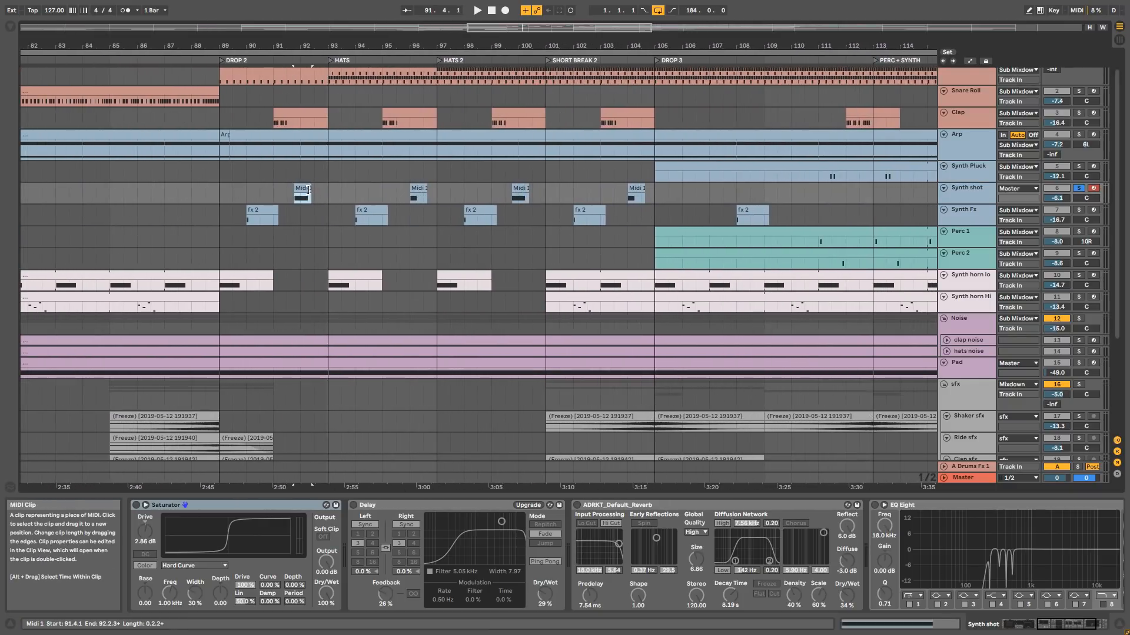
key(space)
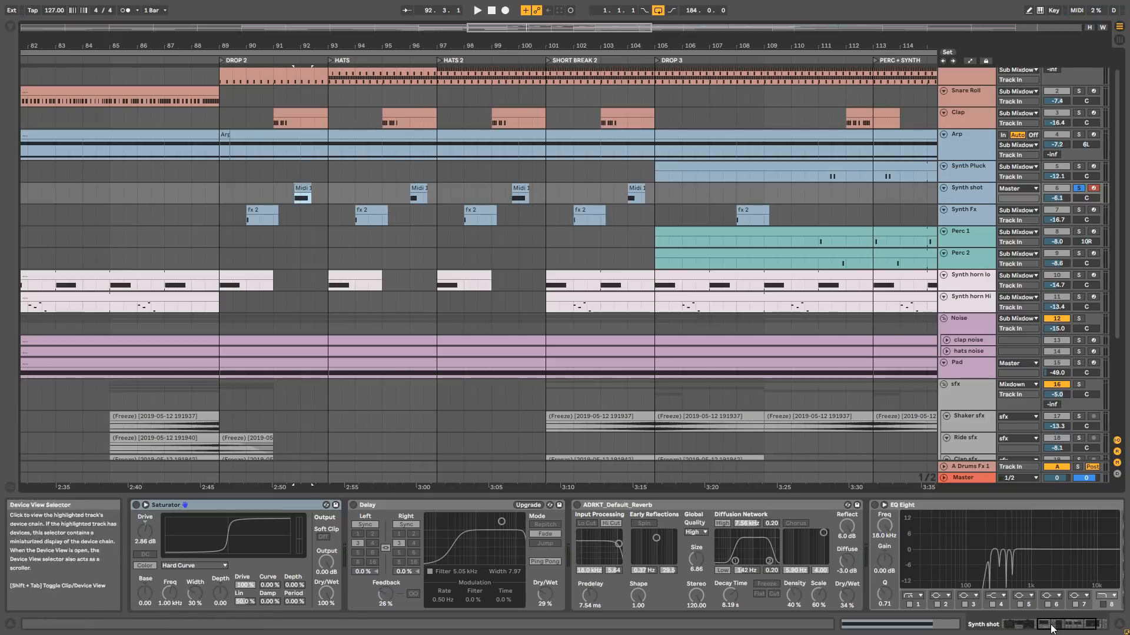
Play the Synth shot clip with its effects bypassed and examine the Wavetable's oscillator and filter settings.
drag(1050, 625, 1013, 624)
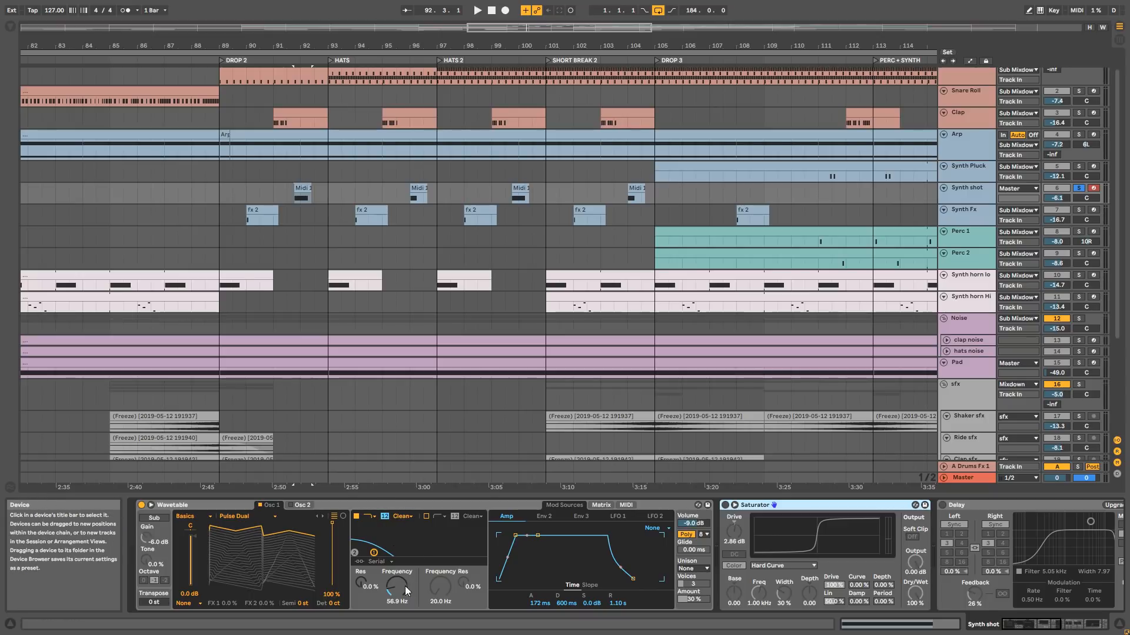
key(space)
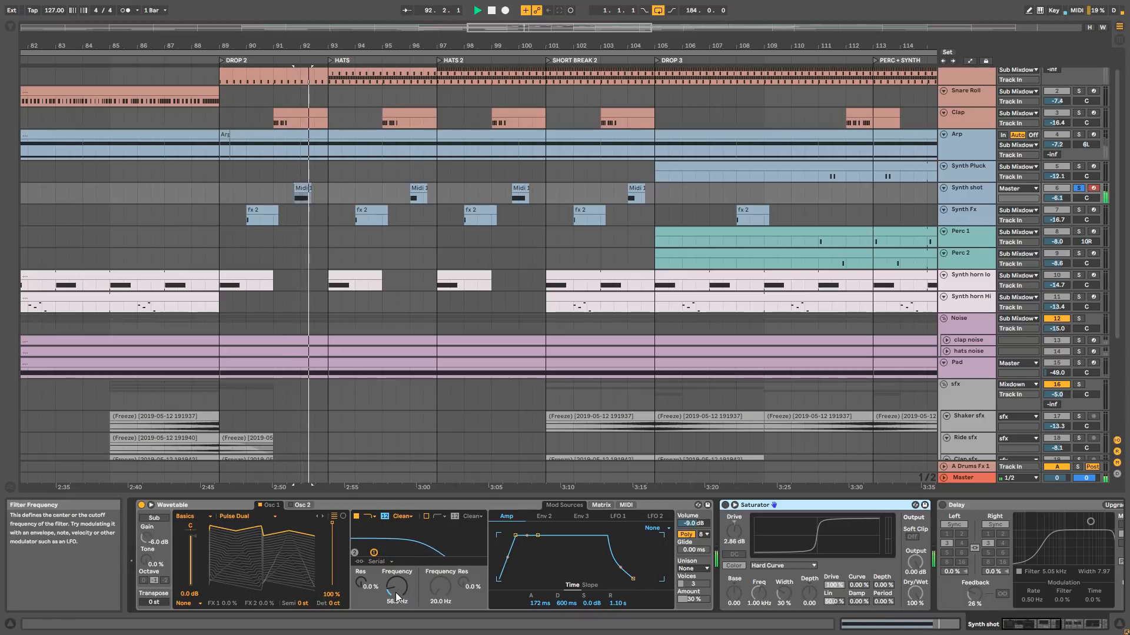
key(space)
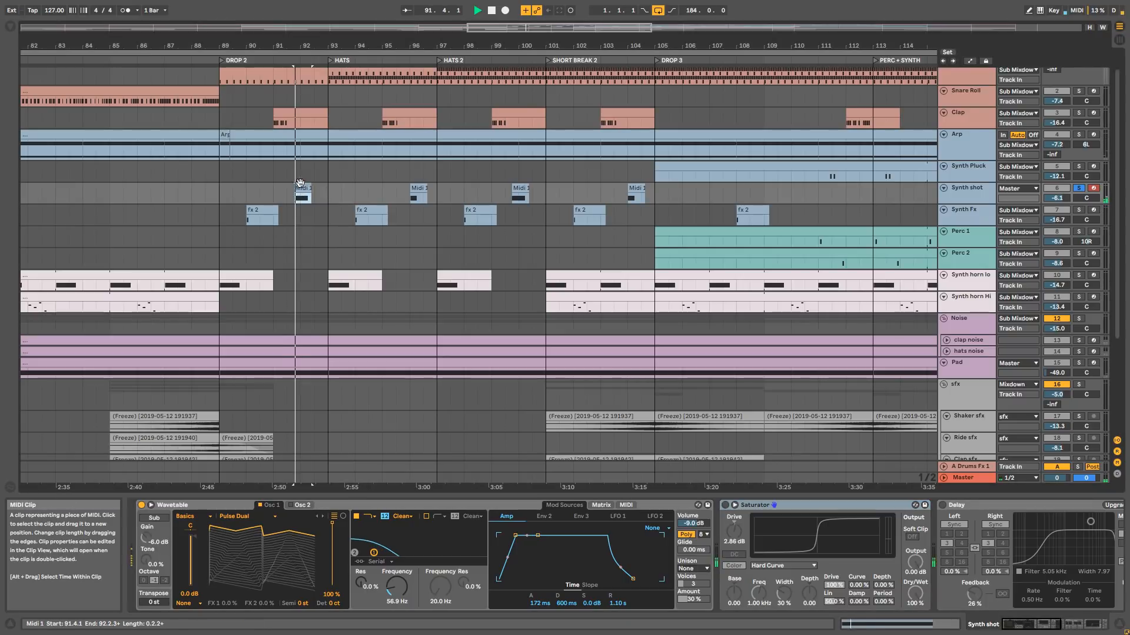
key(space)
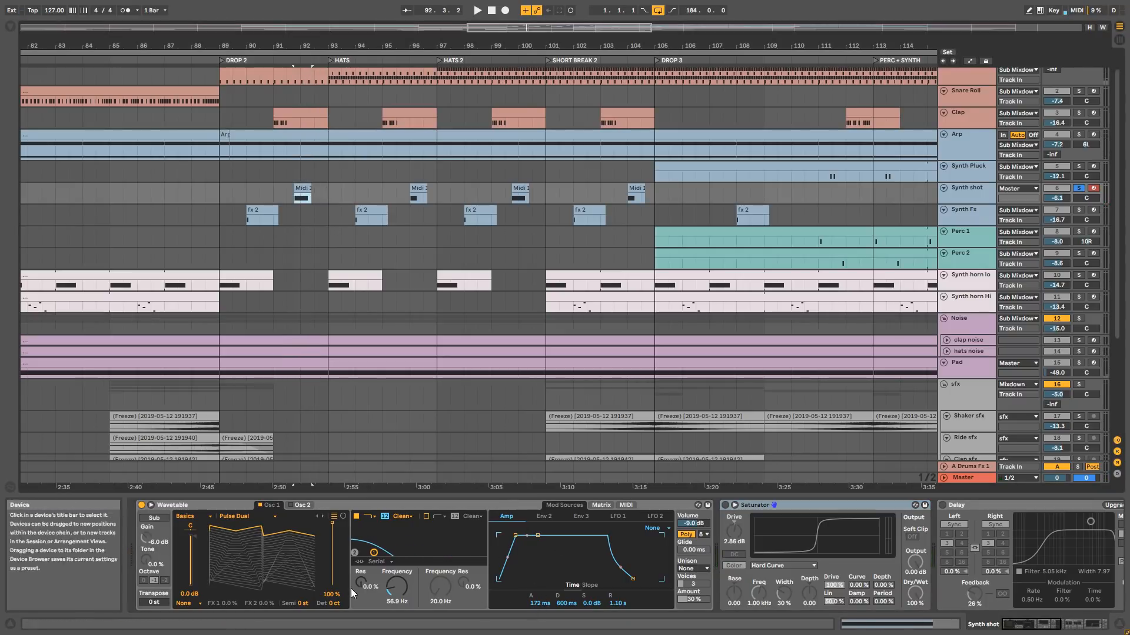
key(space)
Examine the Wavetable's Env 2 shape and its modulation matrix assignment to Filter 1 Freq, and replay the synth shot.
click(547, 518)
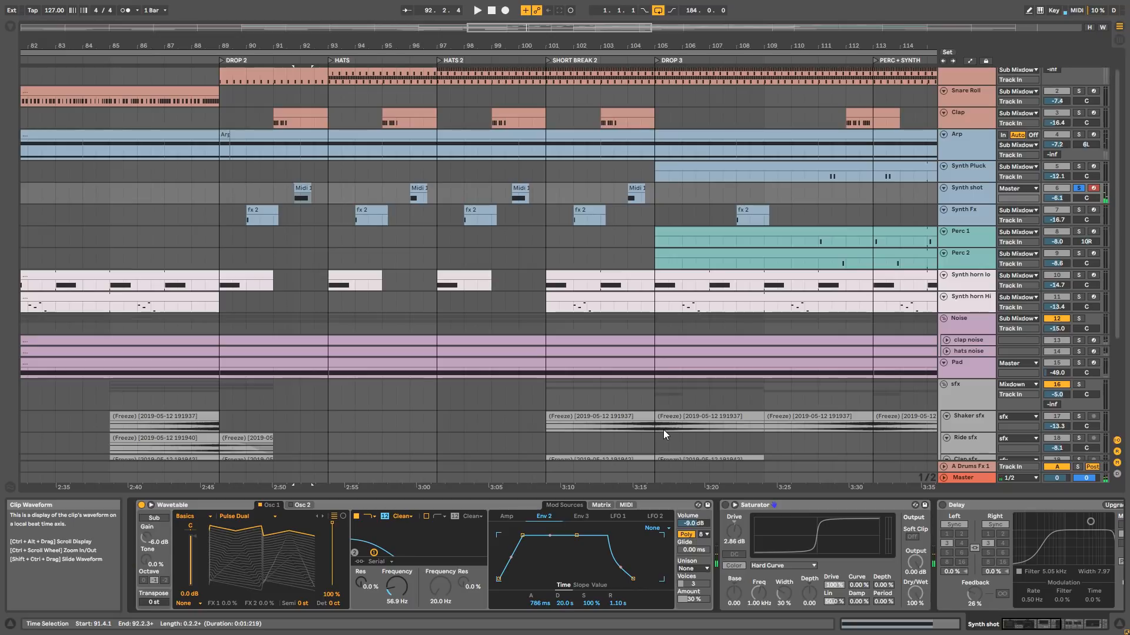
click(606, 509)
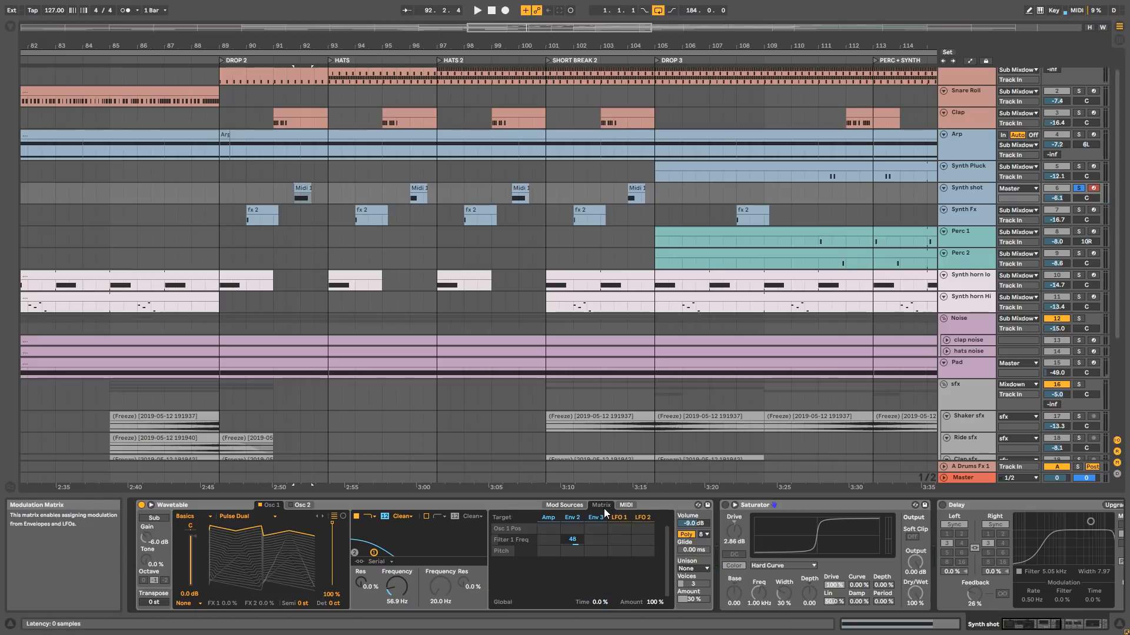
click(563, 505)
key(space)
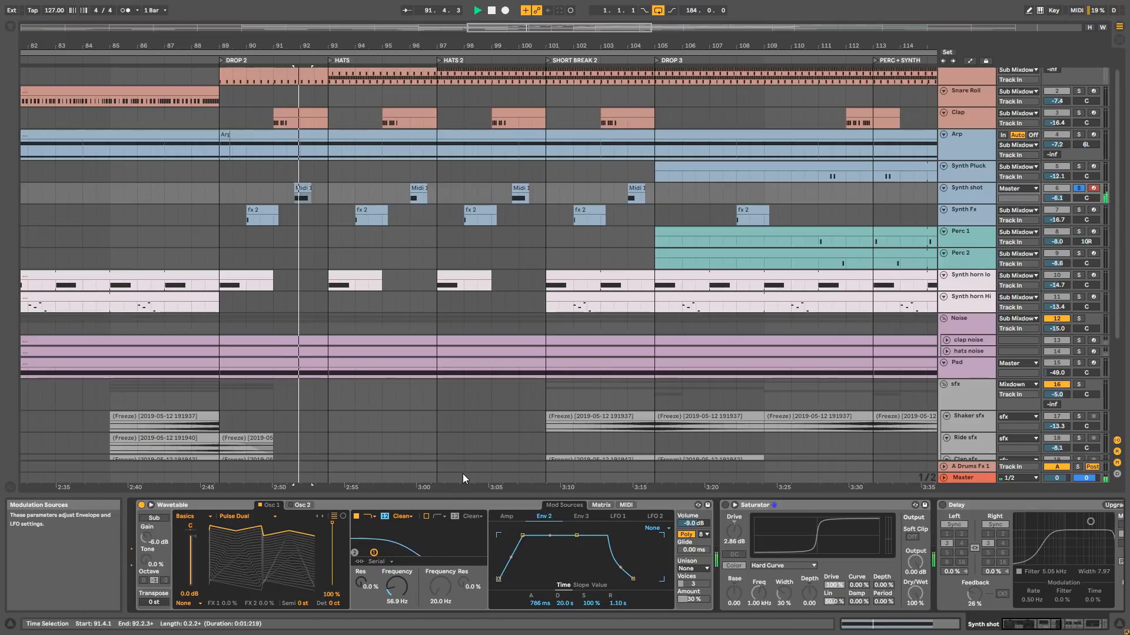
key(space)
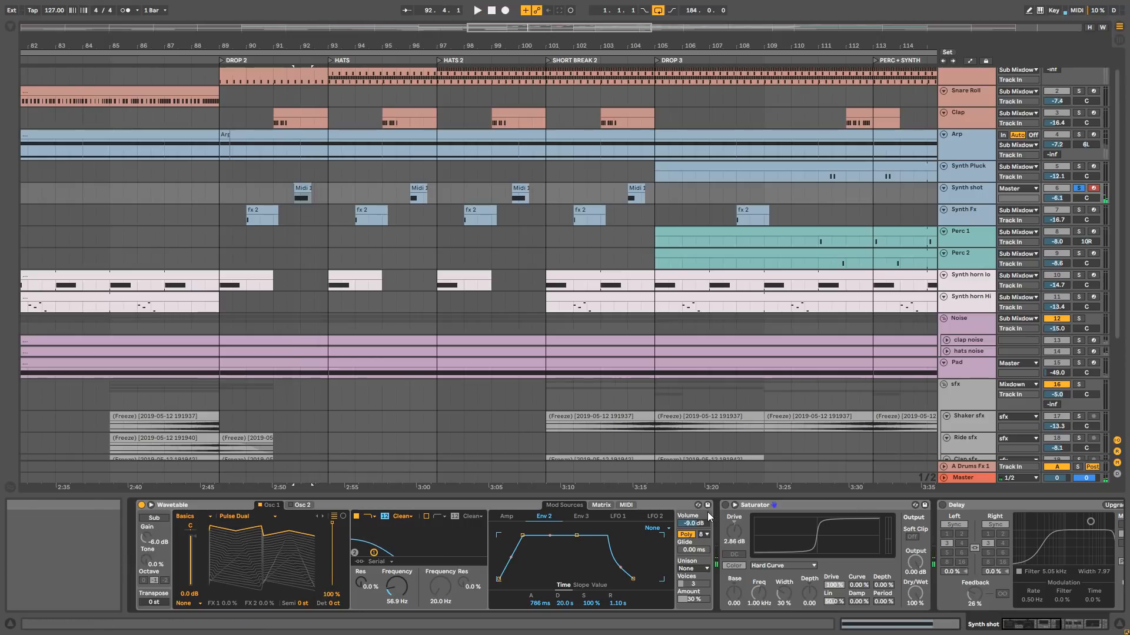
Activate the Saturator on the Synth shot track while playing the clip.
click(1022, 621)
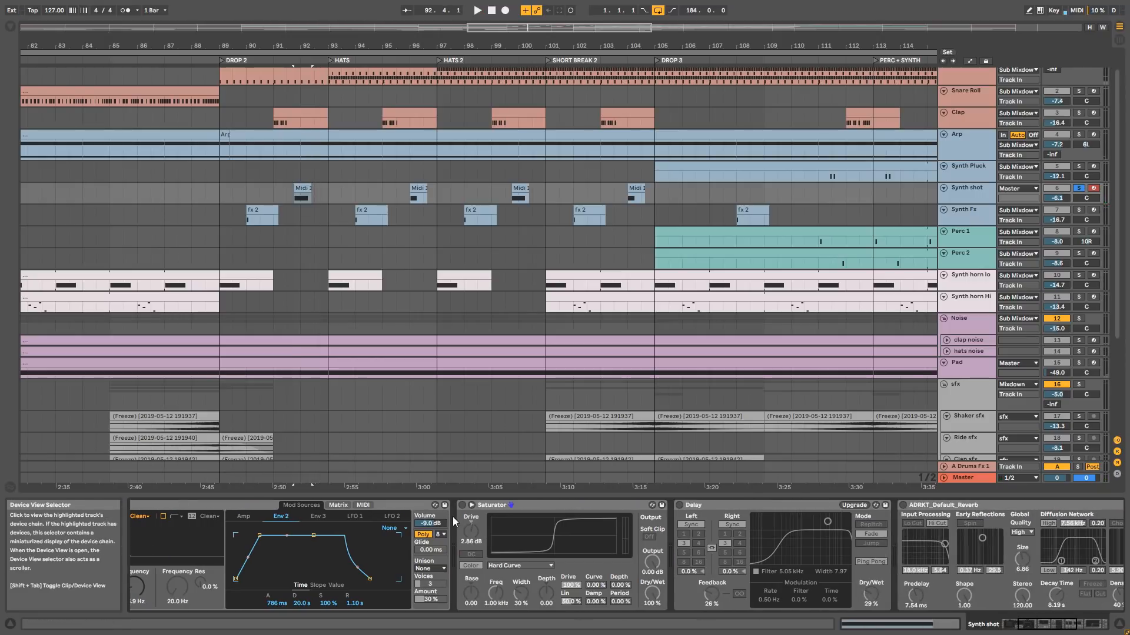
key(space)
click(462, 505)
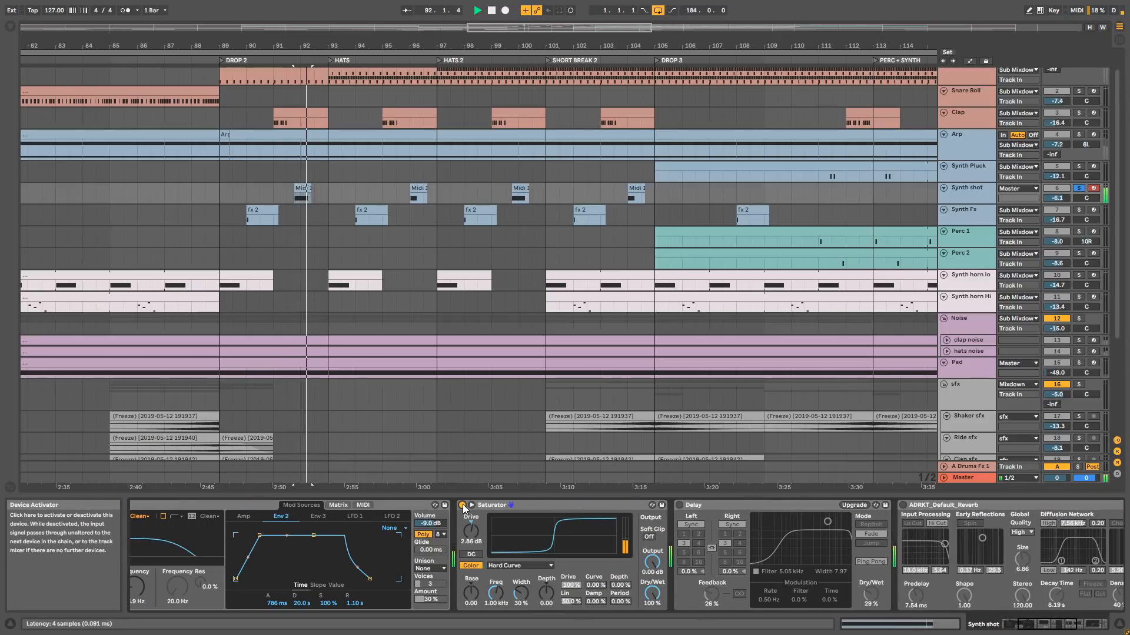
key(space)
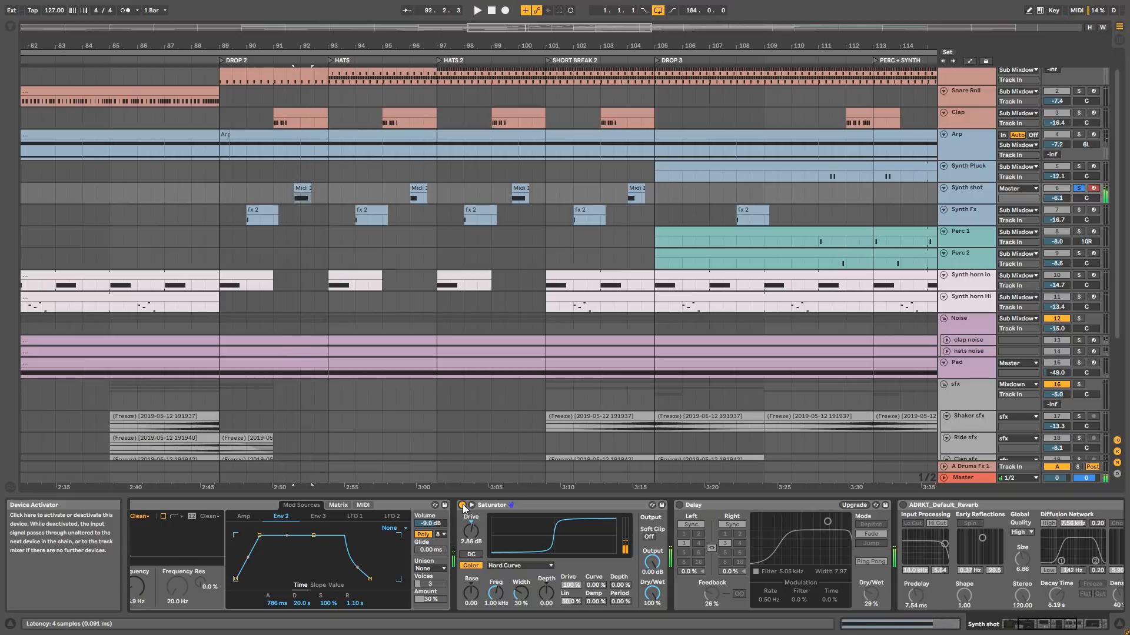
Activate the Delay and the ADRKT_Default_Reverb on the Synth shot track and play the clip with both.
click(680, 505)
key(space)
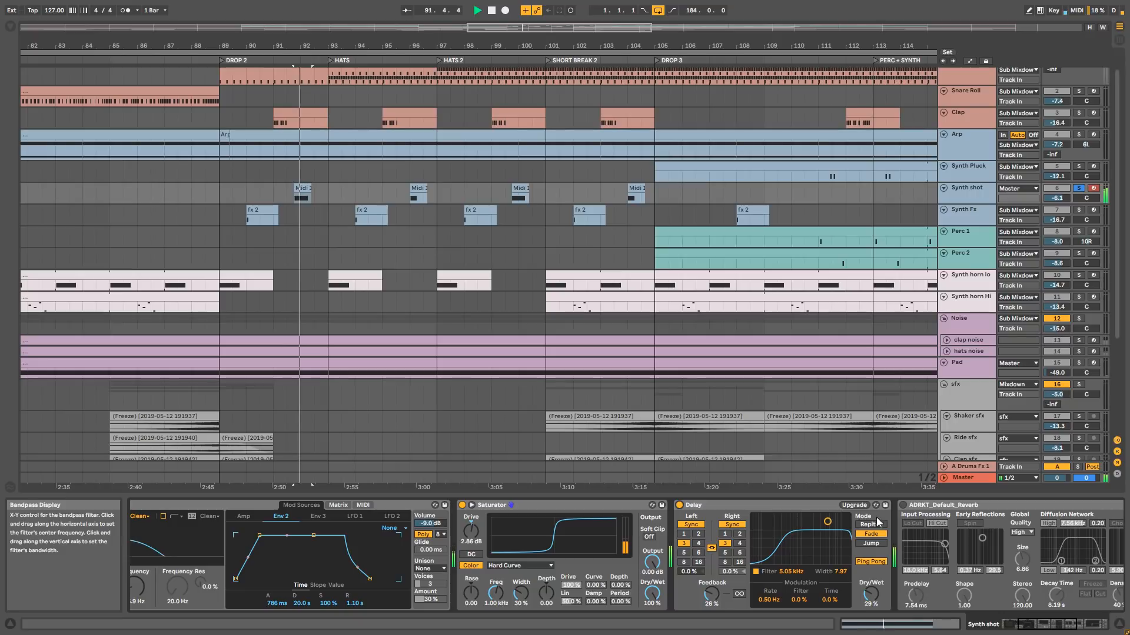
click(904, 505)
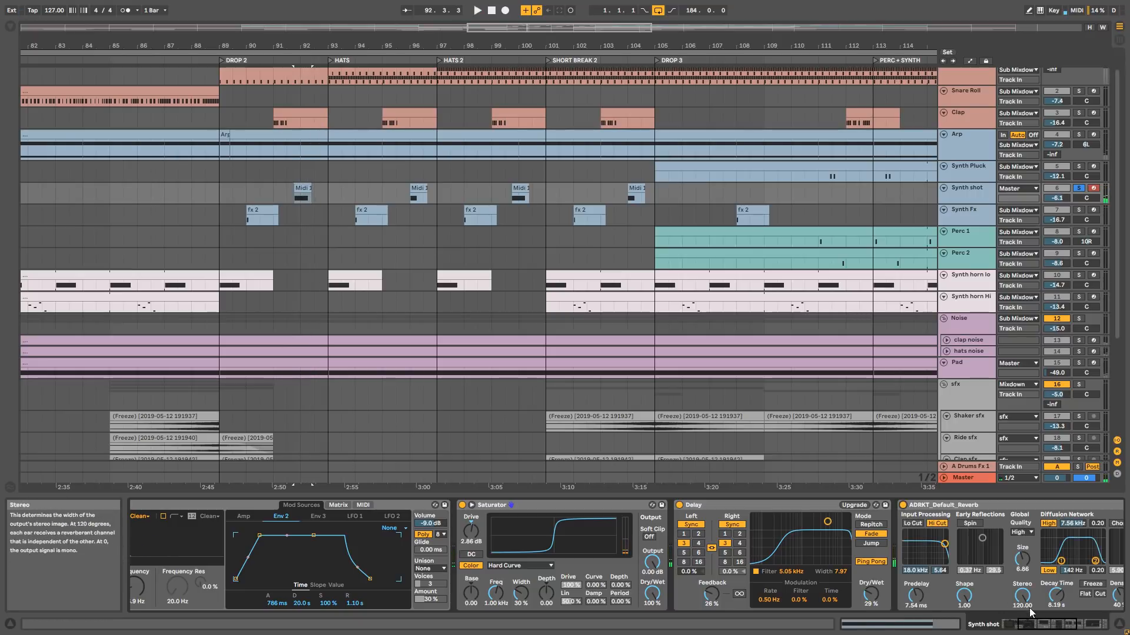
scroll(794, 547, right, 3)
key(space)
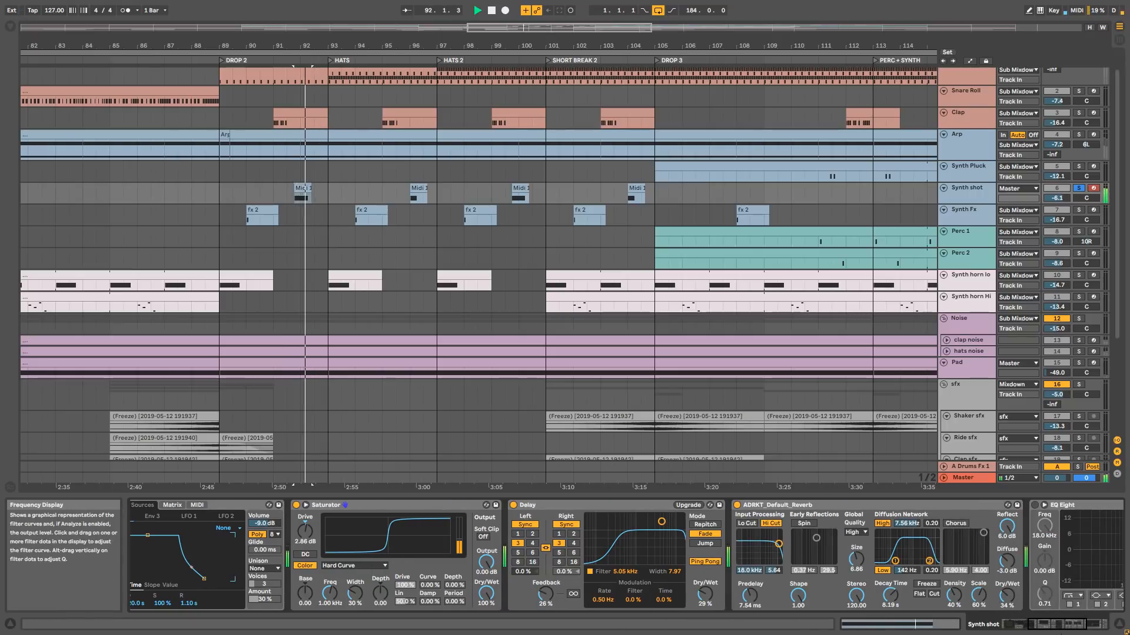
Activate the EQ Eight after the reverb on the Synth shot track and replay the clip through the full device chain.
click(1089, 624)
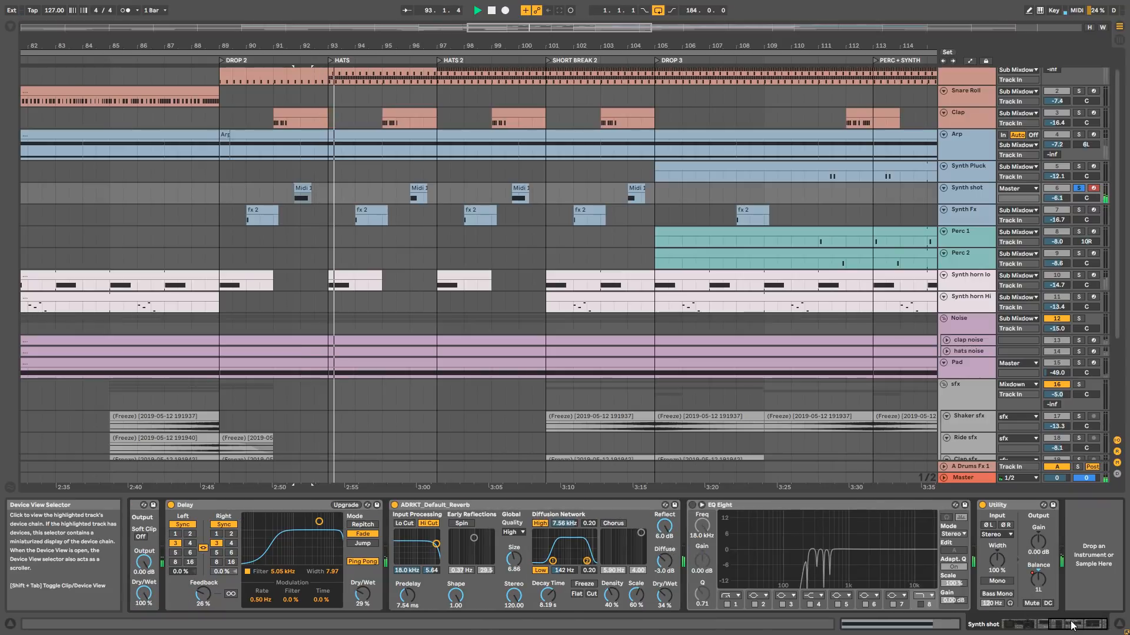
click(693, 506)
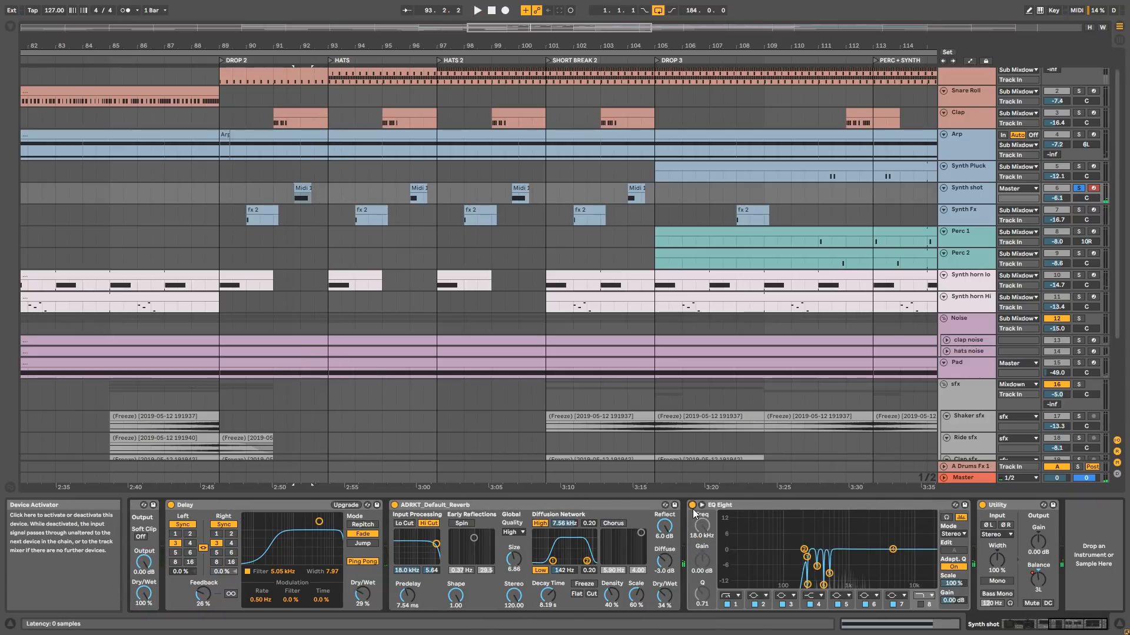
key(space)
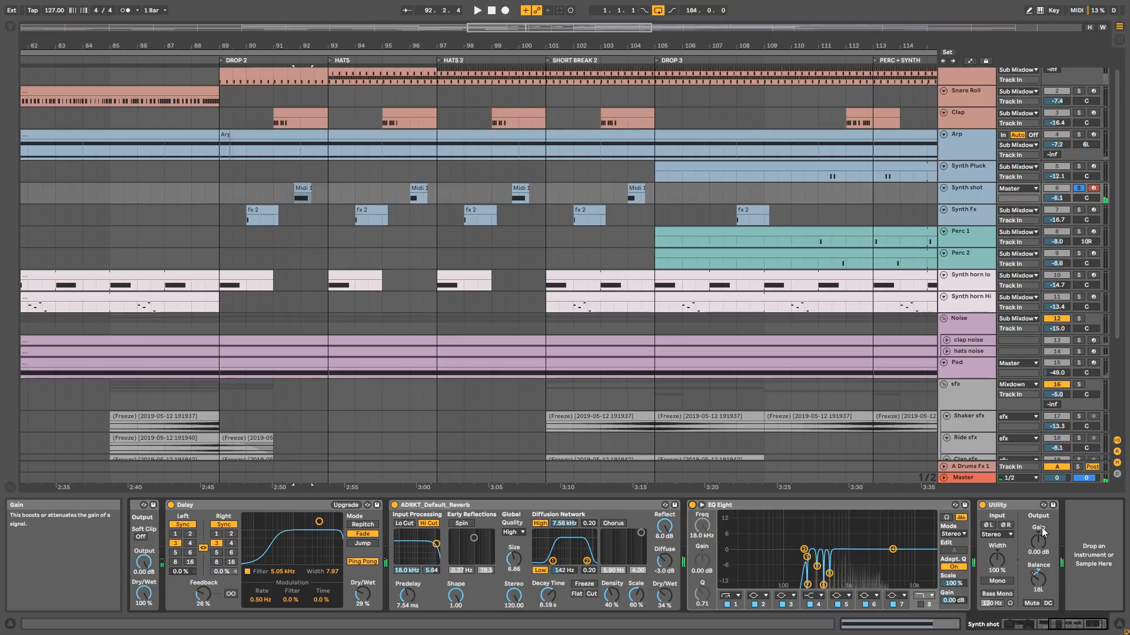
click(1066, 628)
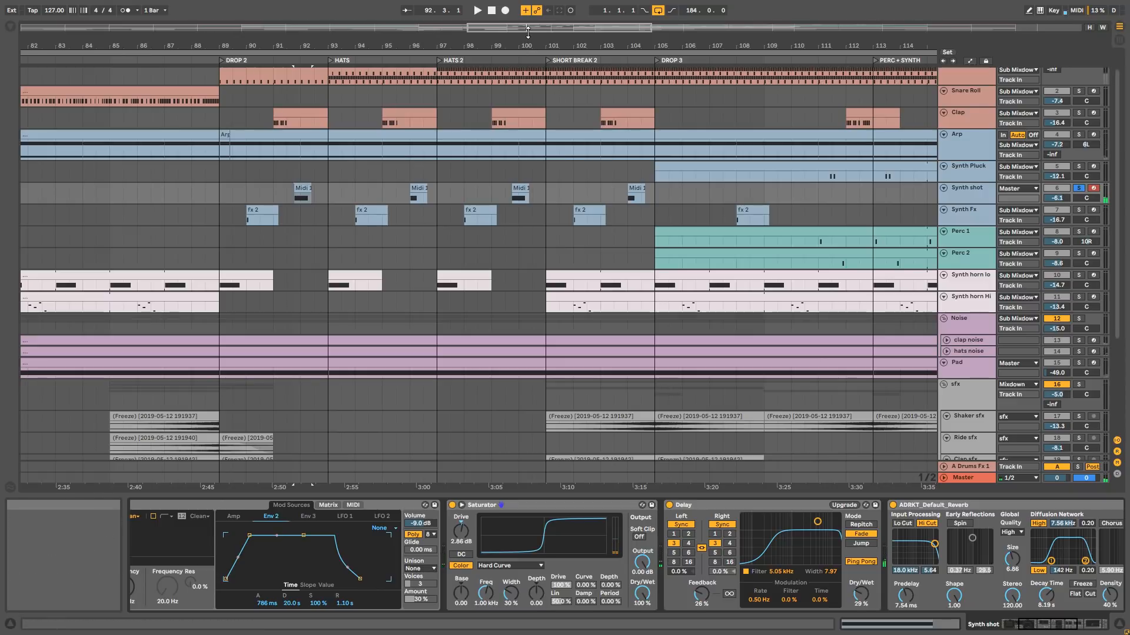
Solo and select the Synth Fx track, and play its fx 2 clip at bar 90 with the effects bypassed.
drag(528, 28, 500, 14)
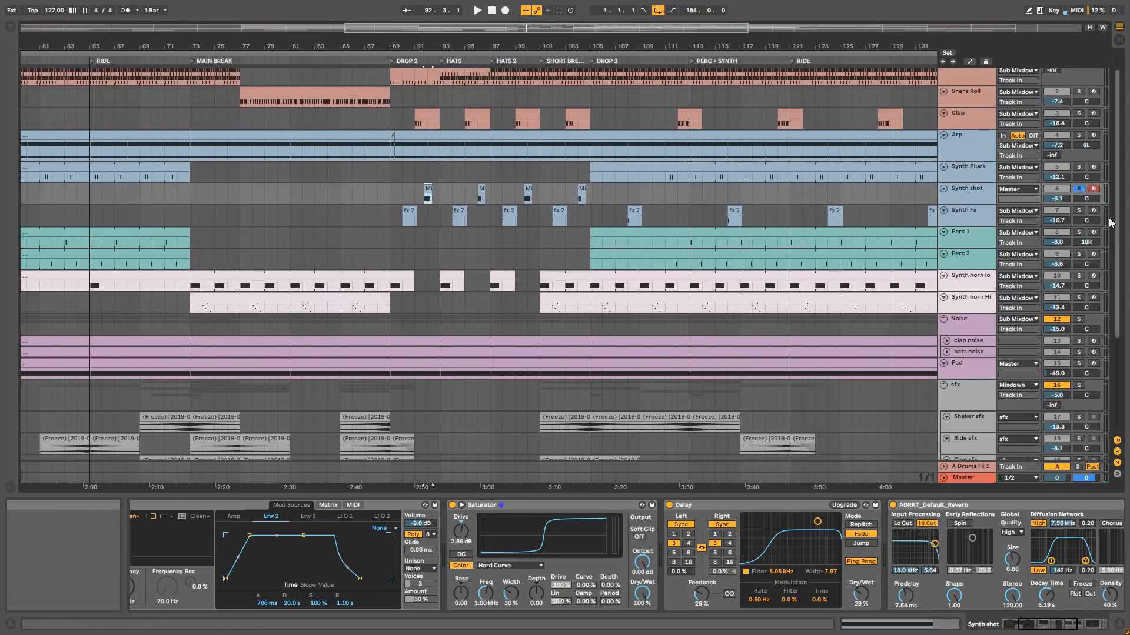
click(1079, 211)
click(972, 216)
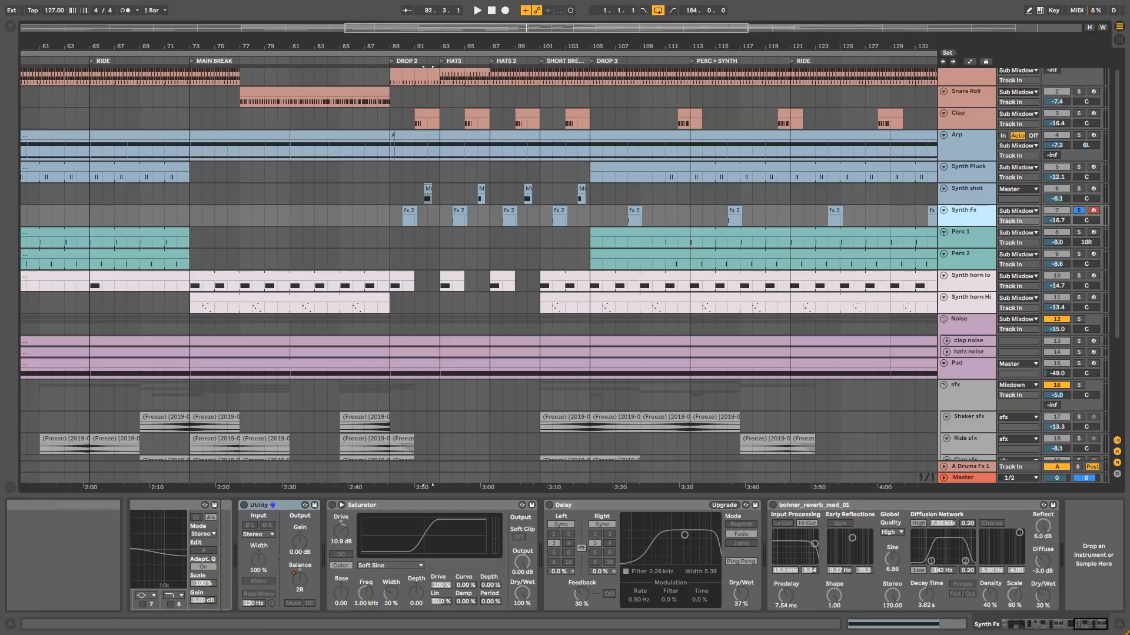
drag(420, 30, 542, 203)
click(603, 216)
key(space)
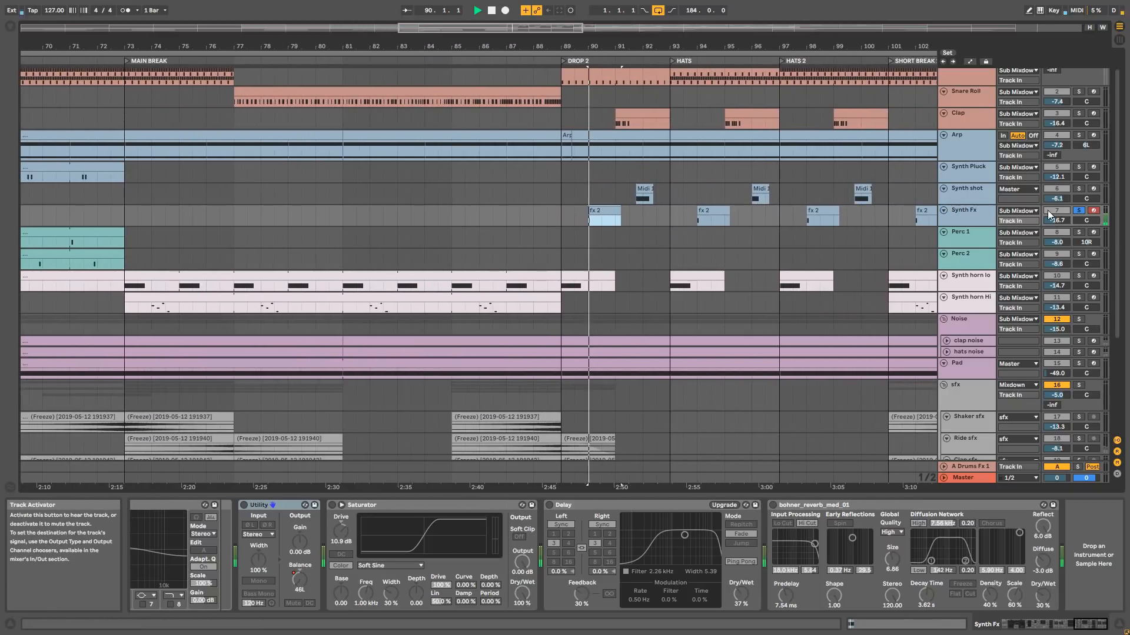
key(space)
click(1037, 625)
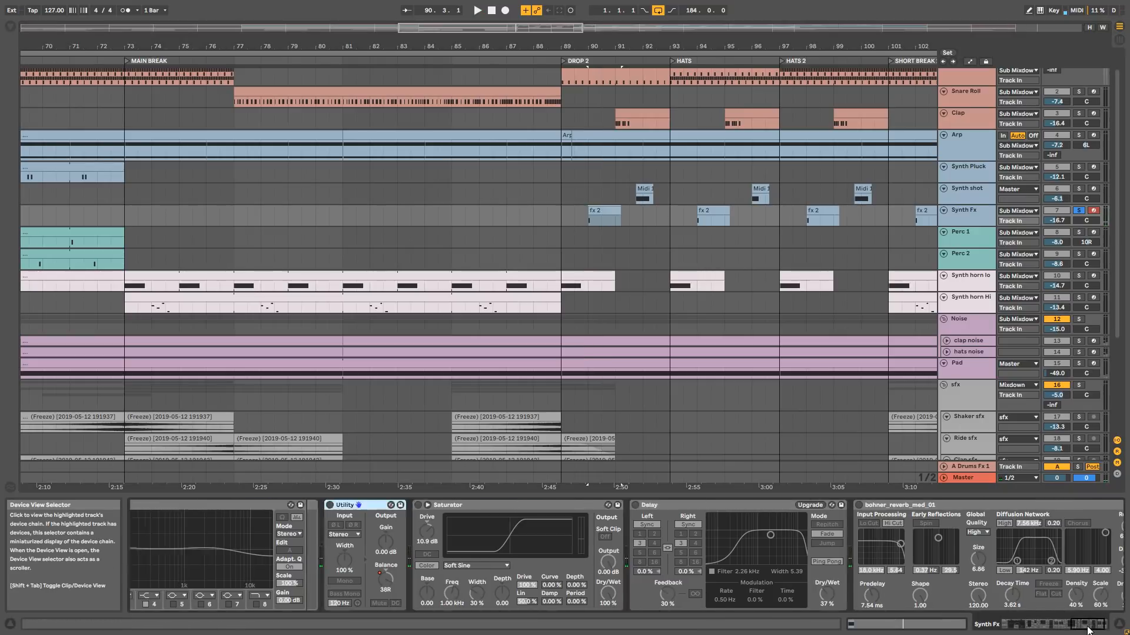
Bring the Synth Fx track's Wavetable into view and audition the fx 2 clip with the instrument alone.
drag(1036, 632, 1021, 631)
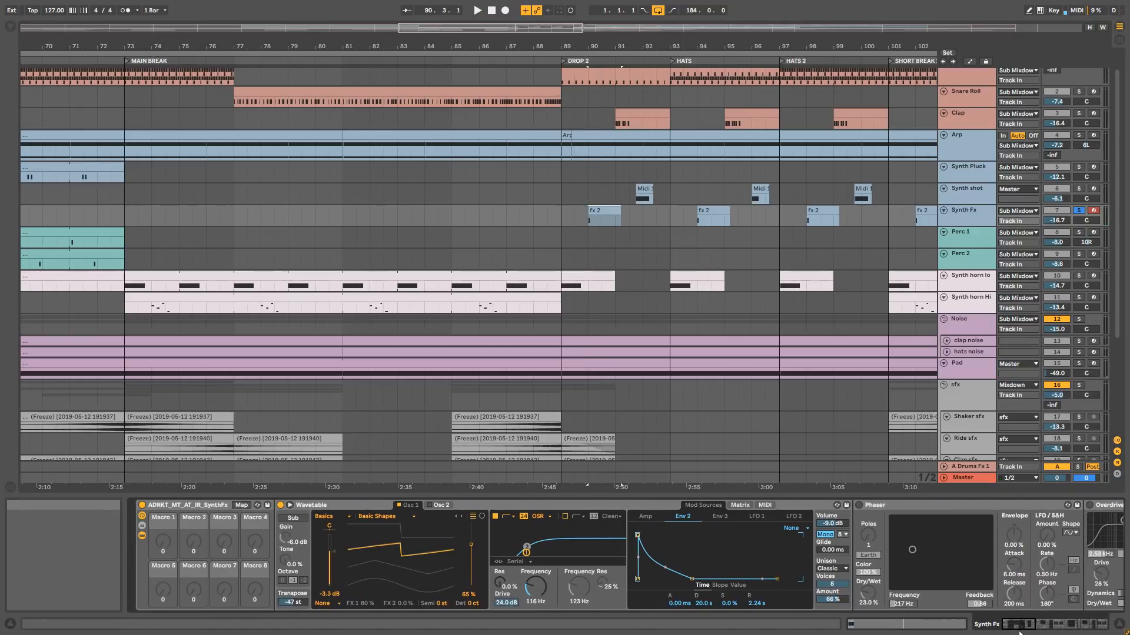
key(space)
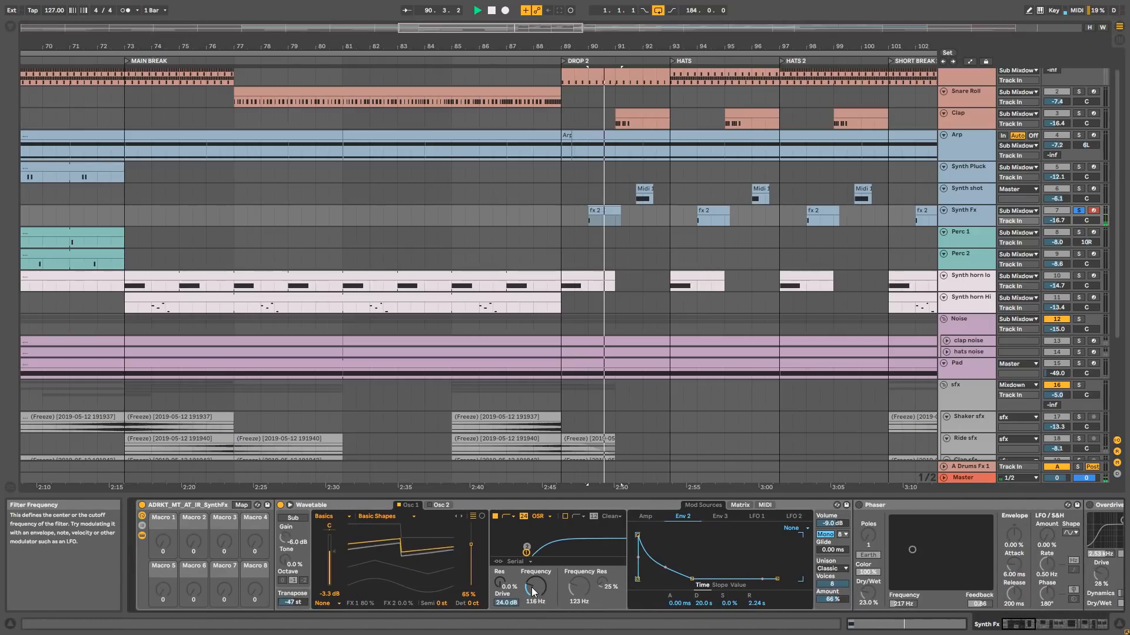
key(space)
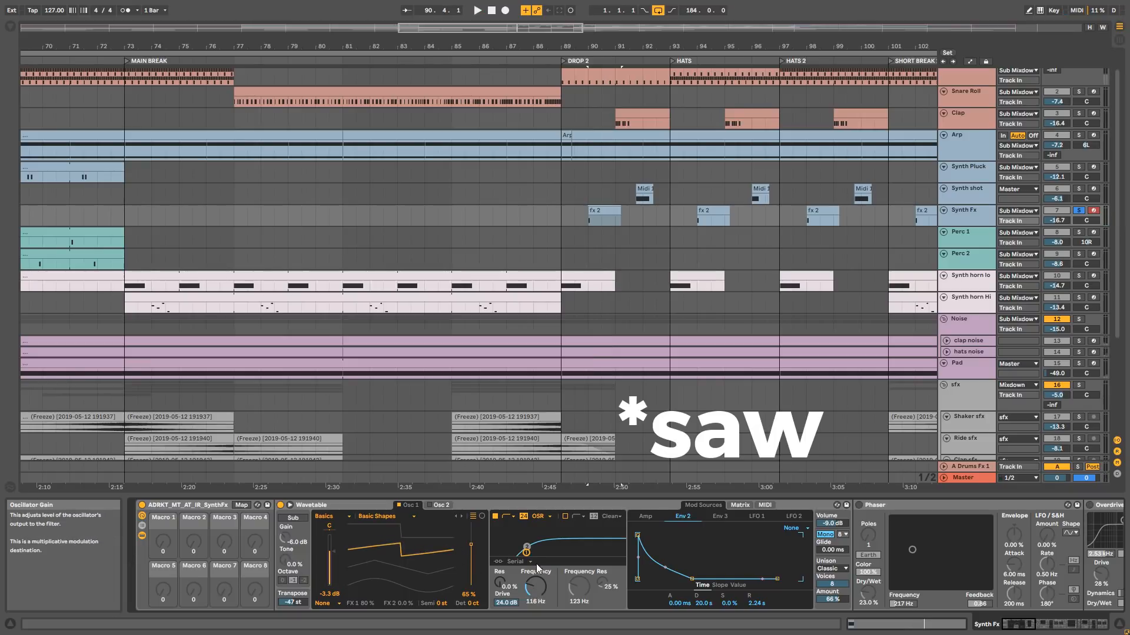
key(space)
key(space)
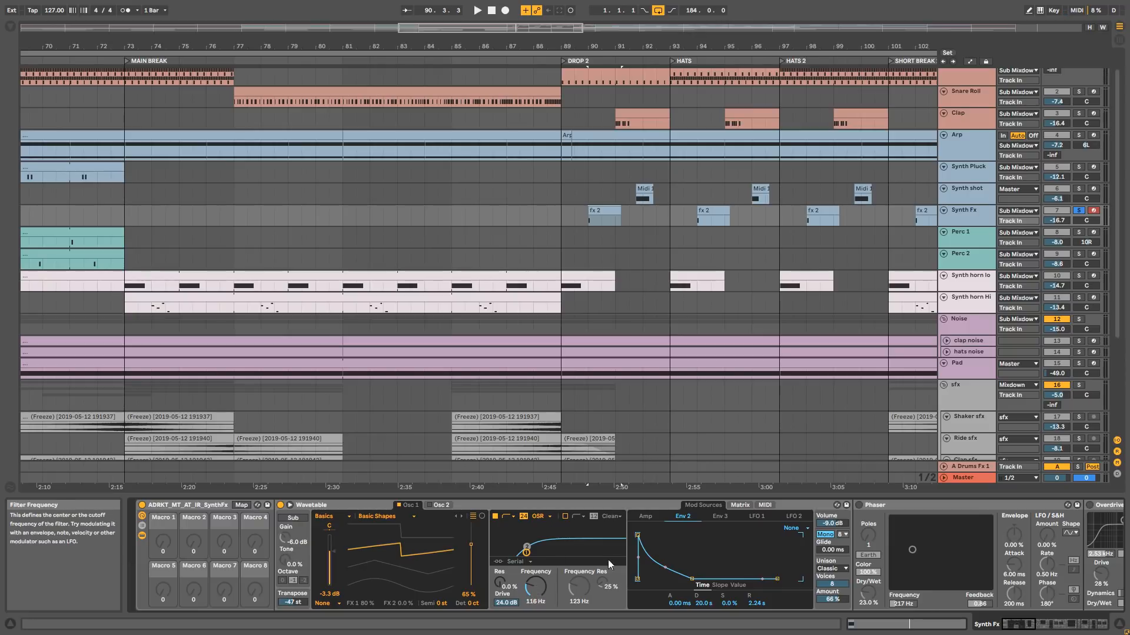
Examine Wavetable's modulation matrix on the Synth Fx track, along with its Amp and Env 2 envelopes.
click(745, 503)
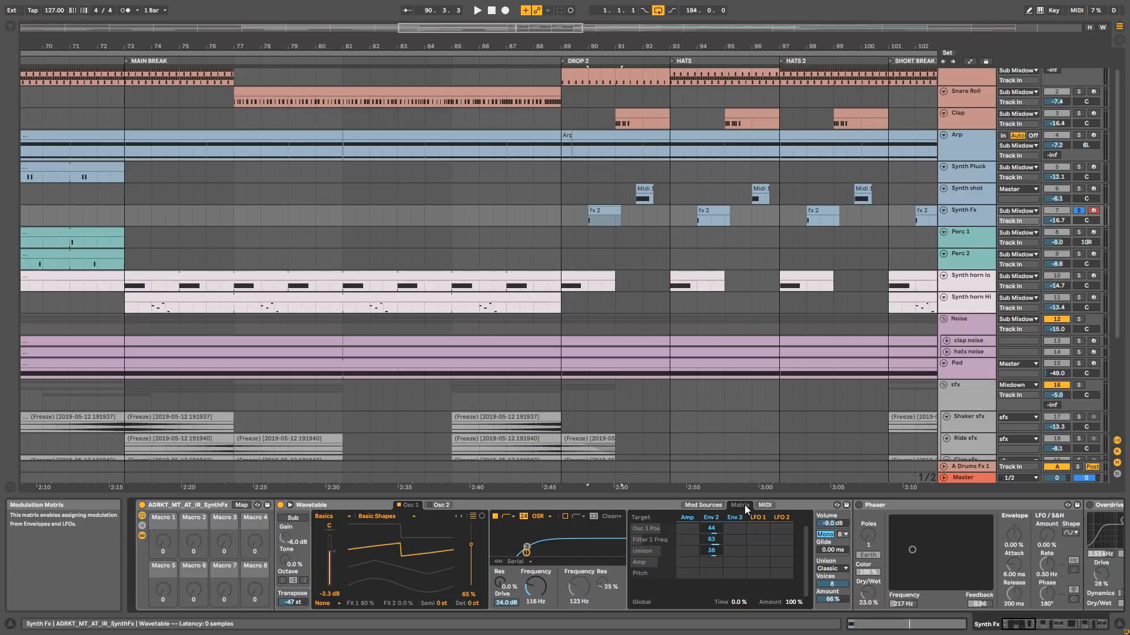
click(712, 517)
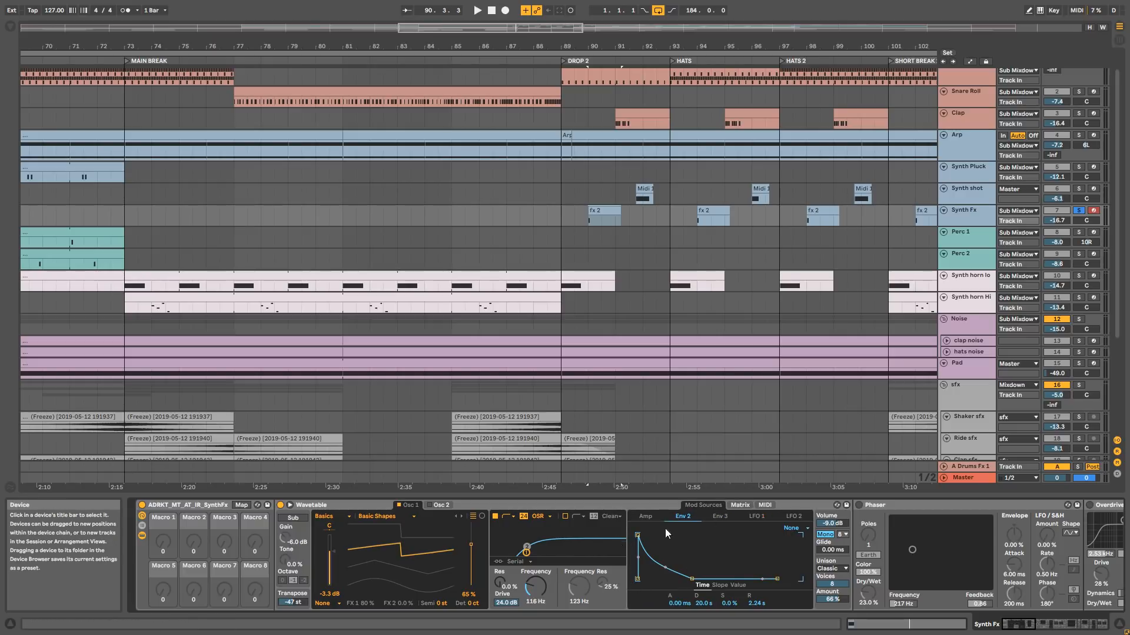
click(740, 505)
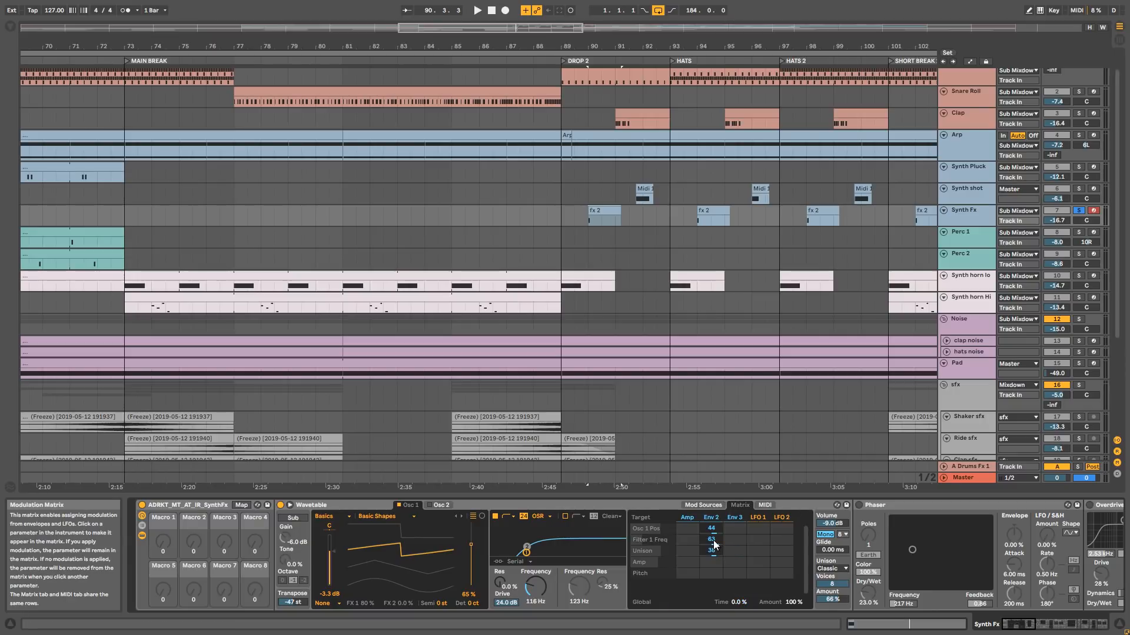
click(697, 518)
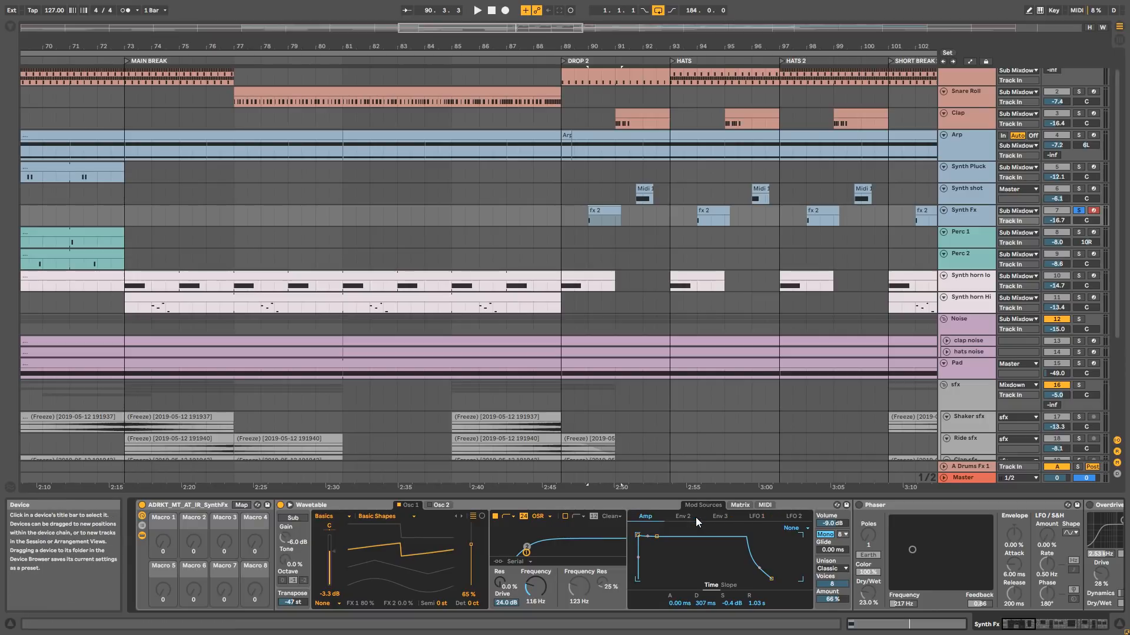
click(681, 515)
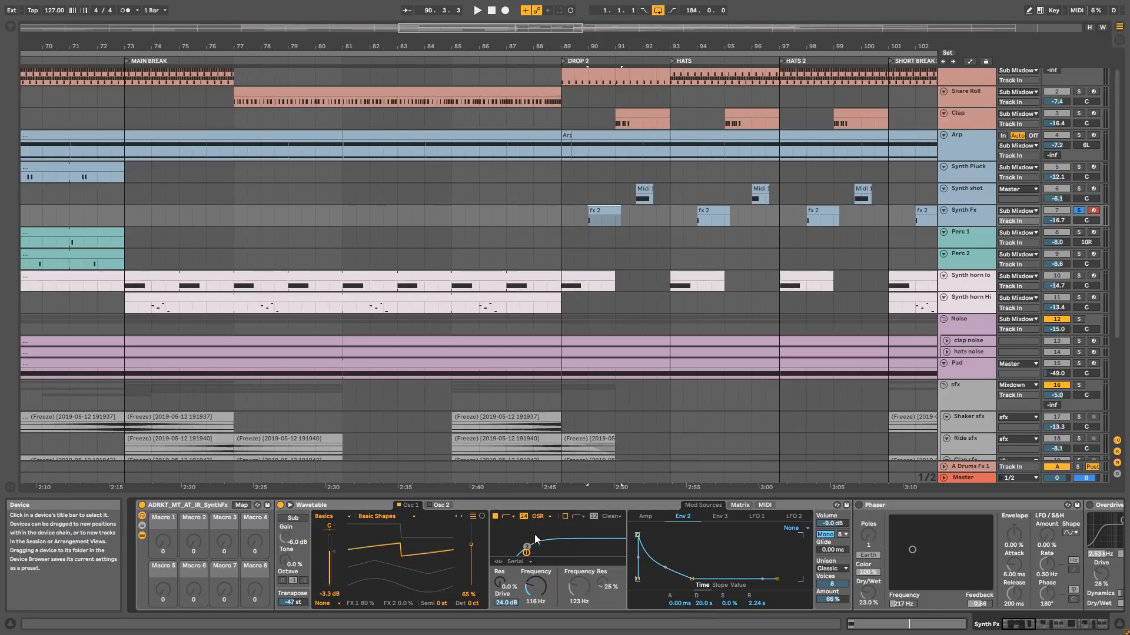
Replay the fx 2 clip while comparing Wavetable's oscillator and filter movement with the Env 2 assignments in the modulation matrix.
key(space)
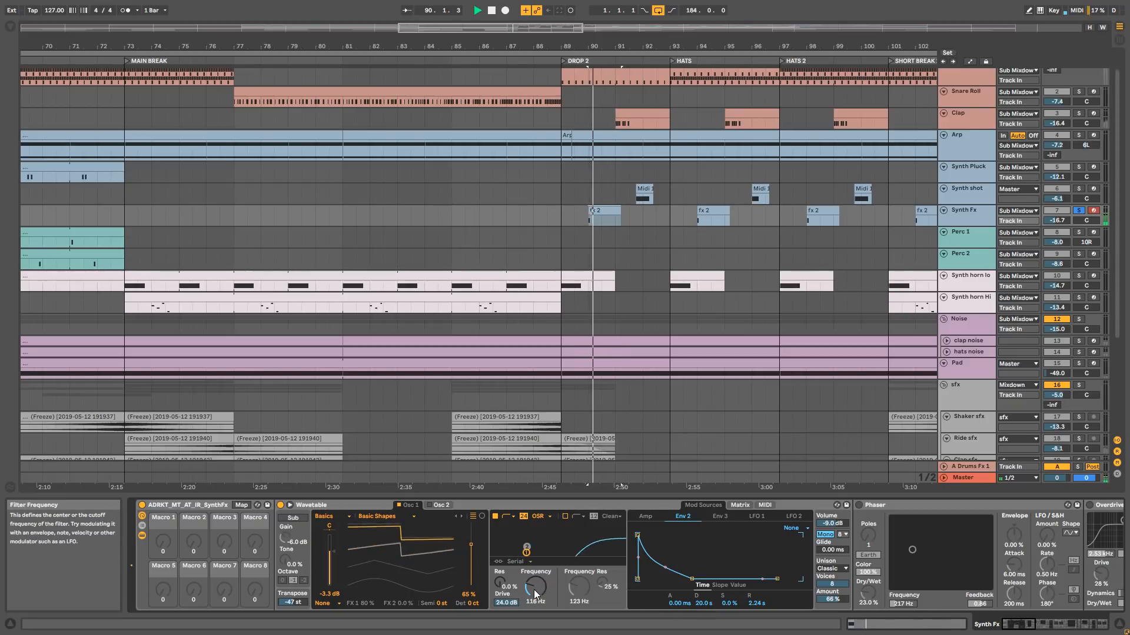
key(space)
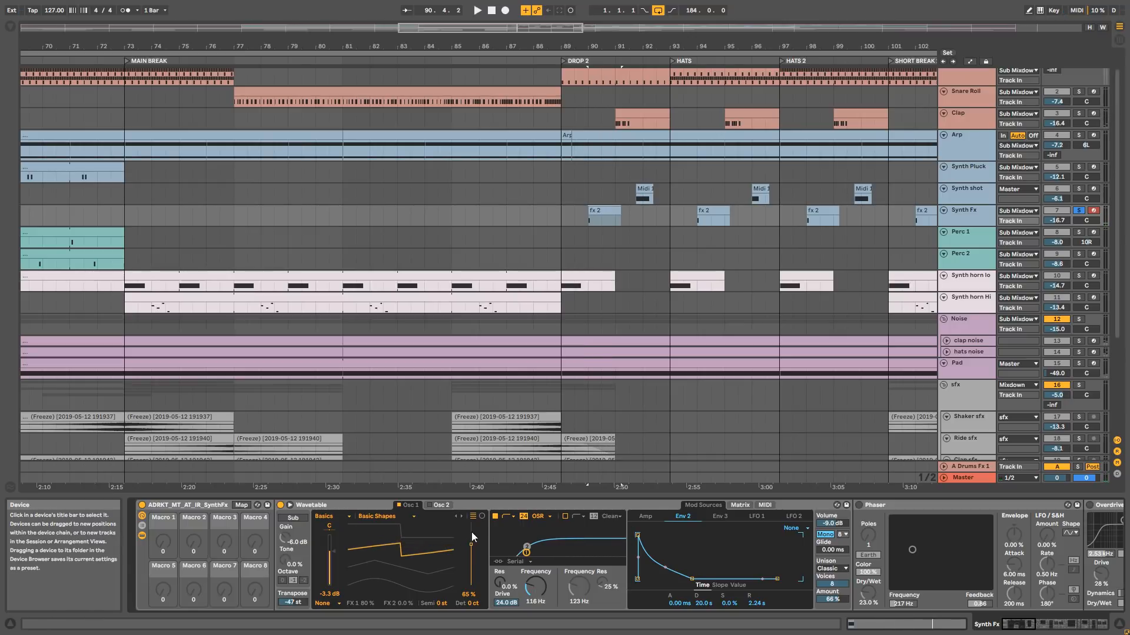
click(739, 506)
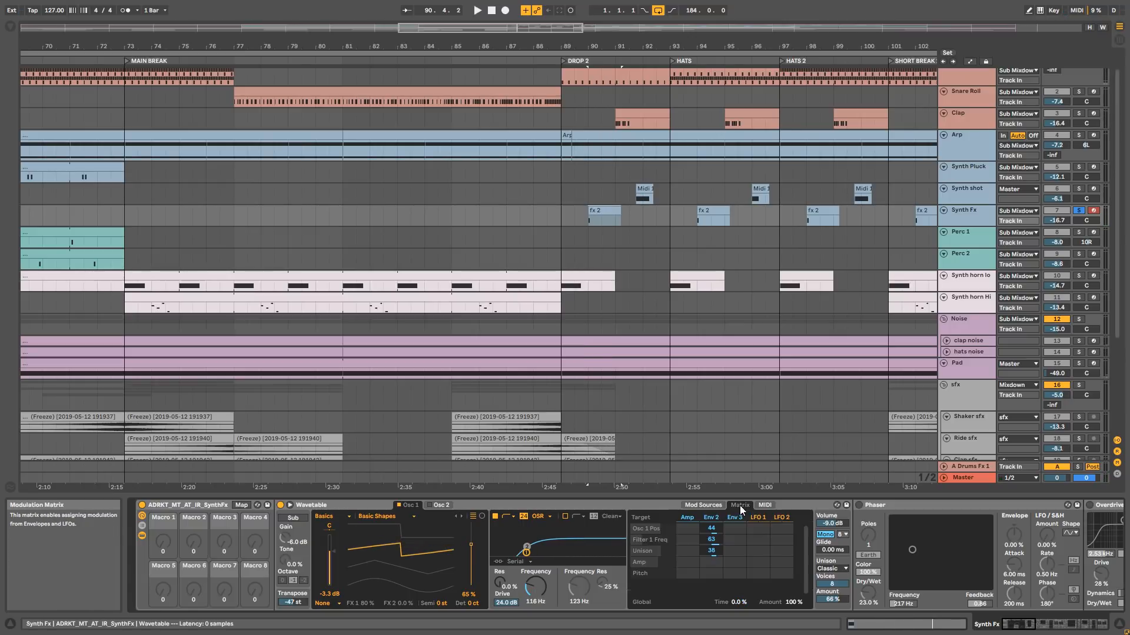
drag(710, 528, 710, 517)
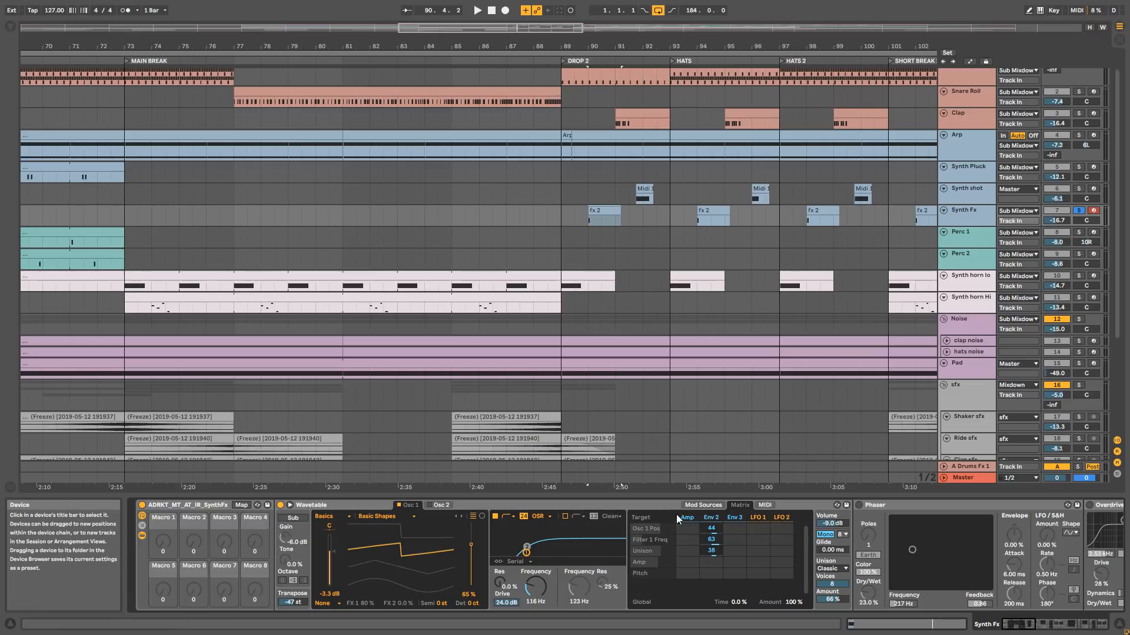
key(space)
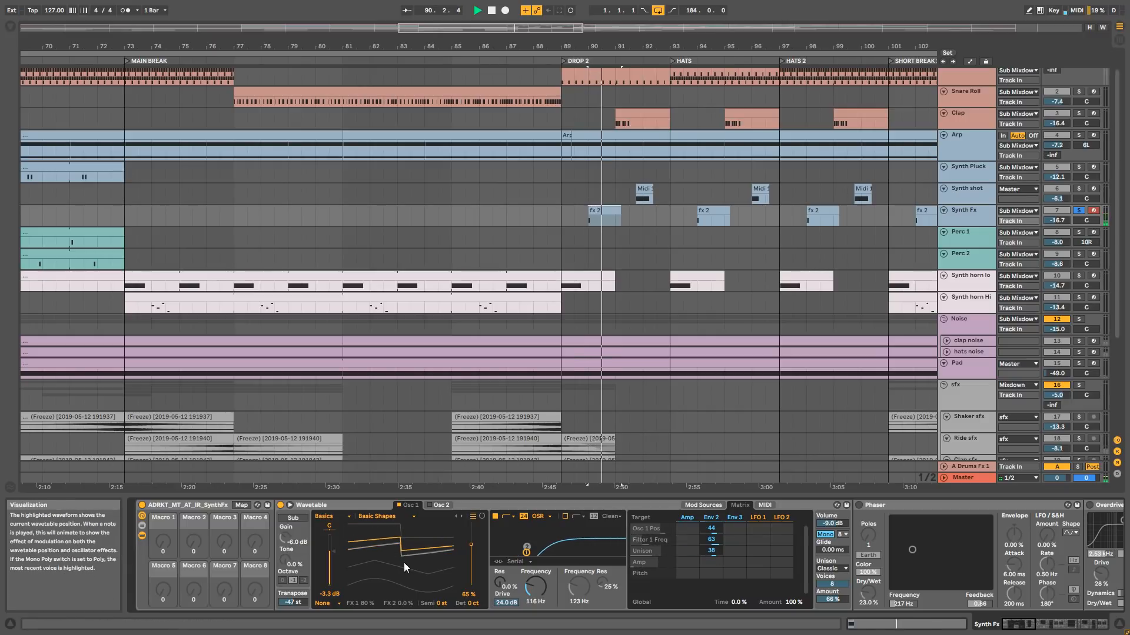
key(space)
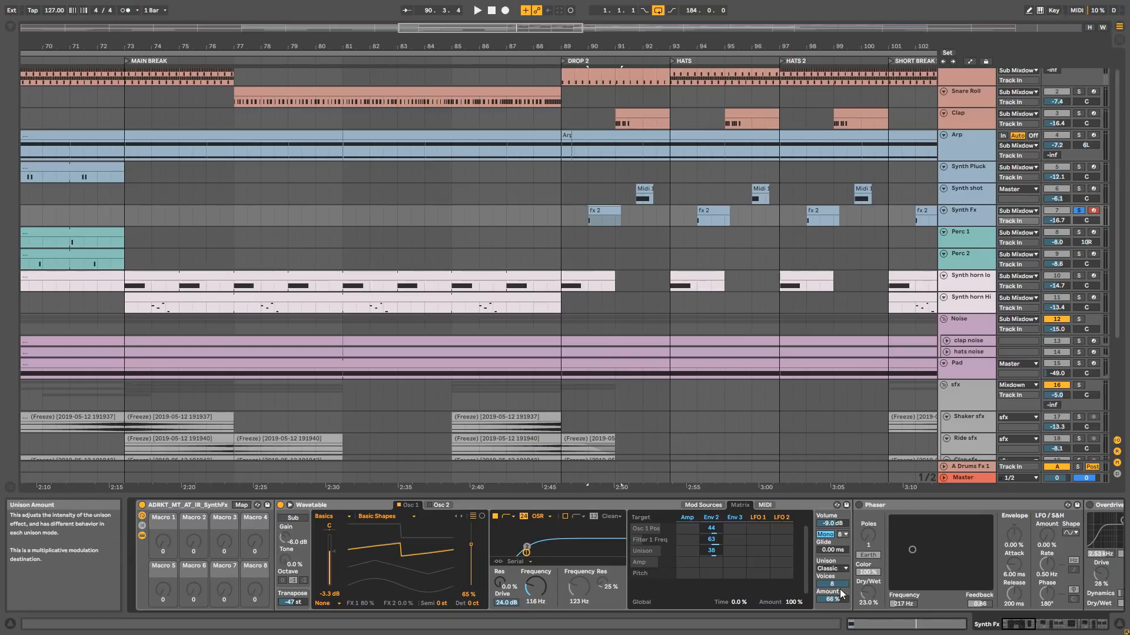
Switch Wavetable's unison mode to None, restore it to Classic, and replay the fx 2 clip to compare.
click(834, 568)
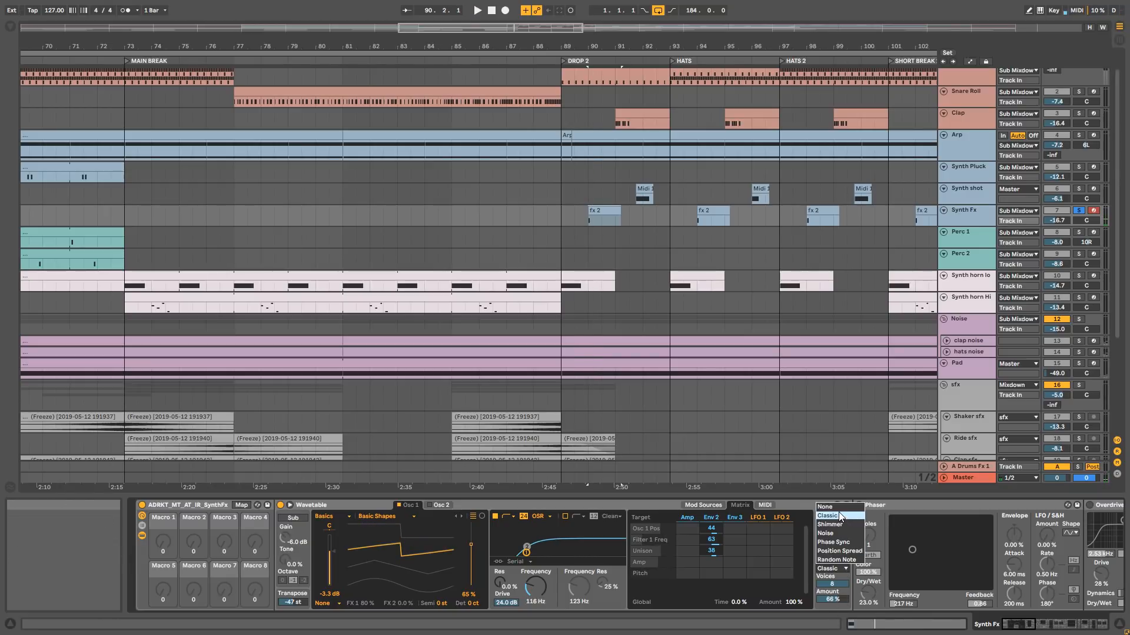
click(829, 508)
click(833, 569)
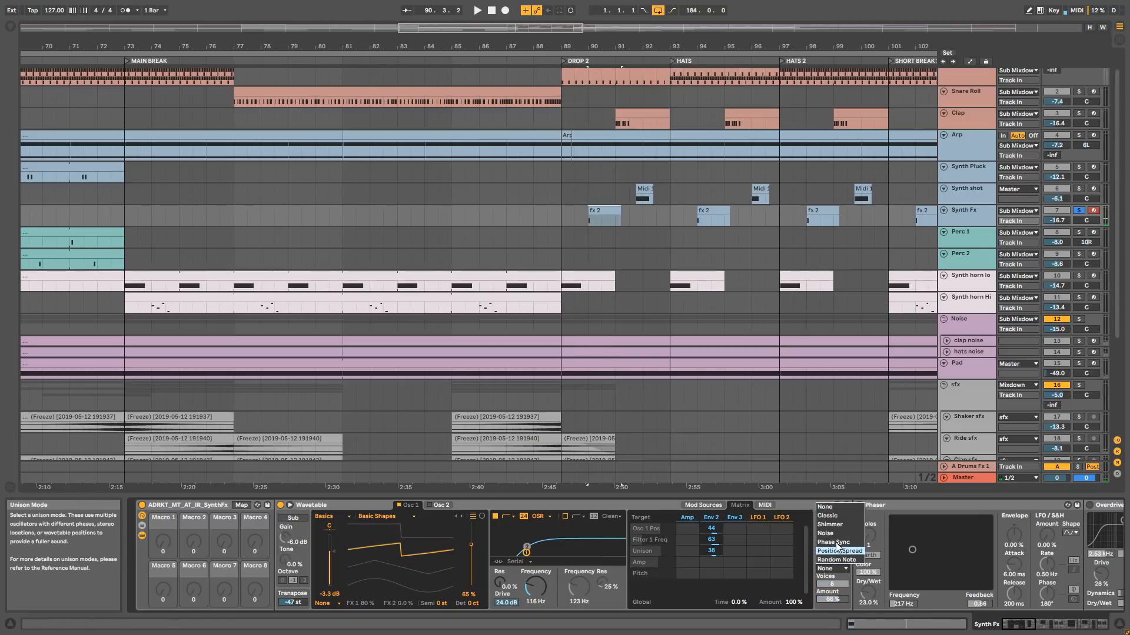
click(837, 515)
key(space)
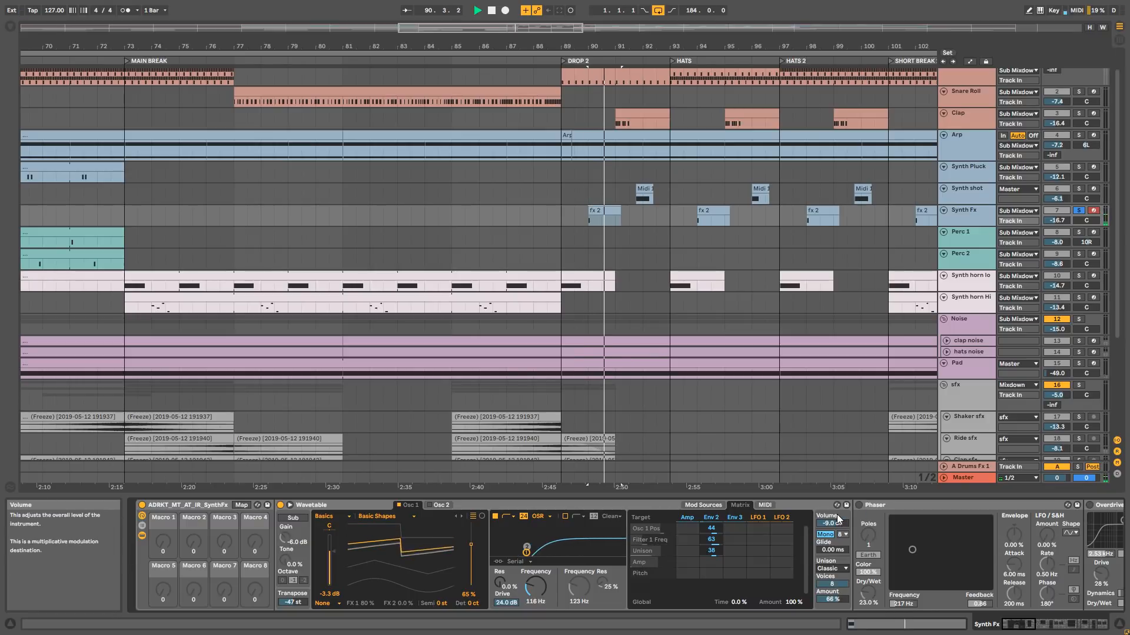
key(space)
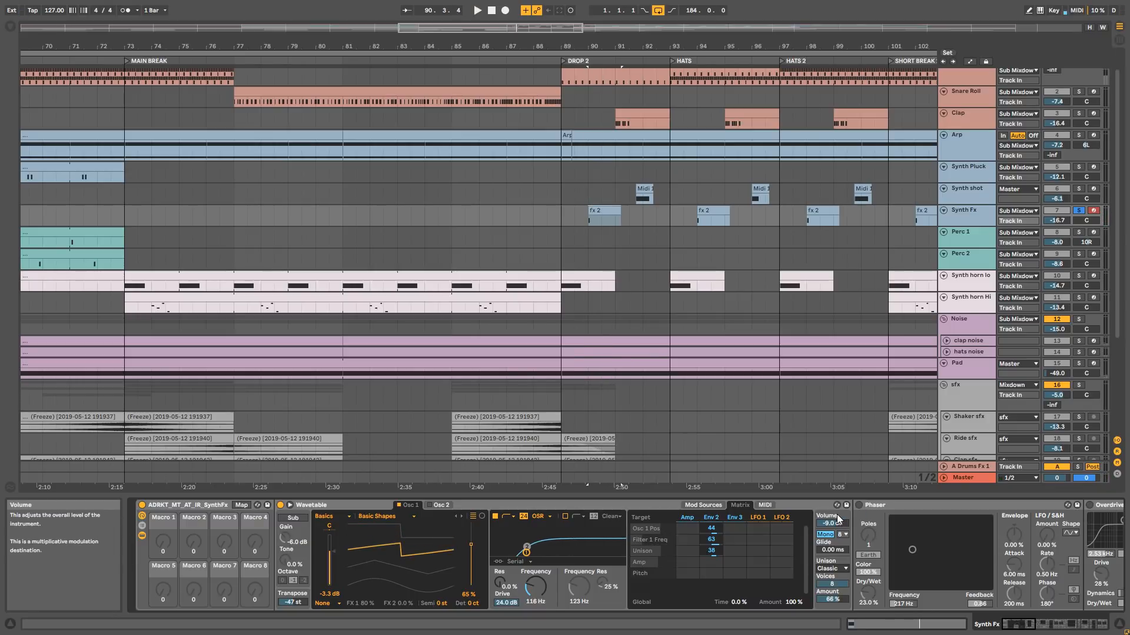
Play the fx 2 clip again and return Wavetable from the modulation matrix to its Env 2 envelope.
key(space)
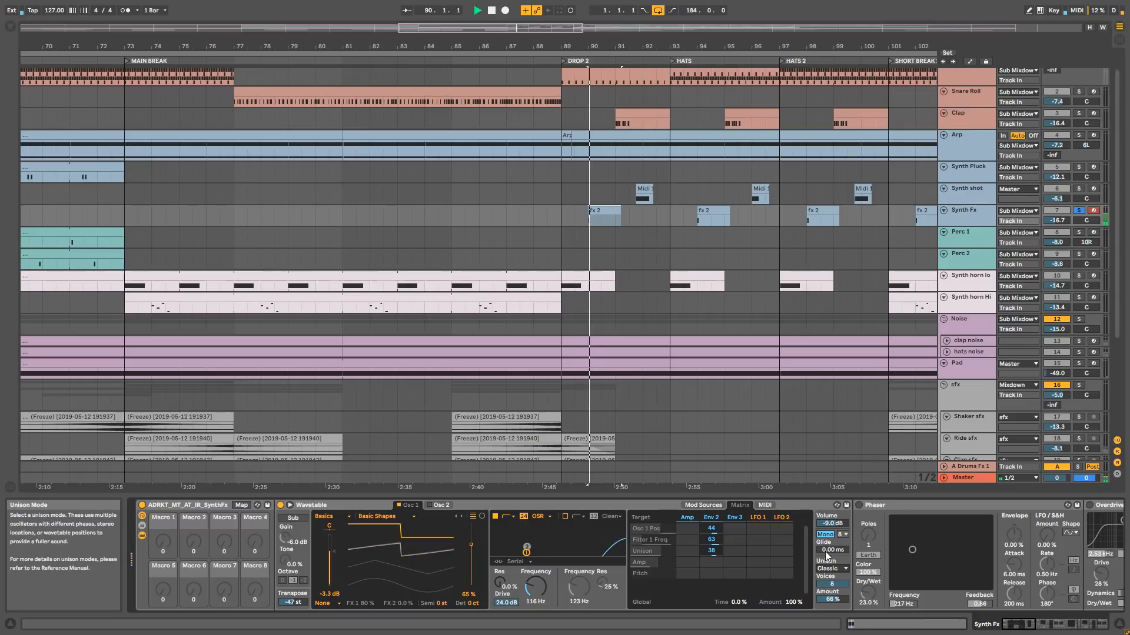
key(space)
click(758, 539)
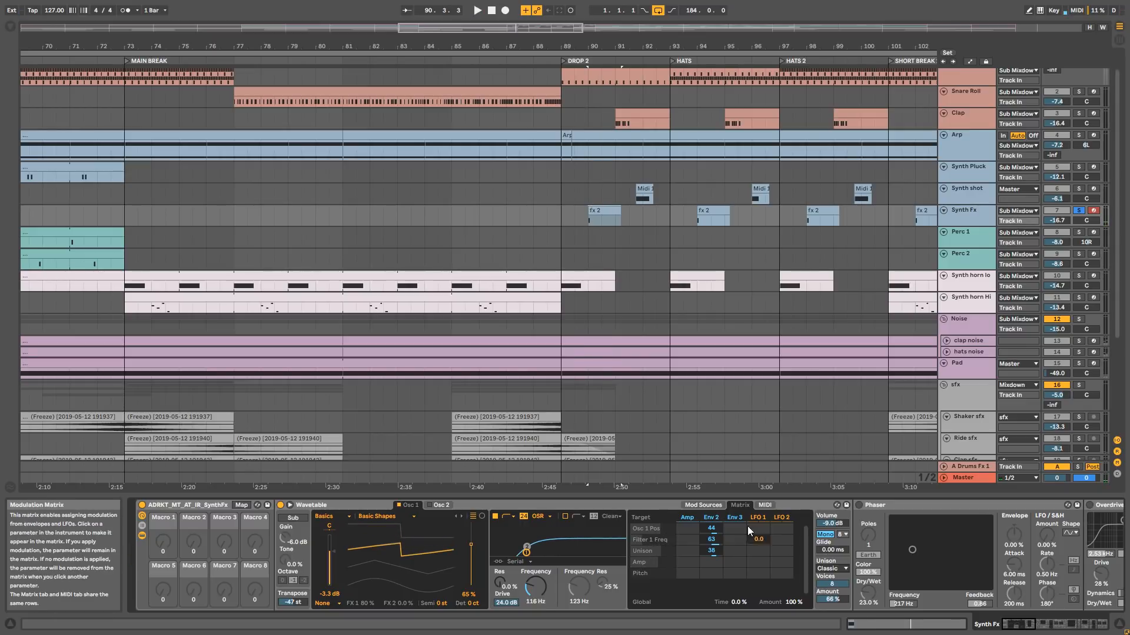
click(704, 505)
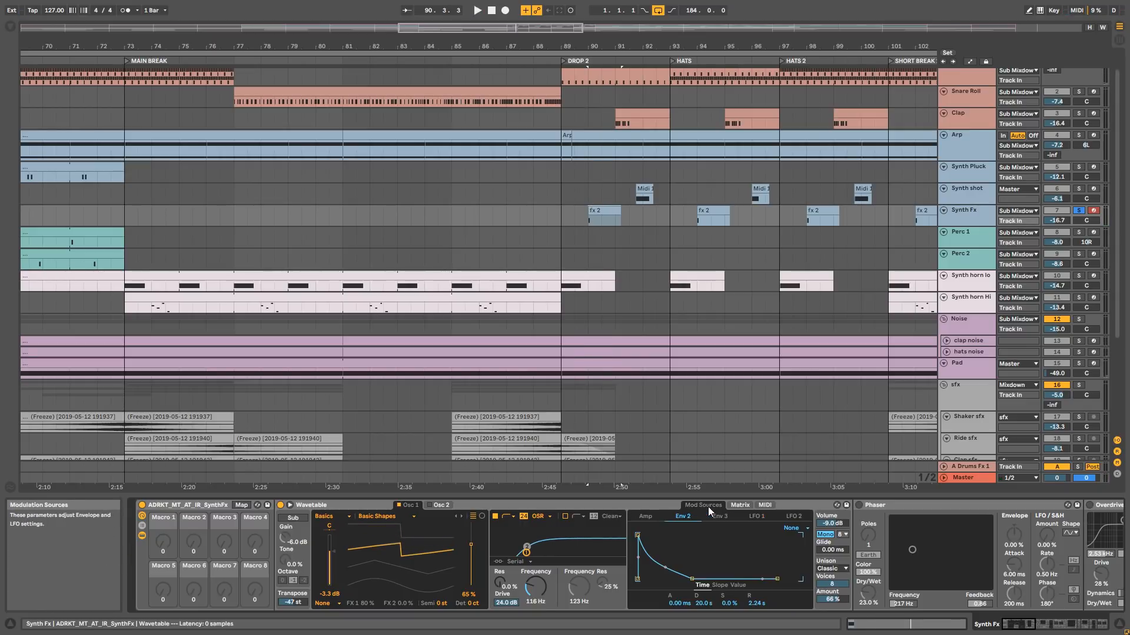
Activate the Phaser, Overdrive and first Utility on the Synth Fx track while playing the fx 2 clip.
click(1053, 625)
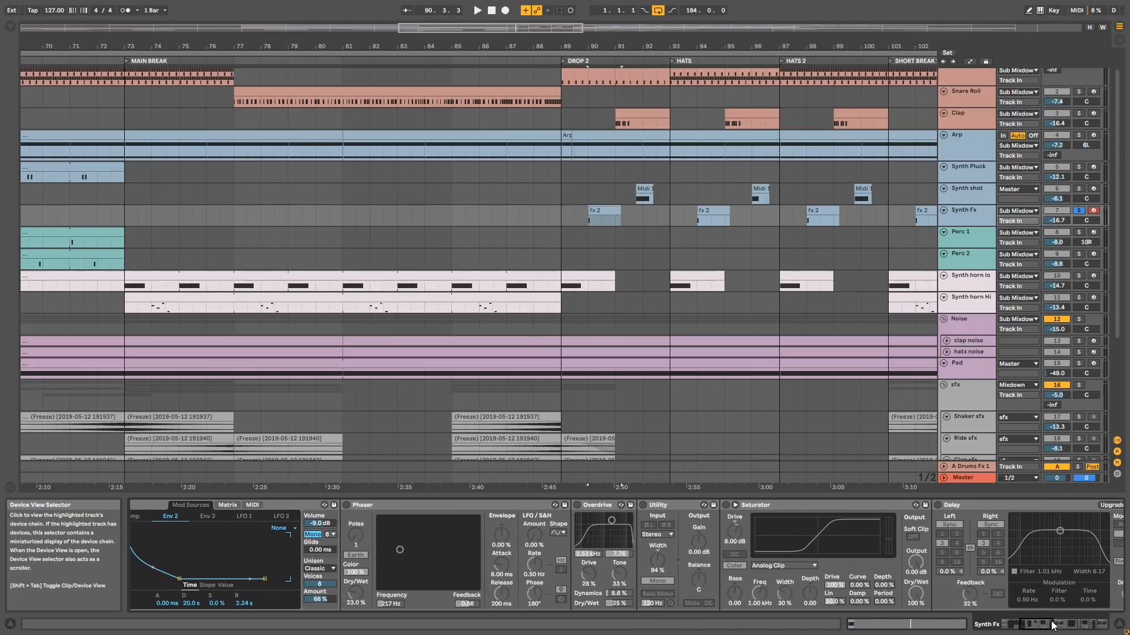
click(347, 504)
key(space)
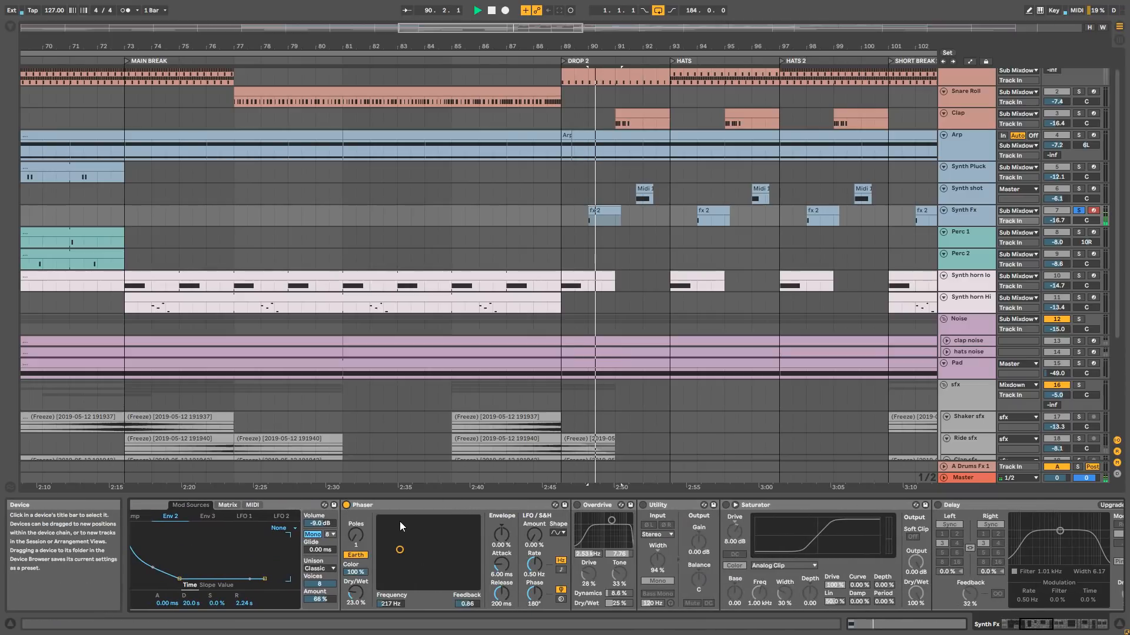
click(577, 507)
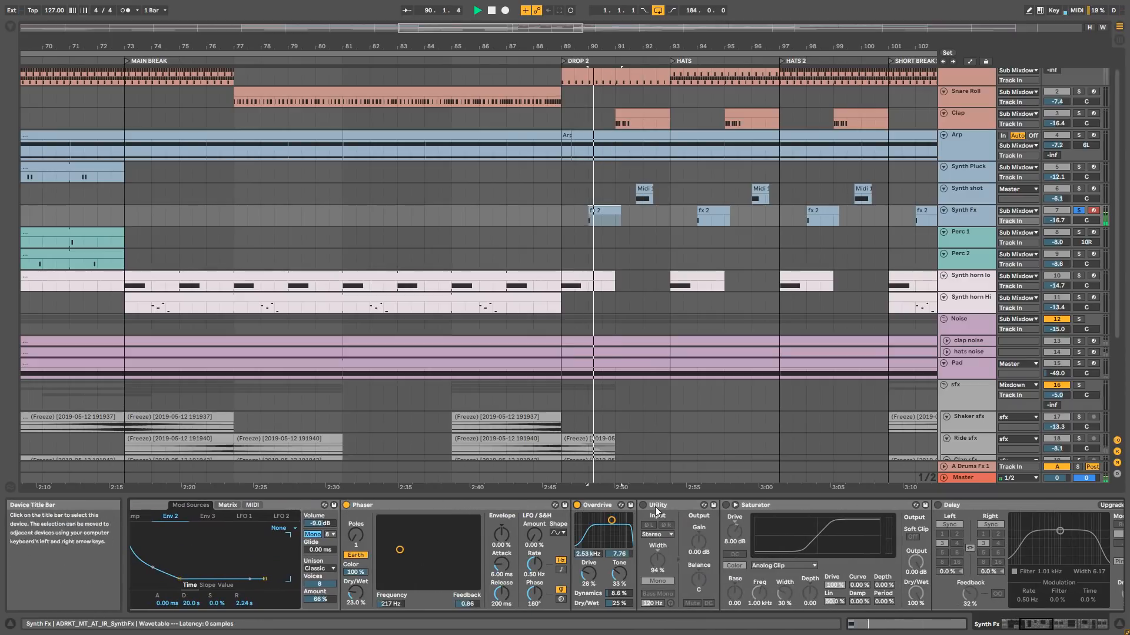
click(643, 505)
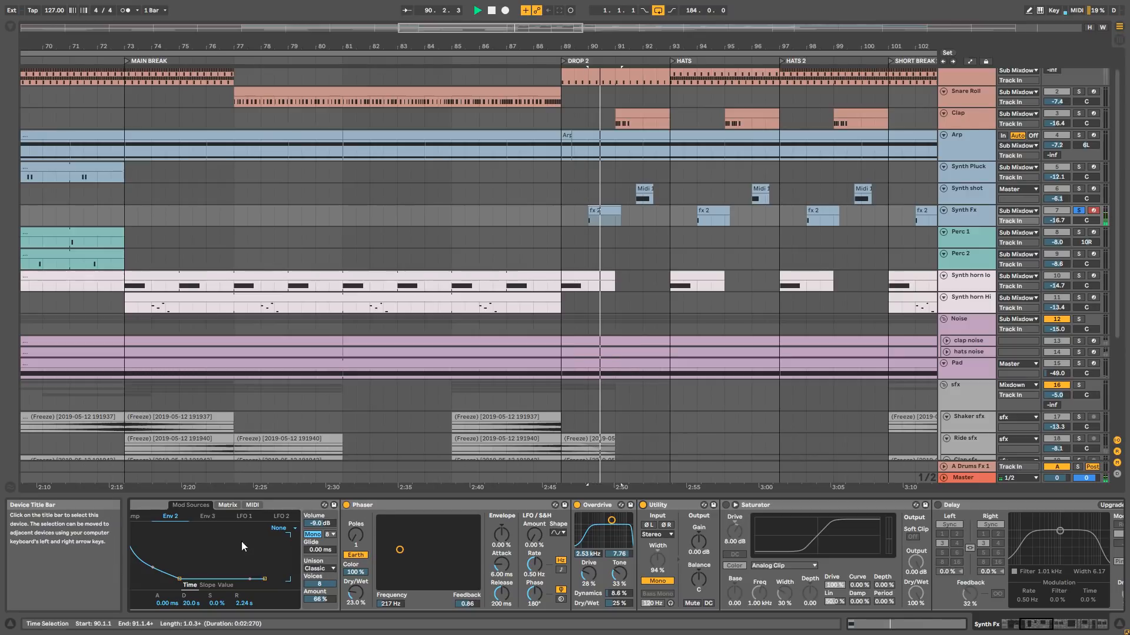
Activate the Analog Clip Saturator and the Delay after it on the Synth Fx track, auditioning the clip.
click(725, 505)
key(space)
click(937, 505)
key(space)
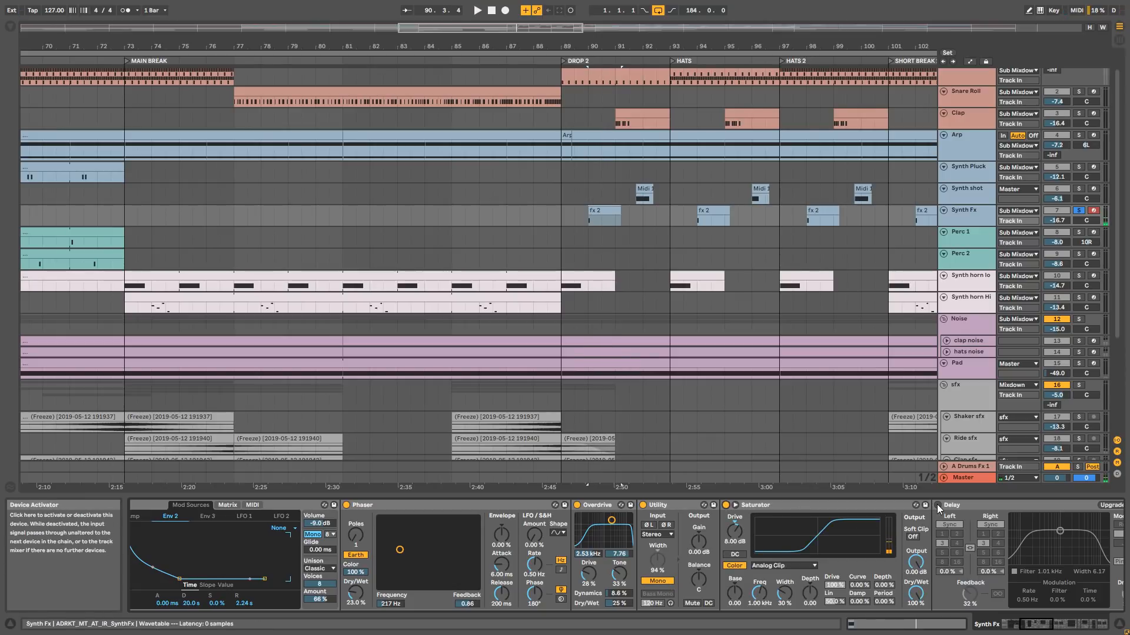
Activate the bohner_reverb_med_01 reverb after the Delay on the Synth Fx track and play the clip through it.
click(1040, 627)
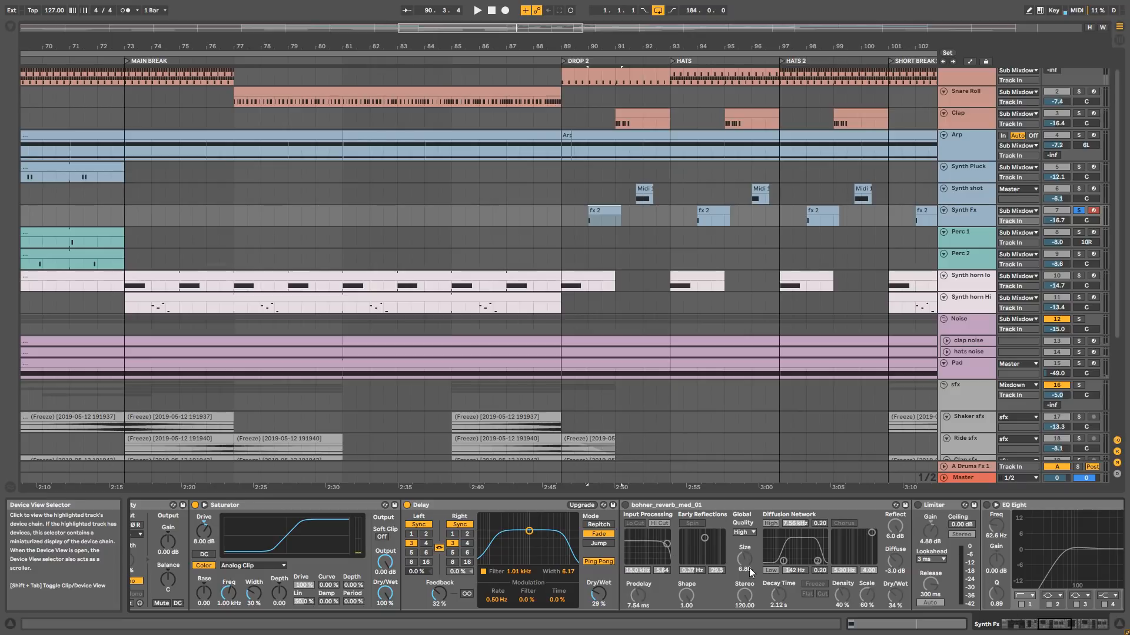
click(625, 506)
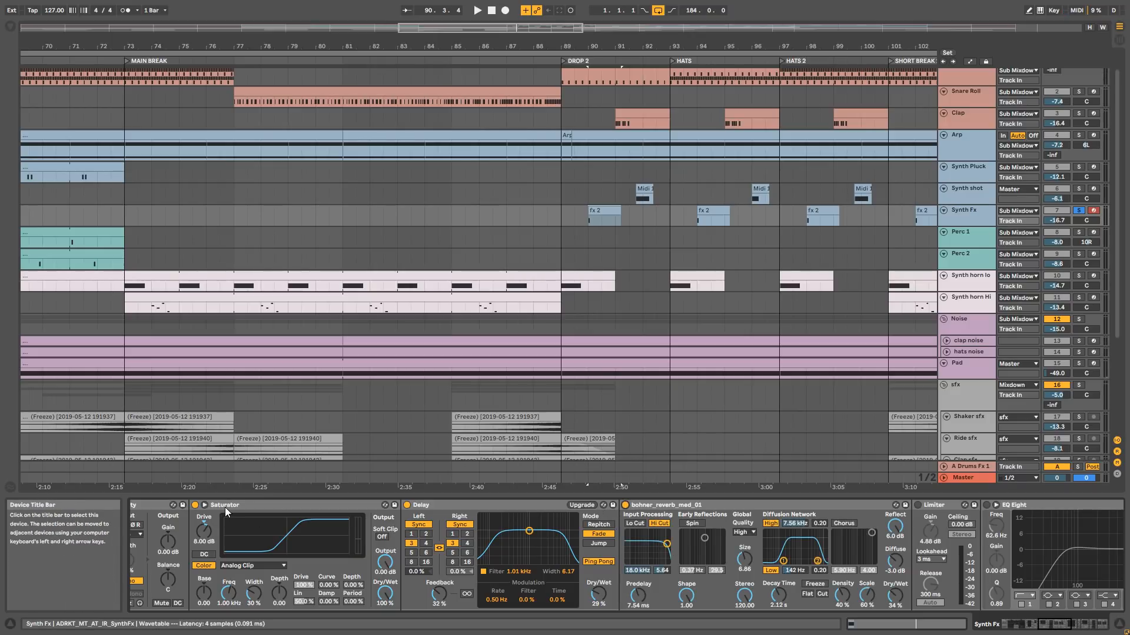
key(space)
Activate the Limiter and the EQ Eight following the reverb on the Synth Fx track while playing the clip.
drag(1059, 626, 1068, 625)
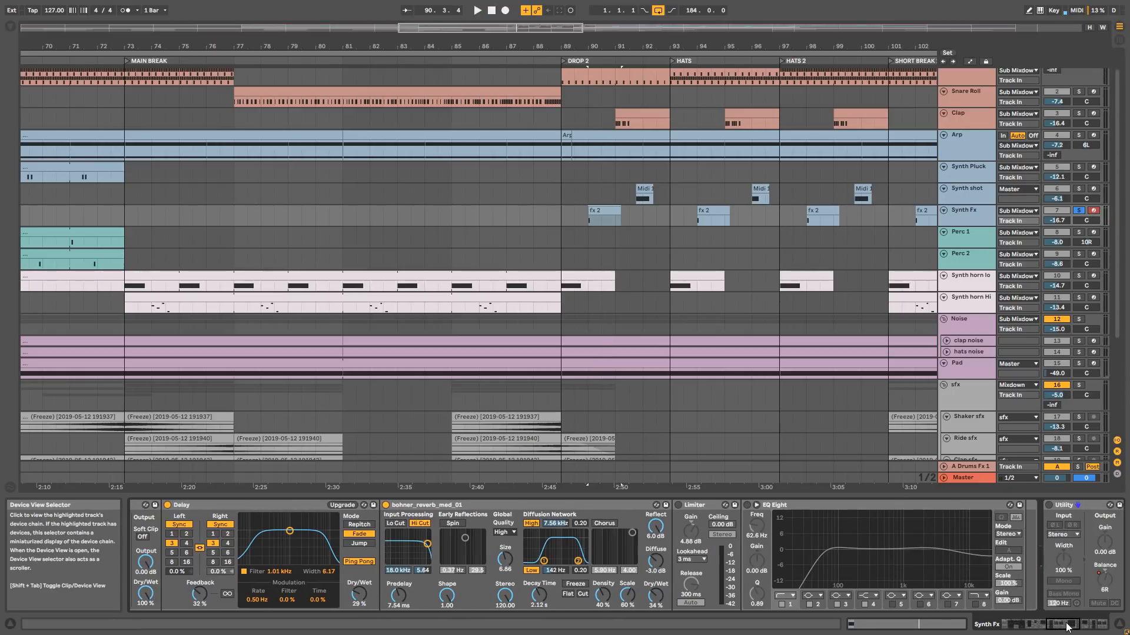
click(678, 504)
key(space)
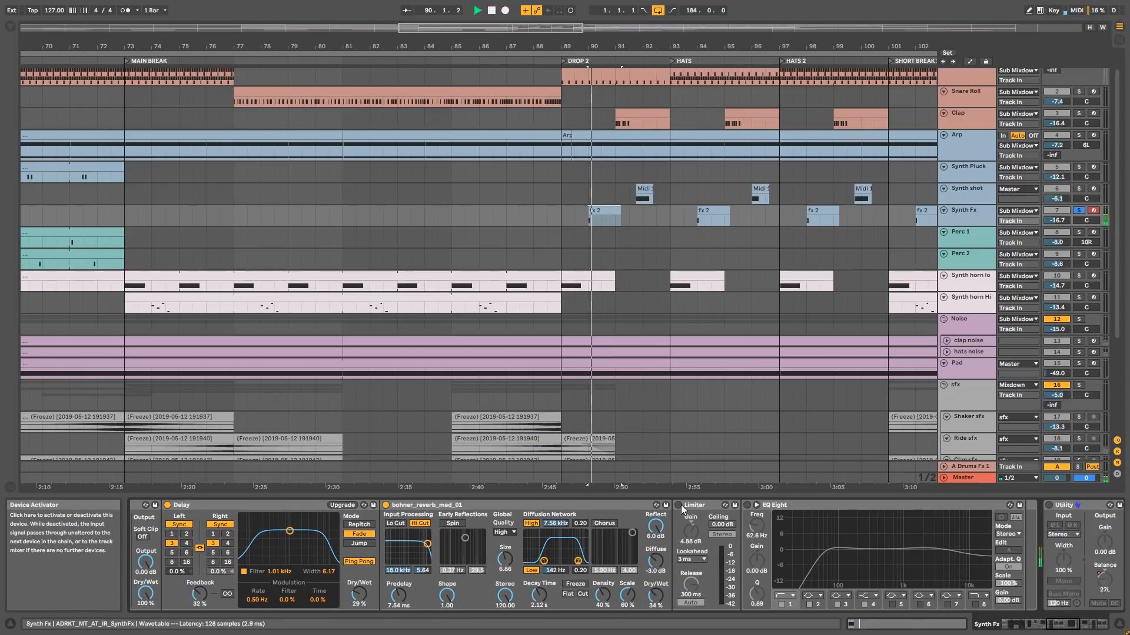
click(747, 505)
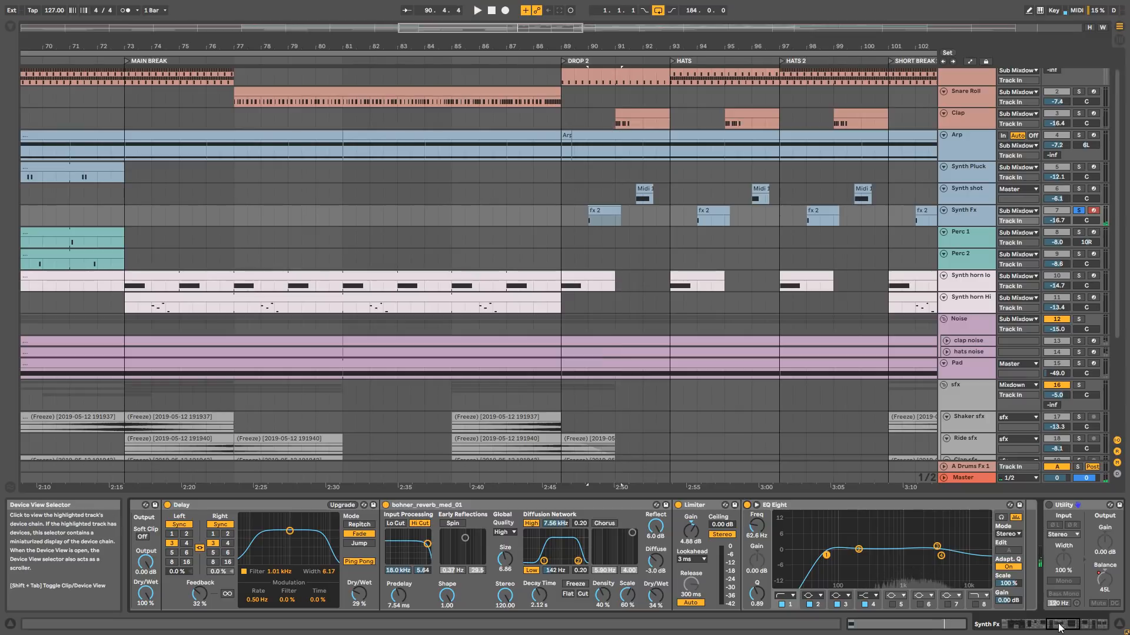
Activate the second Utility and the Soft Sine Saturator after the EQ Eight, and play the clip with both.
drag(1060, 625, 1076, 625)
click(588, 506)
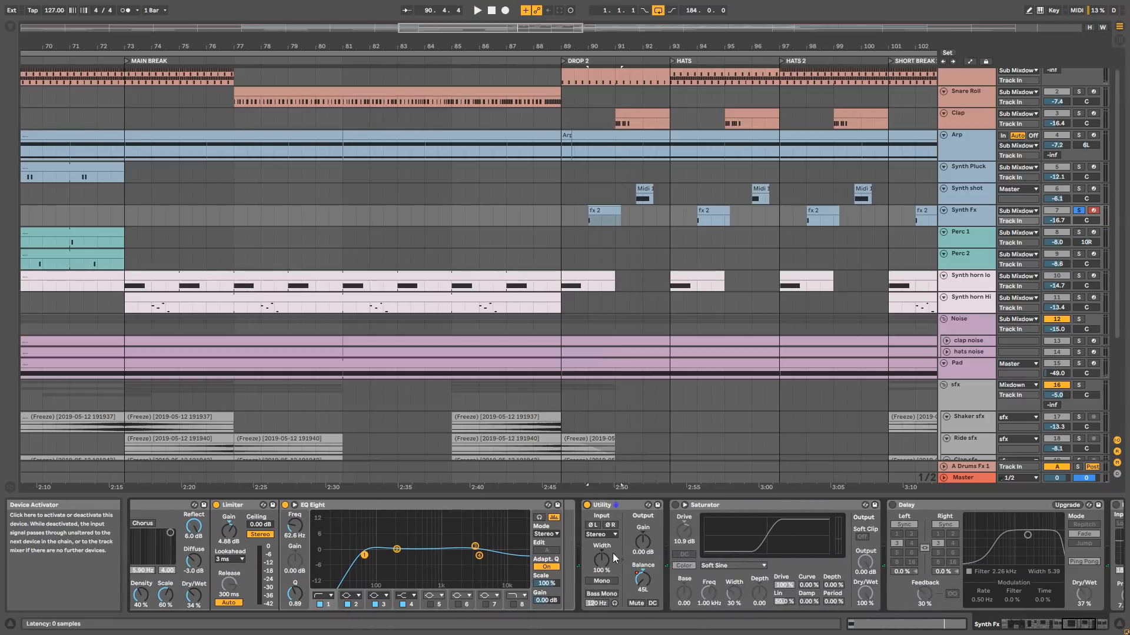
click(676, 506)
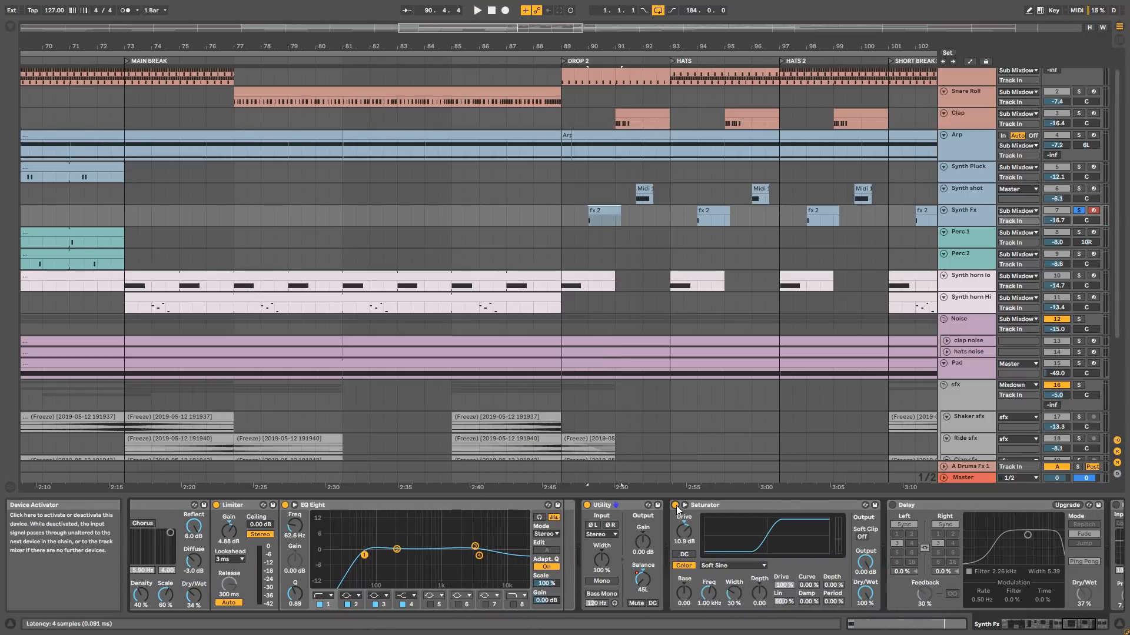
key(space)
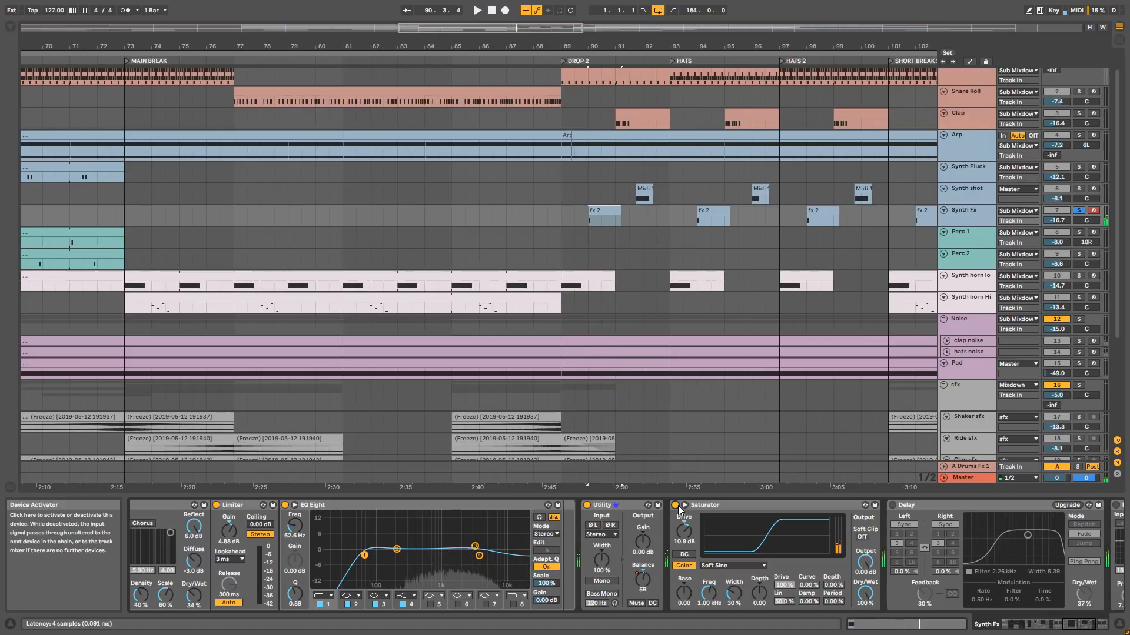
Compare the Soft Sine Saturator off and on, and activate the closing Delay and bohner_reverb_med_01 on the Synth Fx track while auditioning.
click(676, 506)
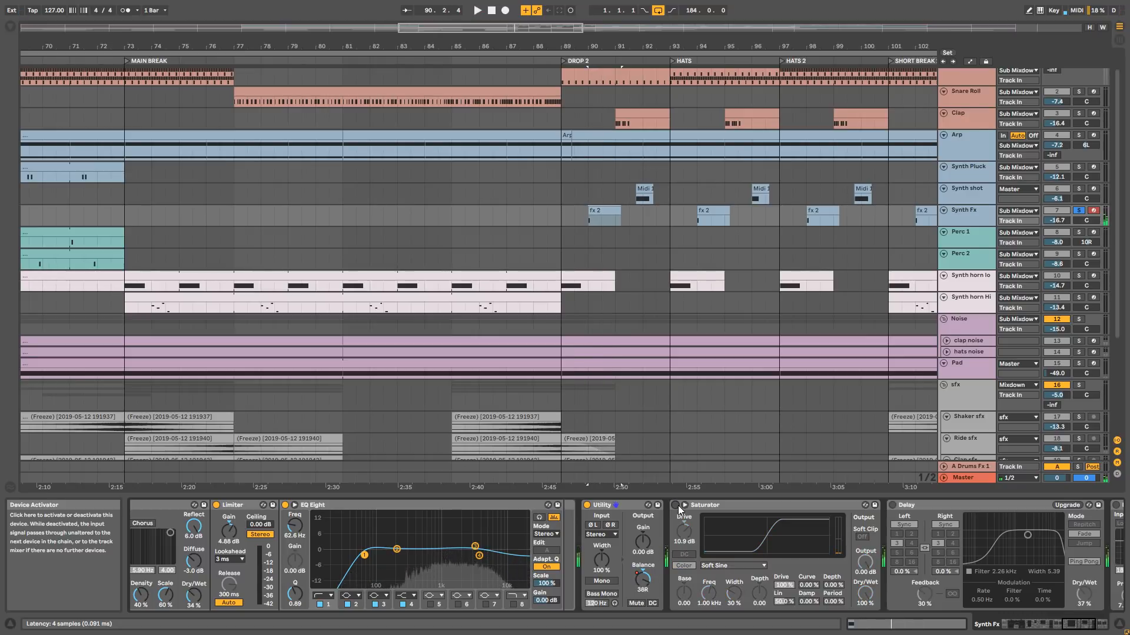
click(676, 505)
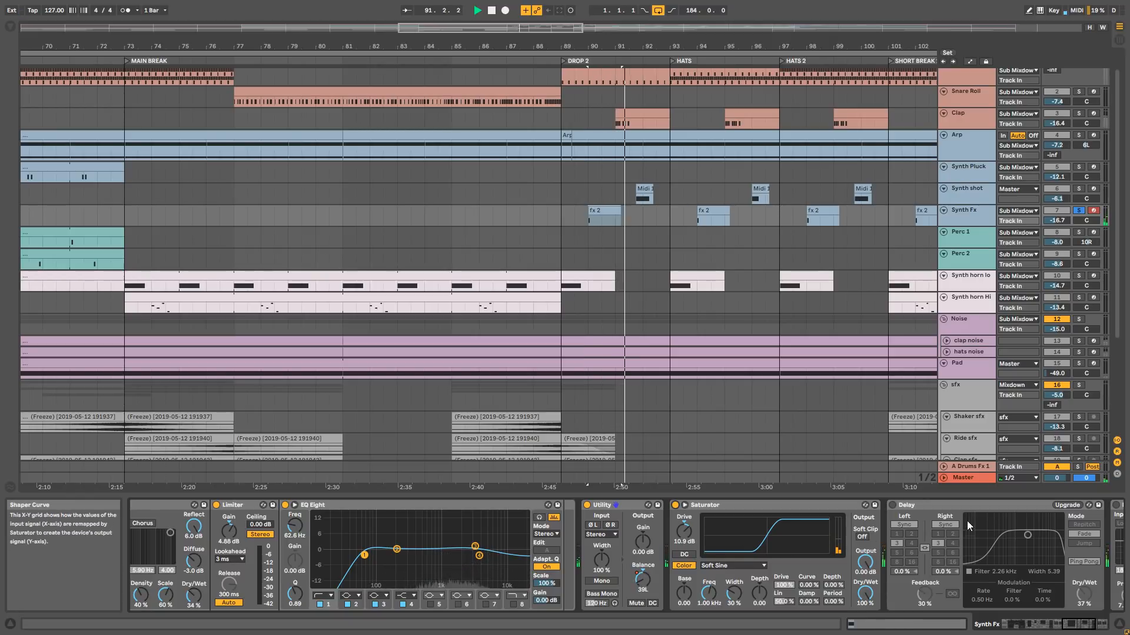
click(1098, 627)
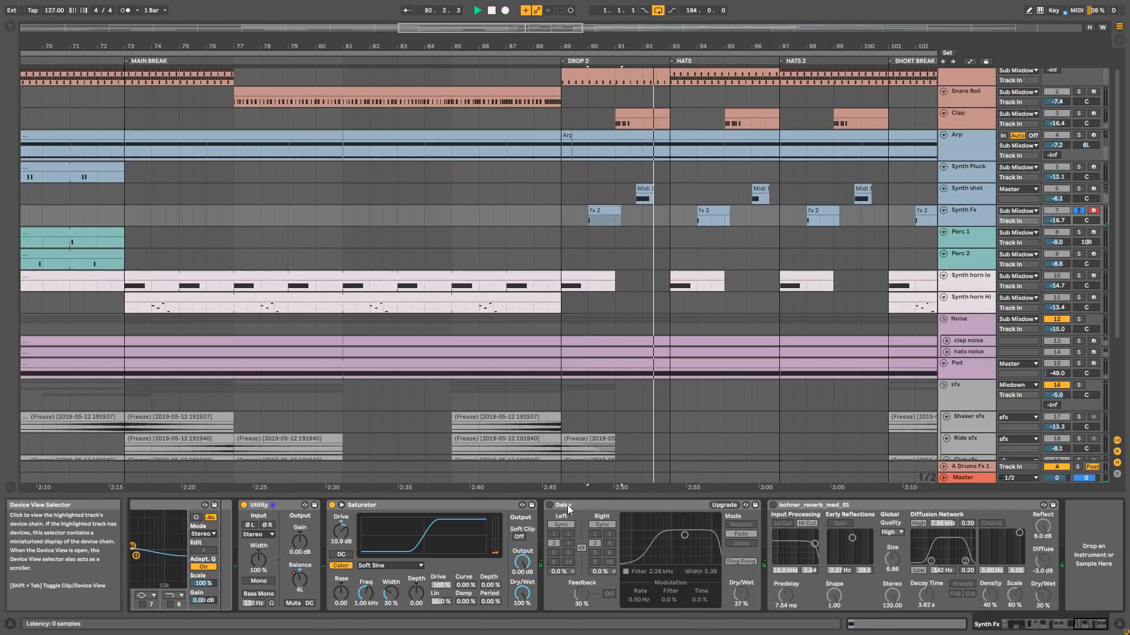
click(548, 505)
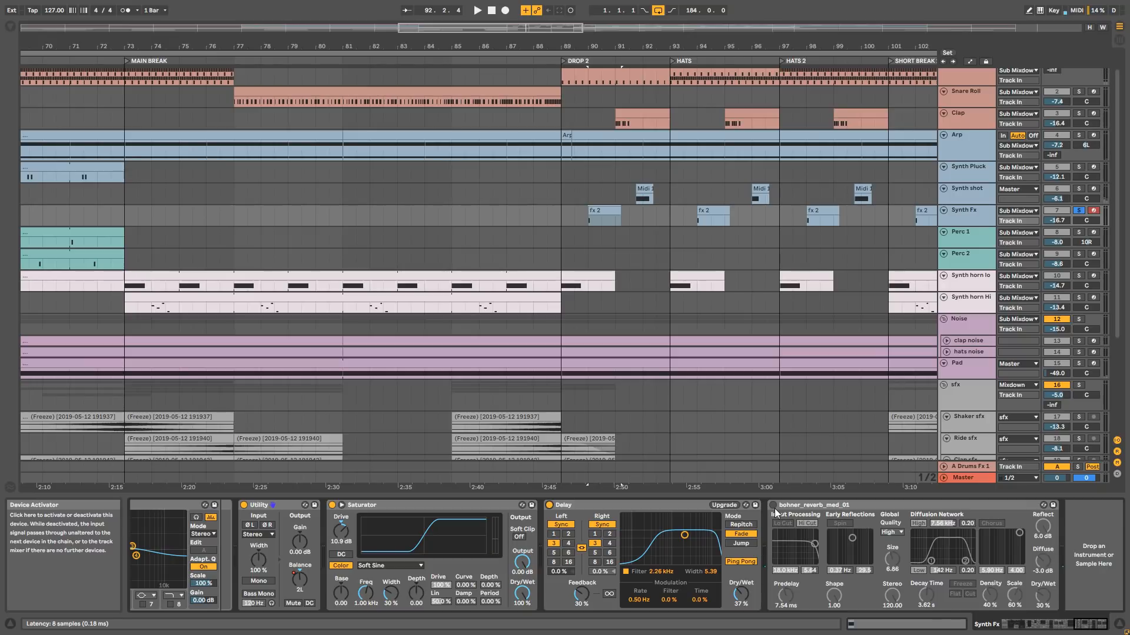
click(773, 506)
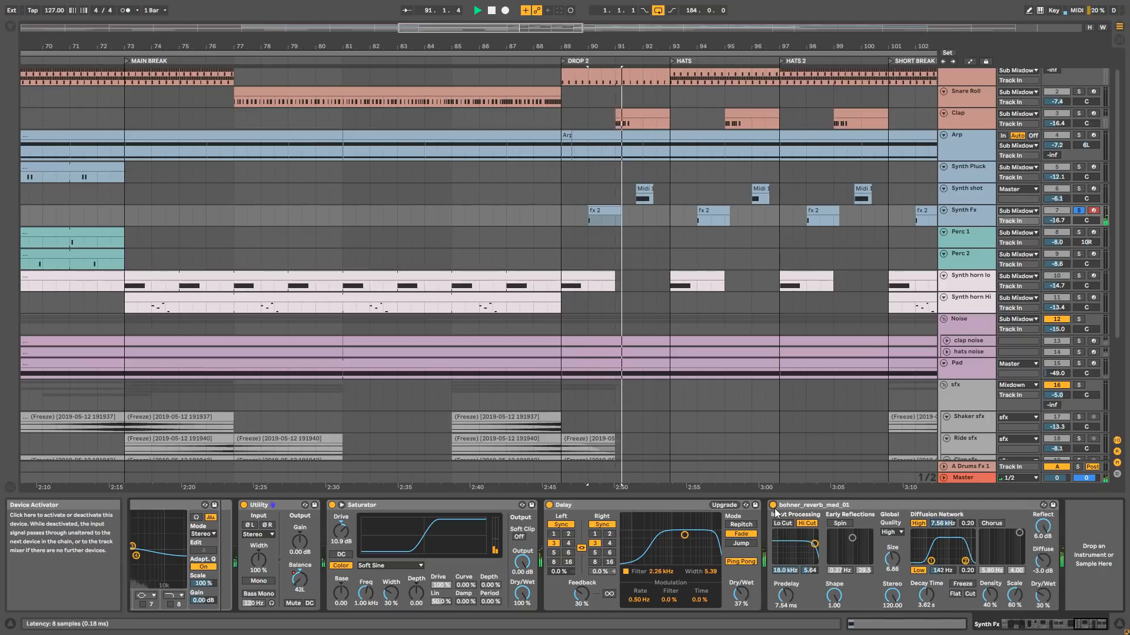
key(space)
Select the Perc 1 clip at SHORT BREAK 1, solo the Perc 1 track in place of Synth Fx, and play the clip.
drag(427, 46, 426, 1)
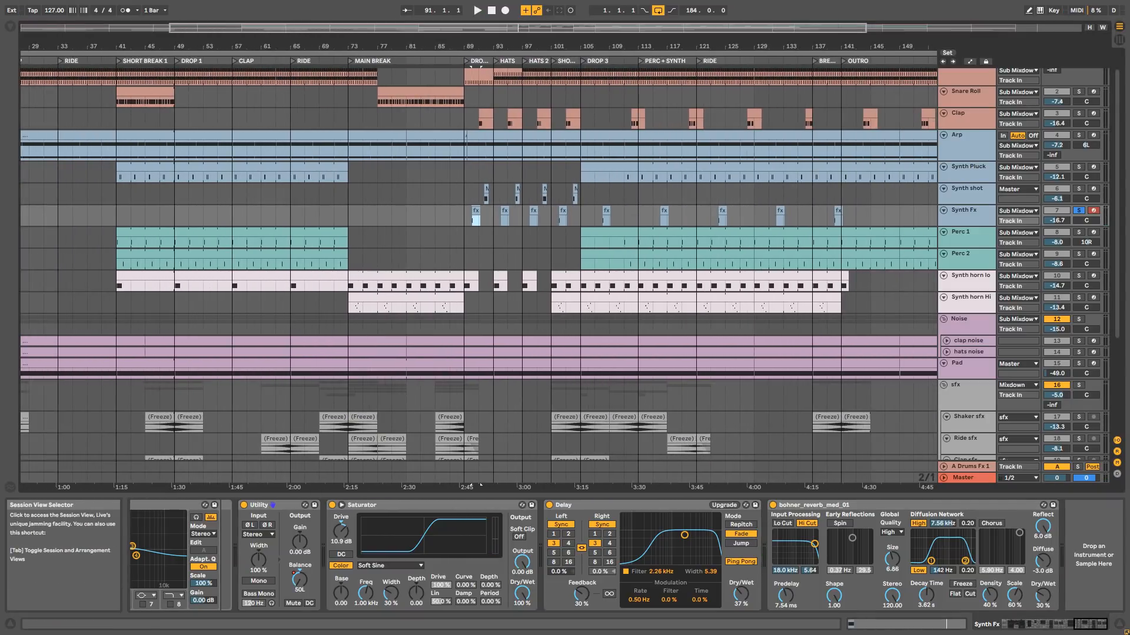
click(971, 236)
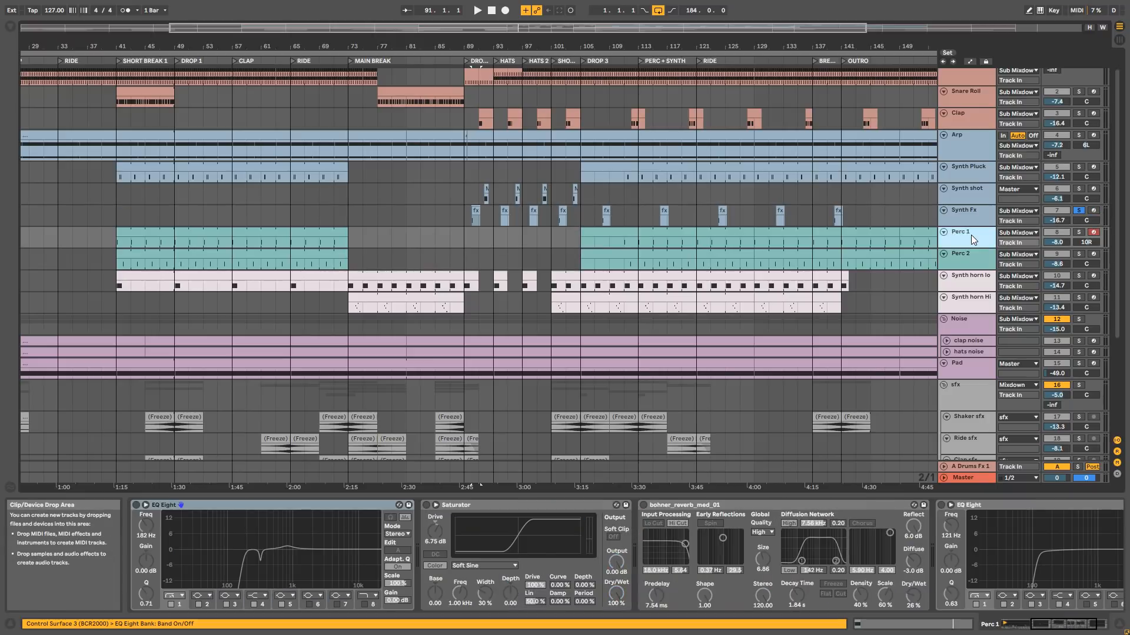
scroll(280, 128, left, 10)
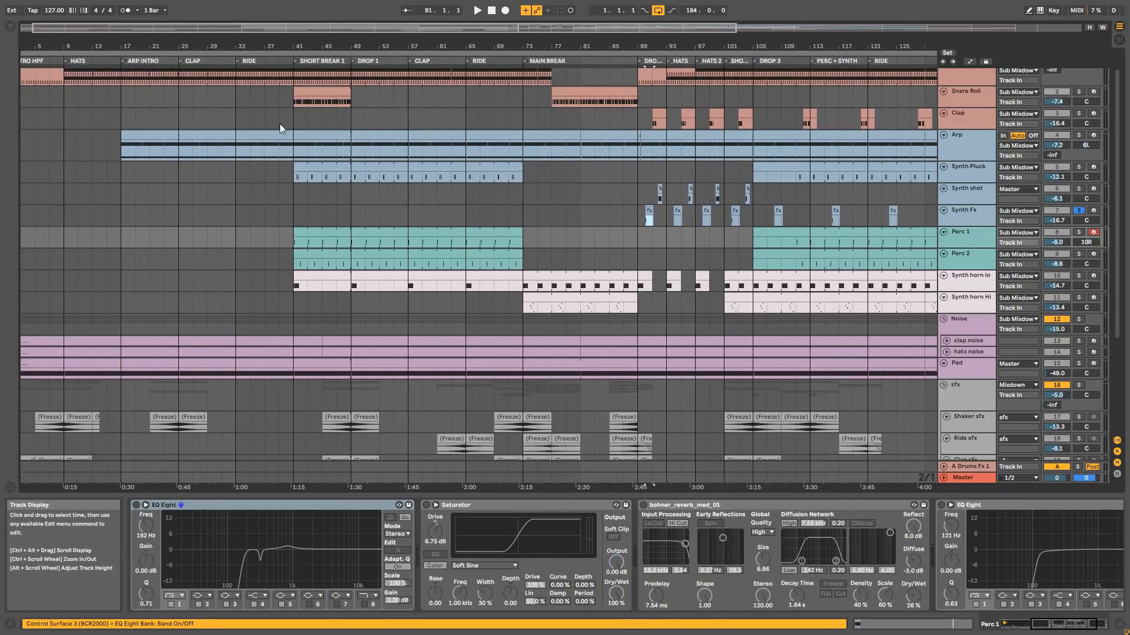
drag(292, 34, 261, 85)
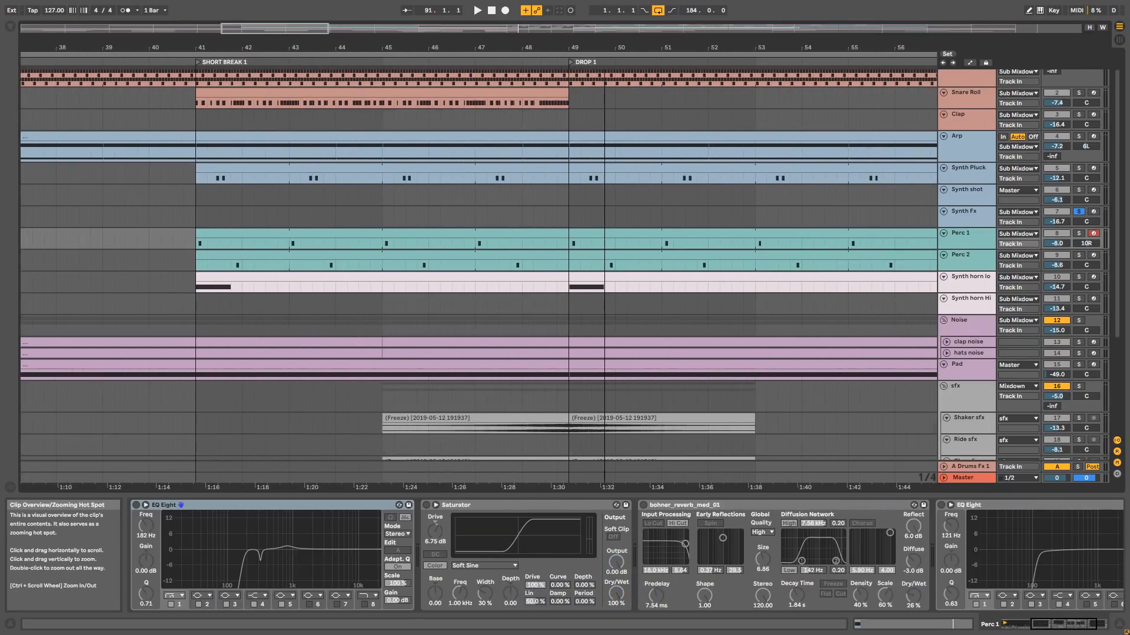
click(210, 235)
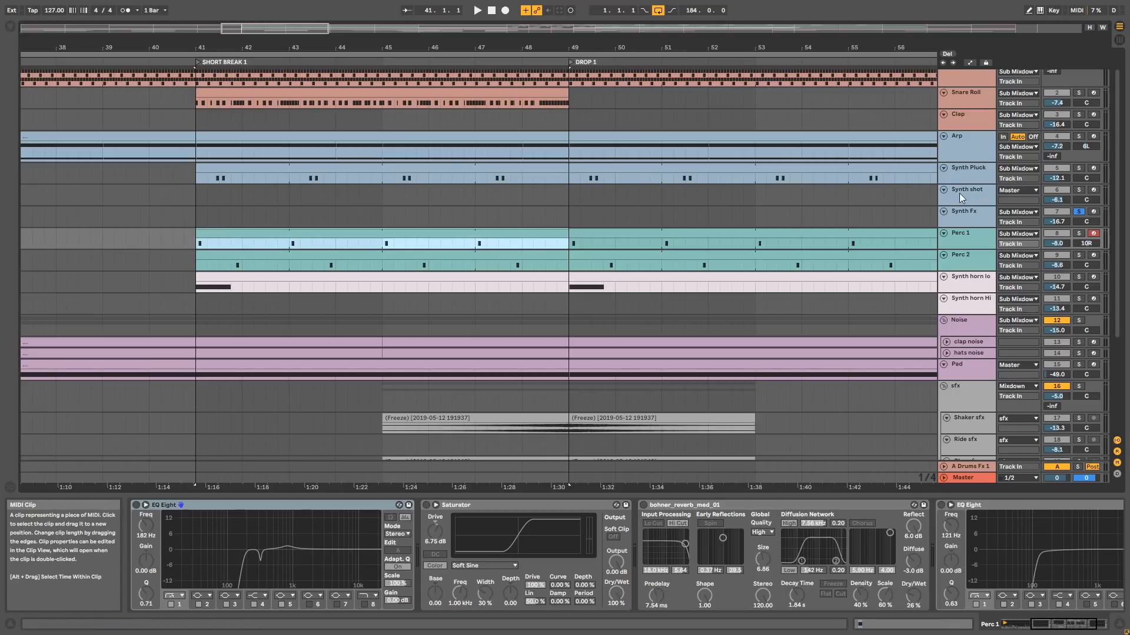
click(1079, 234)
key(space)
key(space)
key(space)
key(space)
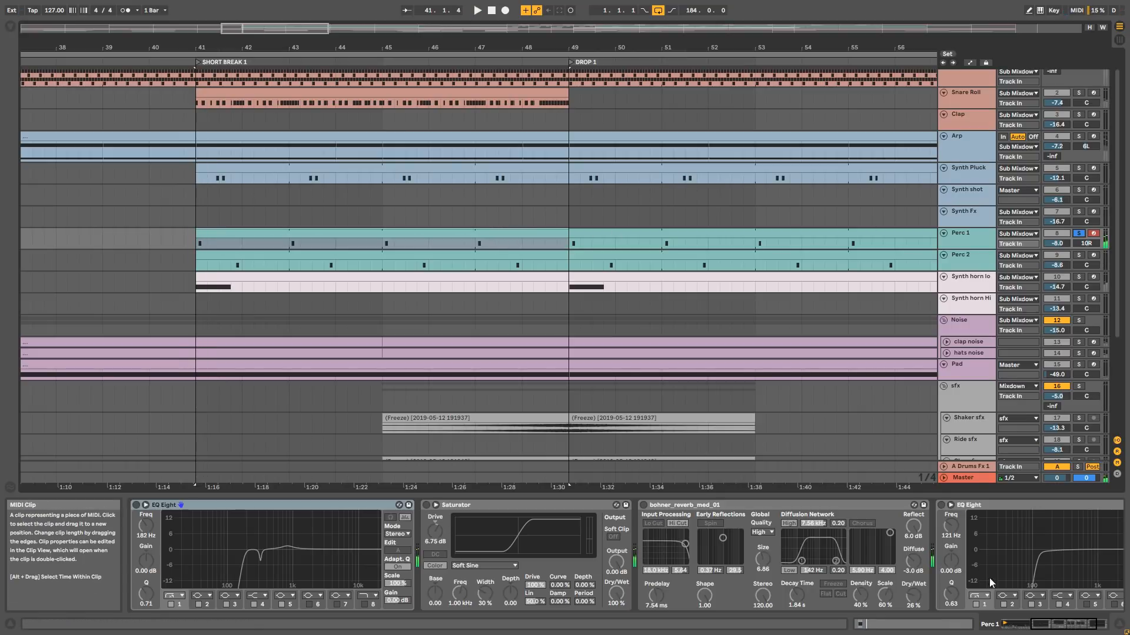
Show the ADRKT_MT_perc_vat sampler at the start of the Perc 1 device chain and audition its dry sound.
drag(1050, 624, 961, 625)
key(space)
key(space)
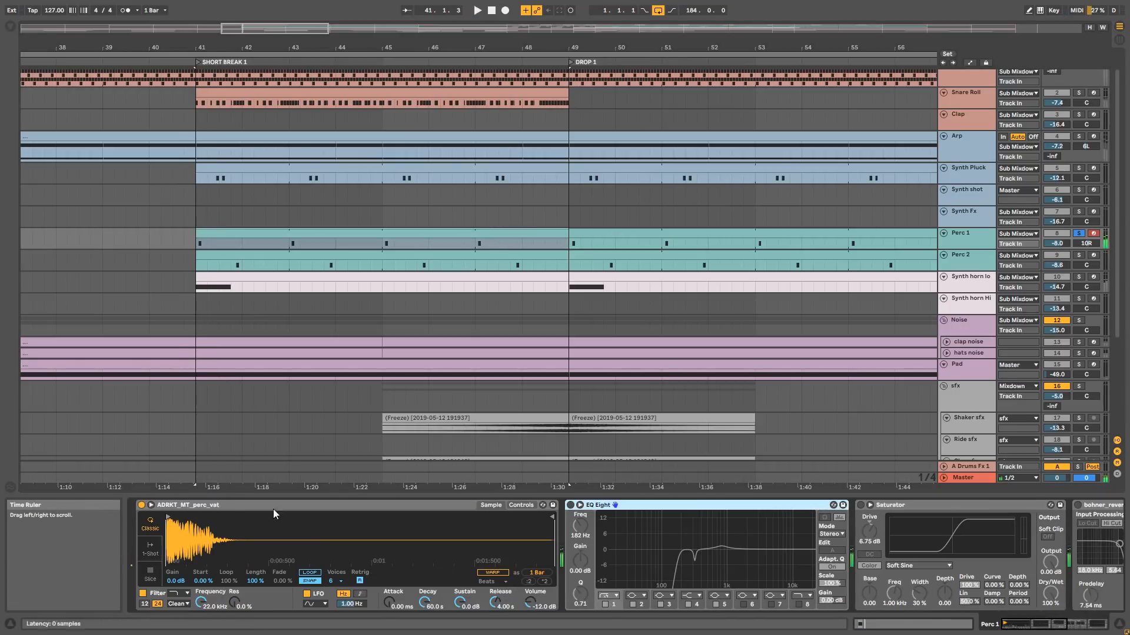
key(space)
key(space)
key(space)
key(space)
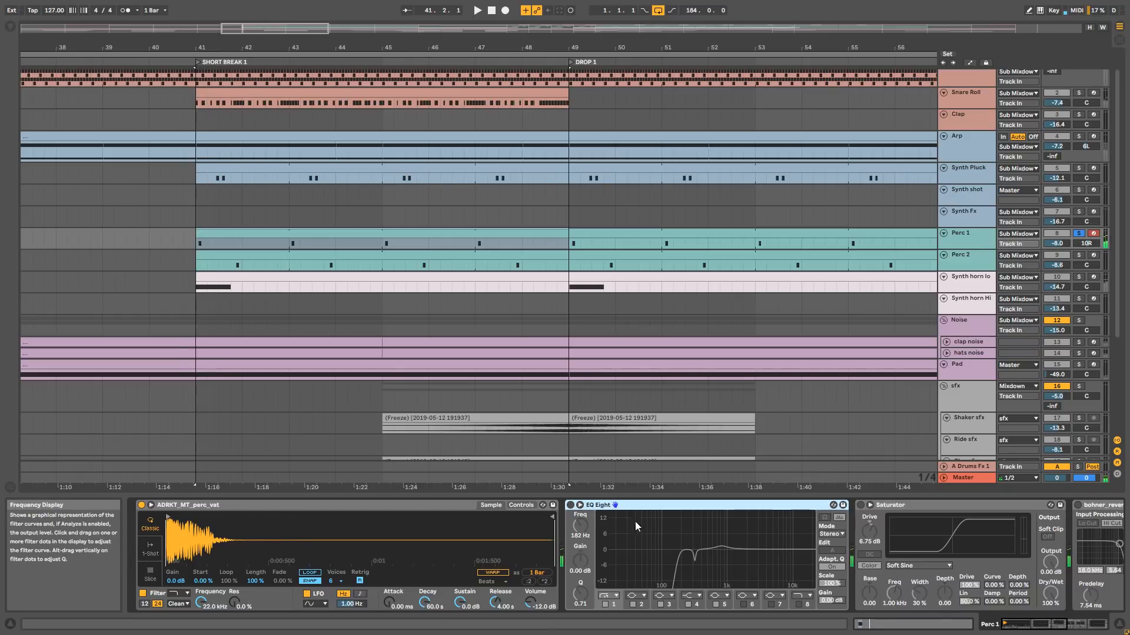
Activate the first EQ Eight after the sampler on Perc 1, audition the clip through it, and select its lowest band.
click(571, 504)
key(space)
key(space)
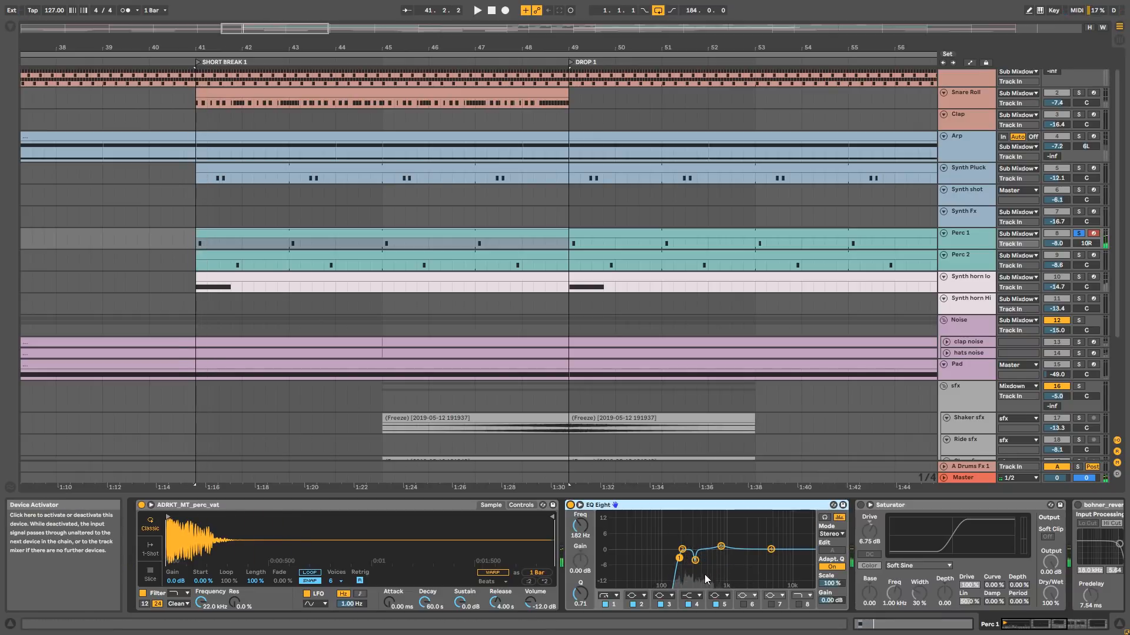
click(679, 558)
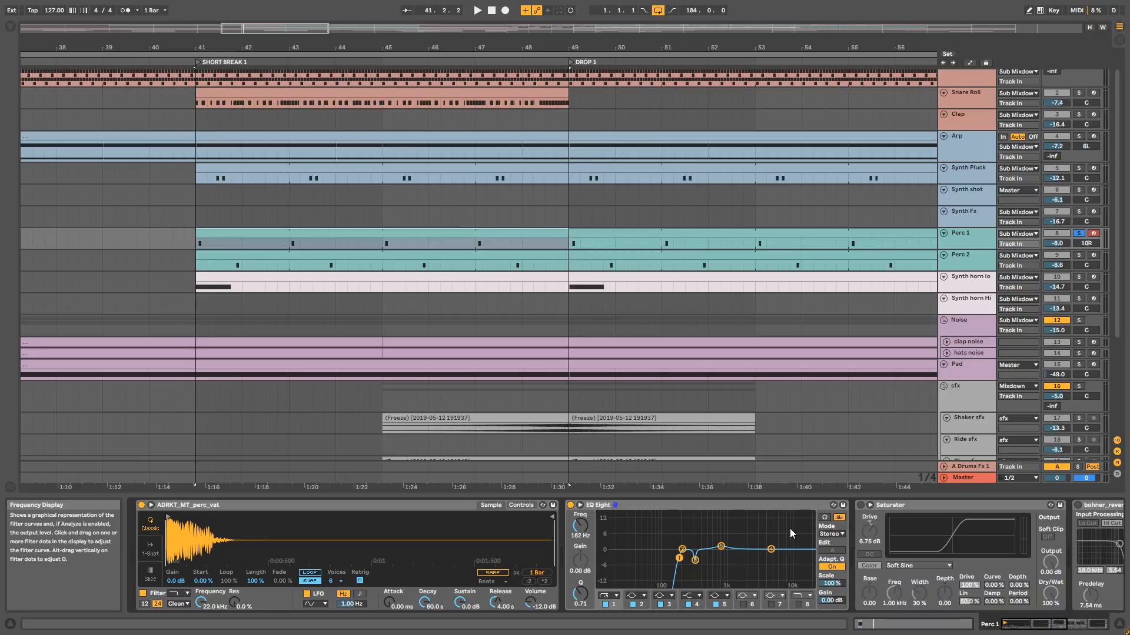
key(space)
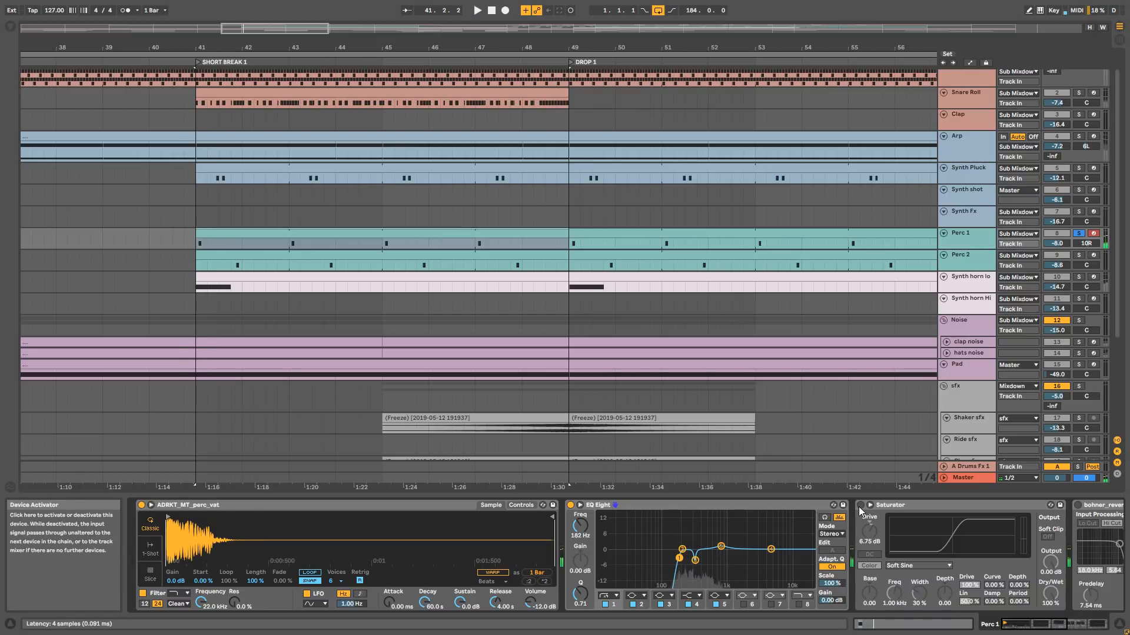
Activate the Soft Sine Saturator and the bohner_reverb_med_01 reverb on Perc 1, and play the clip with both.
click(859, 506)
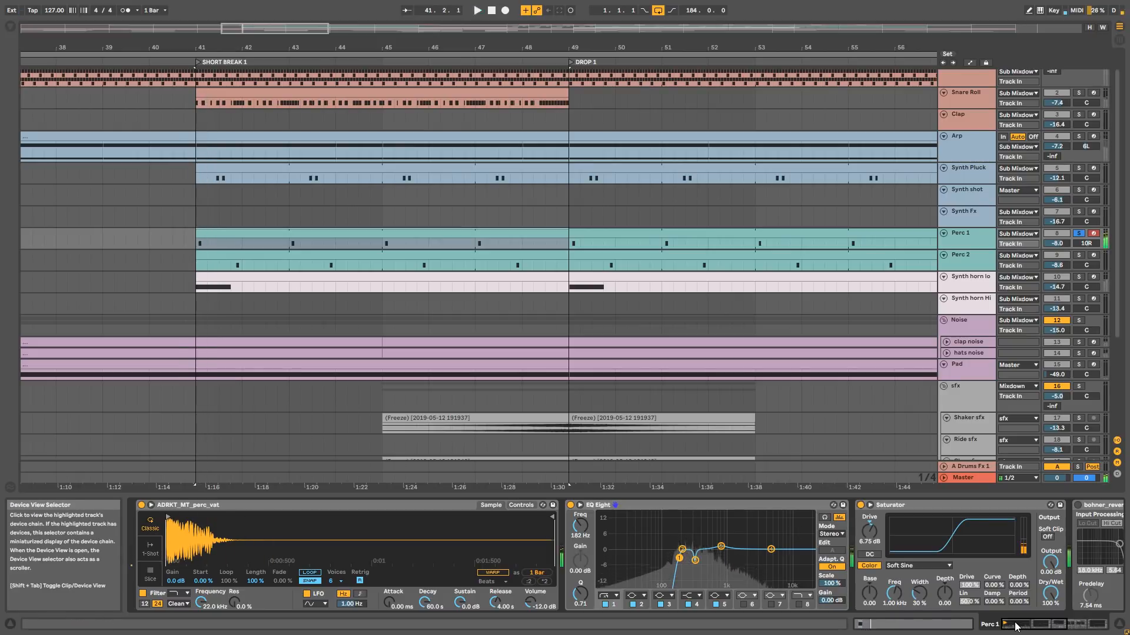
drag(1015, 625, 1046, 625)
click(606, 506)
key(space)
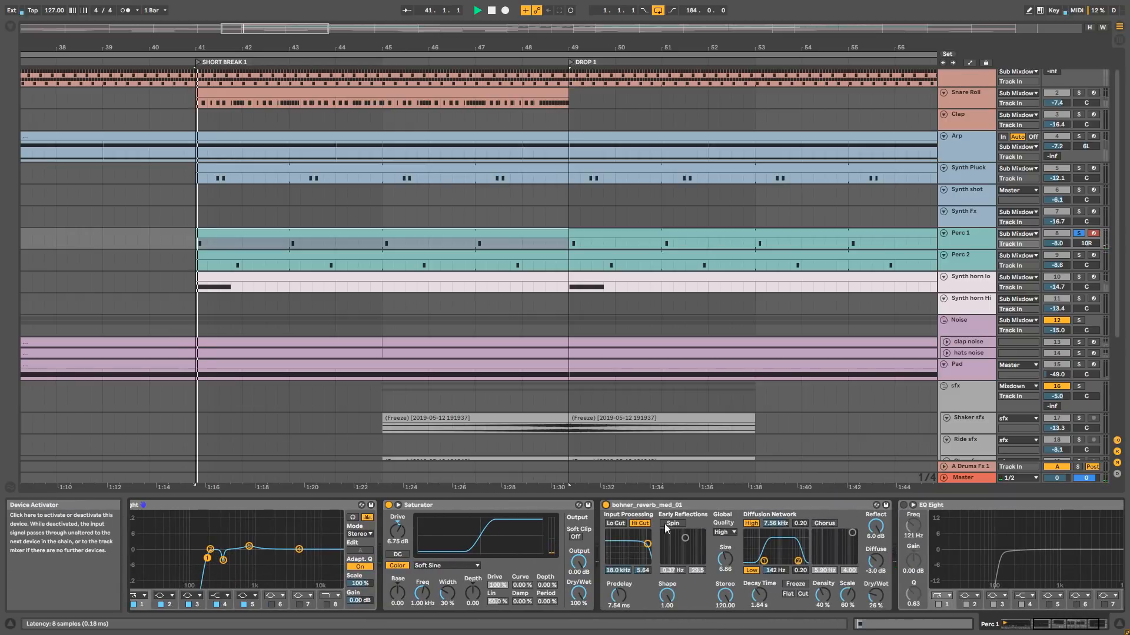
Activate the last EQ Eight after the reverb on Perc 1 and replay the track with its complete effects chain.
click(1080, 623)
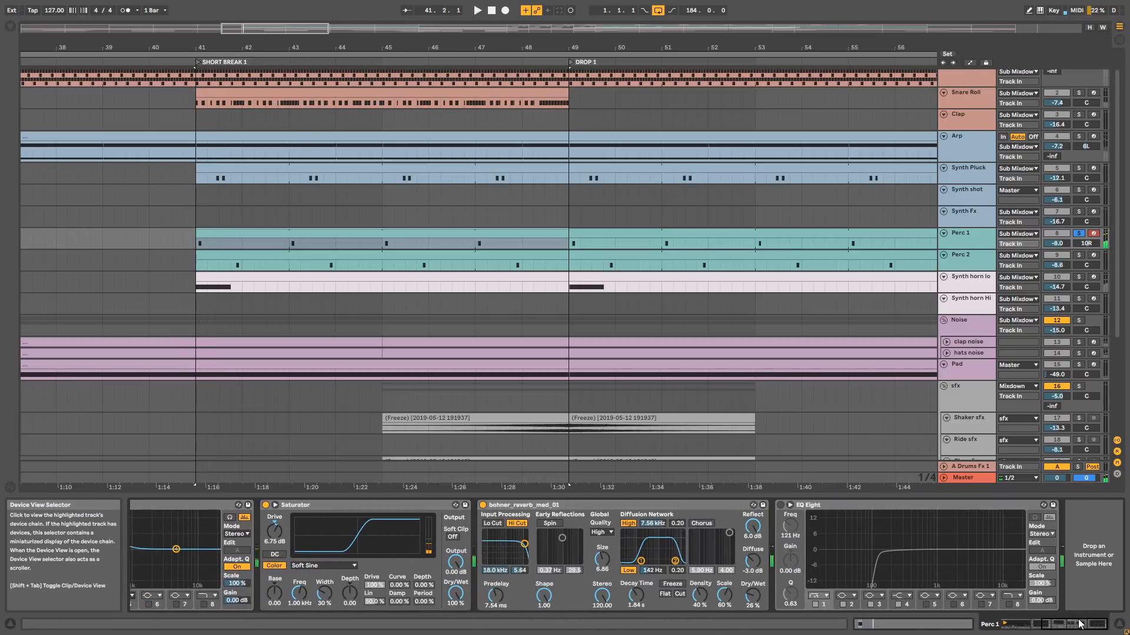
click(780, 505)
key(space)
key(space)
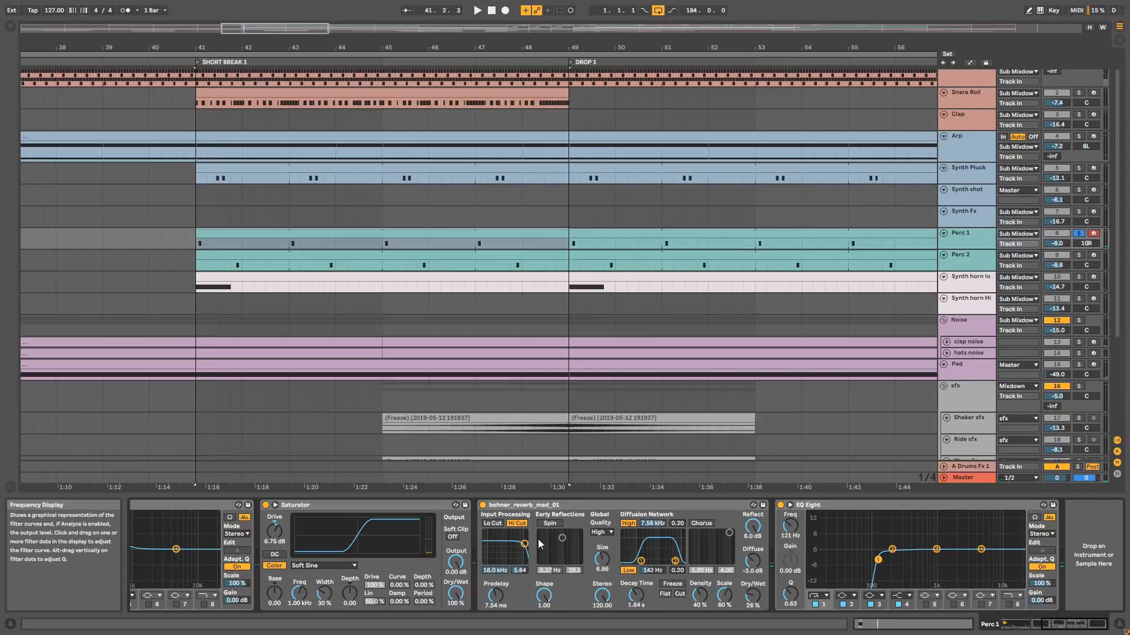
click(1070, 629)
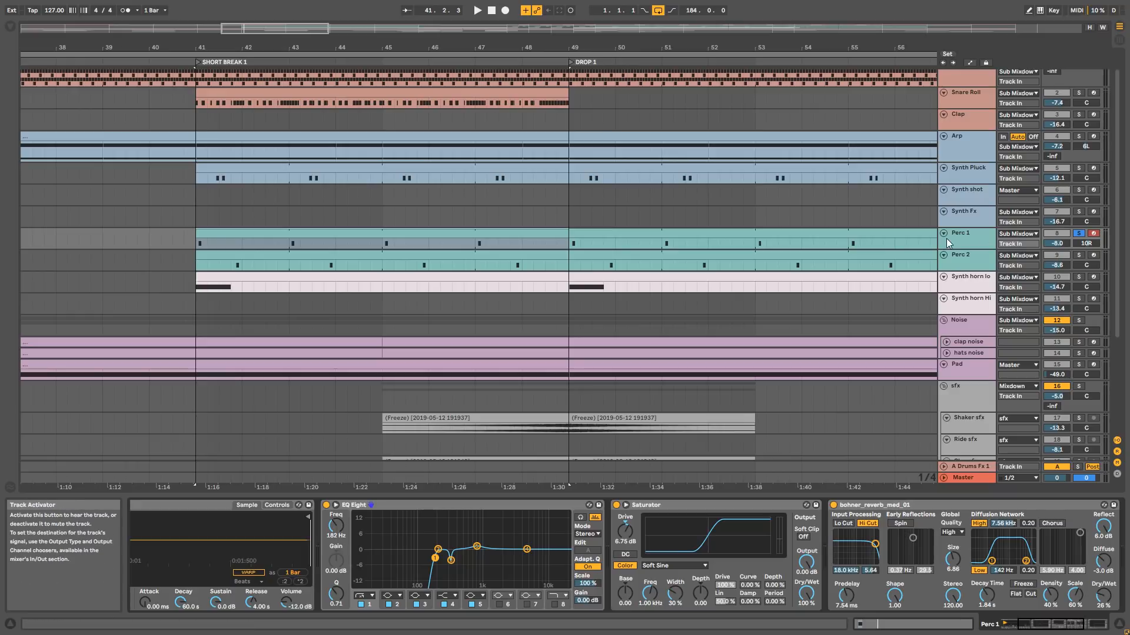
click(965, 234)
key(space)
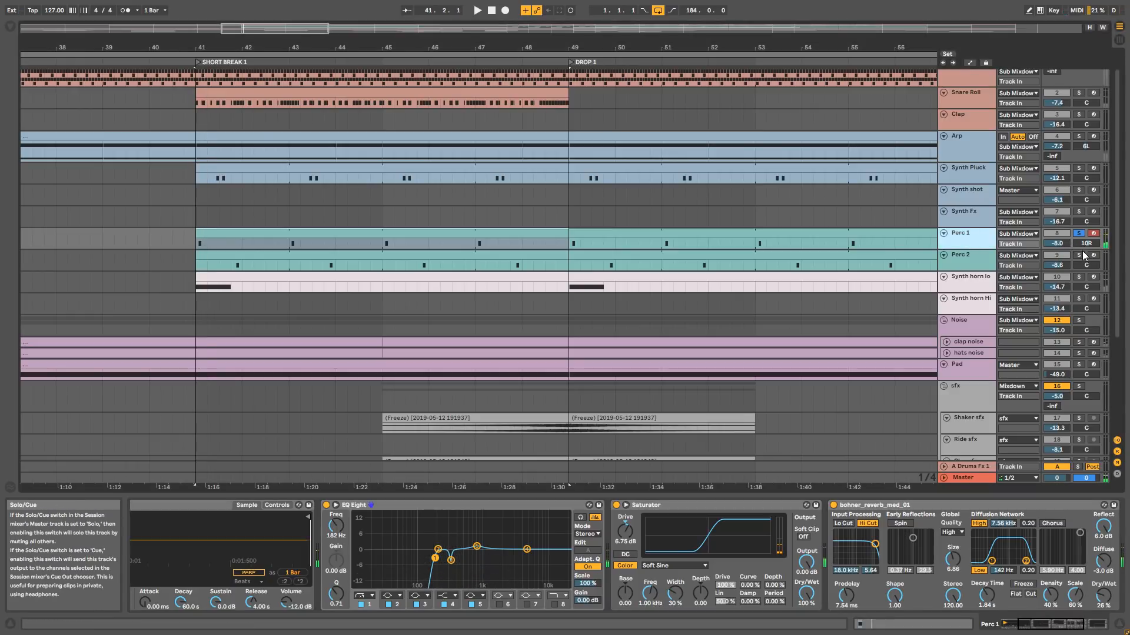
Solo the Perc 2 track in place of Perc 1 and play it from just before its first note in SHORT BREAK 1.
click(948, 262)
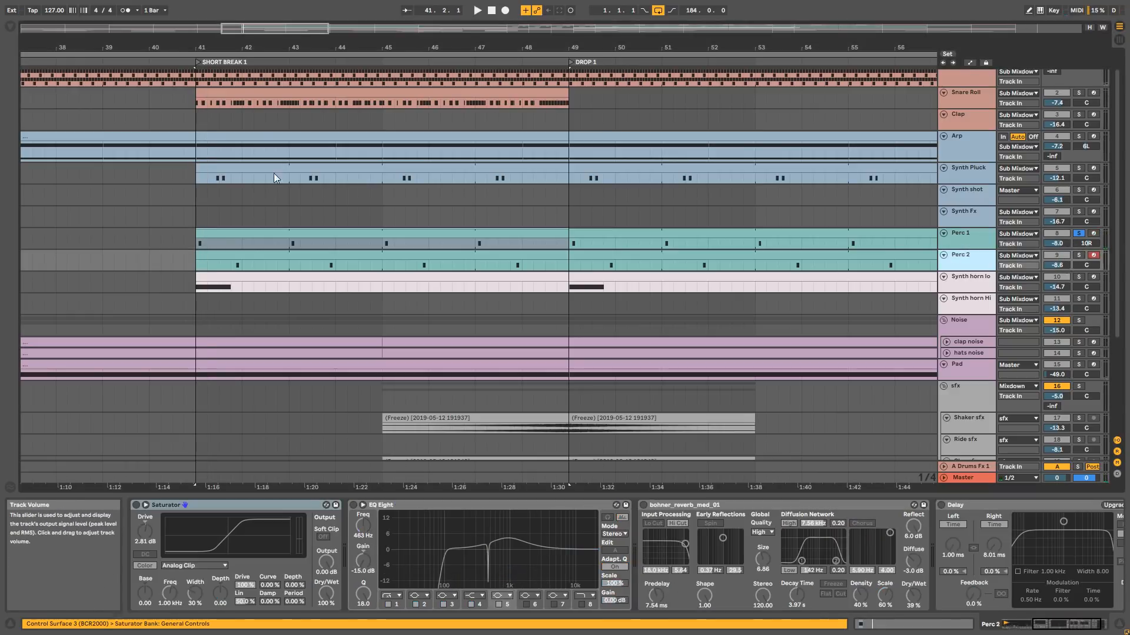
click(1077, 255)
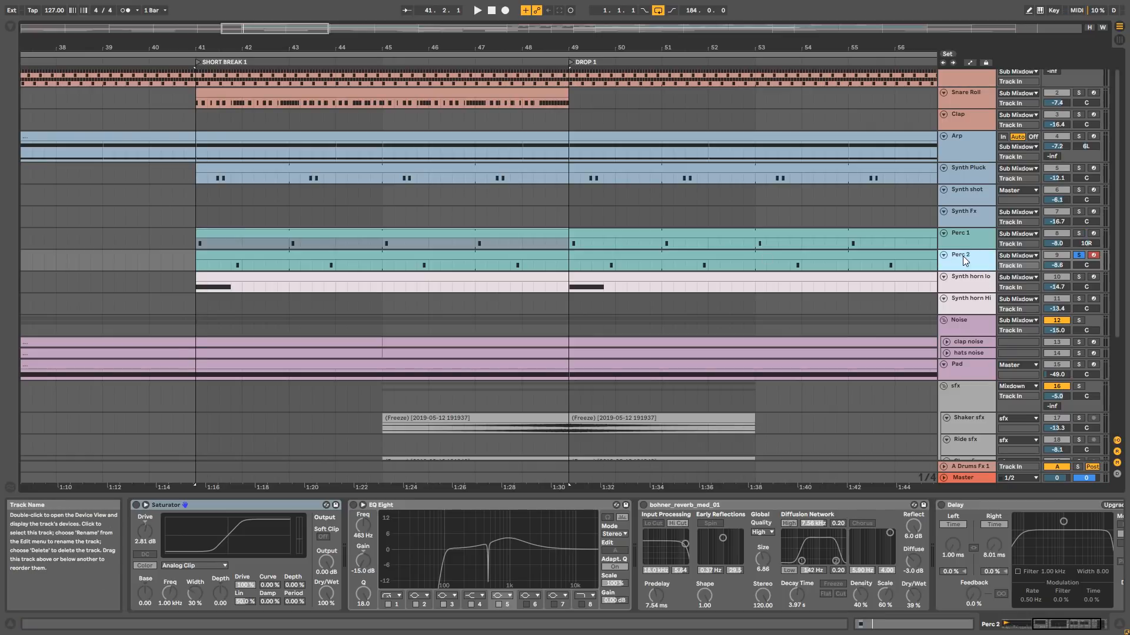
key(space)
drag(251, 29, 243, 66)
click(196, 267)
key(space)
key(space)
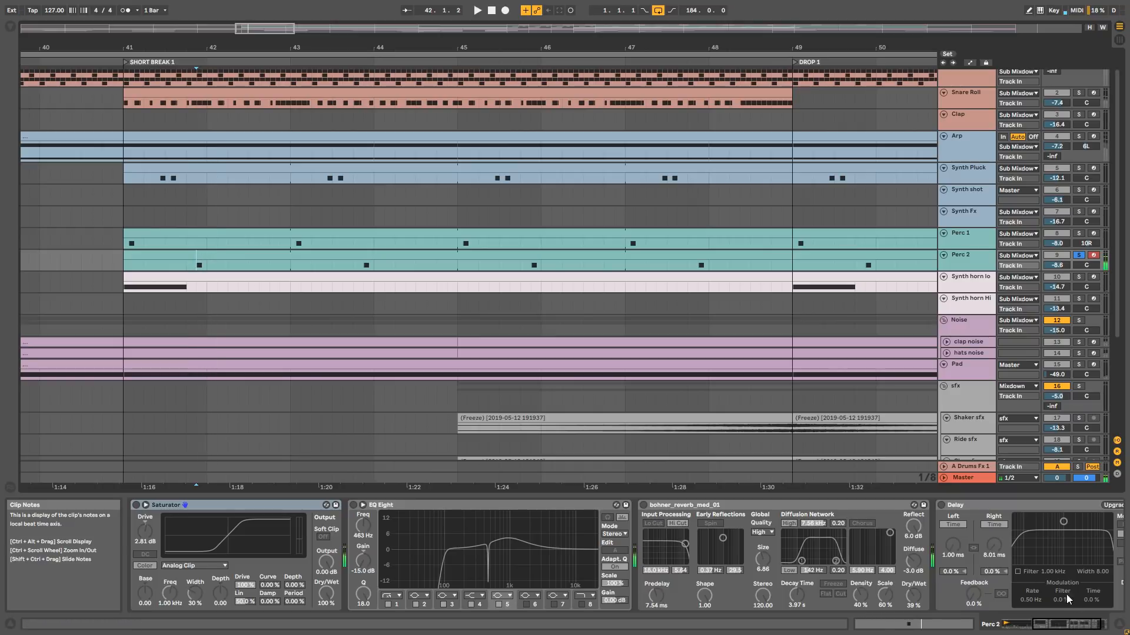
Audition the ADRKT_MT_synth_yuse sampler on Perc 2, and activate the Analog Clip Saturator and EQ Eight following it.
drag(1058, 624, 1002, 623)
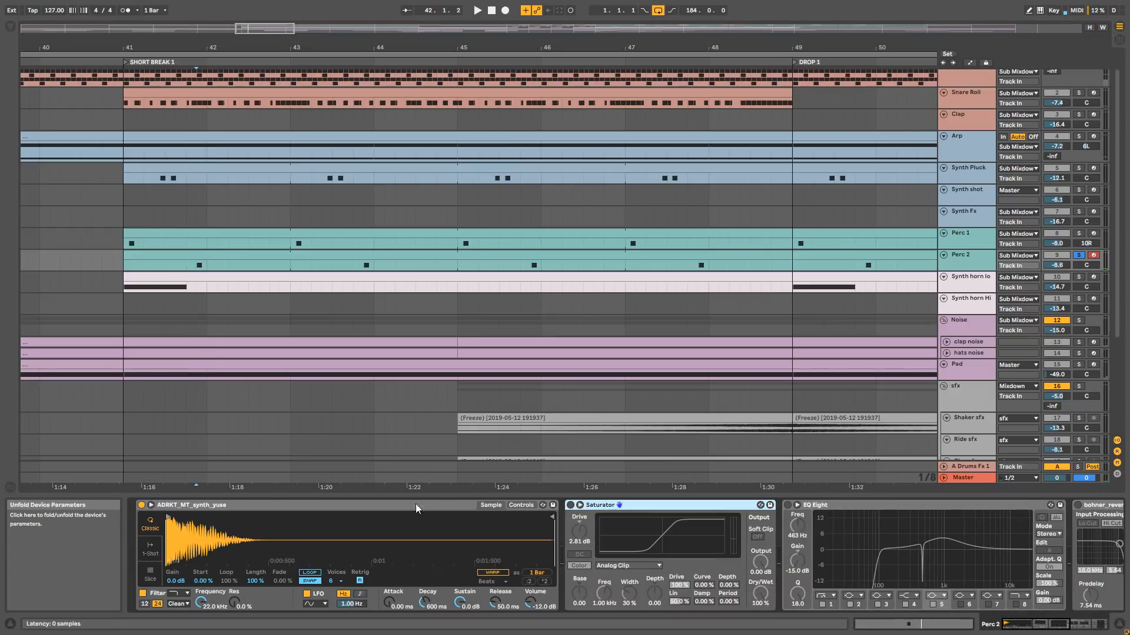
key(space)
click(570, 505)
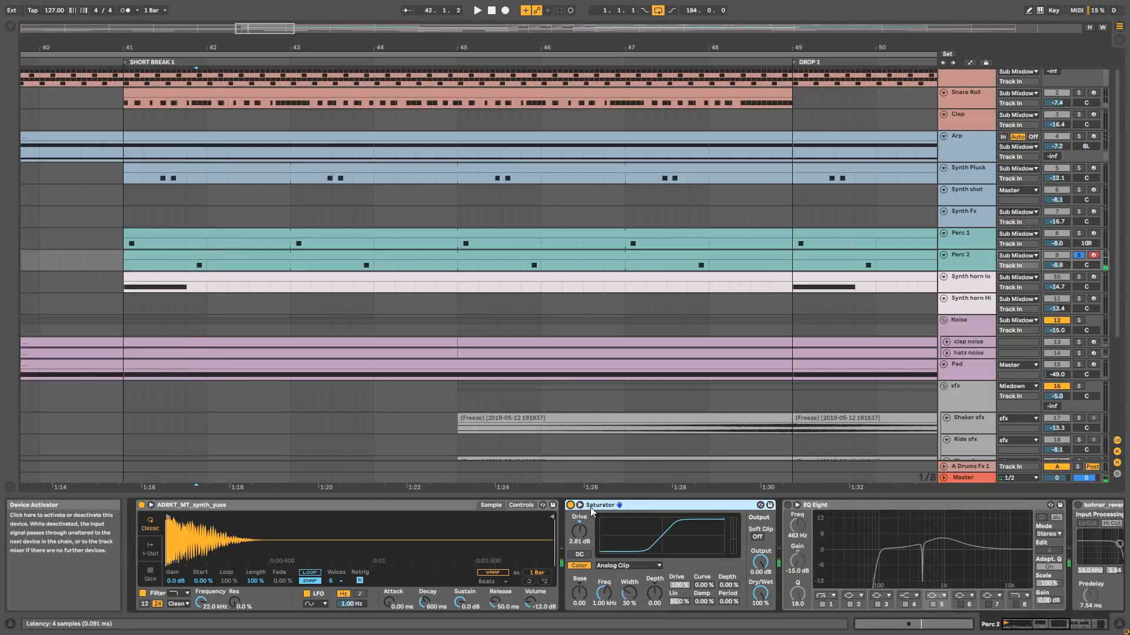
click(788, 505)
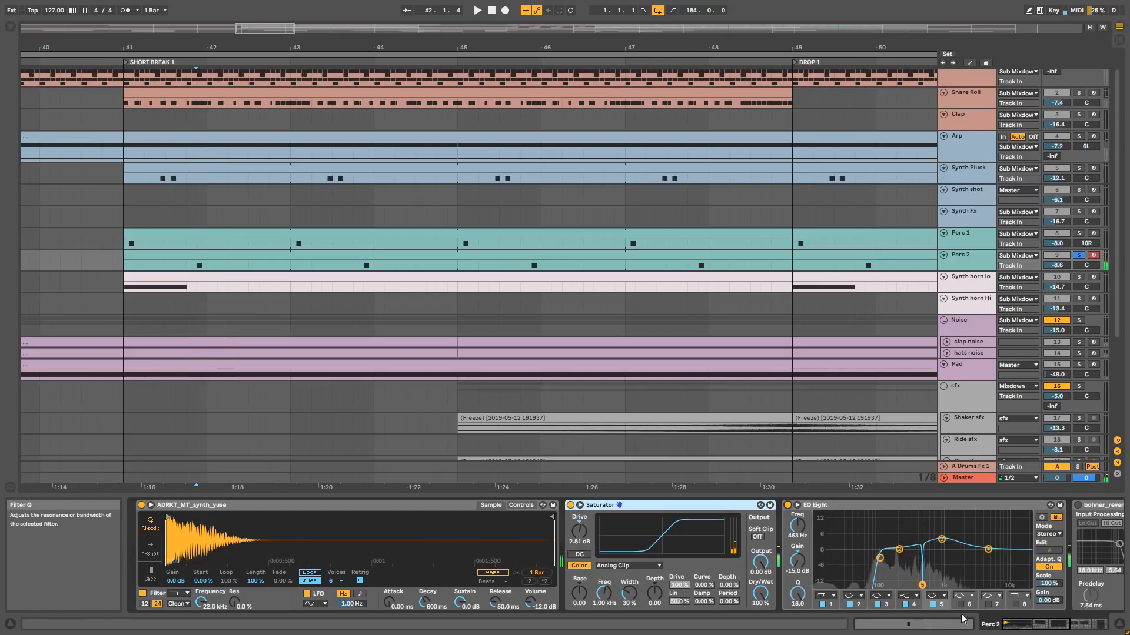
Activate the bohner_reverb_med_01 reverb and the Delay at the end of the Perc 2 chain, and audition the result.
click(1085, 628)
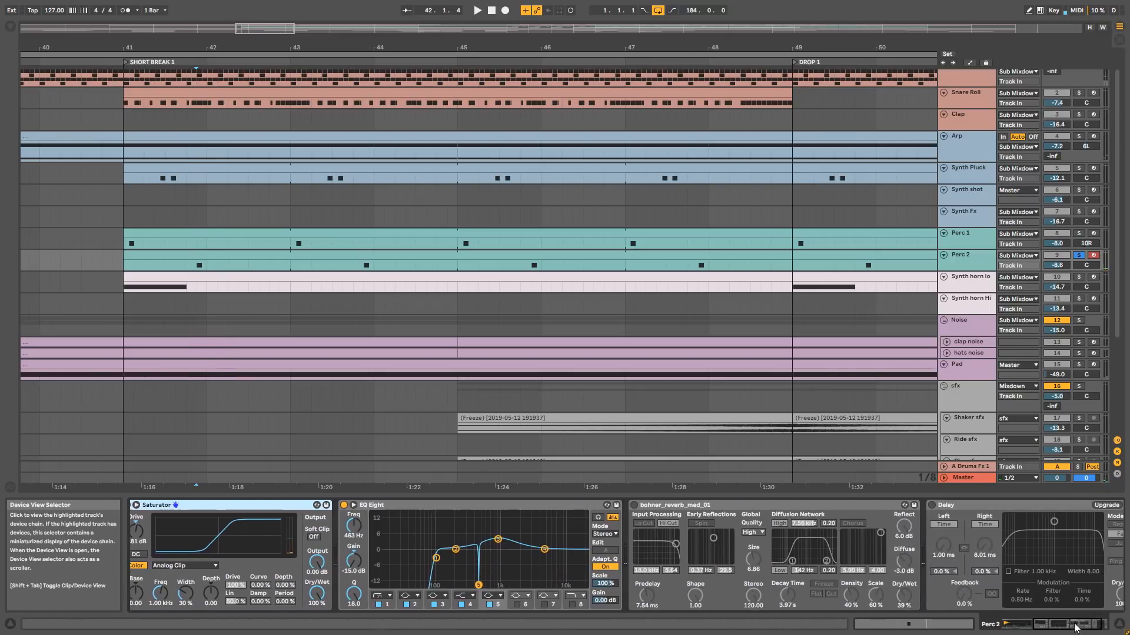
key(space)
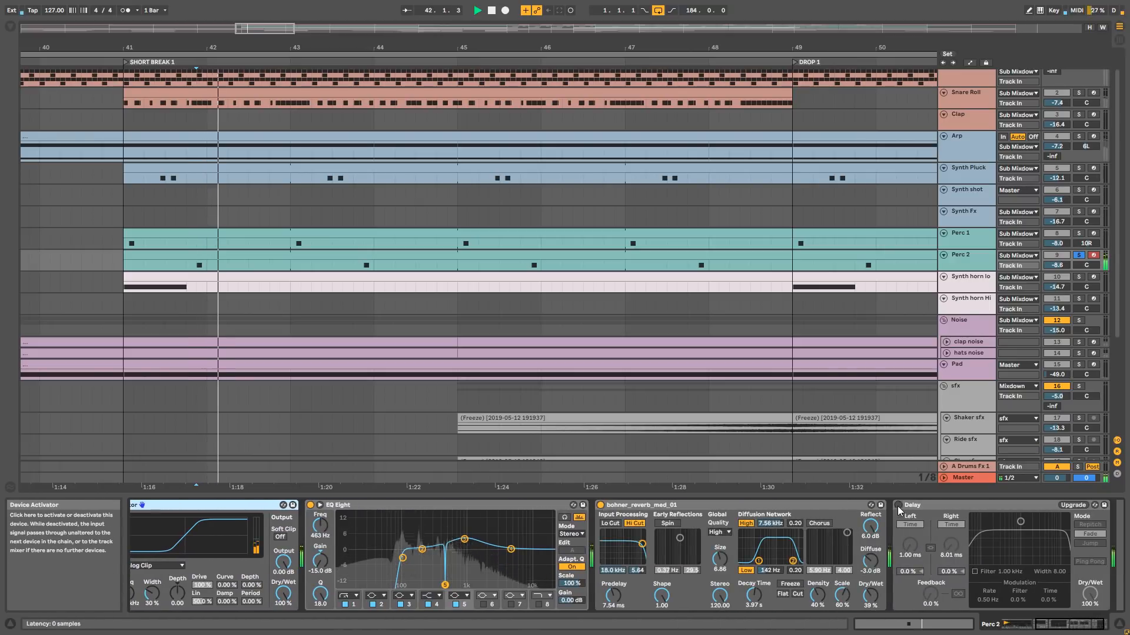
click(898, 506)
key(space)
key(space)
key(space)
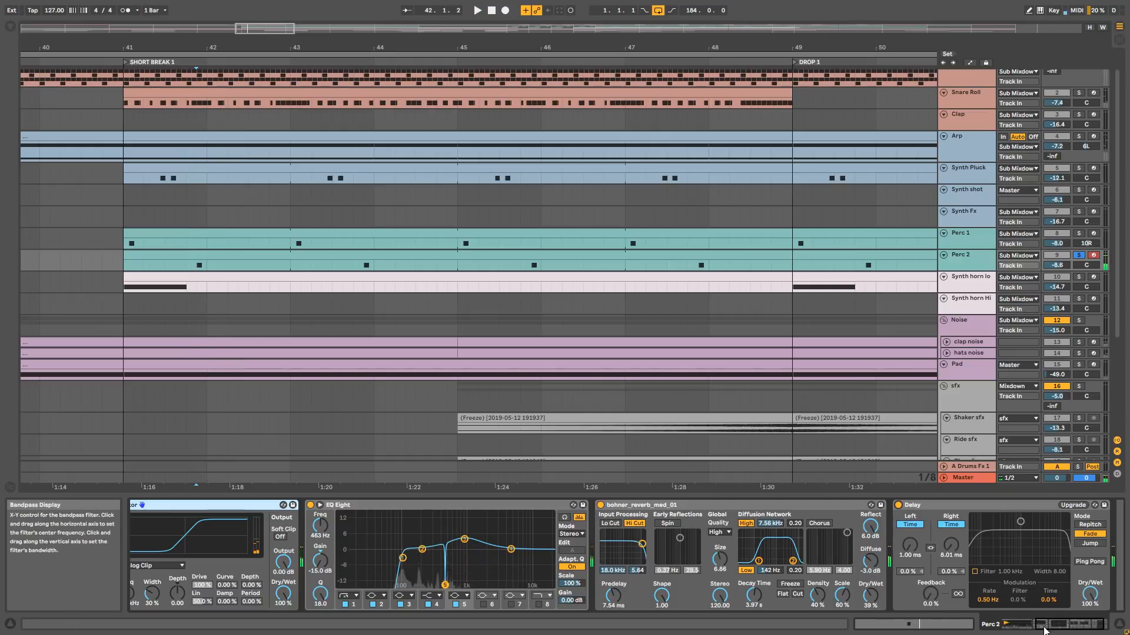
click(1075, 629)
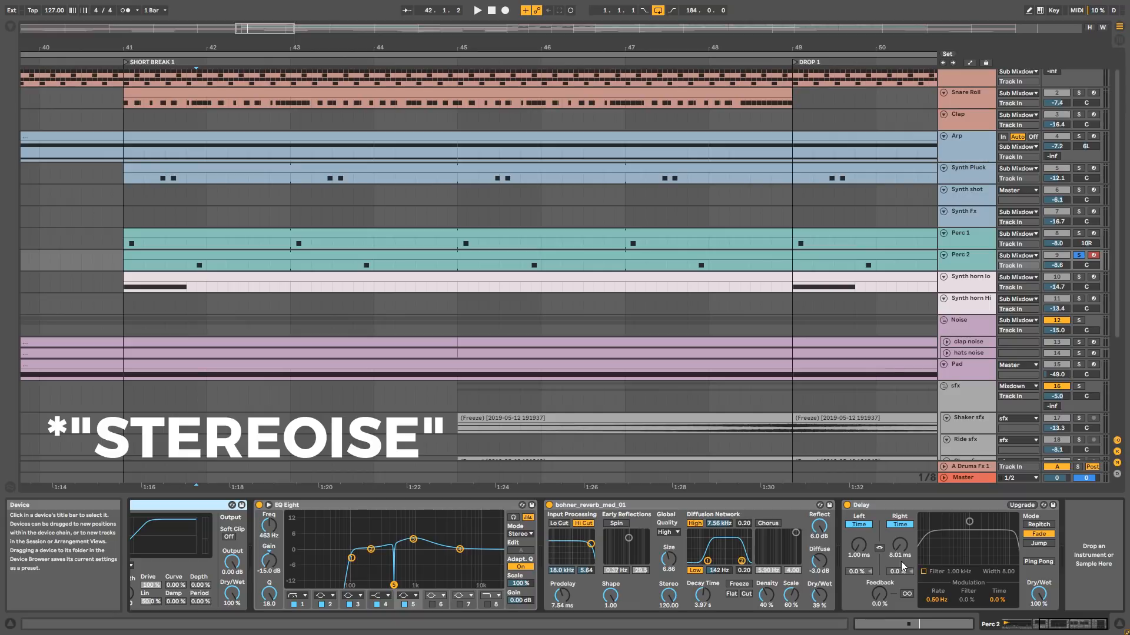
Select the Perc 1 and Perc 2 clips at SHORT BREAK 1 in turn to compare their note placement.
click(194, 243)
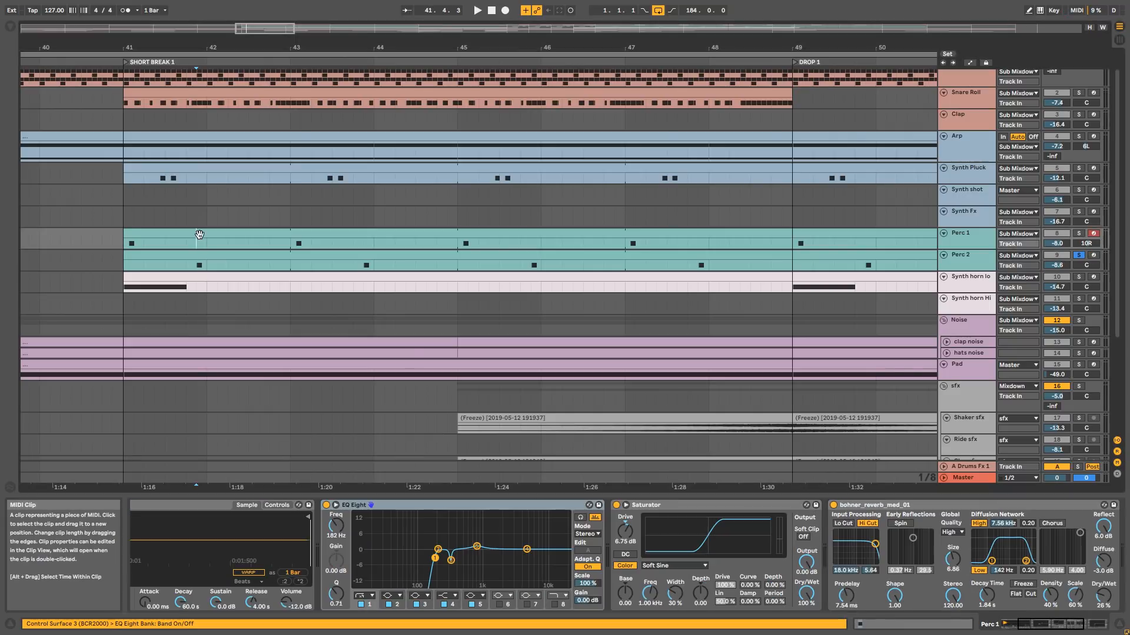
click(191, 262)
click(191, 233)
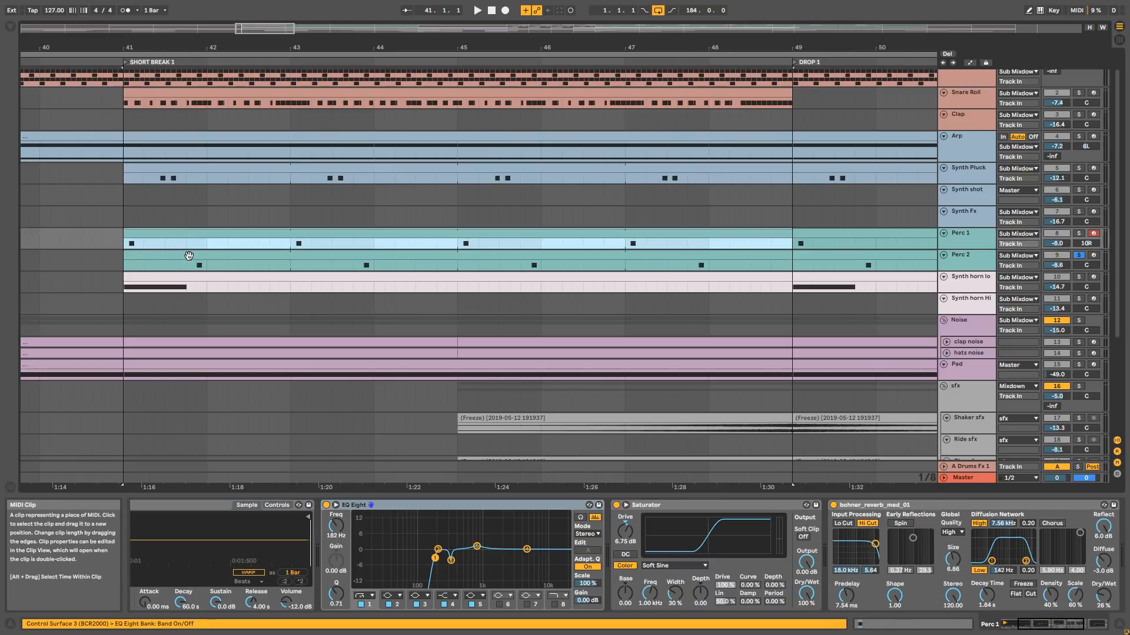
click(188, 259)
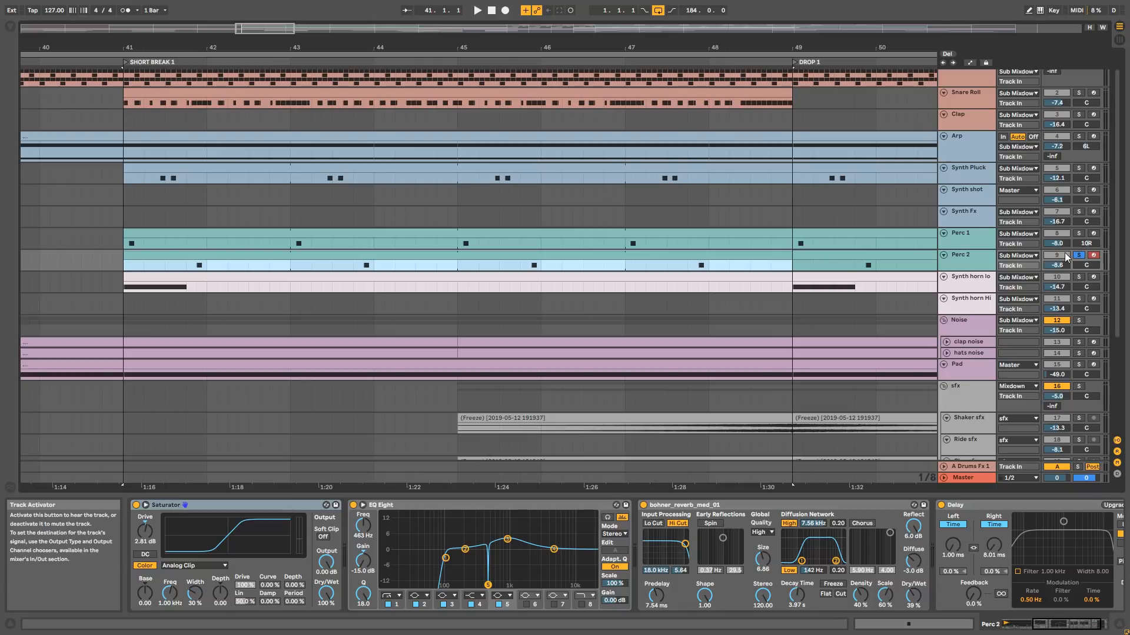
Solo the Synth horn low track in place of Perc 2, select its SHORT BREAK 1 clip and play it.
drag(274, 28, 312, 1)
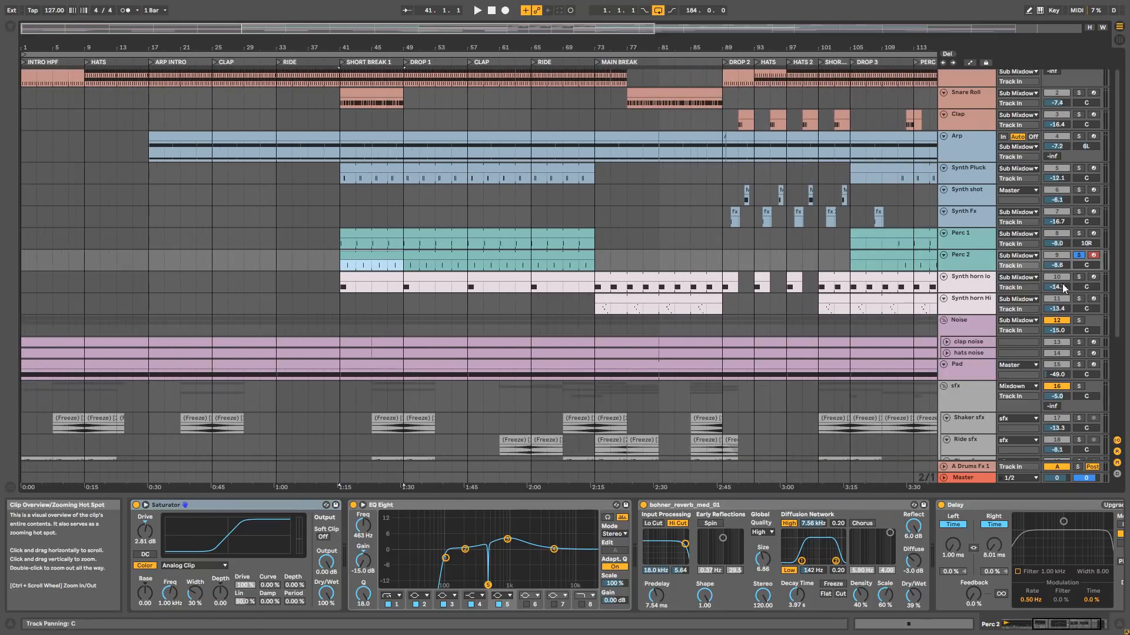
click(965, 284)
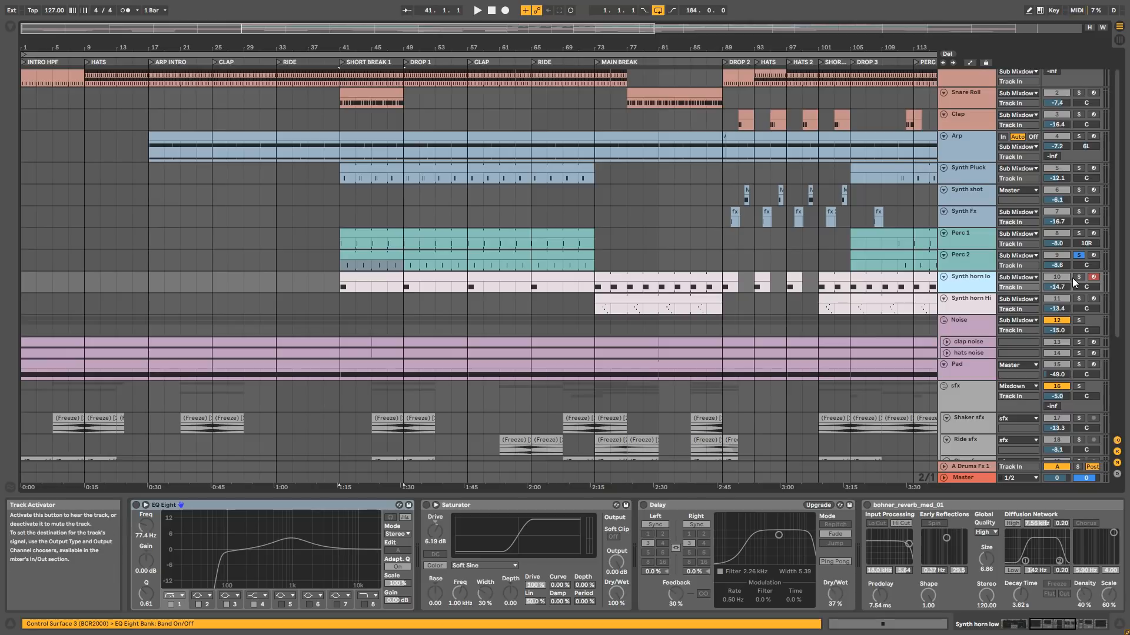
click(381, 276)
key(space)
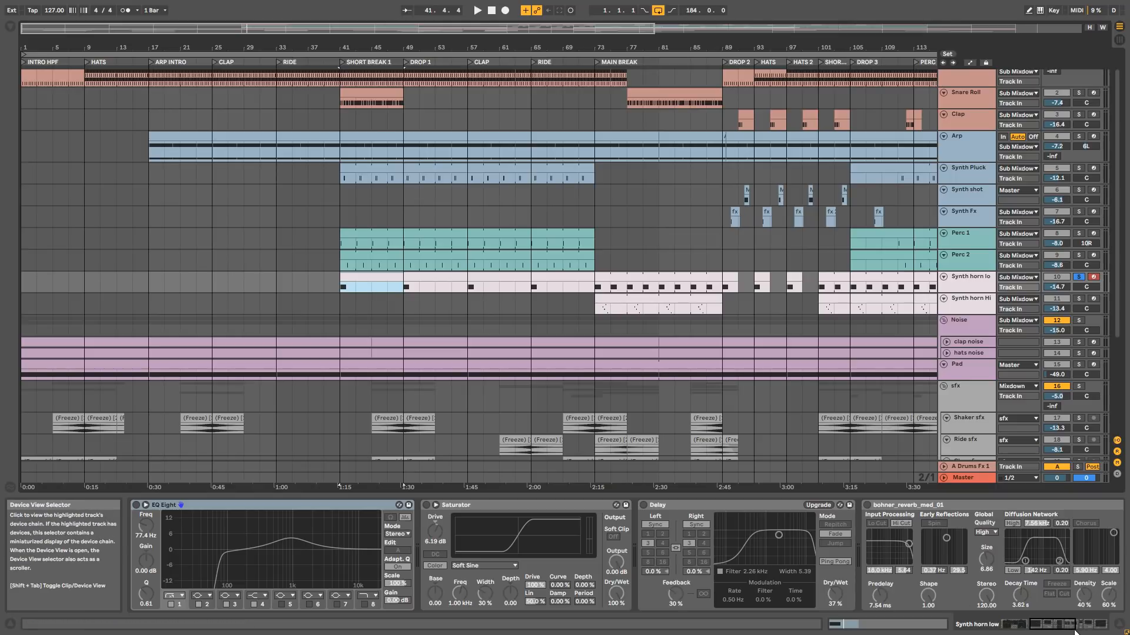
Examine the Osc 2 and Osc 1 waveforms of the Wavetable instrument on Synth horn low.
click(1016, 623)
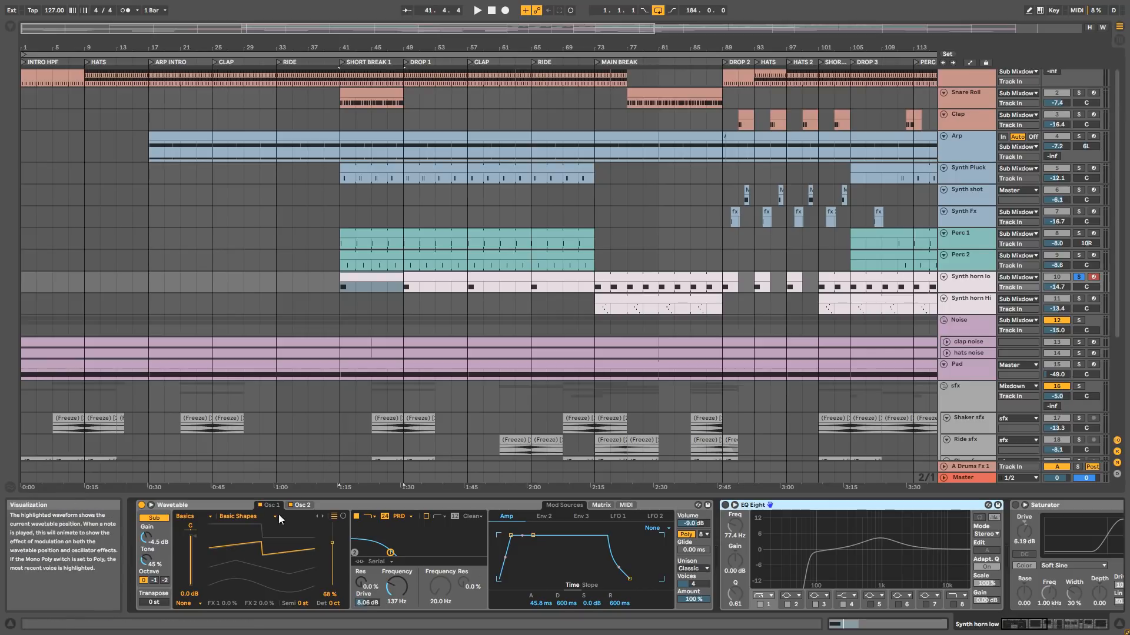
click(301, 505)
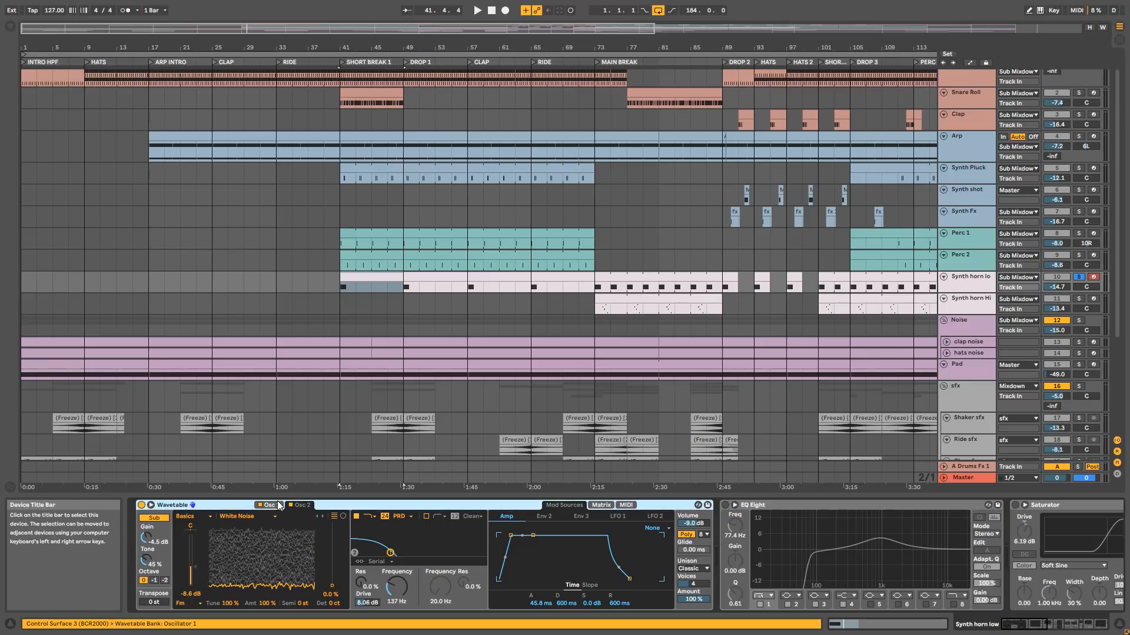
click(273, 505)
Audition the Wavetable with its Sub oscillator switched off, and switch the Sub back on.
click(148, 519)
key(space)
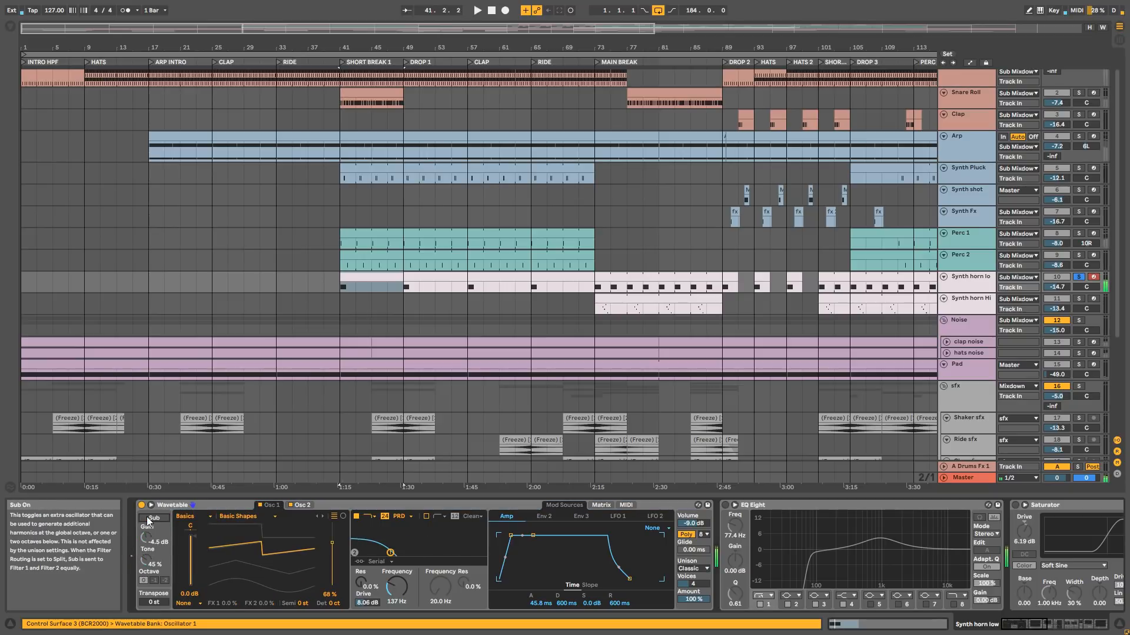
click(146, 517)
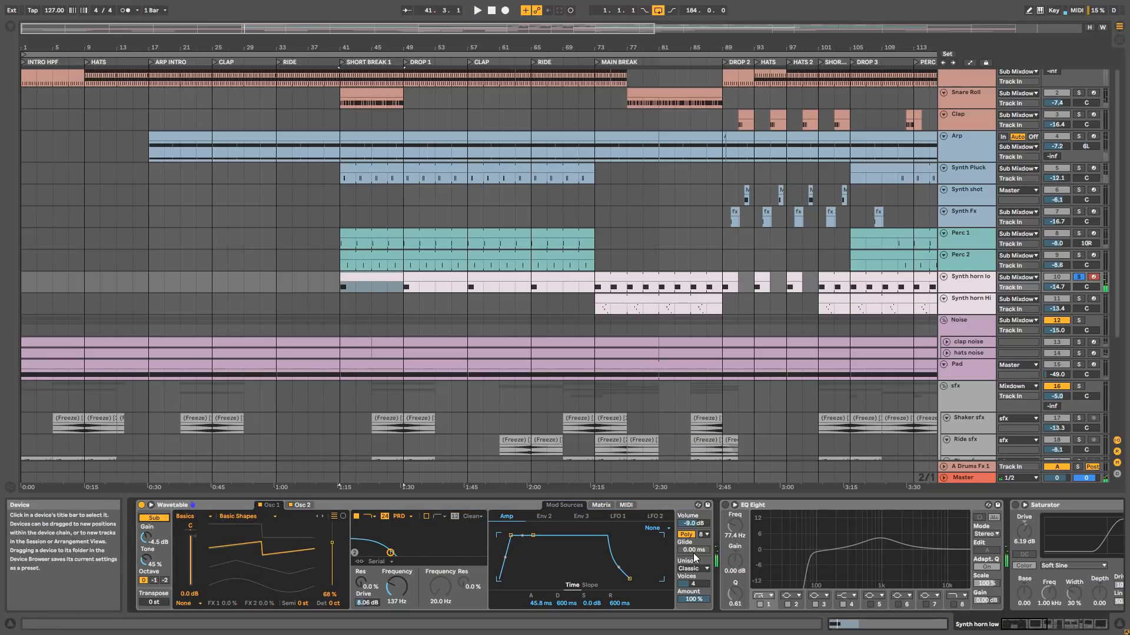
Audition the Wavetable with the unison mode set to None, and compare it with Classic restored.
click(694, 570)
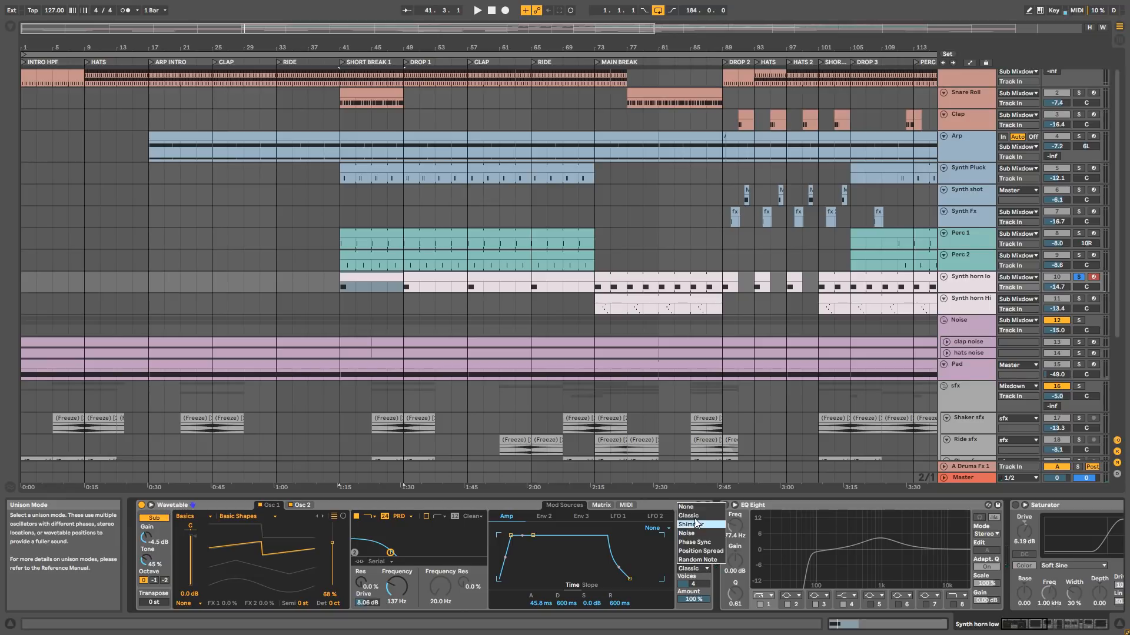
click(692, 509)
key(space)
click(690, 570)
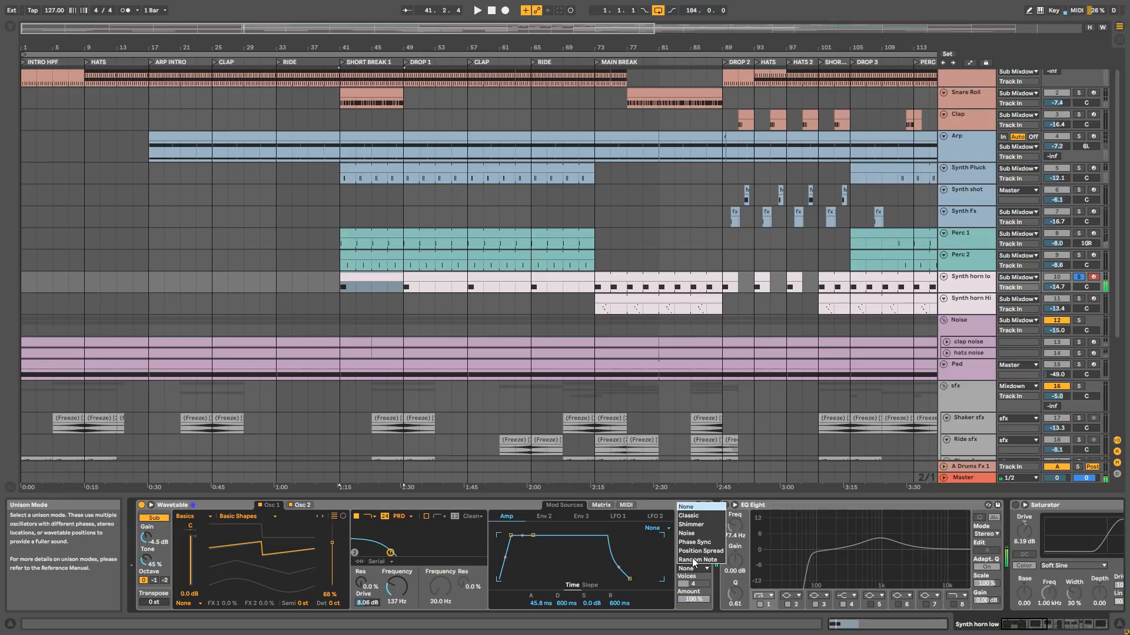
click(692, 517)
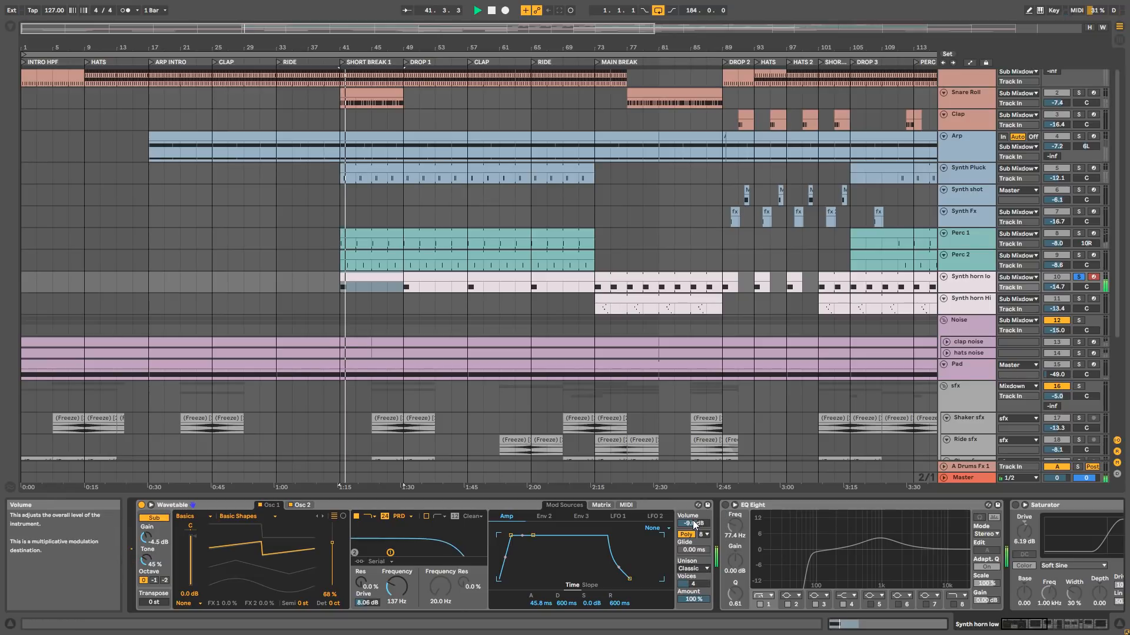
key(space)
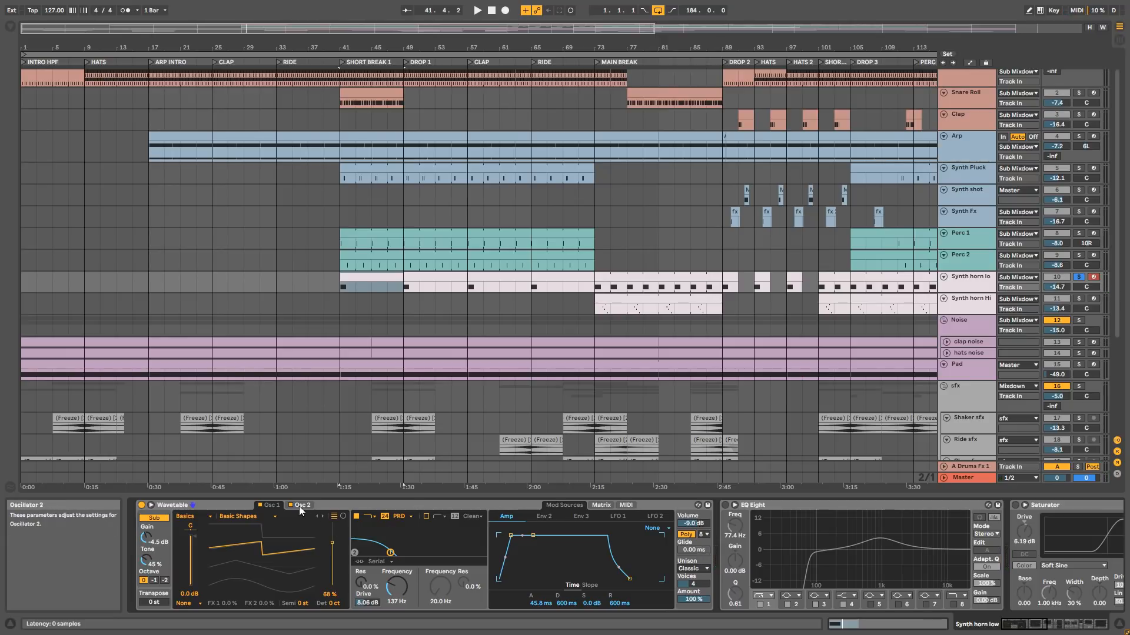
Audition the horn patch while examining the Wavetable's filter, modulation matrix and amp envelope.
key(space)
key(space)
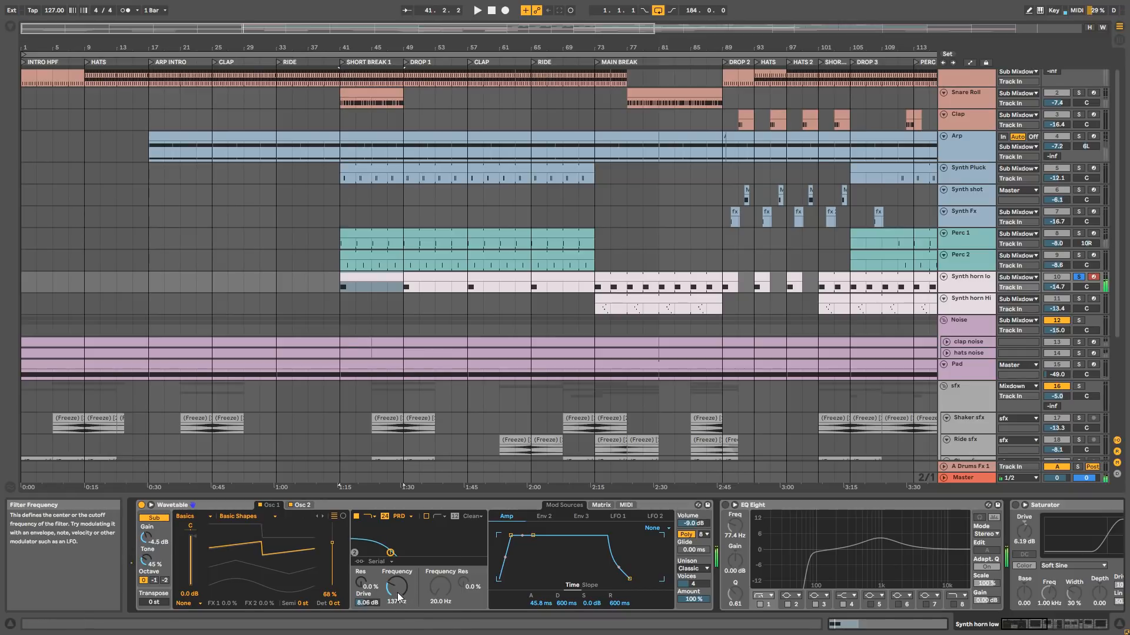
click(609, 505)
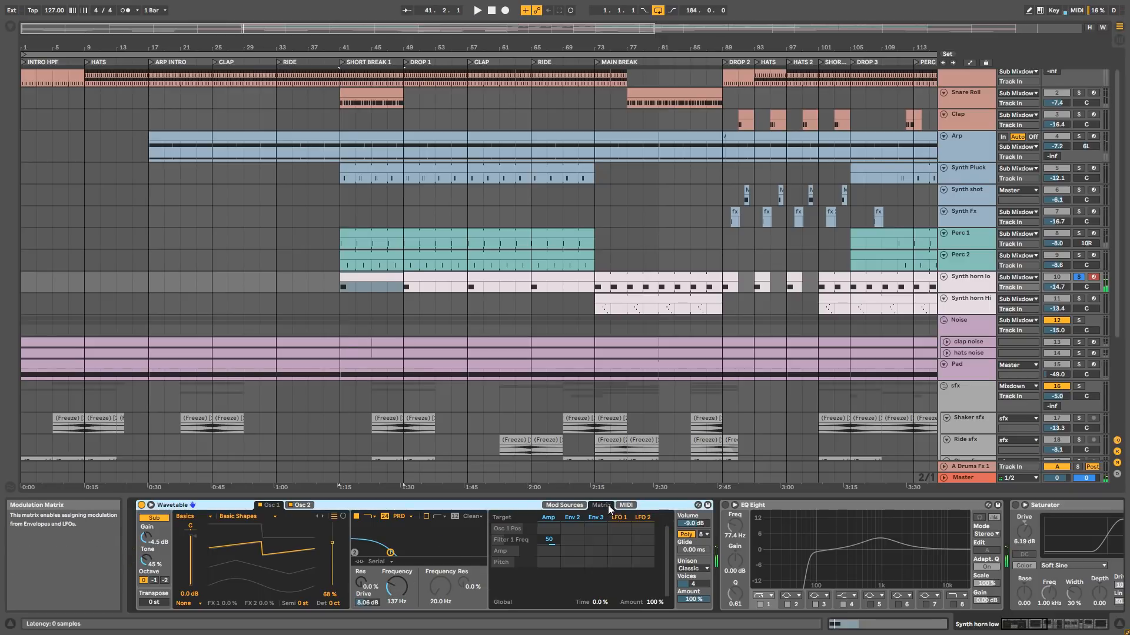
click(556, 506)
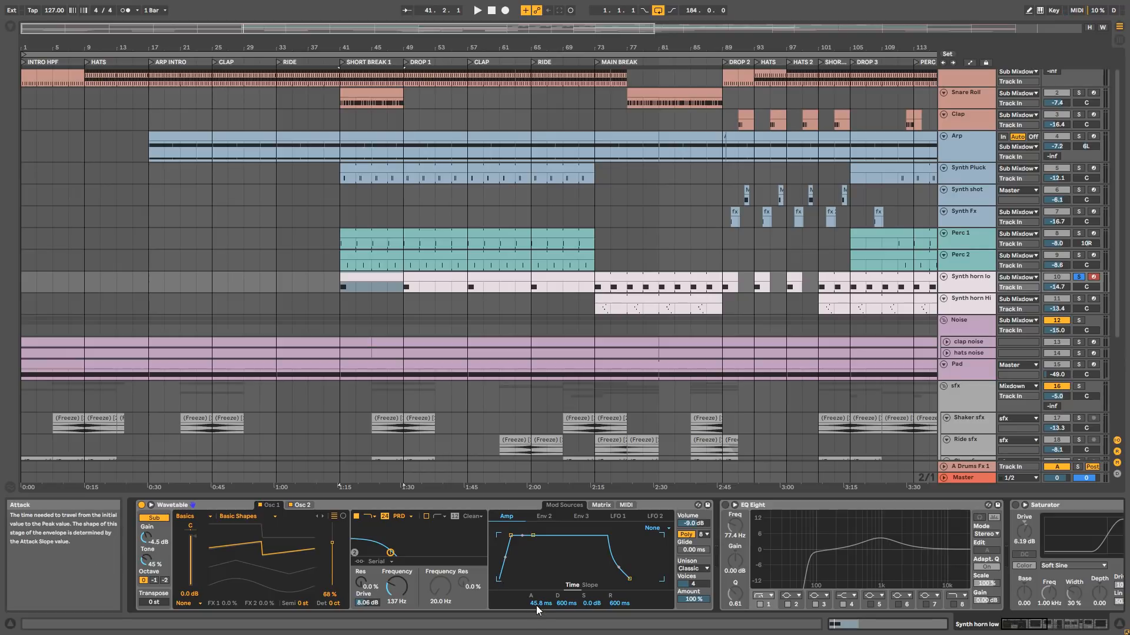
key(space)
key(space)
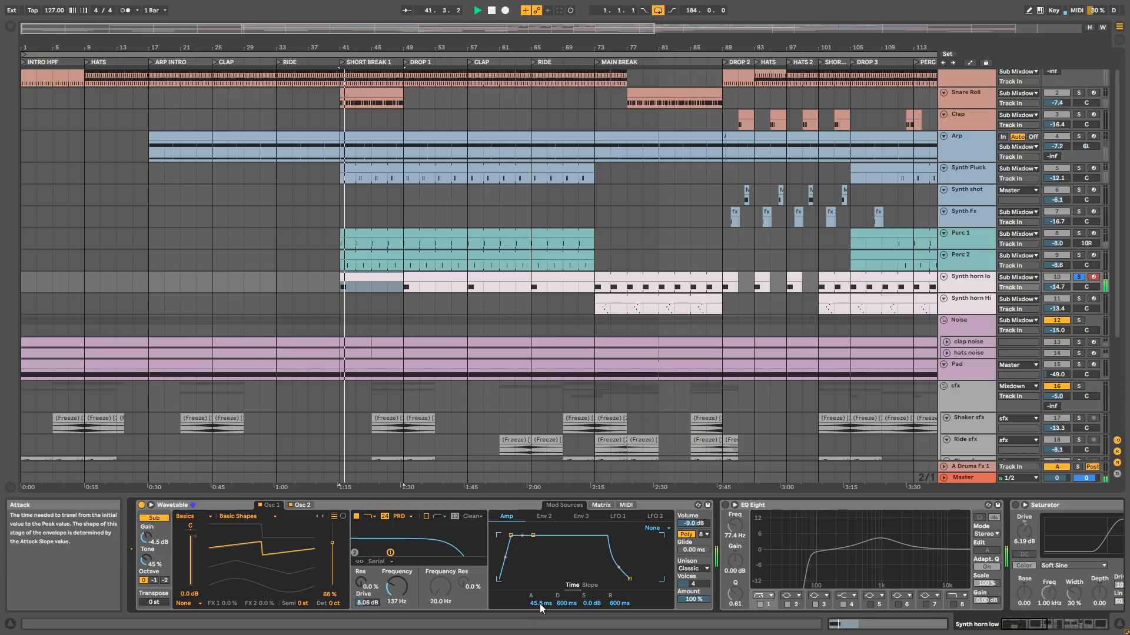
key(space)
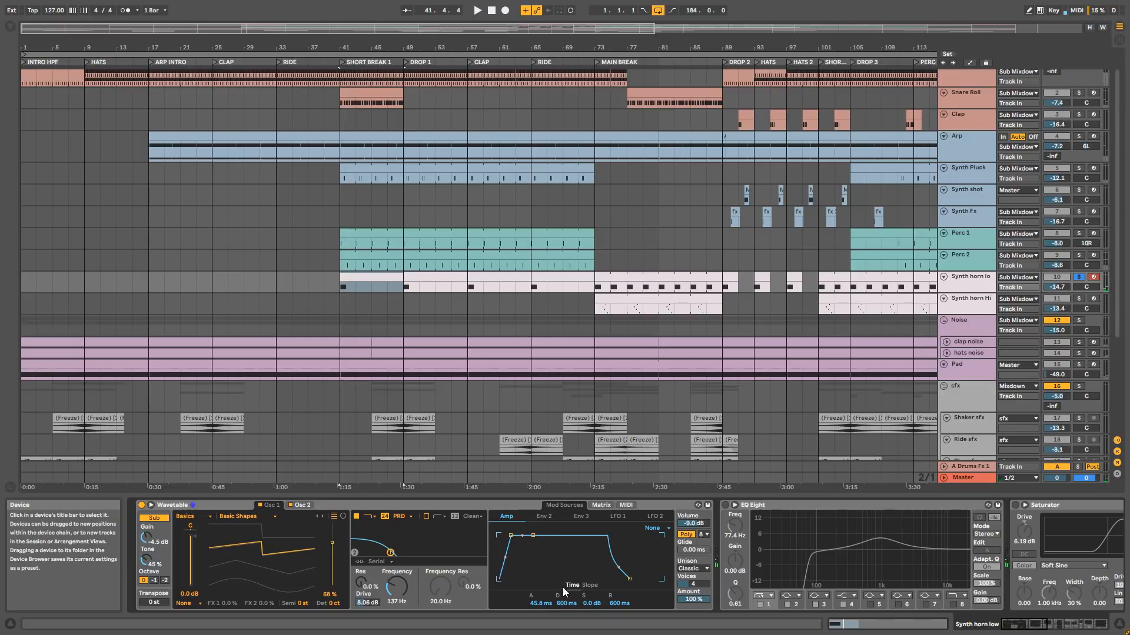
Try an amp envelope attack of 0.00 ms, audition it, undo it and recheck the modulation matrix.
drag(545, 605, 545, 629)
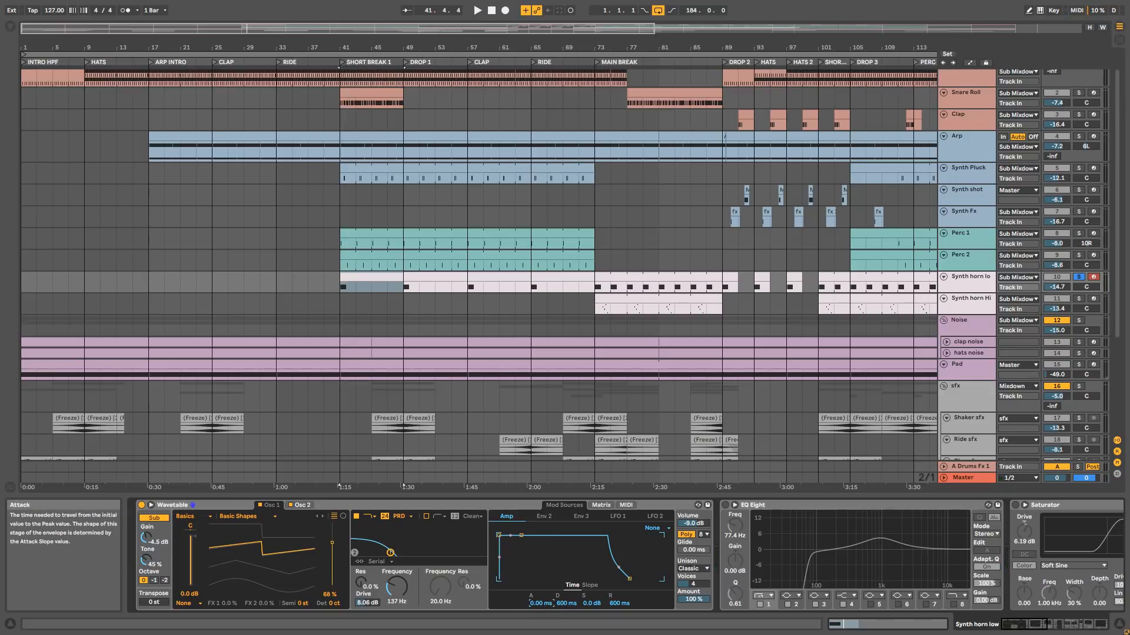
key(space)
key(ctrl+z)
key(space)
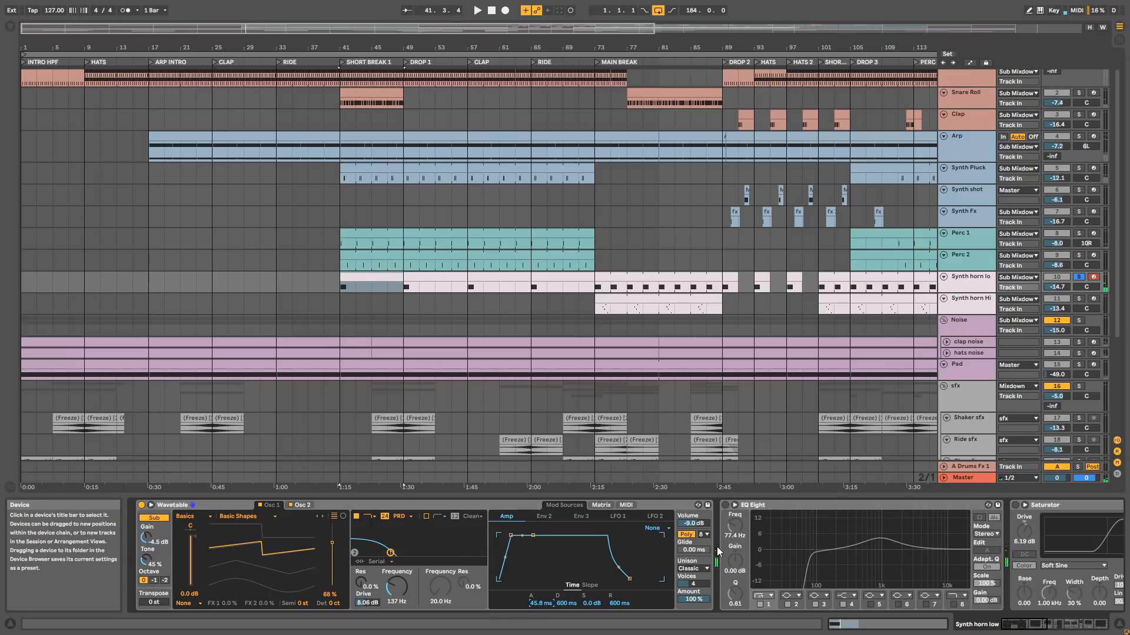
click(606, 506)
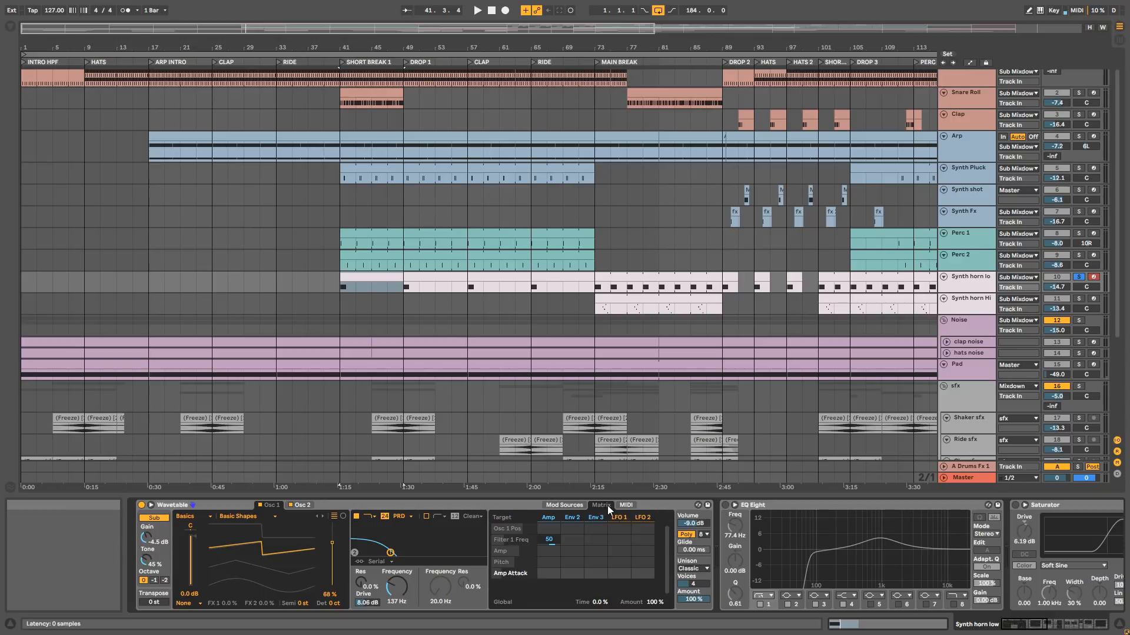
click(566, 506)
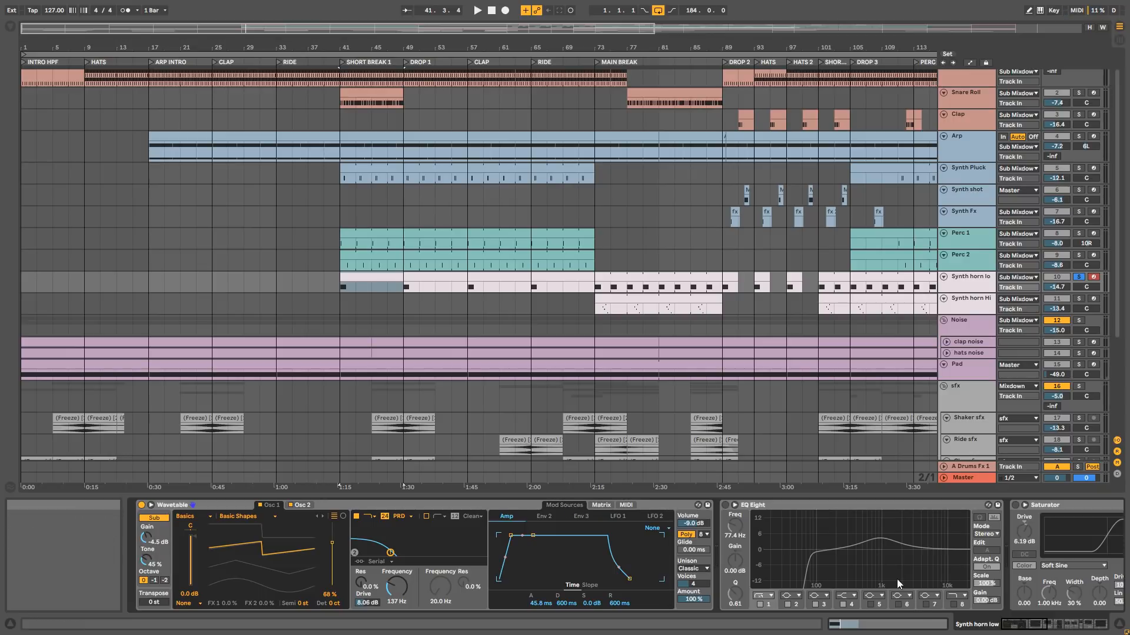
Activate the EQ Eight and the Soft Sine Saturator directly after the Wavetable, and audition the result.
click(1034, 625)
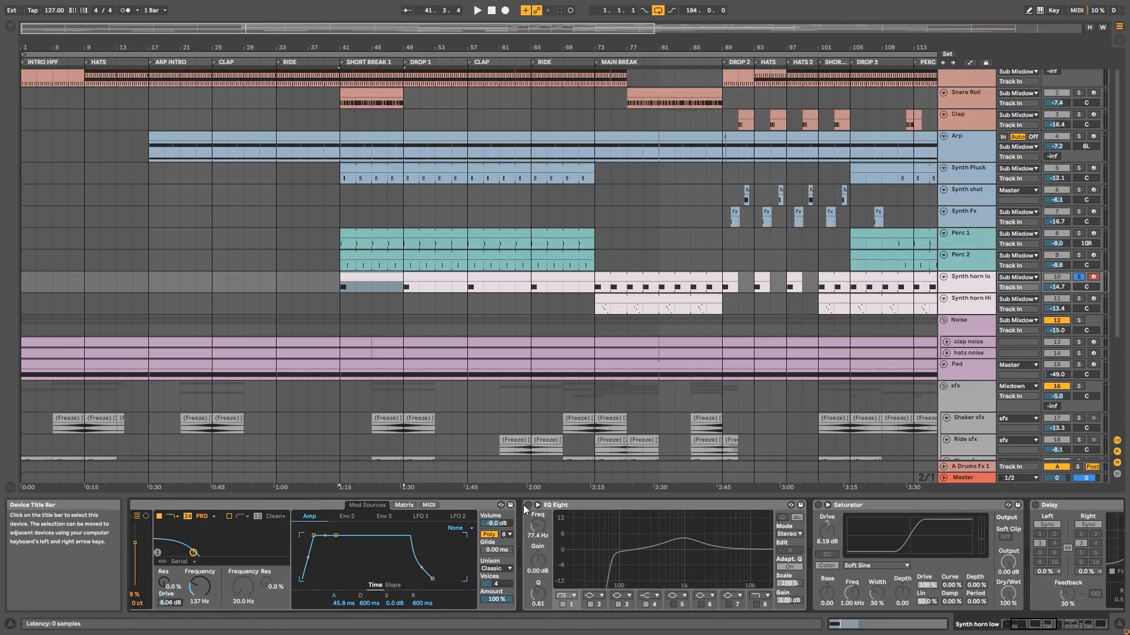
click(528, 505)
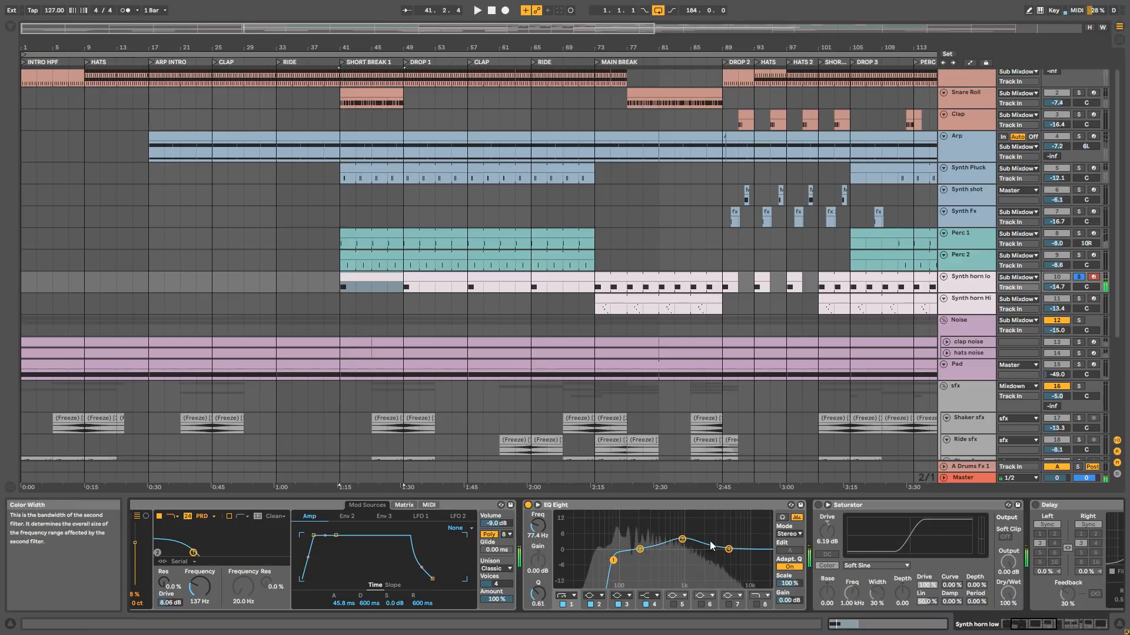
click(818, 505)
key(space)
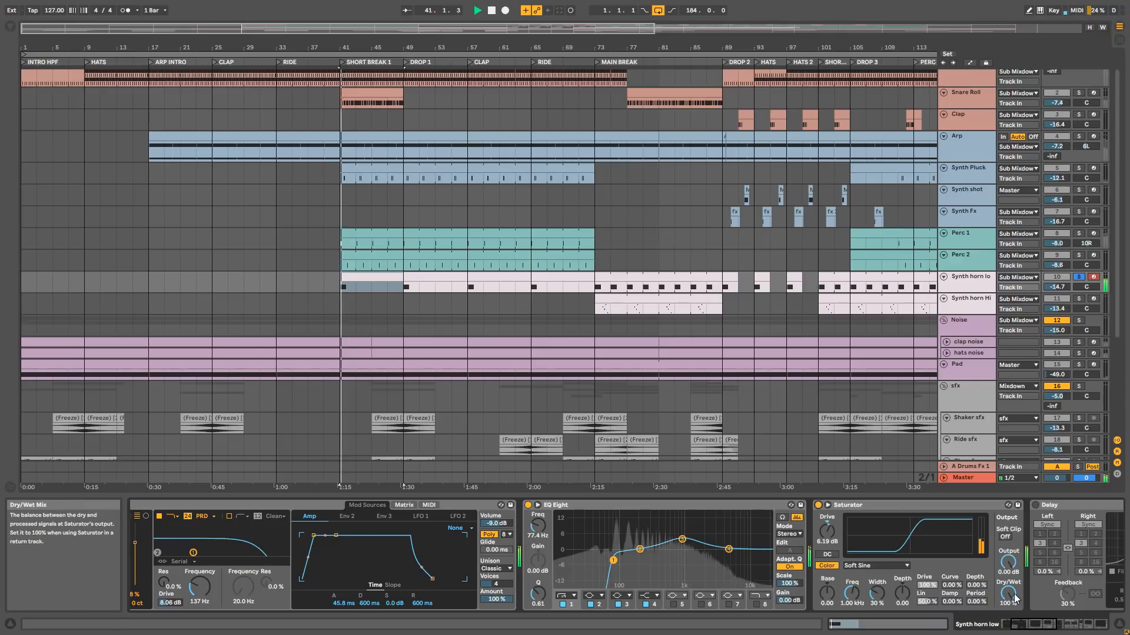
drag(1034, 625, 1045, 625)
key(space)
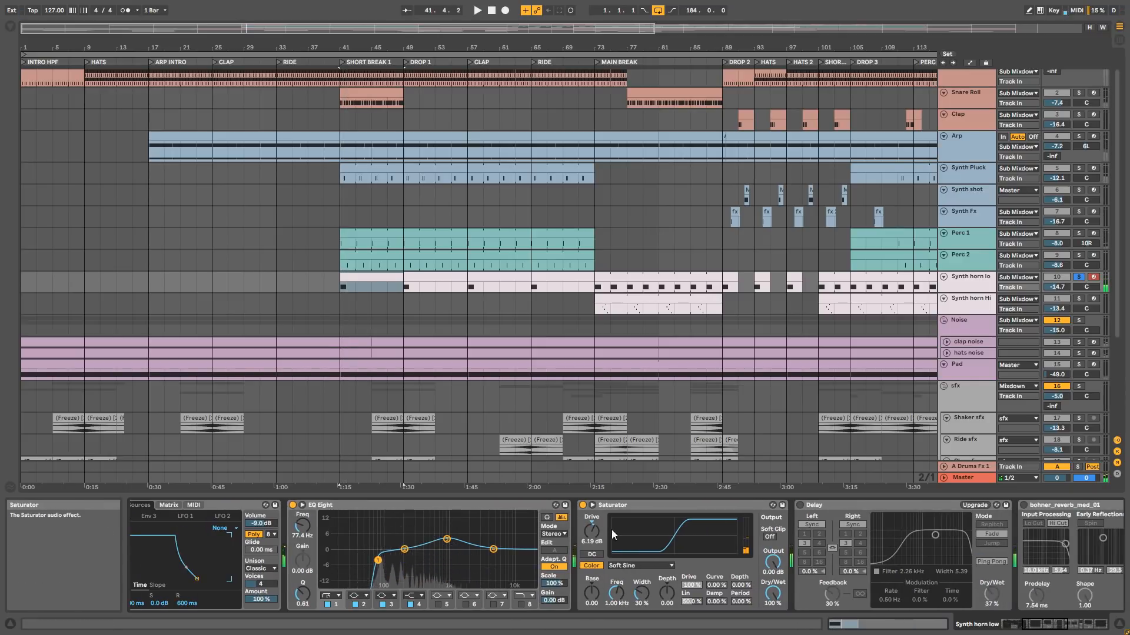
Activate the Delay and the bohner_reverb_med_01 reverb on Synth horn low, auditioning the sound with each.
key(space)
click(799, 504)
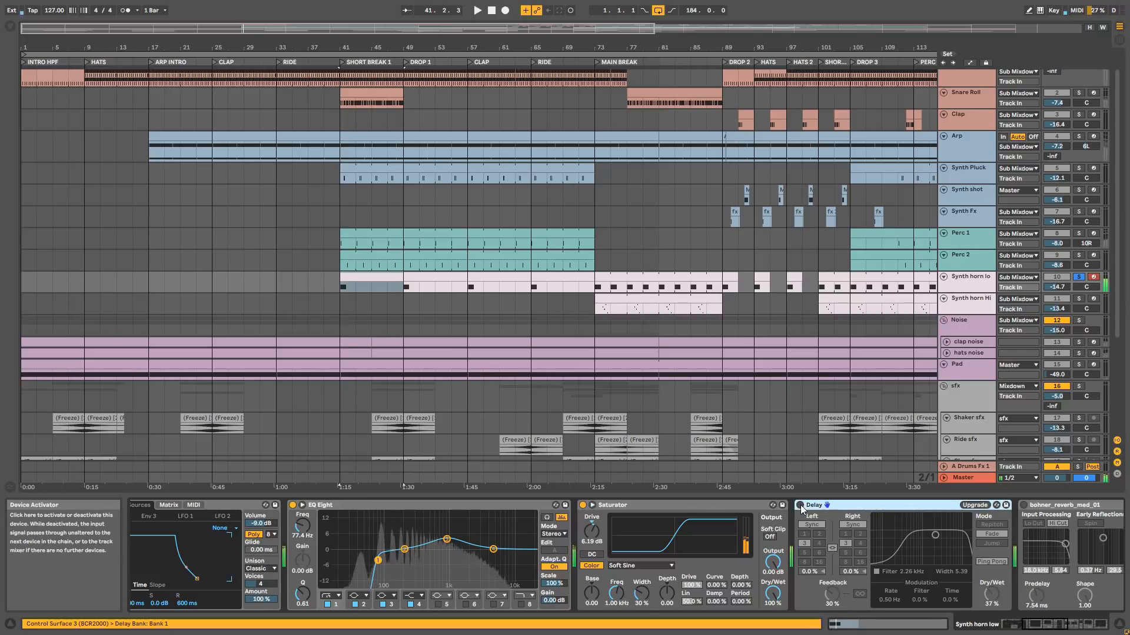
click(799, 505)
key(space)
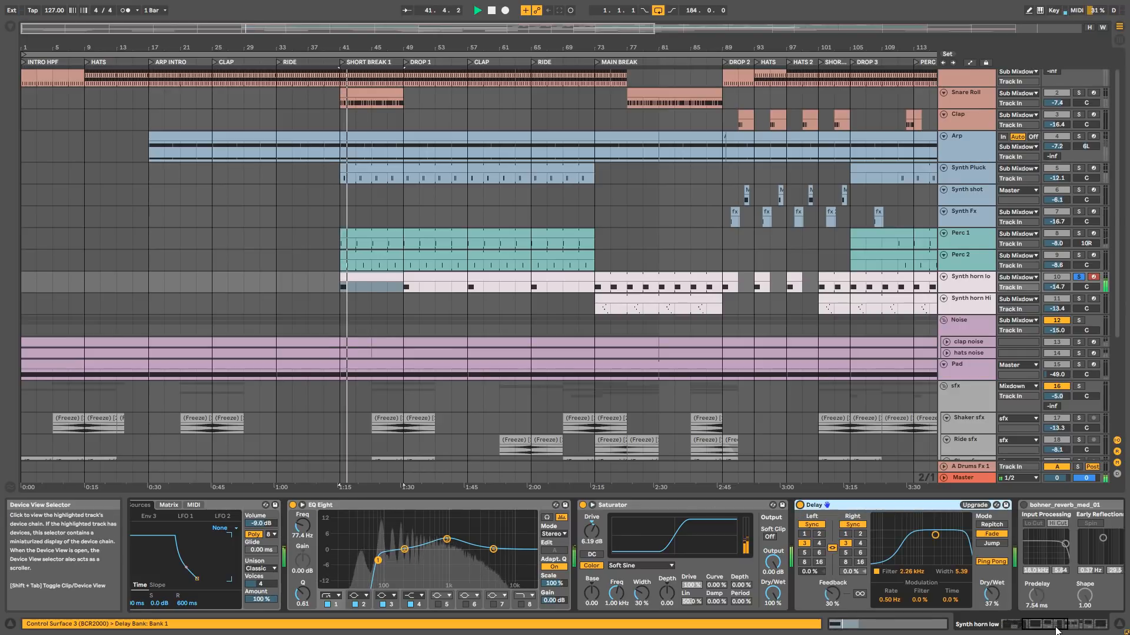
drag(1056, 628, 1080, 626)
key(space)
click(518, 506)
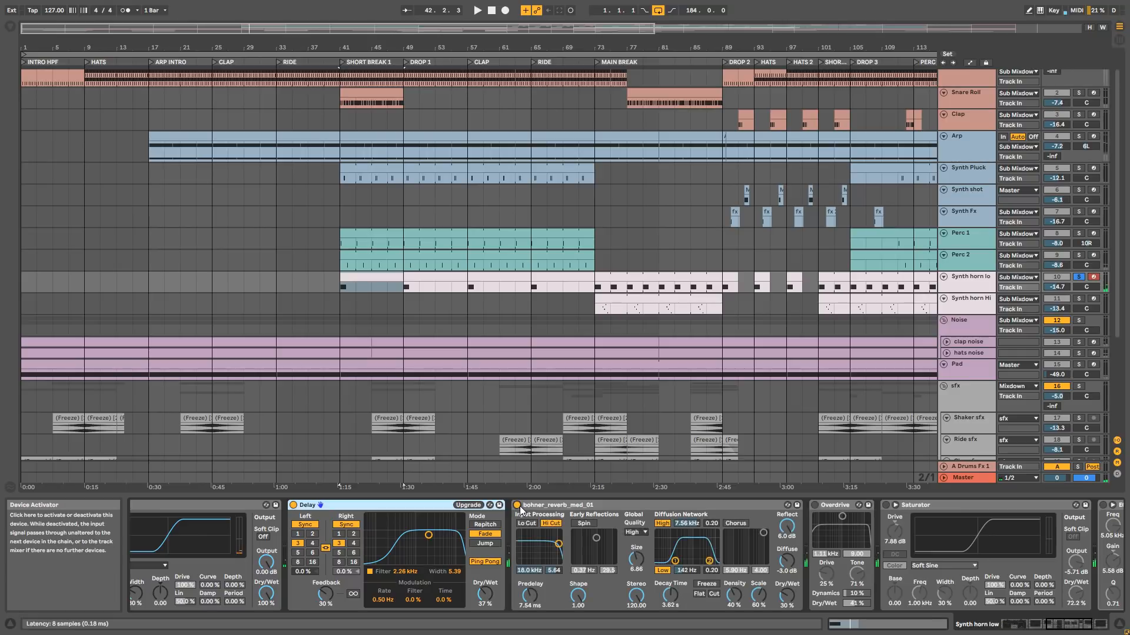
key(space)
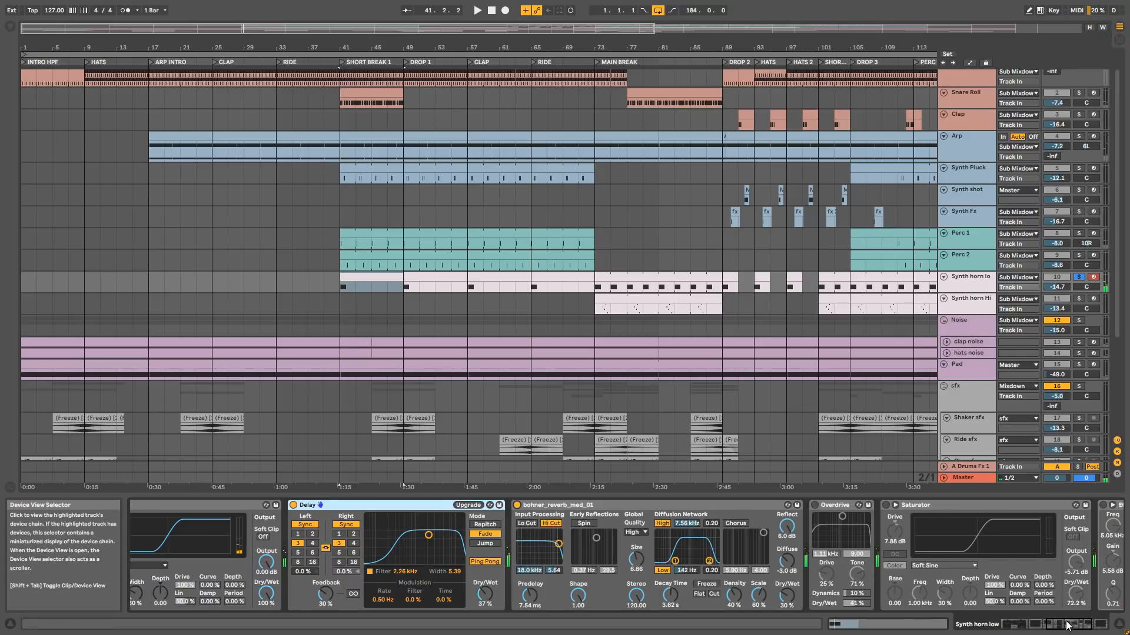
Activate the Overdrive and the second Saturator after the reverb, and play the clip.
drag(1066, 624, 1077, 623)
click(591, 506)
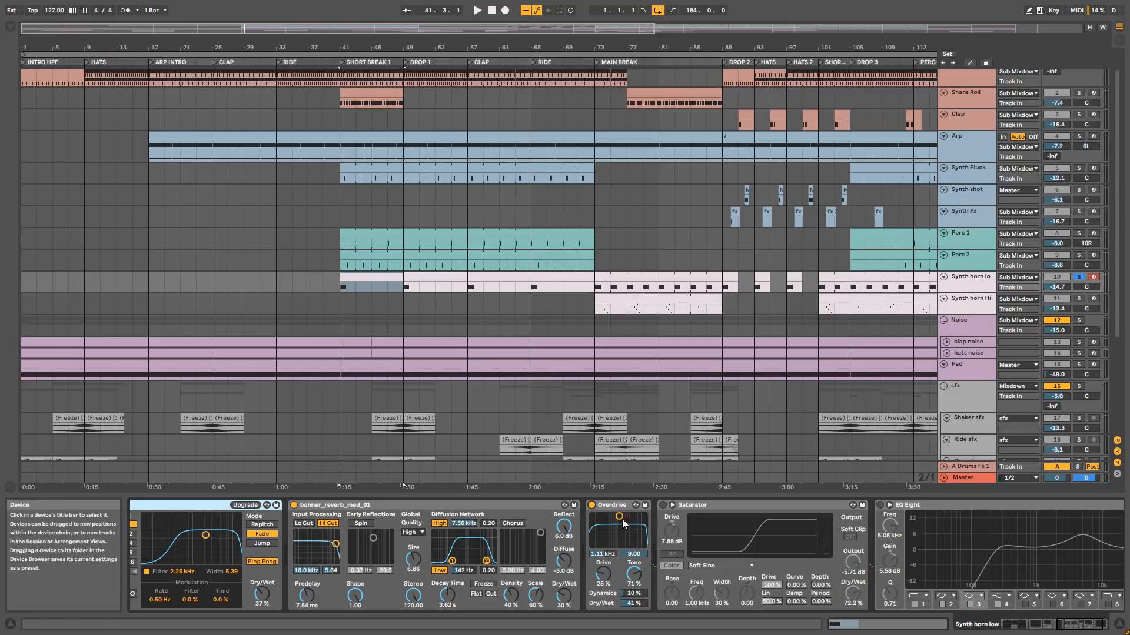
click(662, 505)
key(space)
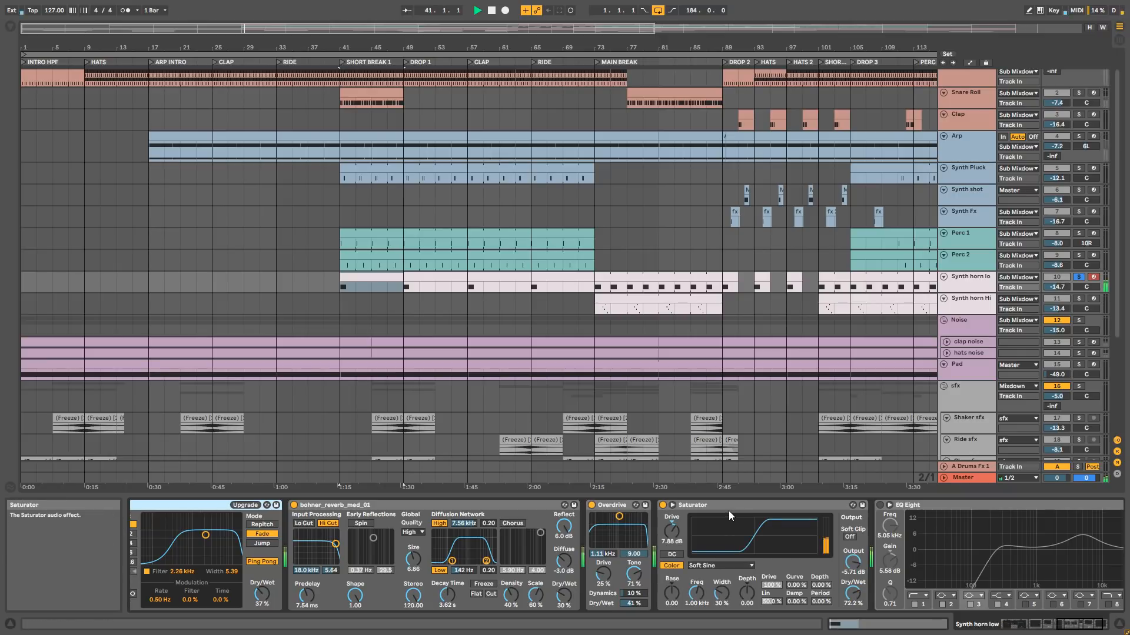
Activate the last EQ Eight in the Synth horn low chain, audition it and select its low-cut band.
click(1078, 627)
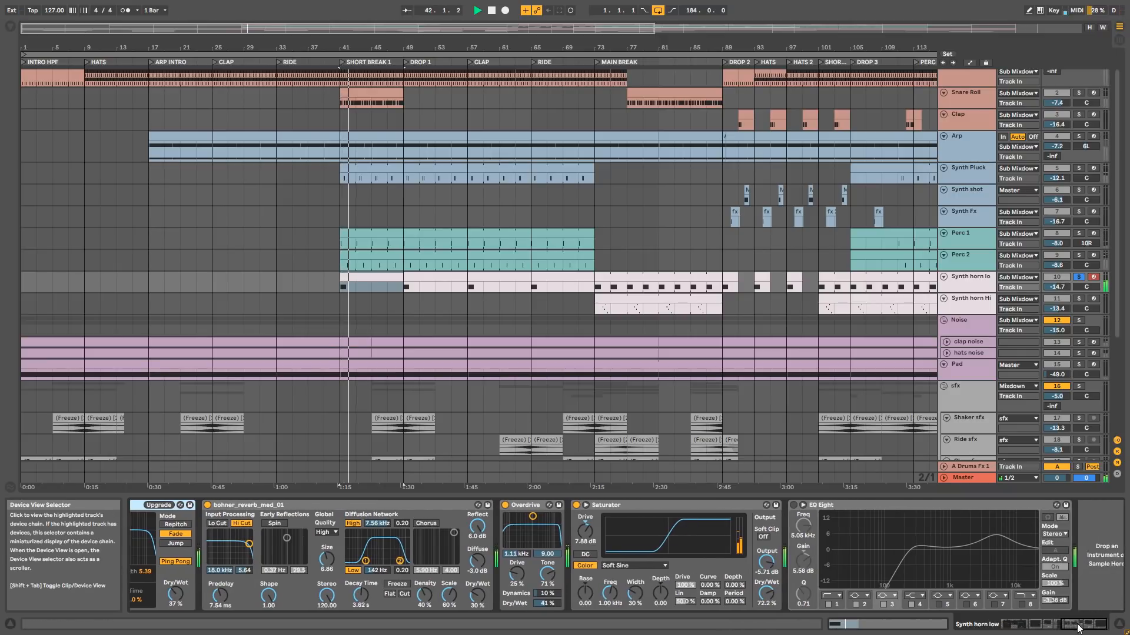
key(space)
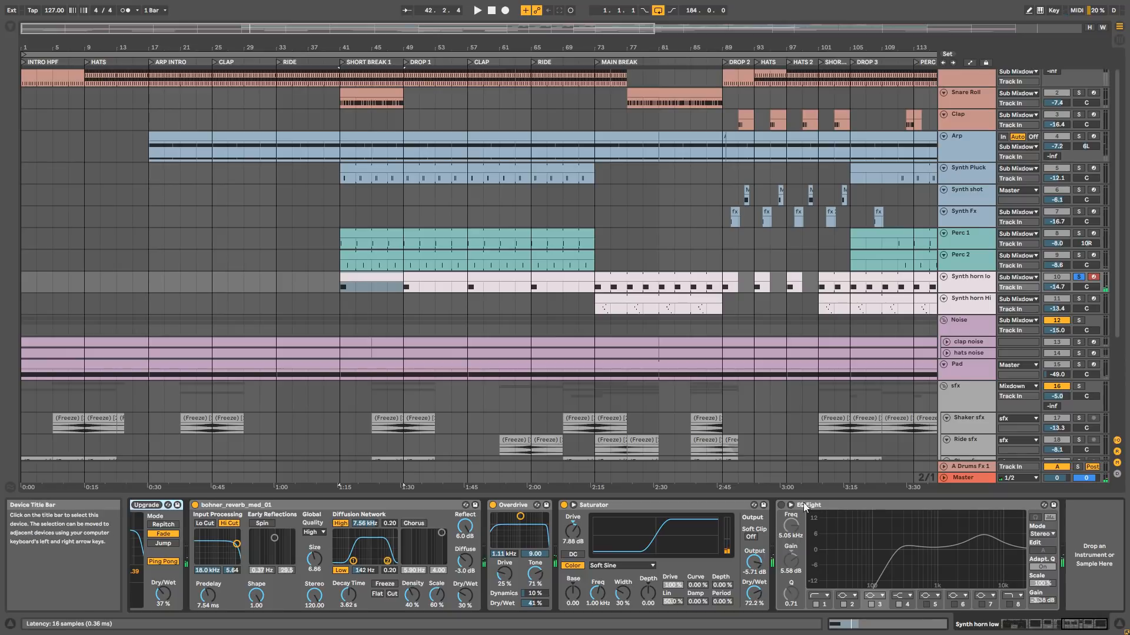
click(781, 506)
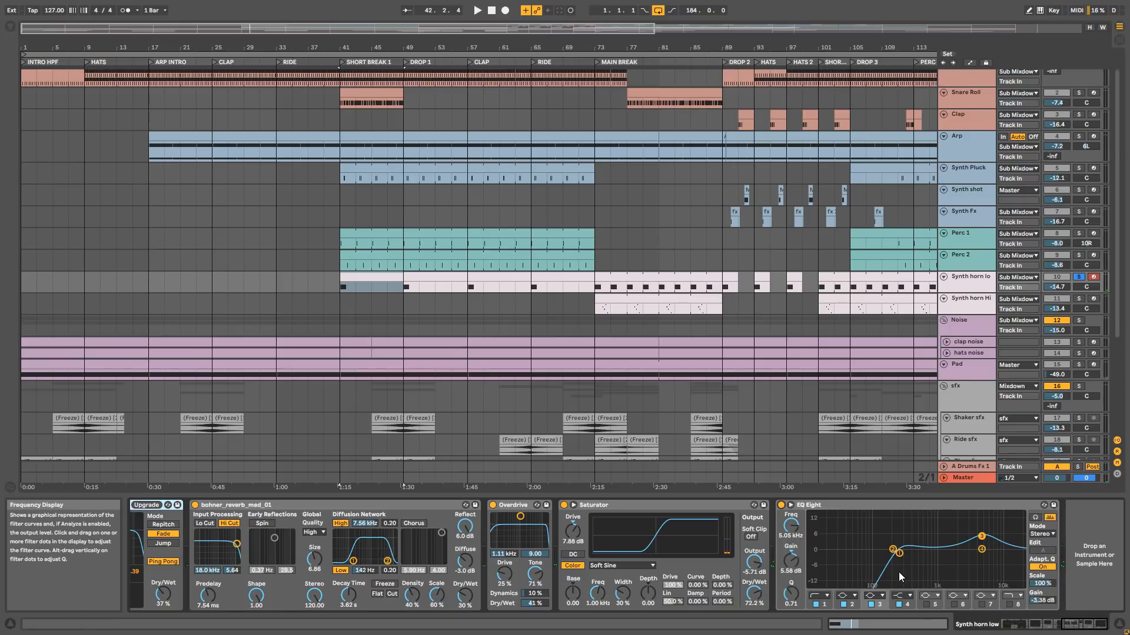
key(space)
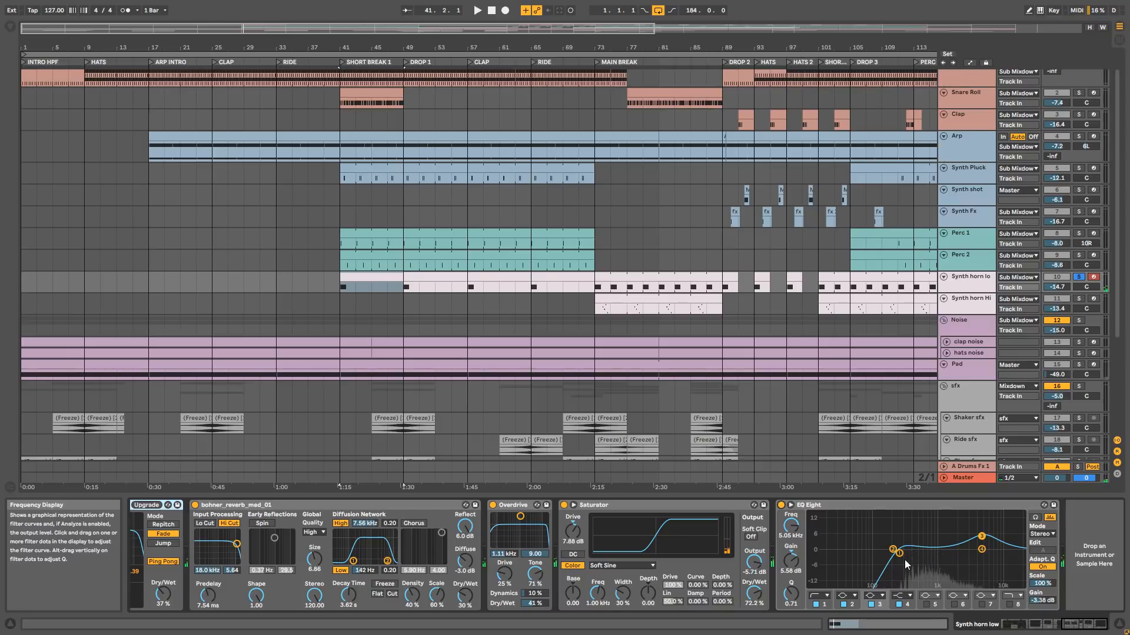
click(887, 557)
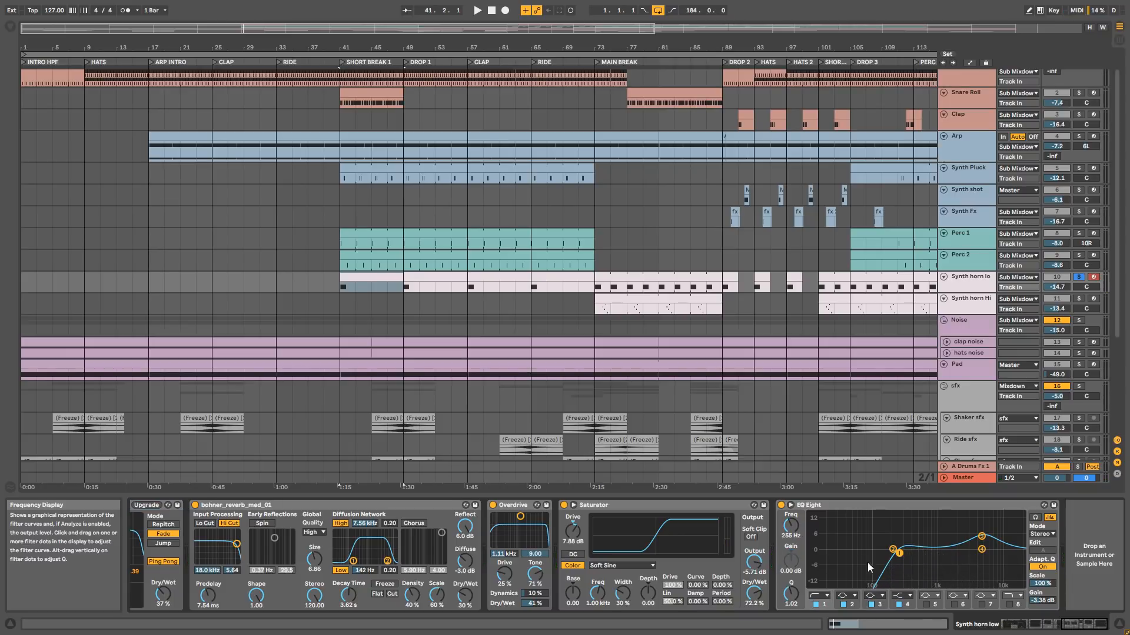
Select the high-boost band of the last EQ Eight on Synth horn low and audition the clip.
click(982, 537)
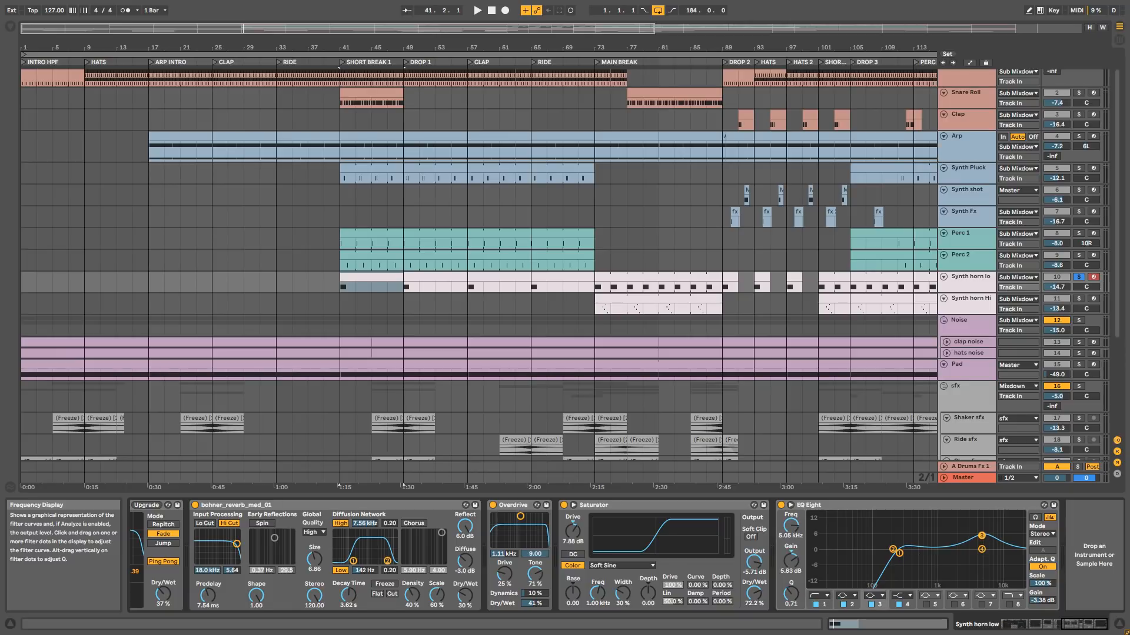
key(space)
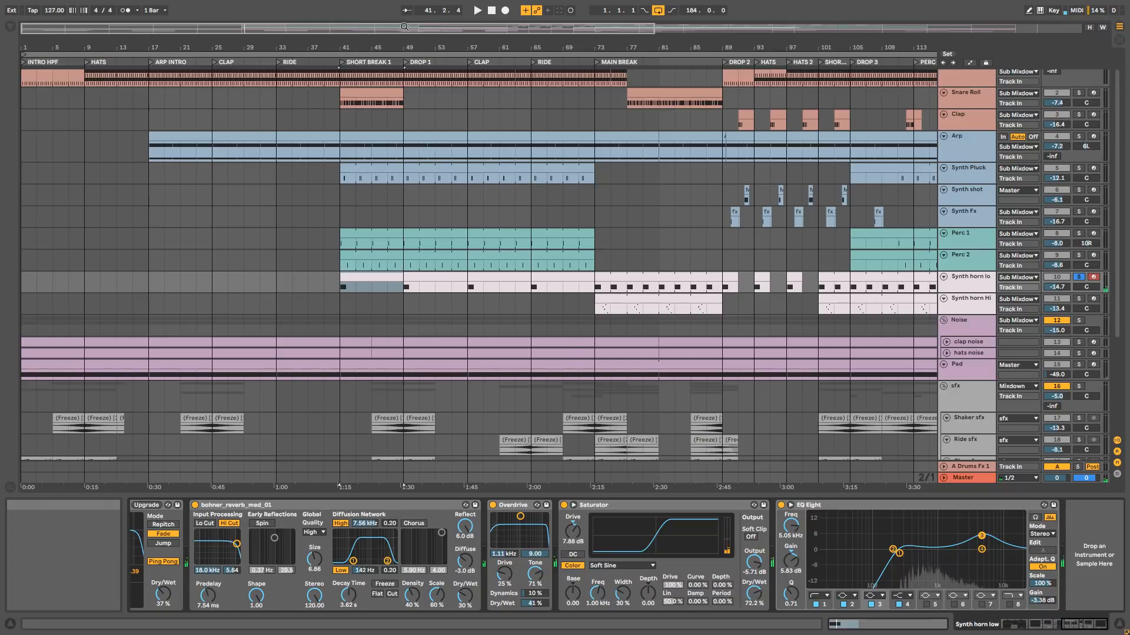
click(371, 276)
Solo the Synth horn Hi track, select its MAIN BREAK clip and audition the Wavetable sound without effects.
key(minus)
key(minus)
click(953, 303)
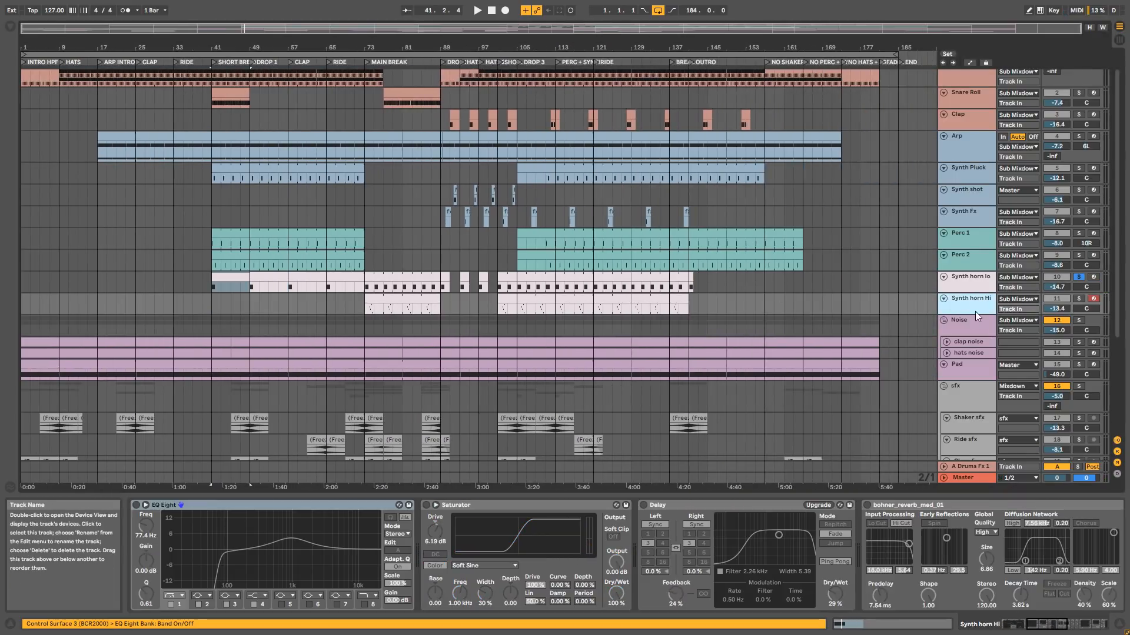
click(1078, 299)
click(382, 306)
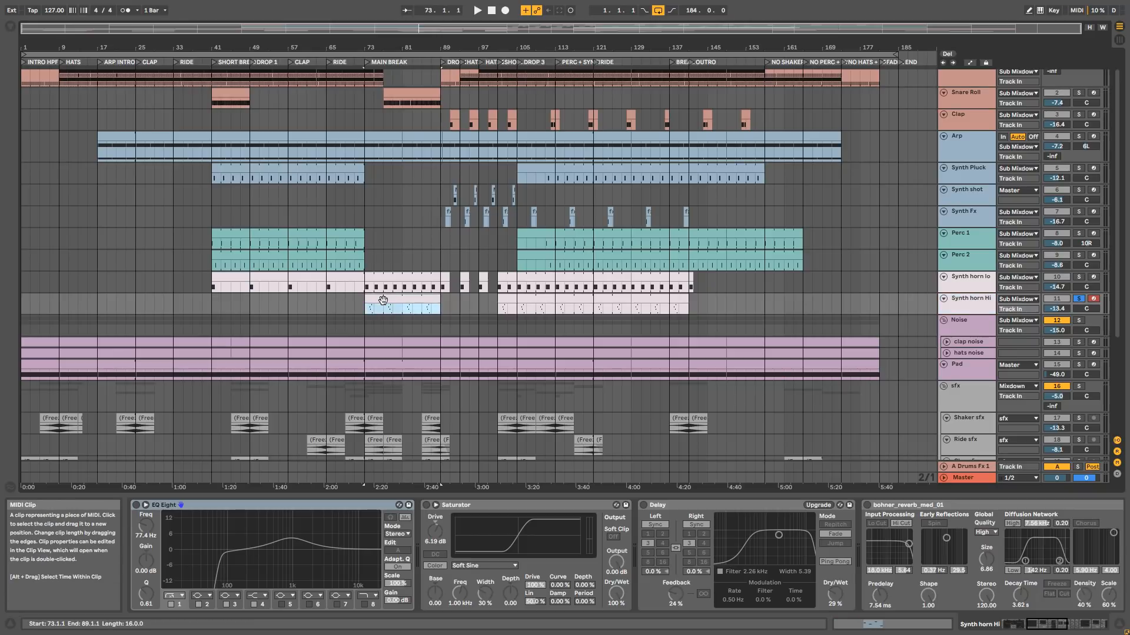
drag(1046, 625, 943, 625)
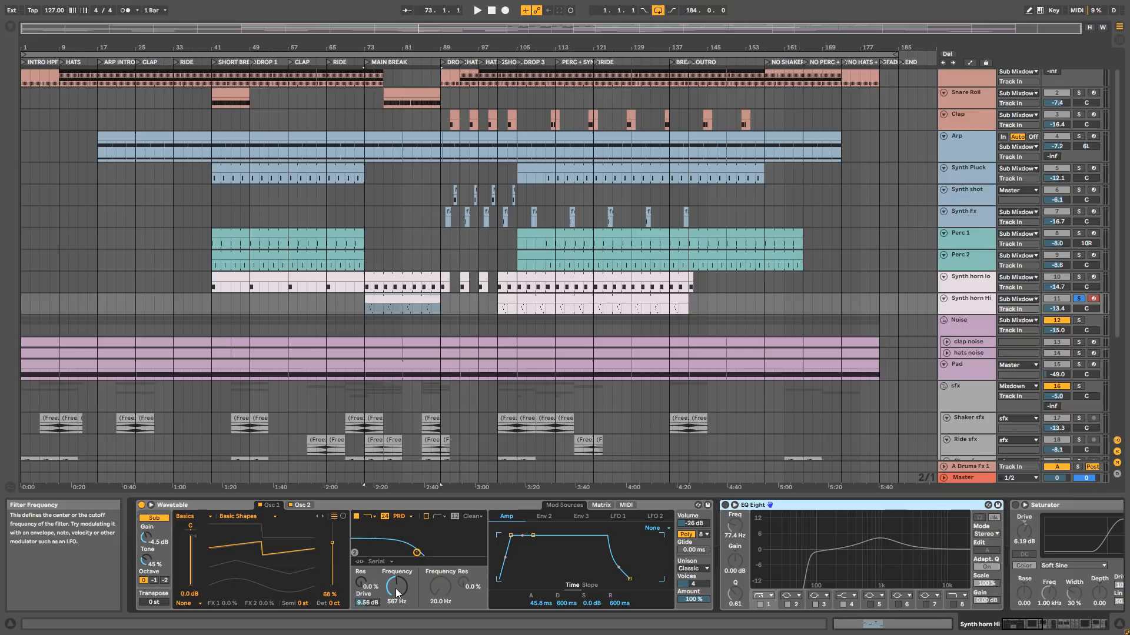
key(space)
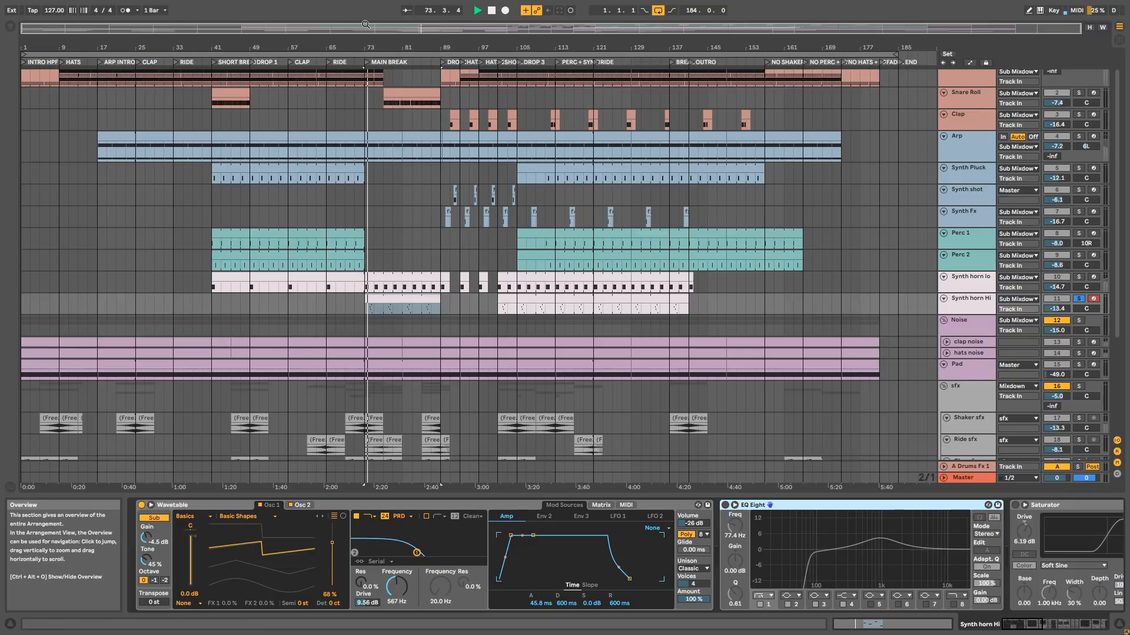
drag(365, 28, 400, 63)
key(space)
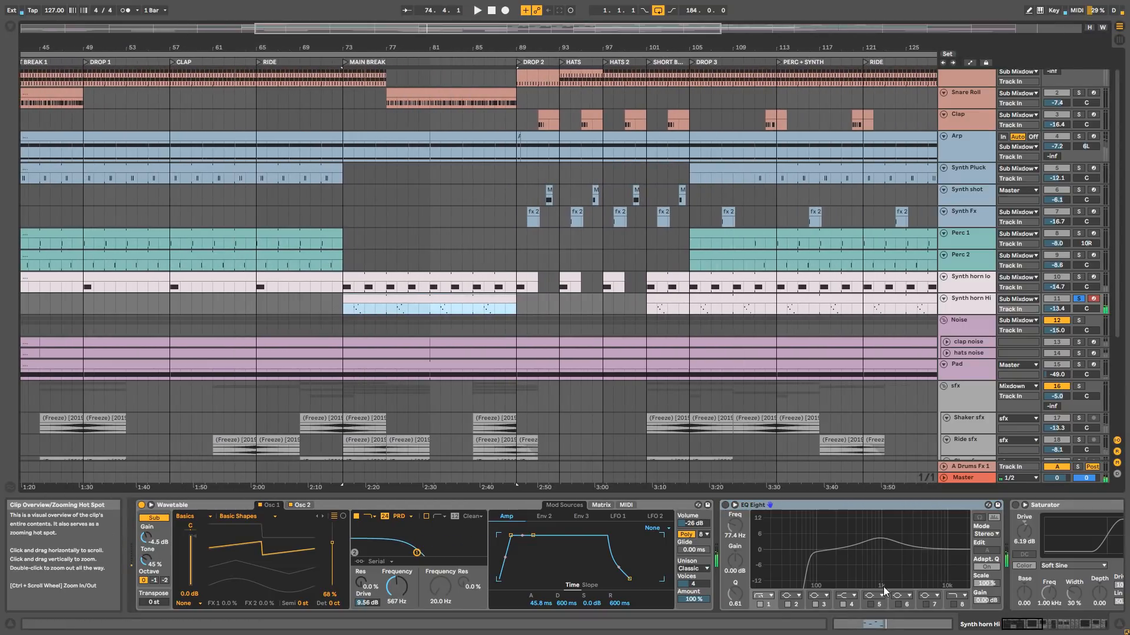
Activate the EQ Eight, the Soft Sine Saturator and the Delay after the Wavetable on Synth horn Hi, and play the clip.
click(1040, 624)
click(1040, 623)
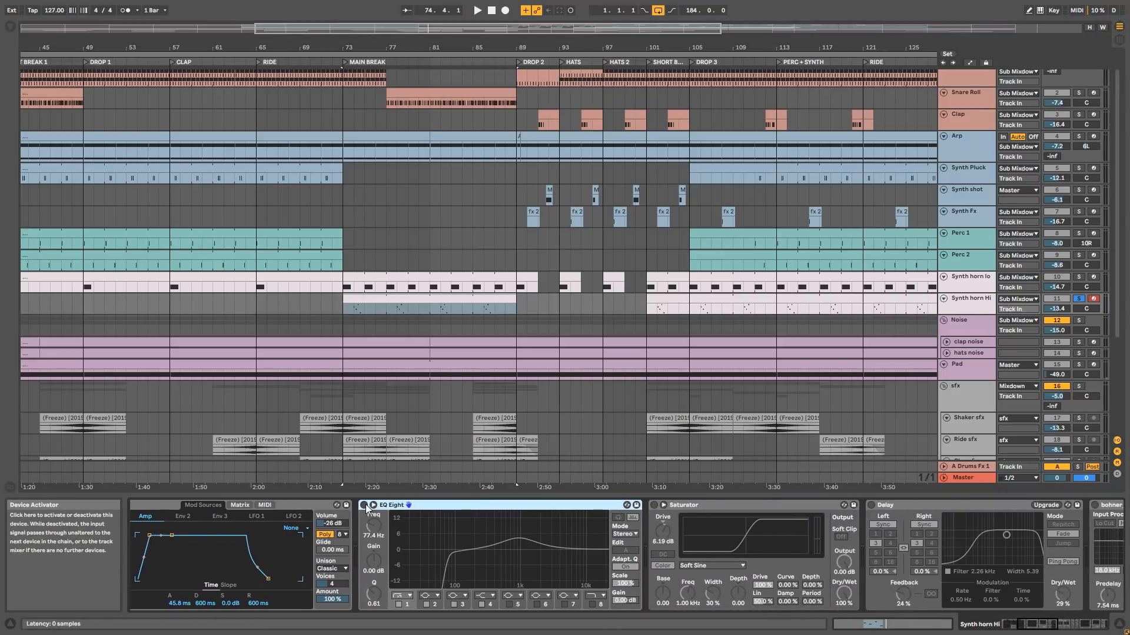
click(654, 504)
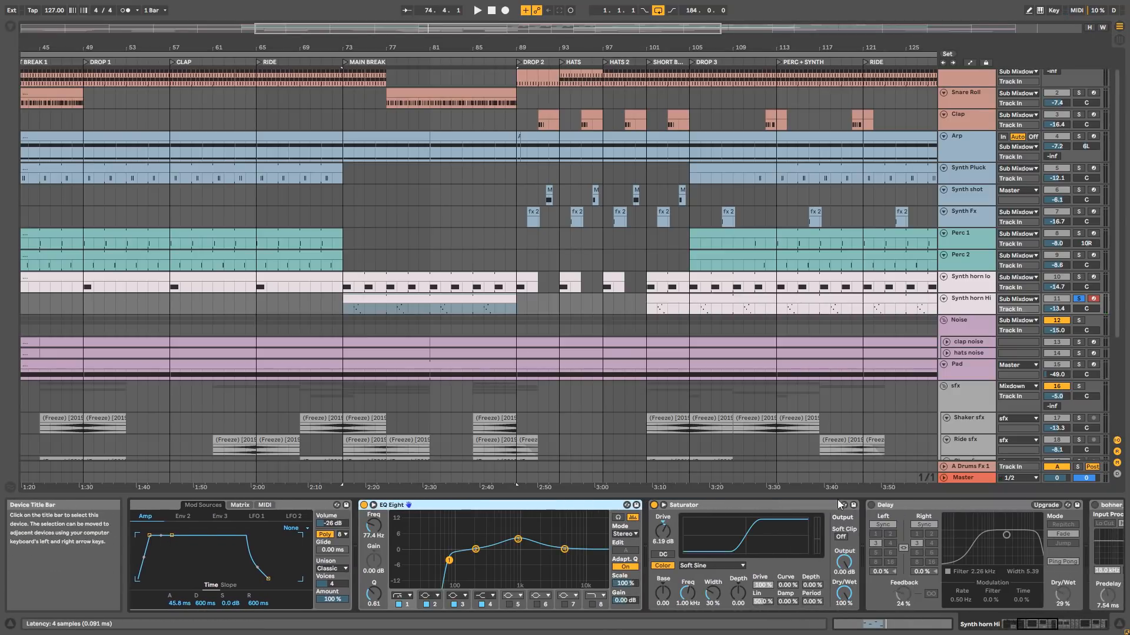
click(871, 506)
key(space)
click(1046, 625)
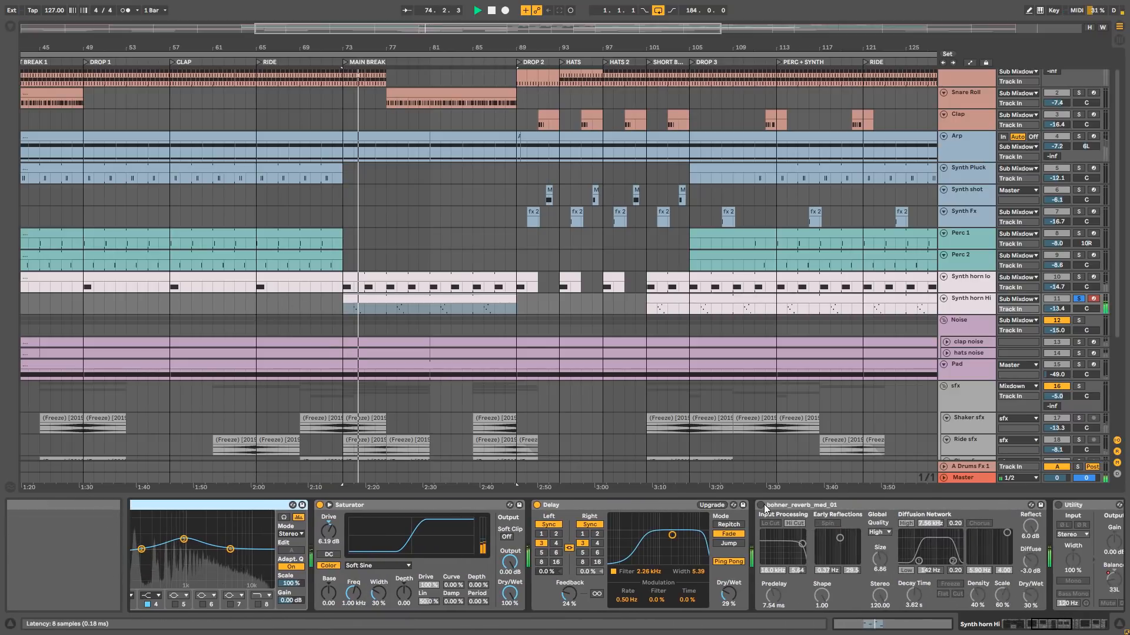
Activate the bohner_reverb_med_01 reverb and the first Utility on Synth horn Hi, and audition the Utility's moving balance.
click(760, 504)
click(1057, 504)
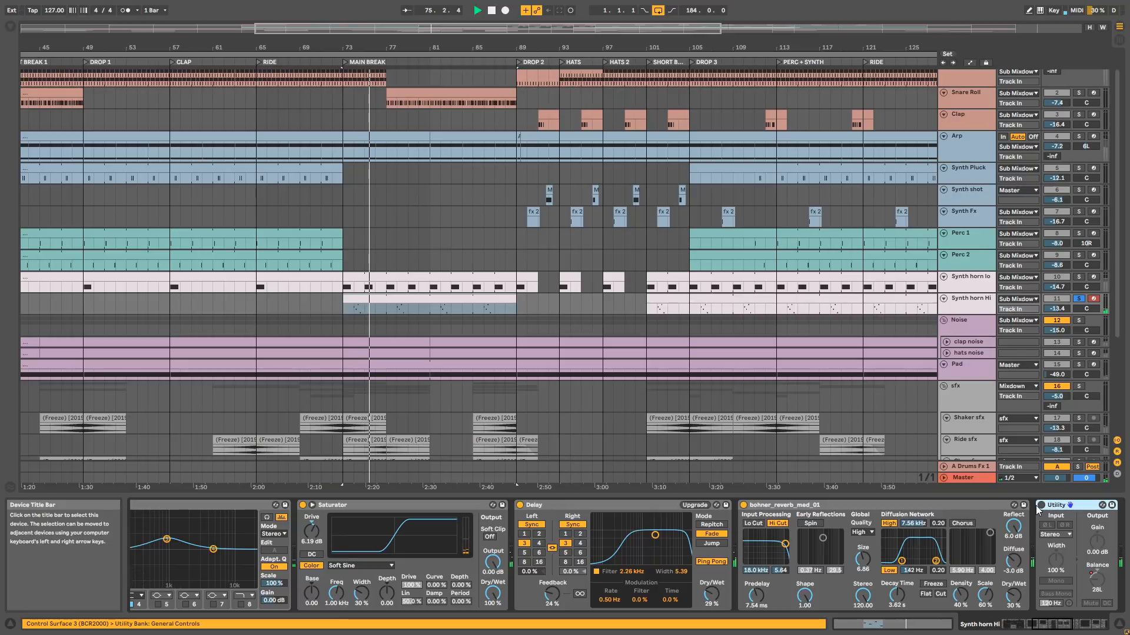
drag(1046, 625, 1073, 624)
key(space)
key(space)
drag(474, 580, 484, 566)
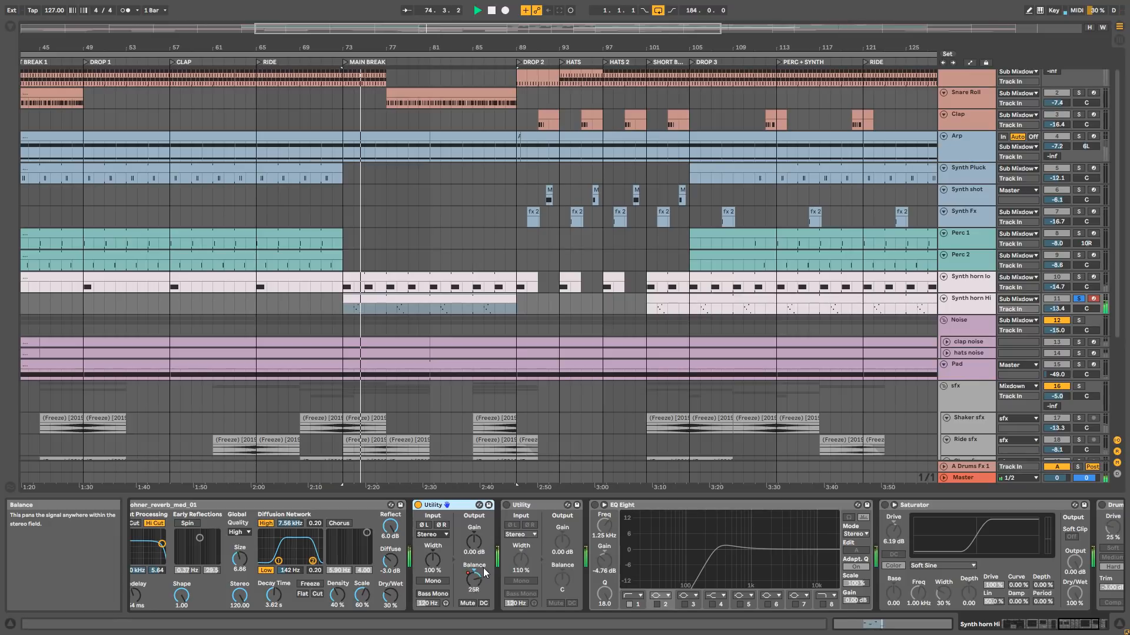
drag(483, 567, 469, 589)
key(space)
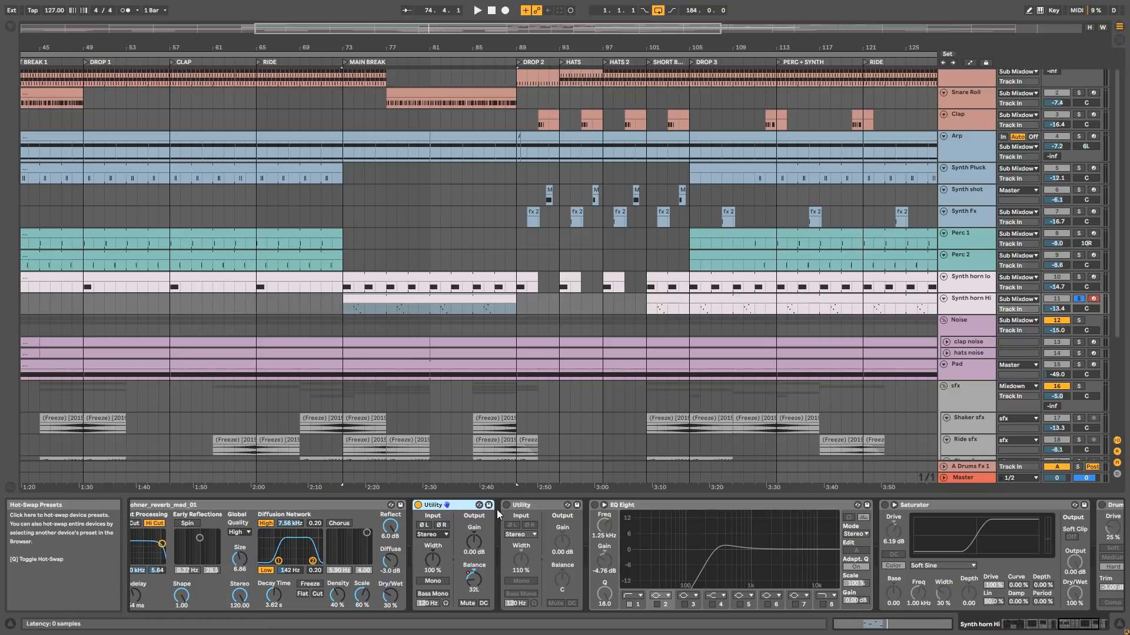
Activate the EQ Eight and the Saturator after the Utilities, and audition Synth horn Hi from early in the MAIN BREAK.
key(space)
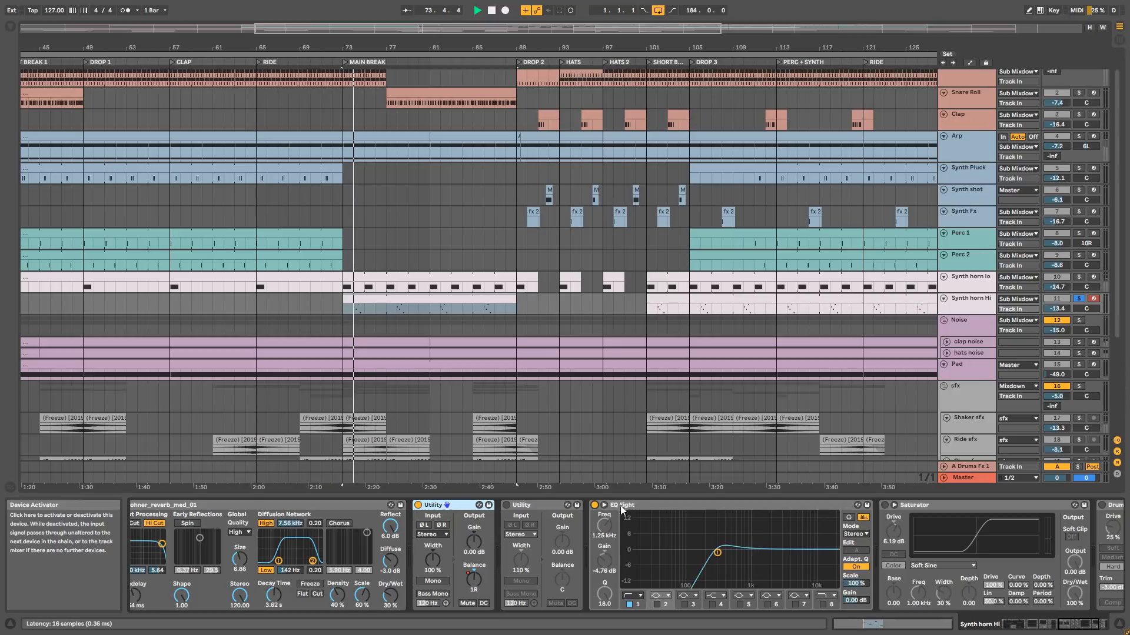
click(594, 505)
click(885, 506)
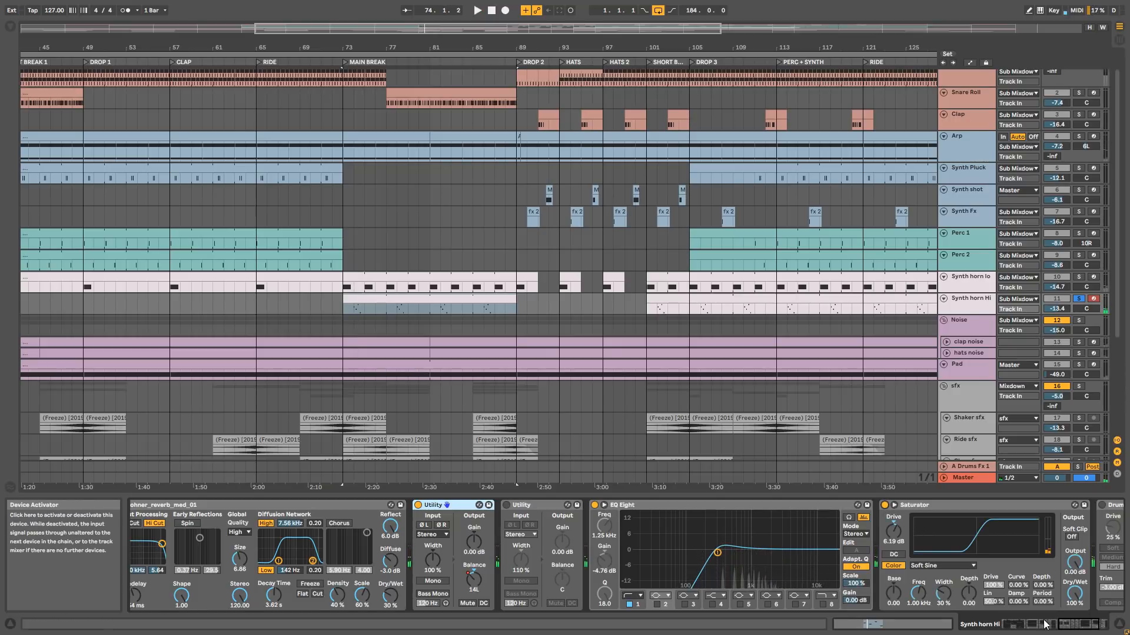
click(1082, 626)
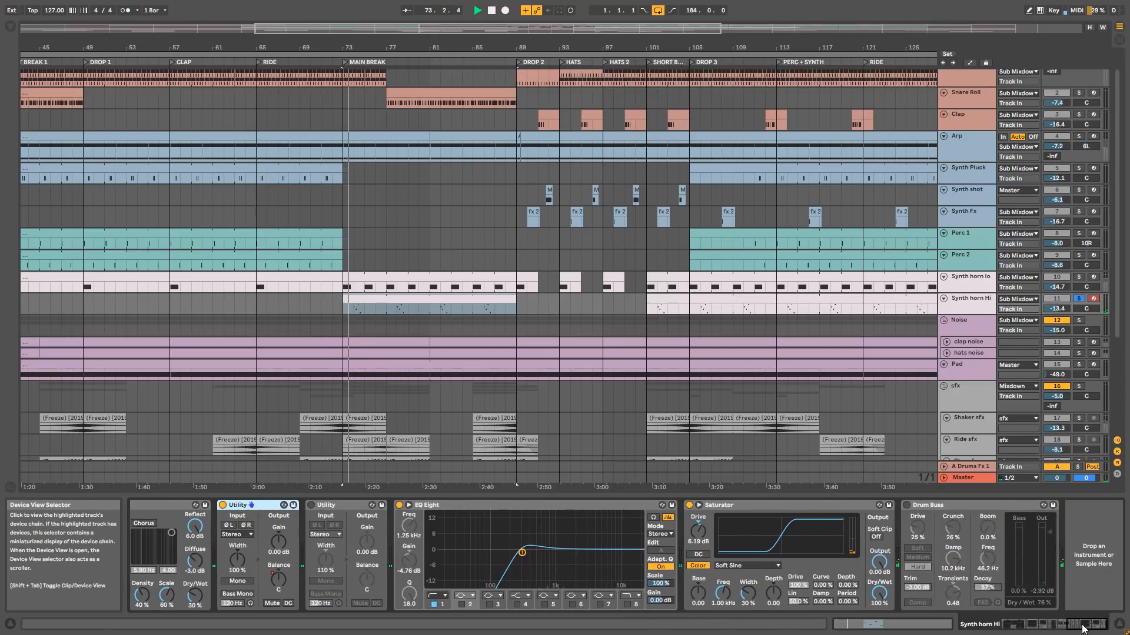
click(355, 310)
key(space)
key(space)
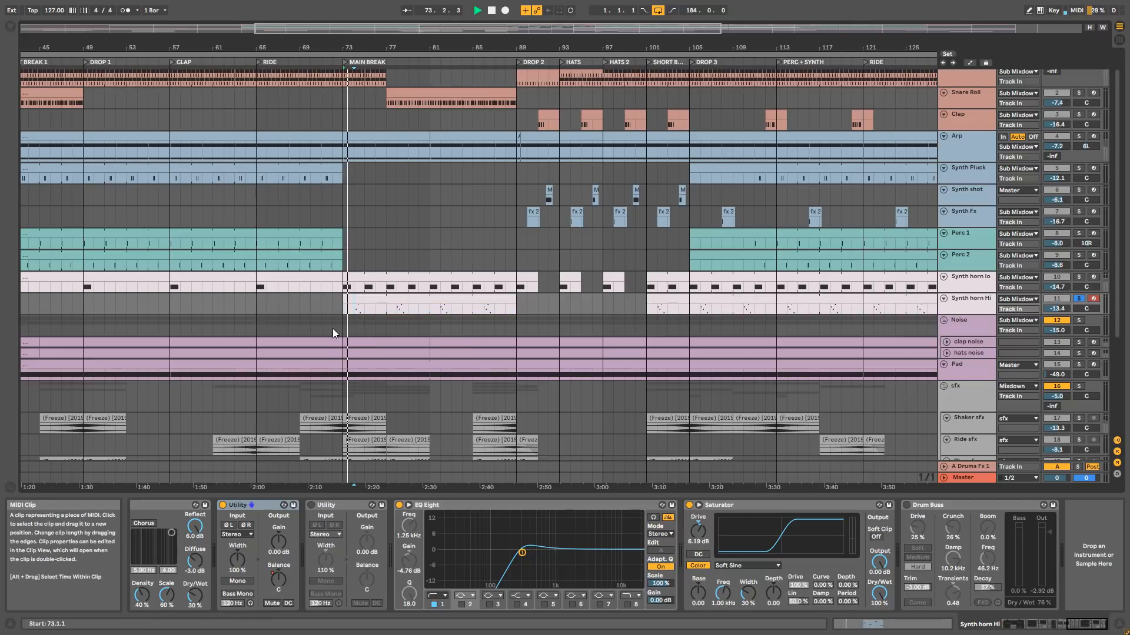
key(space)
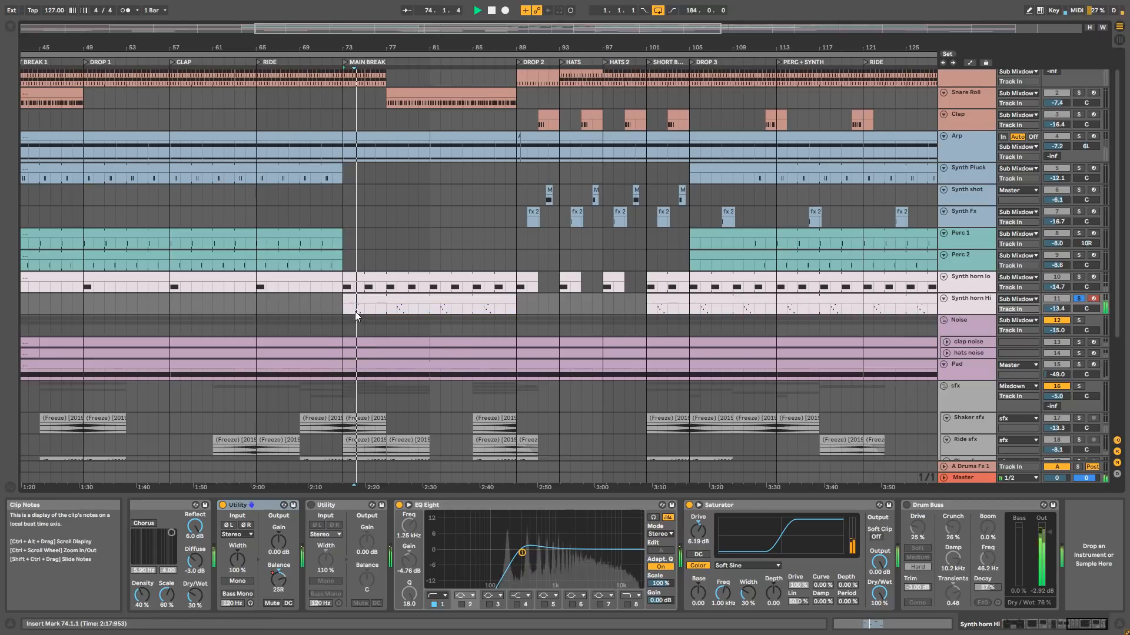
Activate the Drum Buss at the end of the Synth horn Hi chain and audition the result.
click(906, 505)
key(space)
key(space)
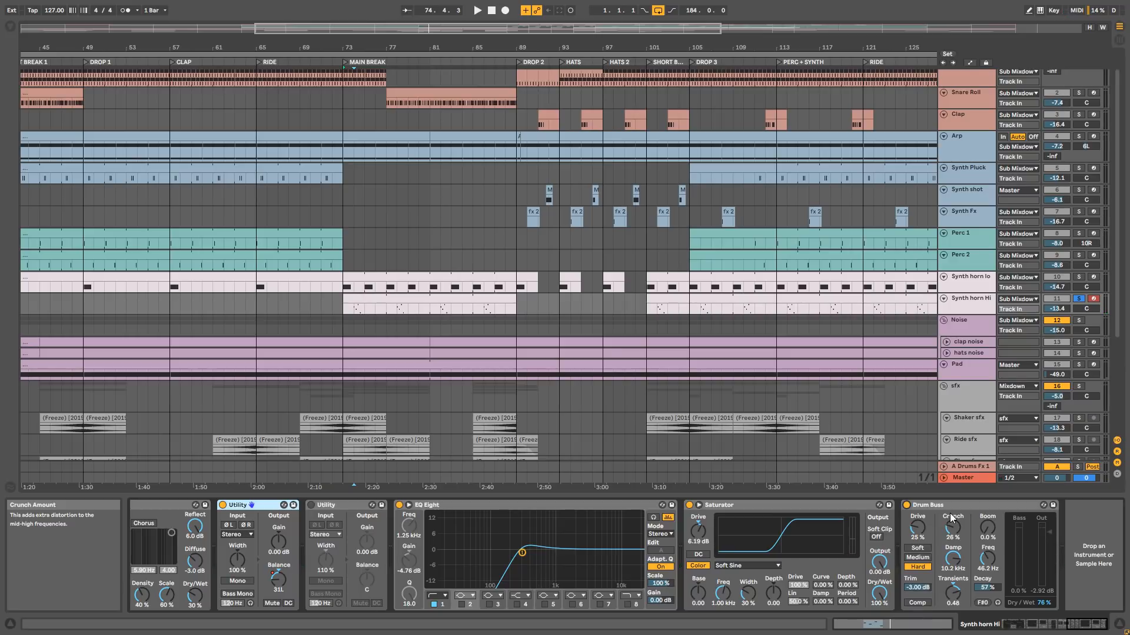
key(space)
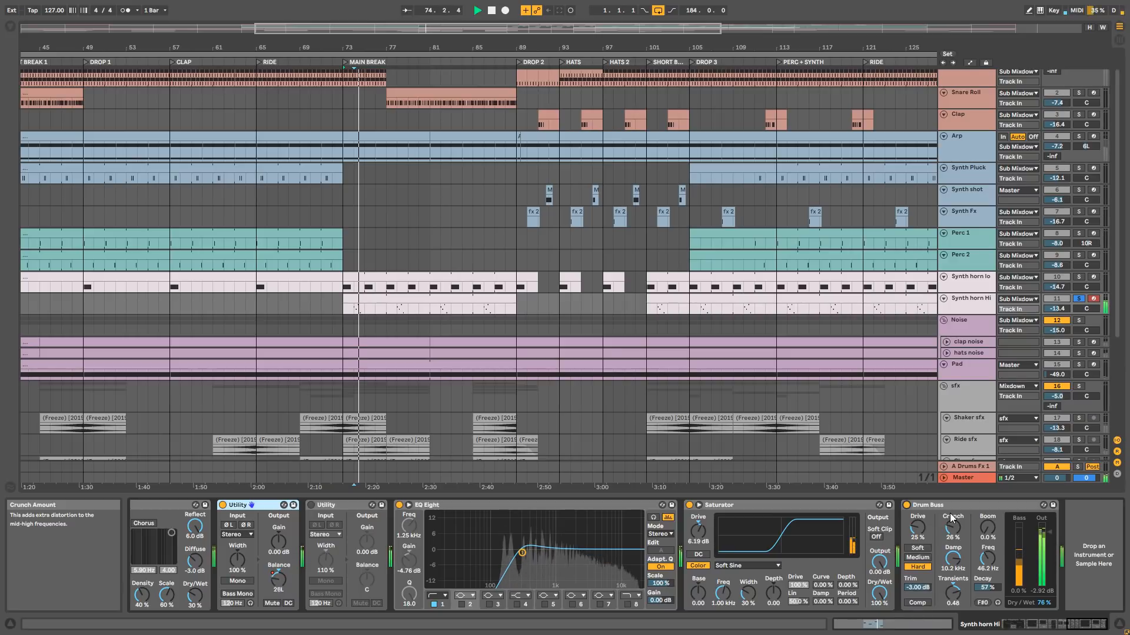
key(space)
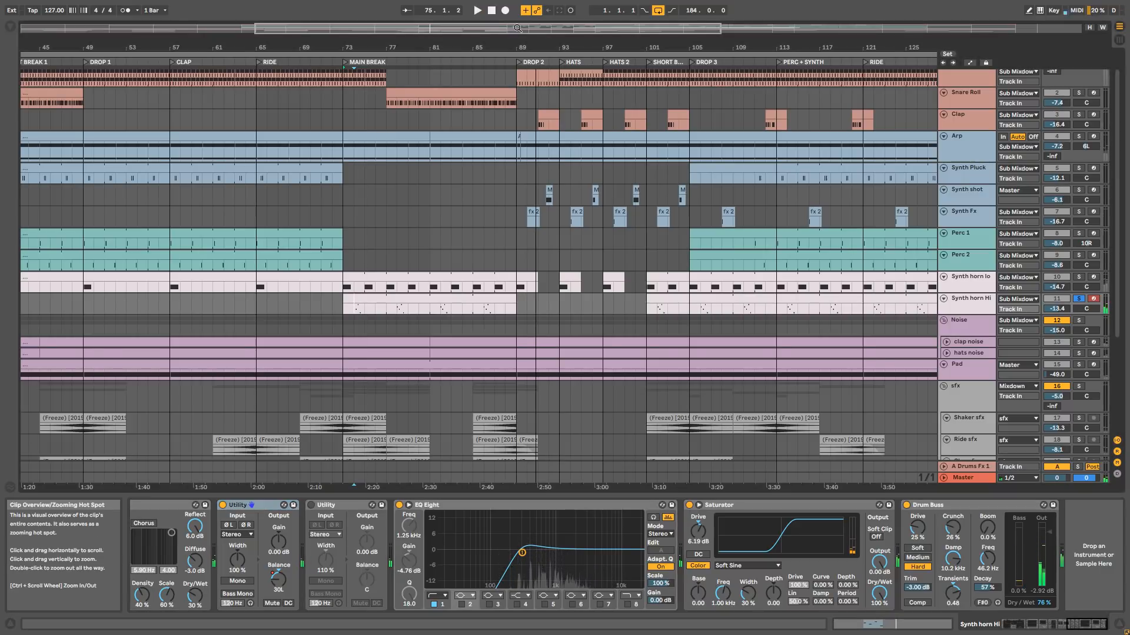
Turn off solo on the Synth horn Hi track.
drag(520, 29, 520, 5)
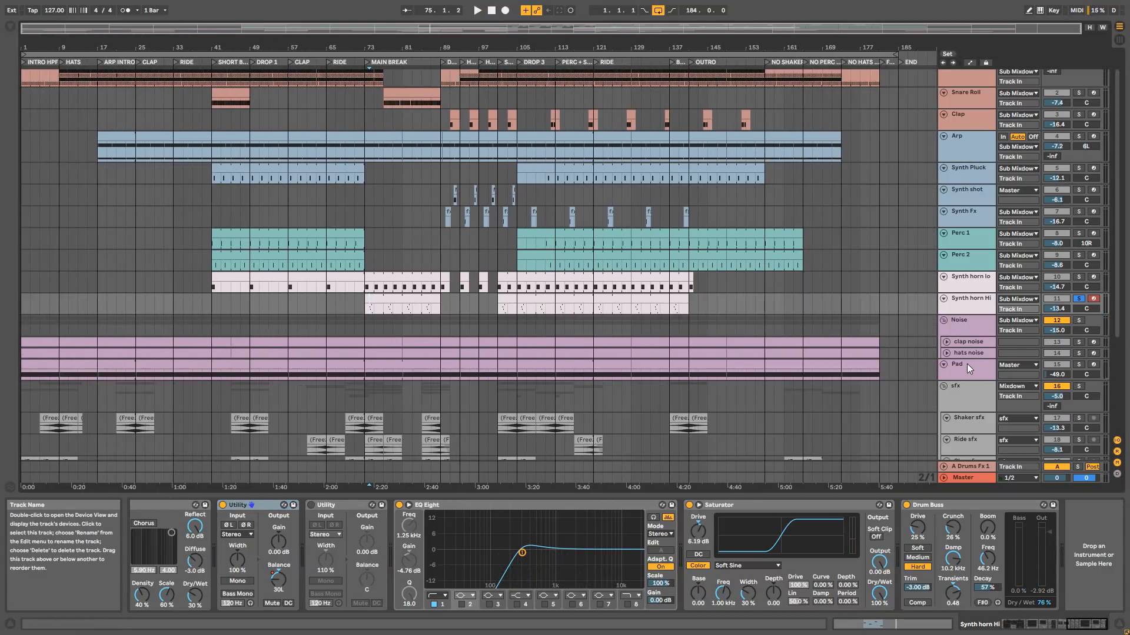
scroll(966, 363, down, 3)
click(1077, 239)
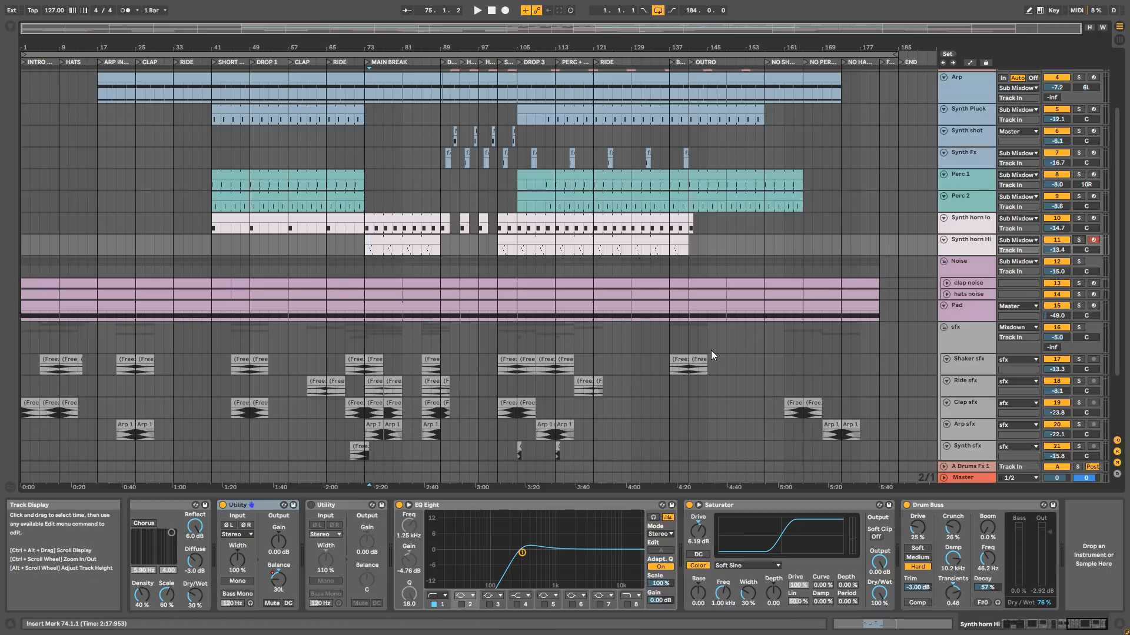
Look over the frozen clips in the sfx group, selecting the Shaker sfx, Arp sfx and Synth sfx tracks.
click(962, 361)
scroll(880, 162, up, 2)
scroll(879, 137, up, 3)
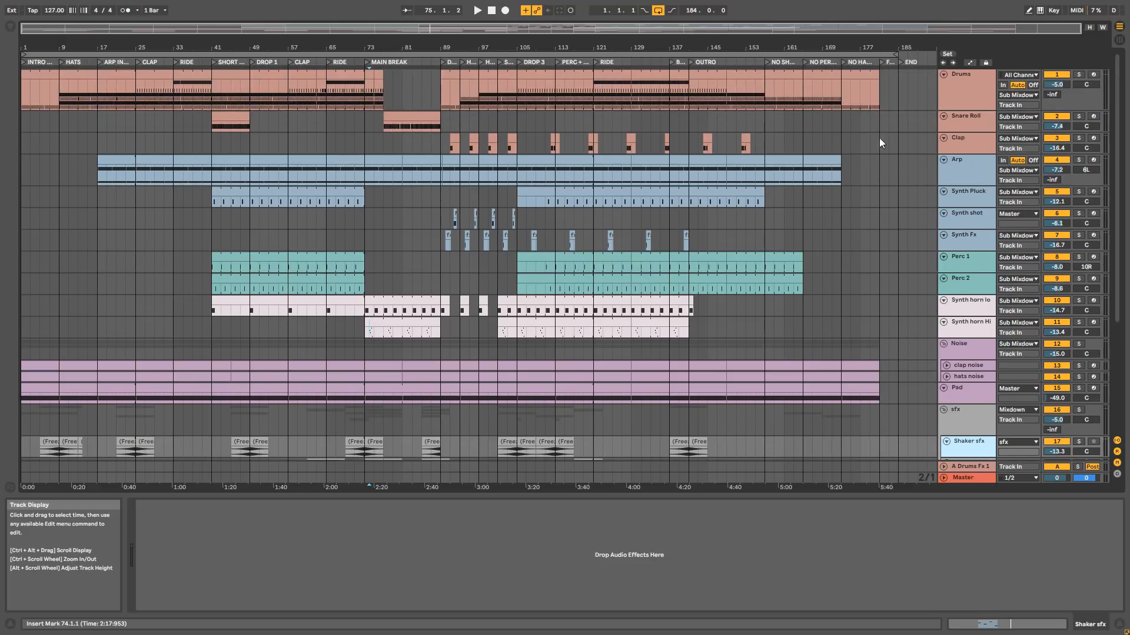
scroll(879, 138, down, 4)
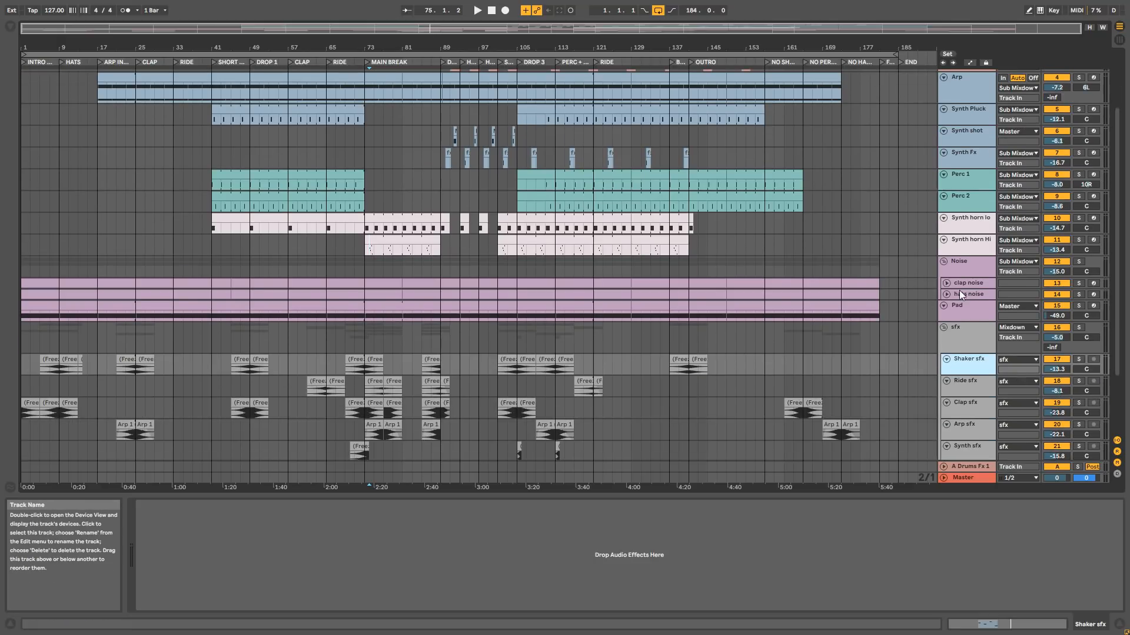
scroll(950, 377, down, 1)
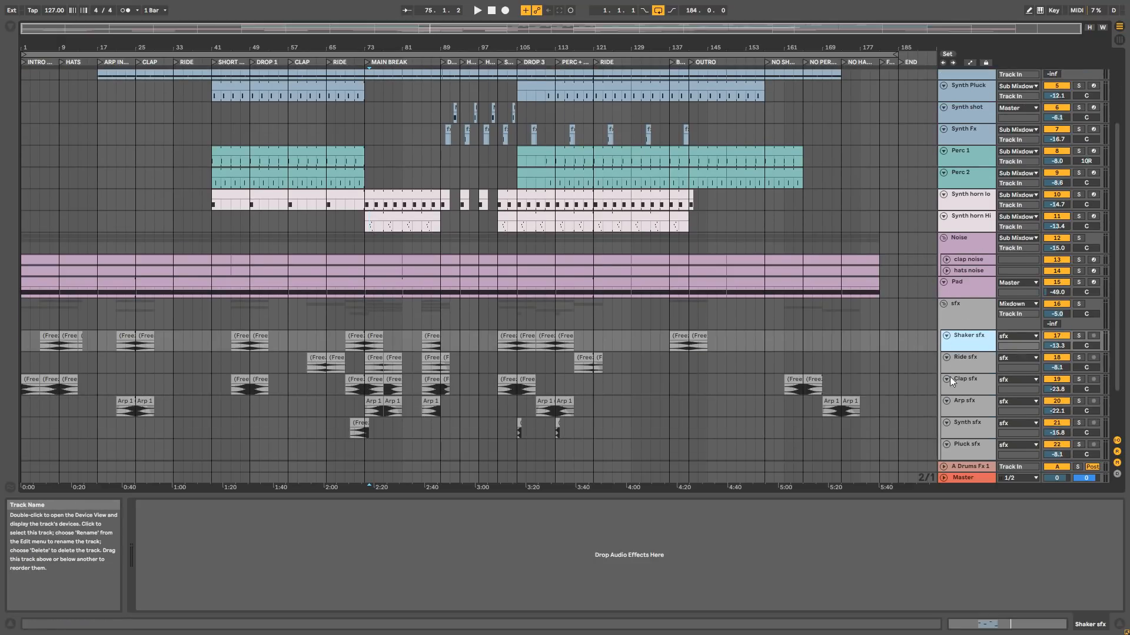
click(703, 340)
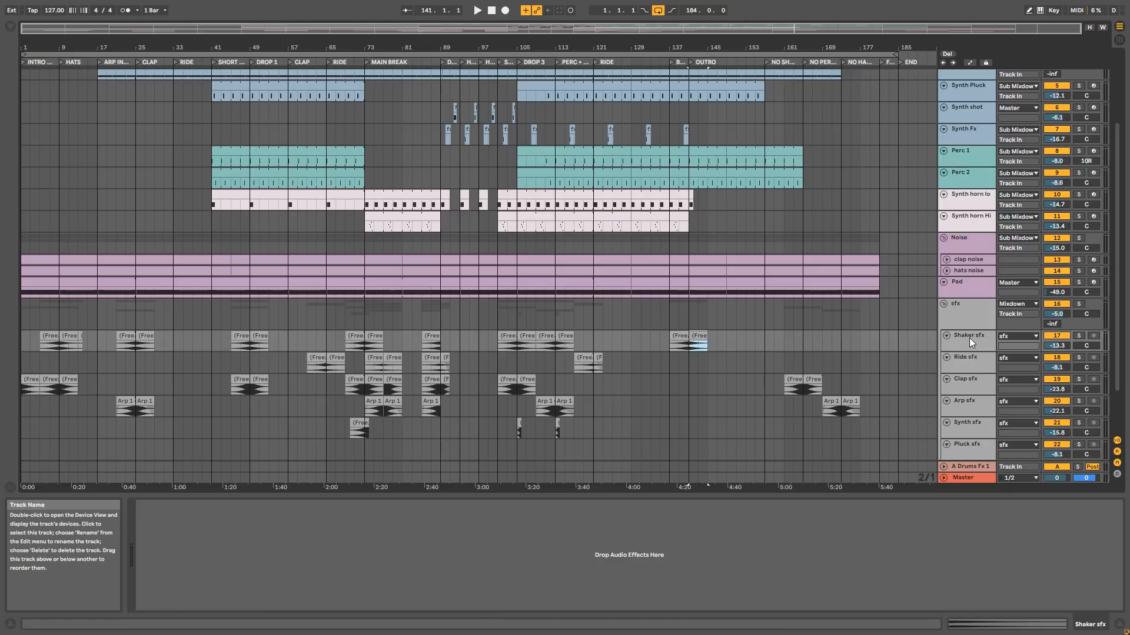
click(966, 400)
click(972, 433)
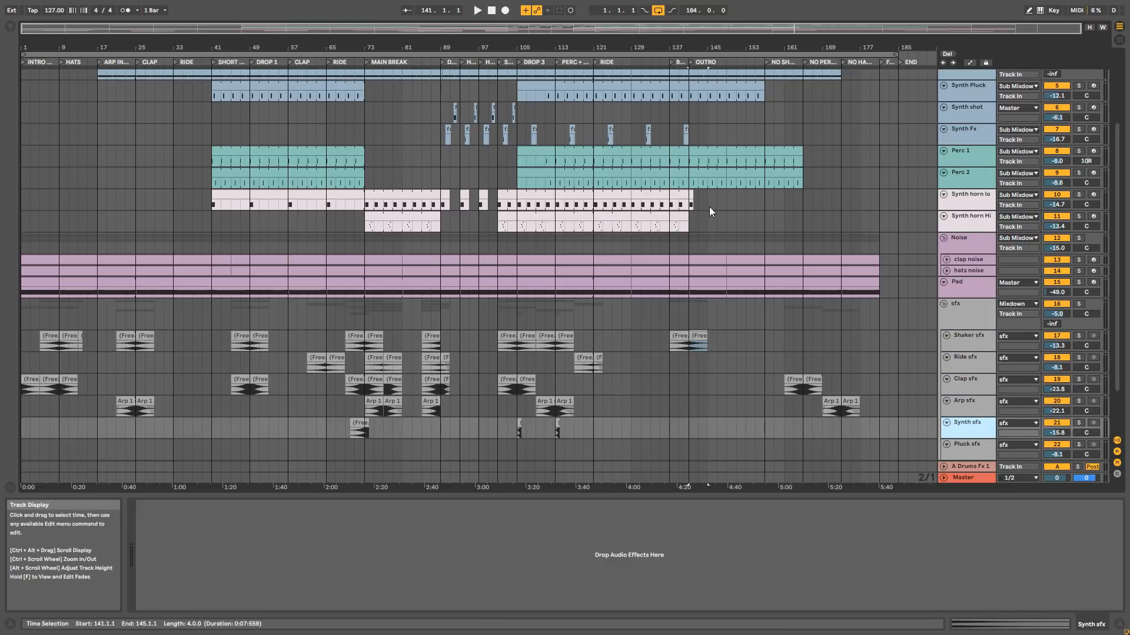
Solo the Synth sfx track and play it from the start of DROP 3 at bar 105.
drag(516, 28, 444, 472)
click(449, 436)
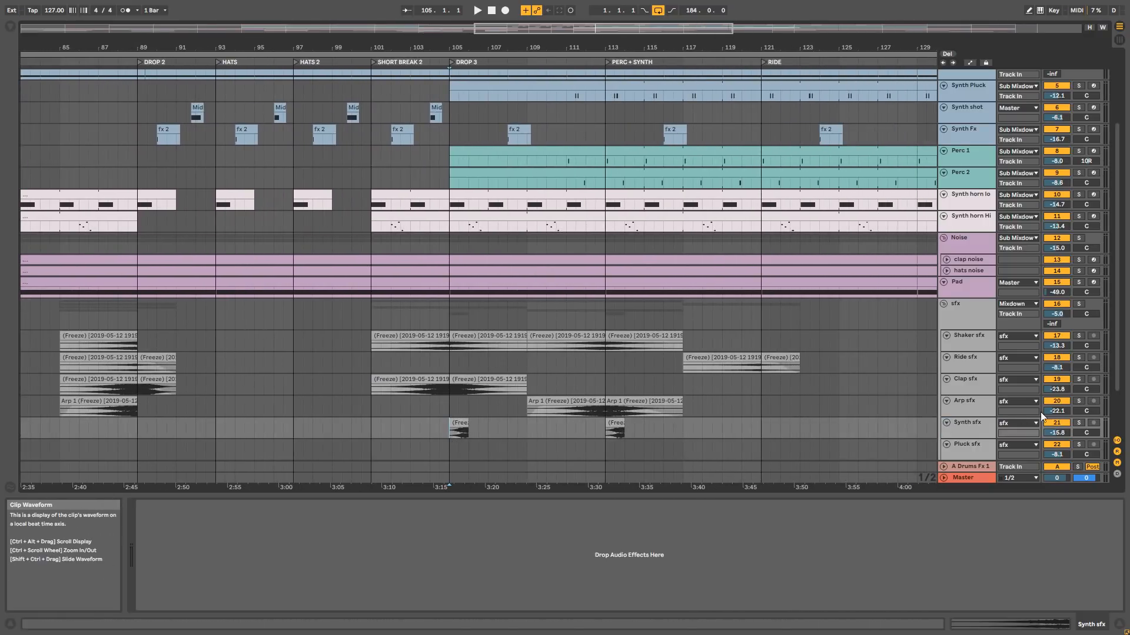
click(1078, 423)
key(space)
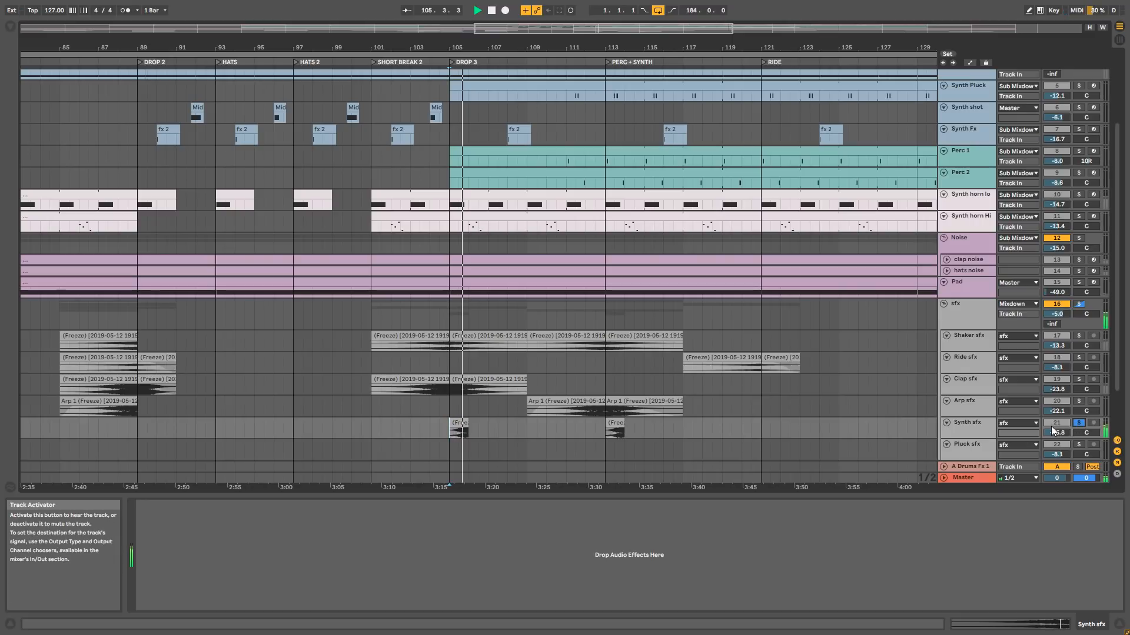
Add Synth horn Hi to the solo for comparison, then clear all solos and play the full mix from DROP 3.
ctrl+click(1078, 216)
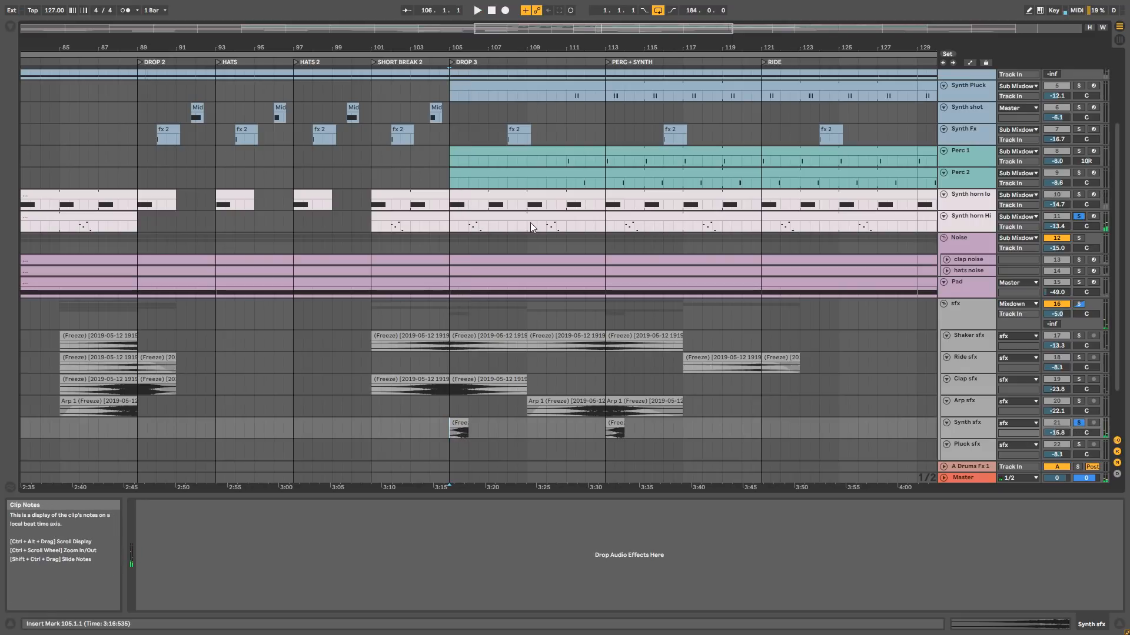
click(1079, 422)
key(space)
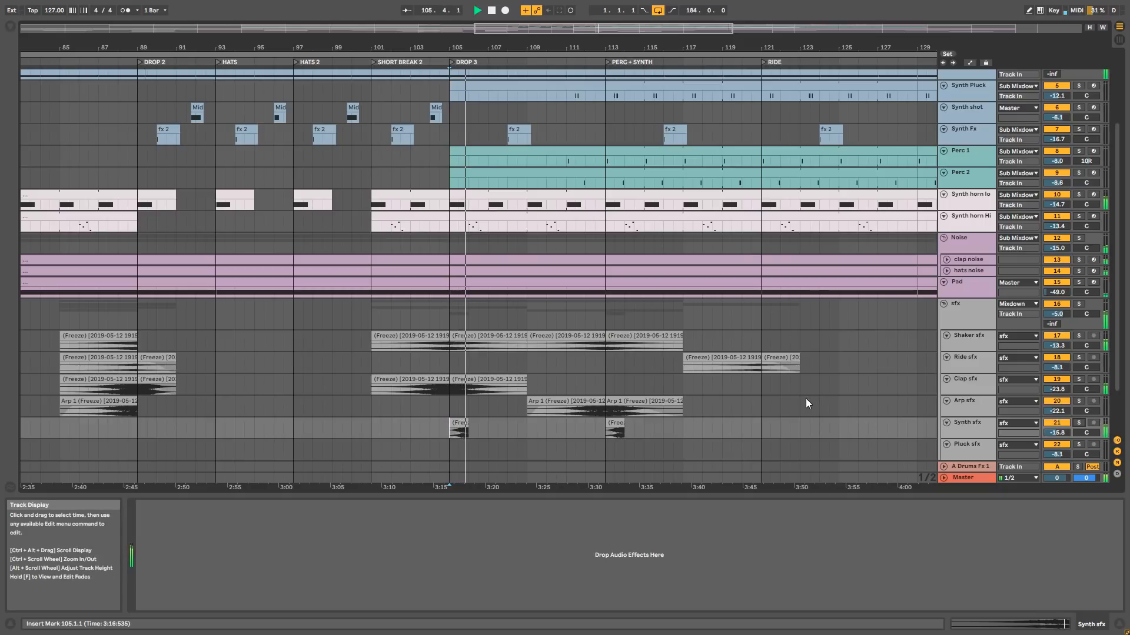